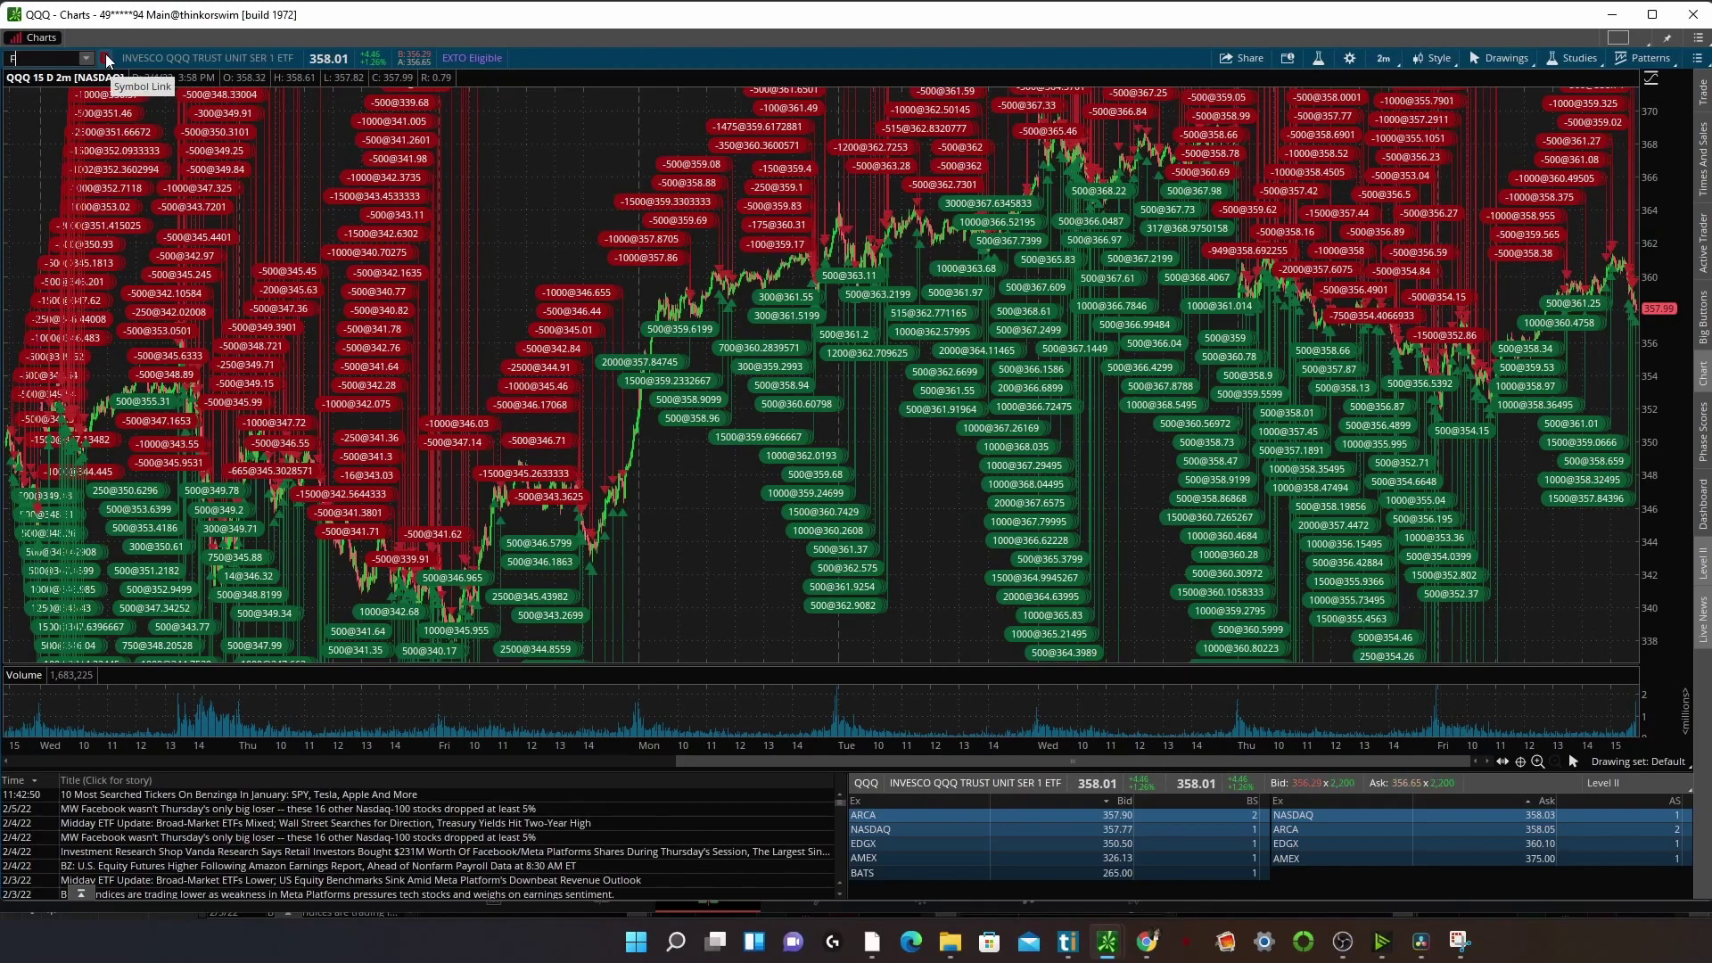
Load FB (Meta Platforms) on the 15-day 2-minute chart.
{"action": "type", "text": "B"}
{"action": "key", "text": "Return"}
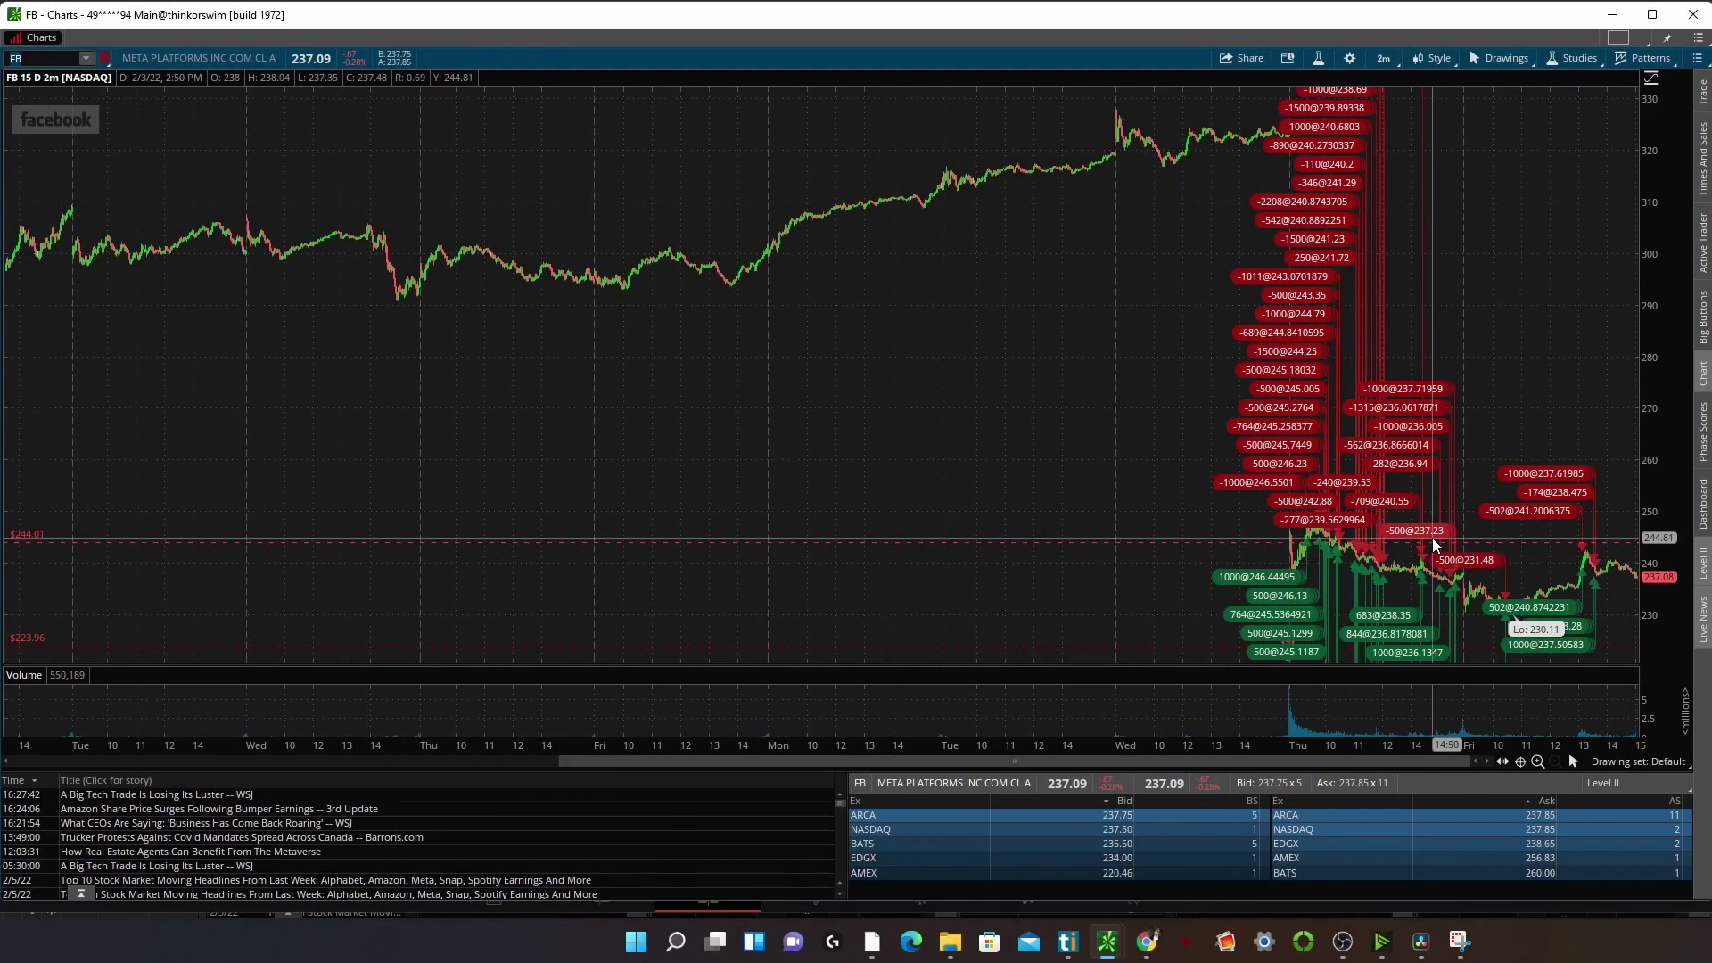
Switch the chart symbol to SNAP.
{"action": "type", "text": "SNAP"}
{"action": "key", "text": "Return"}
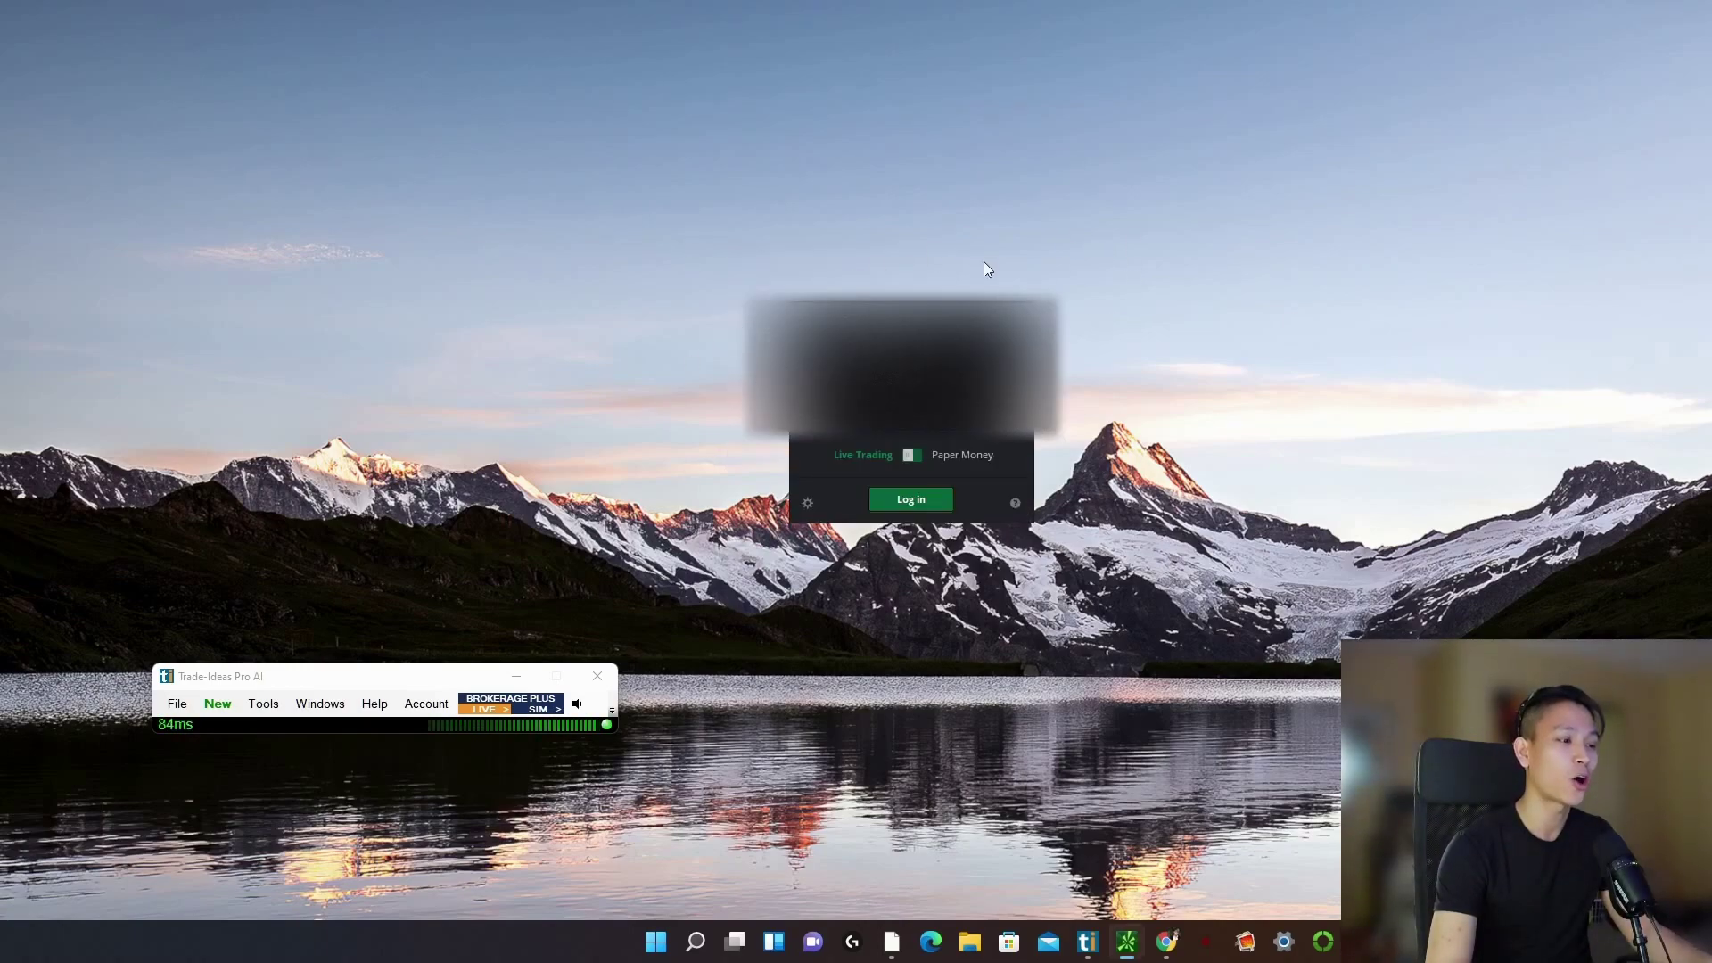
Leave the launcher's memory usage at 8192 and the maximum value, and save the settings.
{"action": "left_click", "coordinate": [807, 503]}
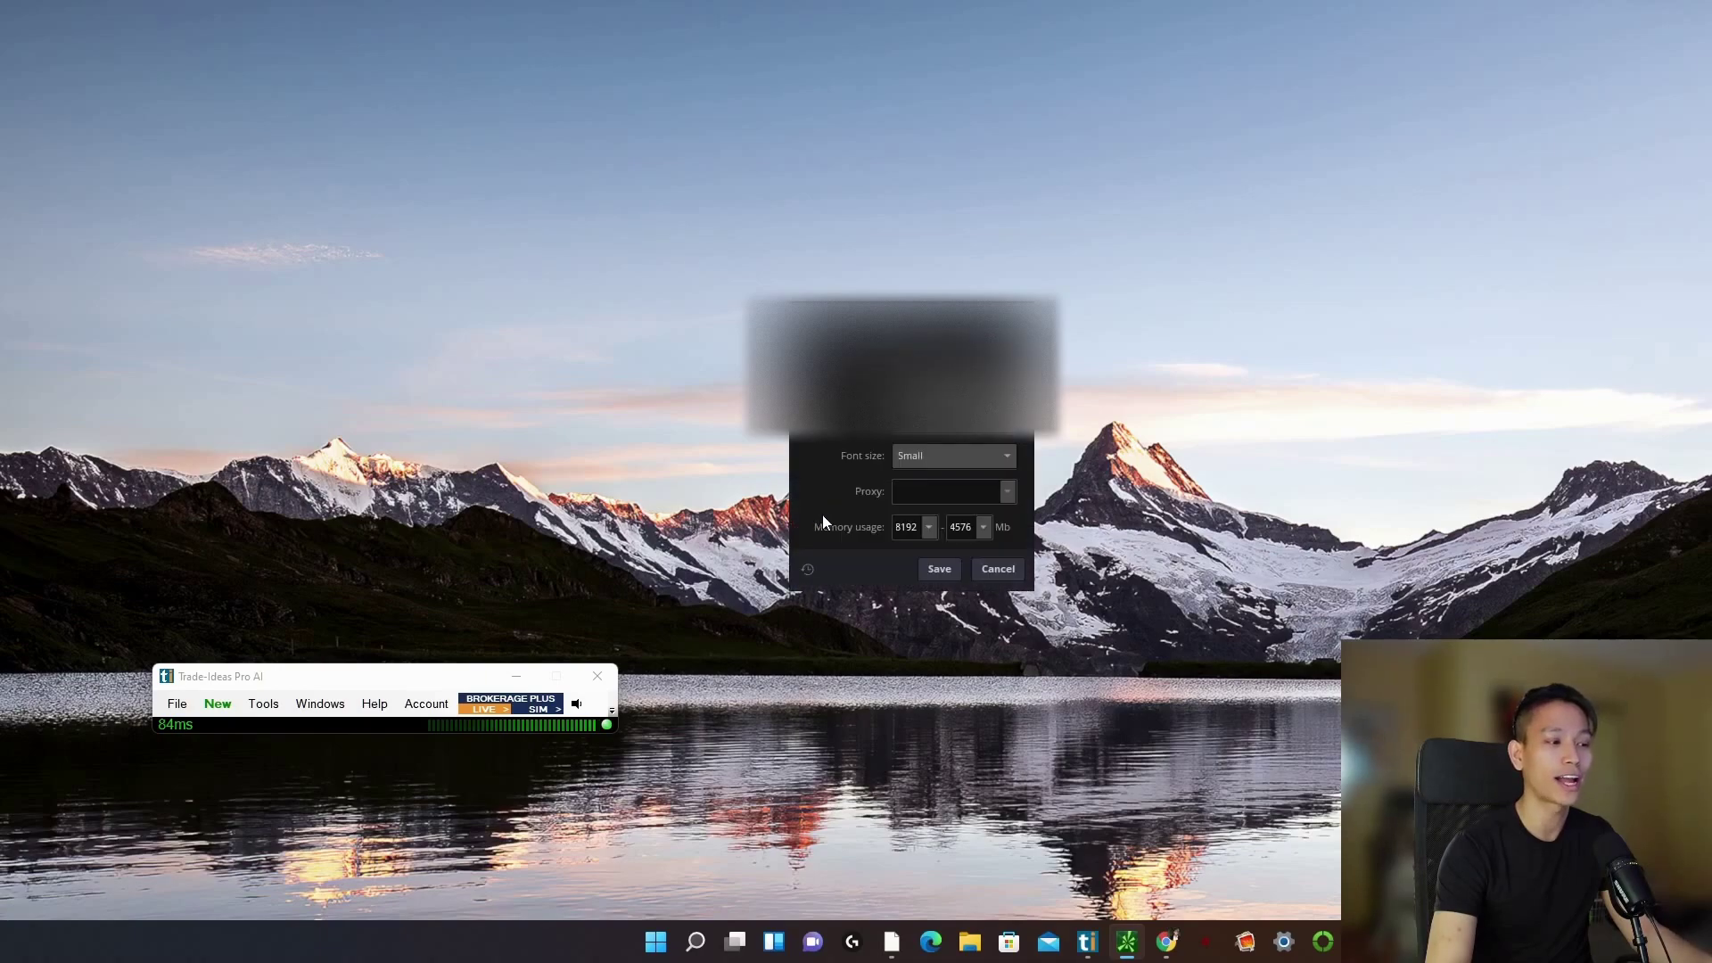
{"action": "left_click", "coordinate": [929, 529]}
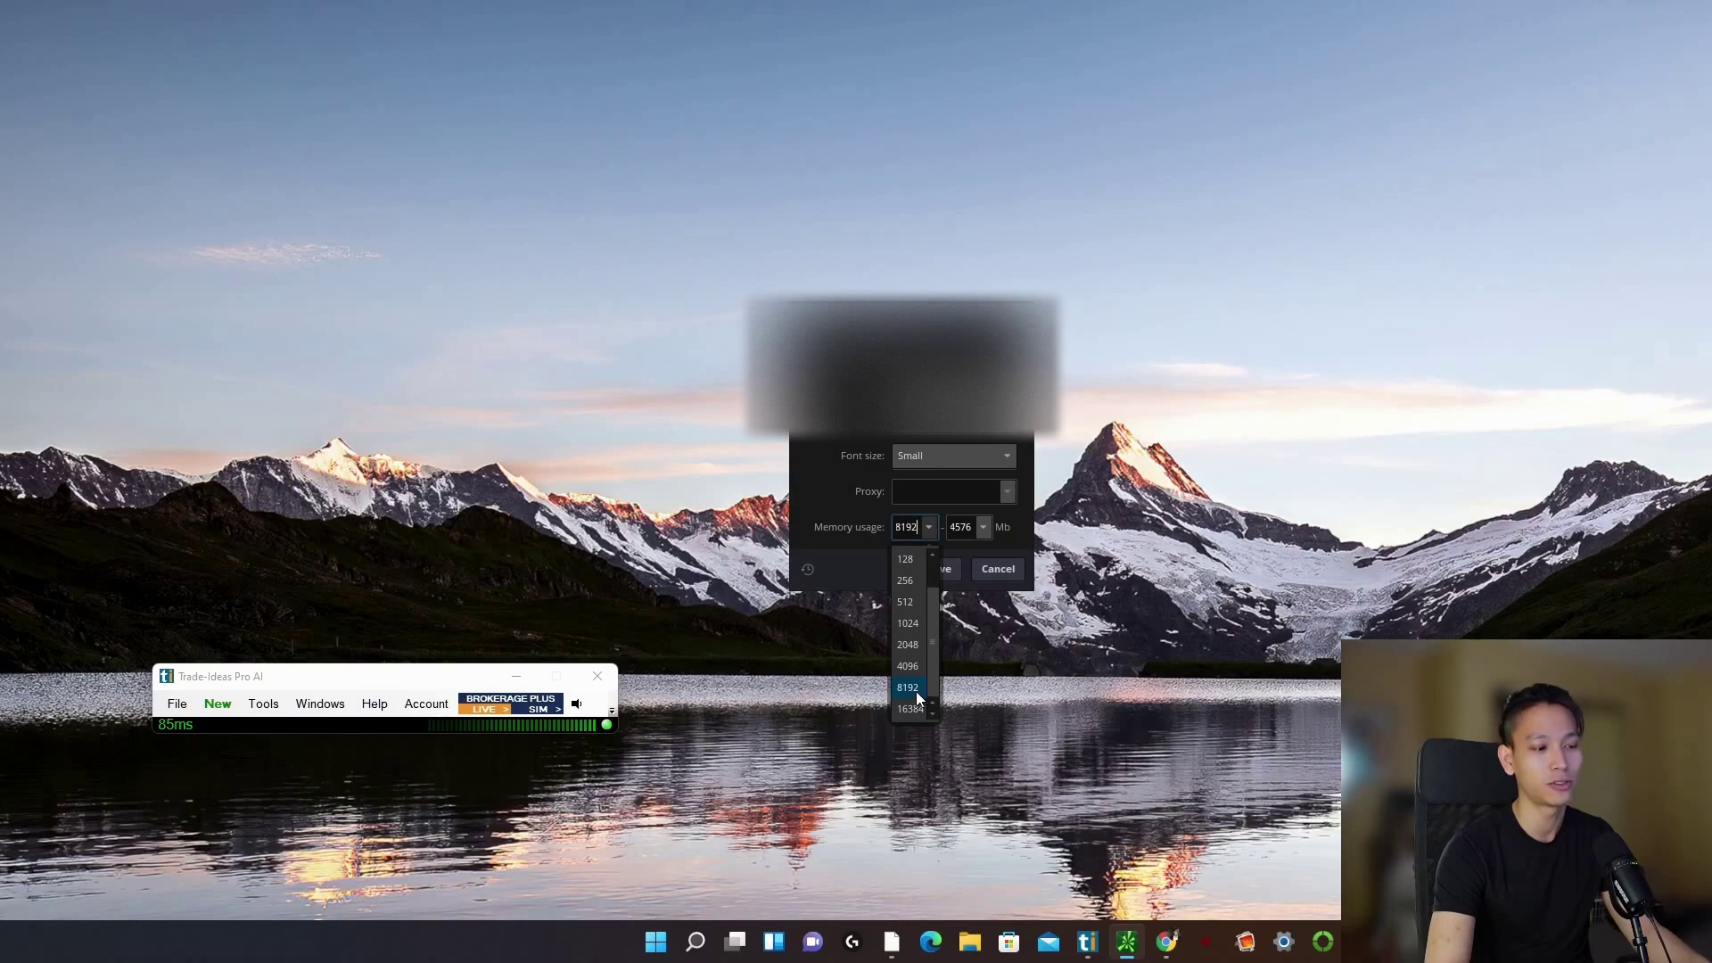
{"action": "left_click", "coordinate": [917, 688]}
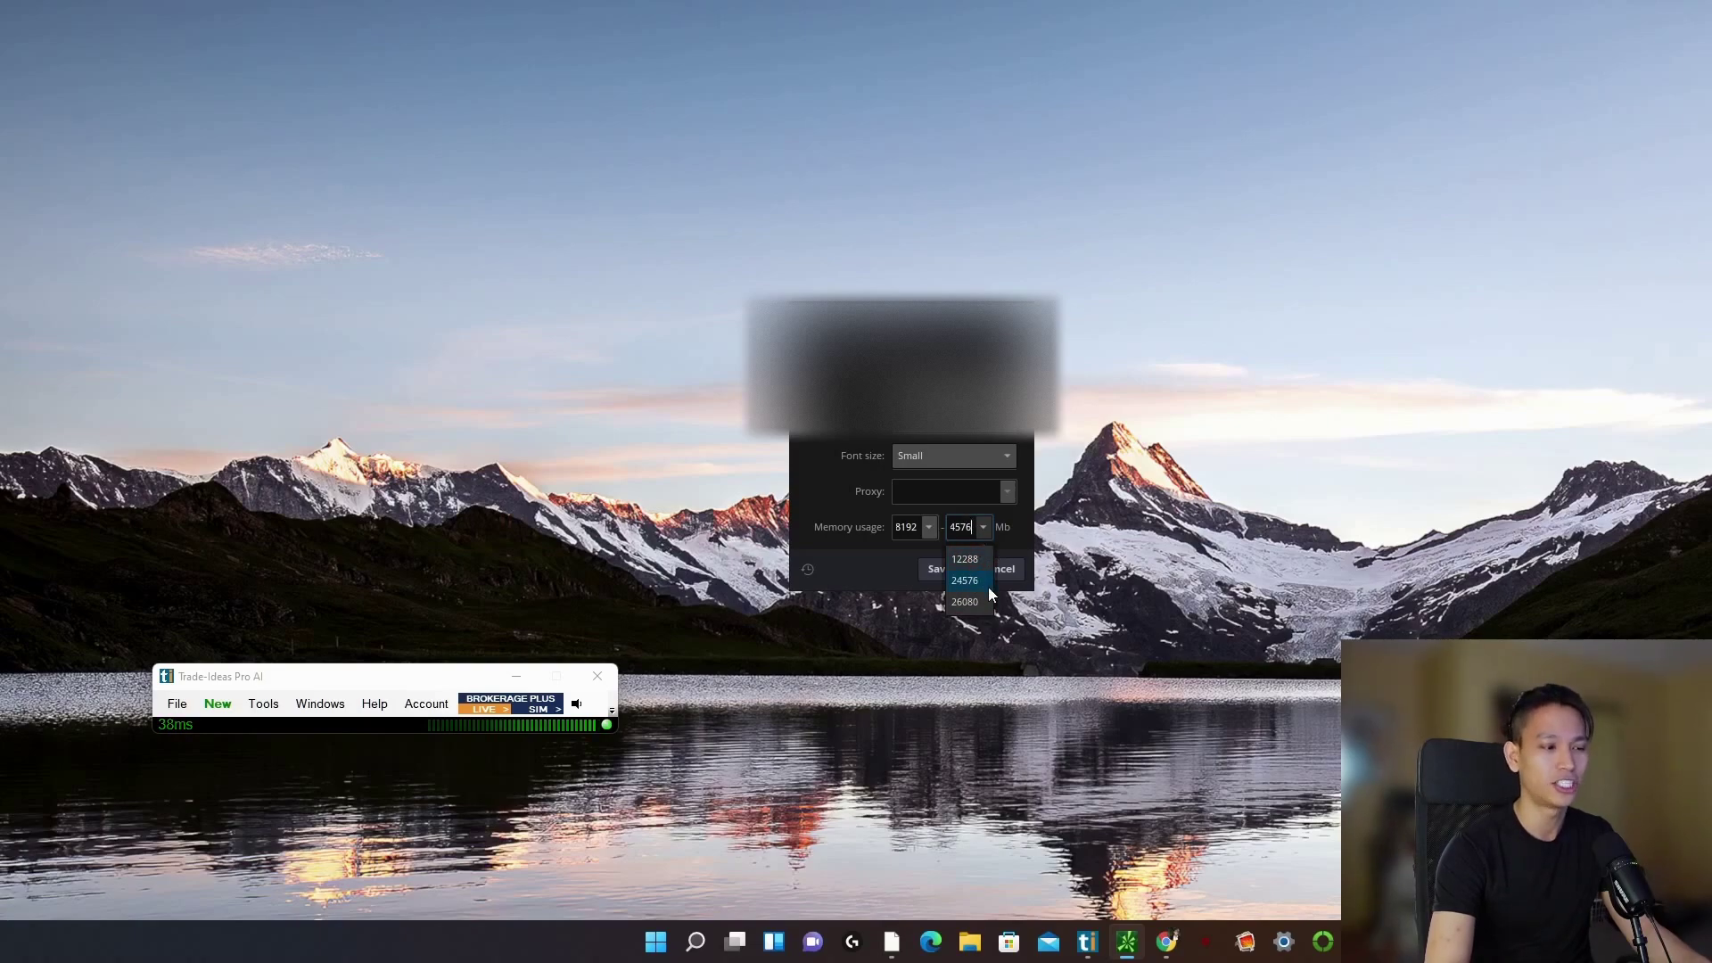
{"action": "left_click", "coordinate": [1020, 528]}
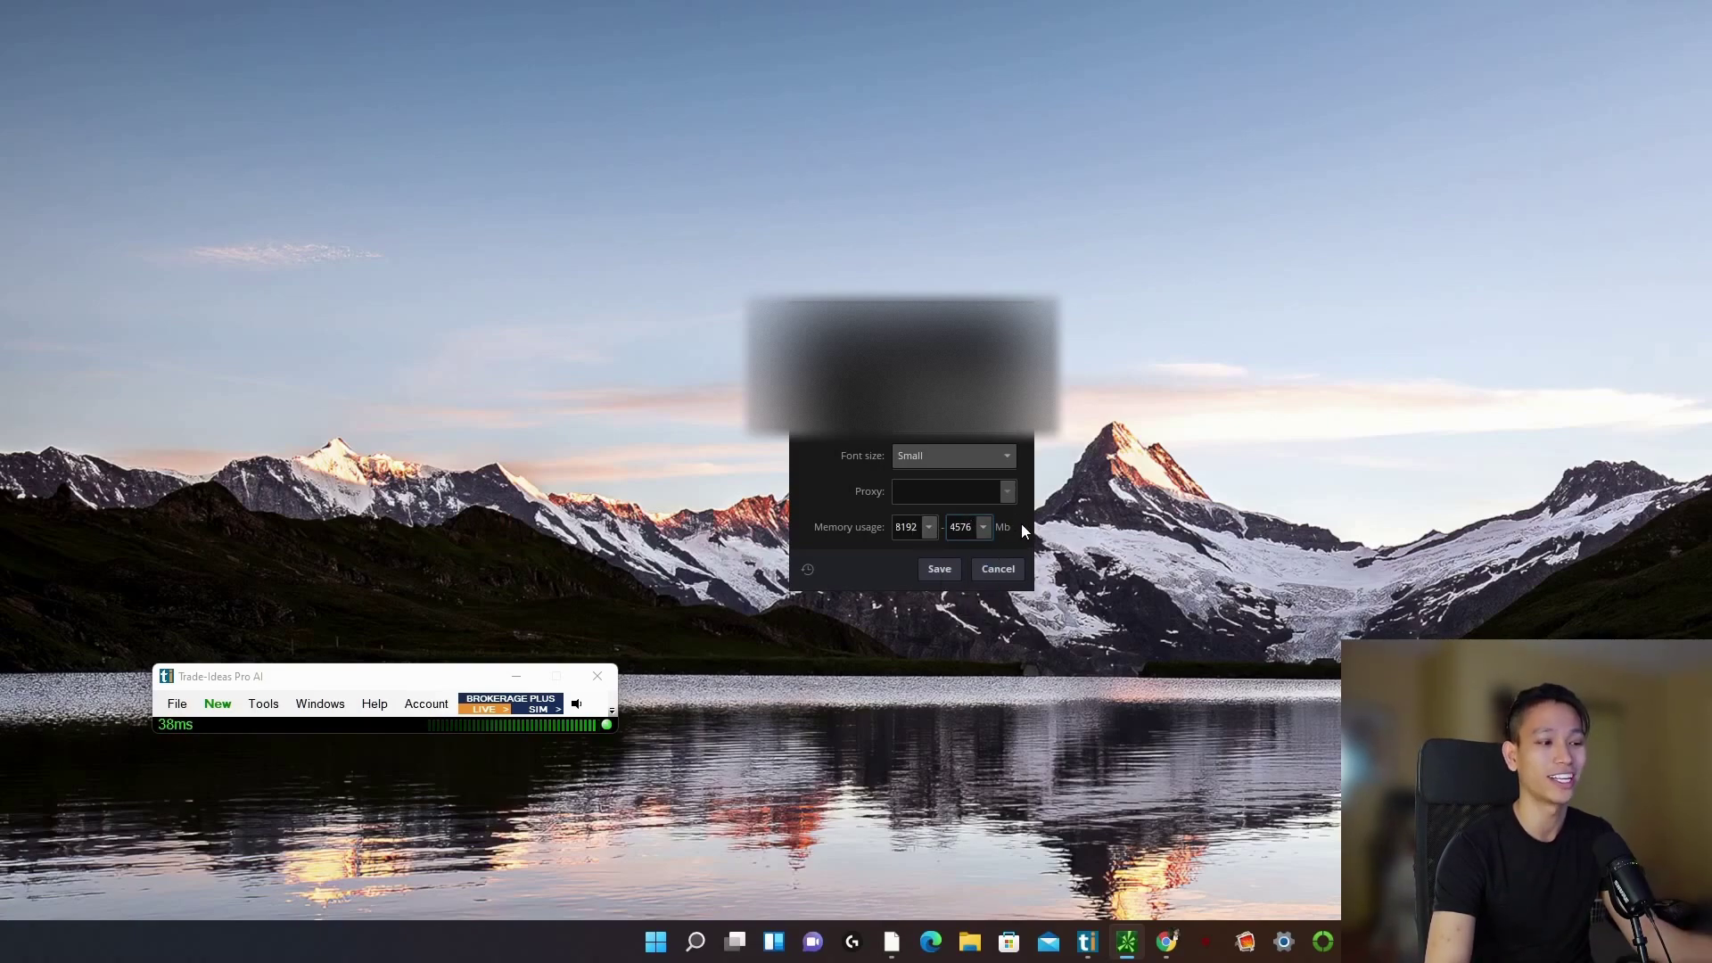
{"action": "left_click", "coordinate": [945, 575]}
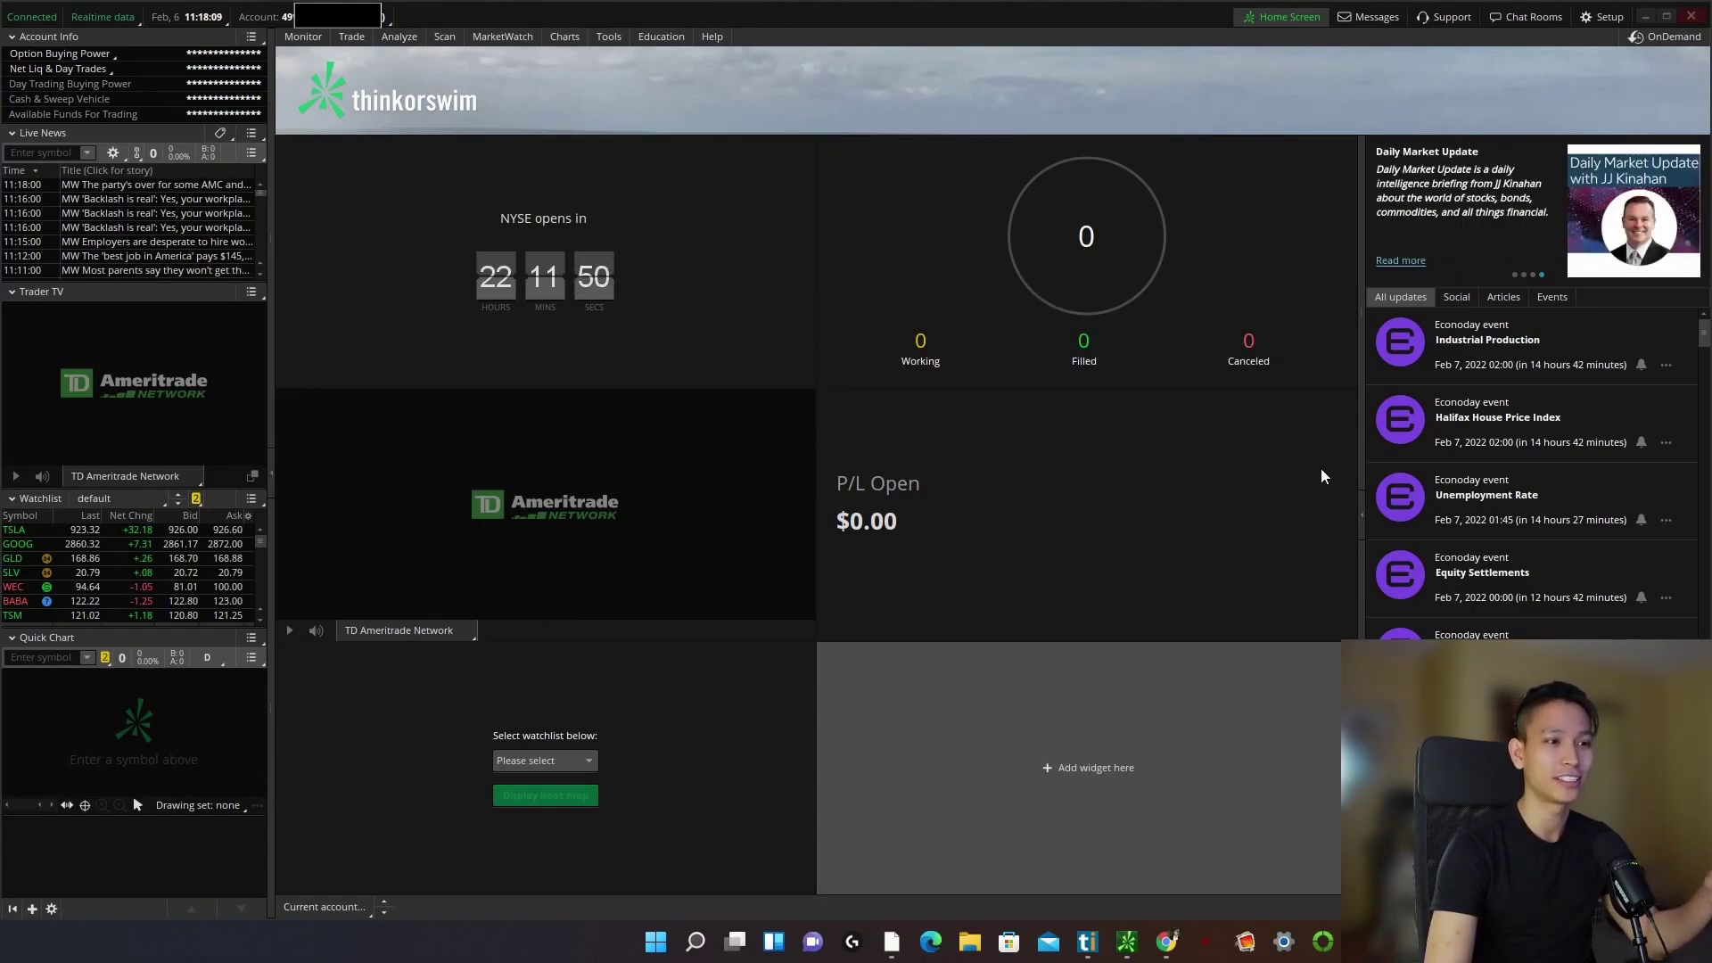
Open Application Settings from the Setup menu and view the Orders settings.
{"action": "left_click", "coordinate": [1602, 18]}
{"action": "left_click", "coordinate": [1631, 47]}
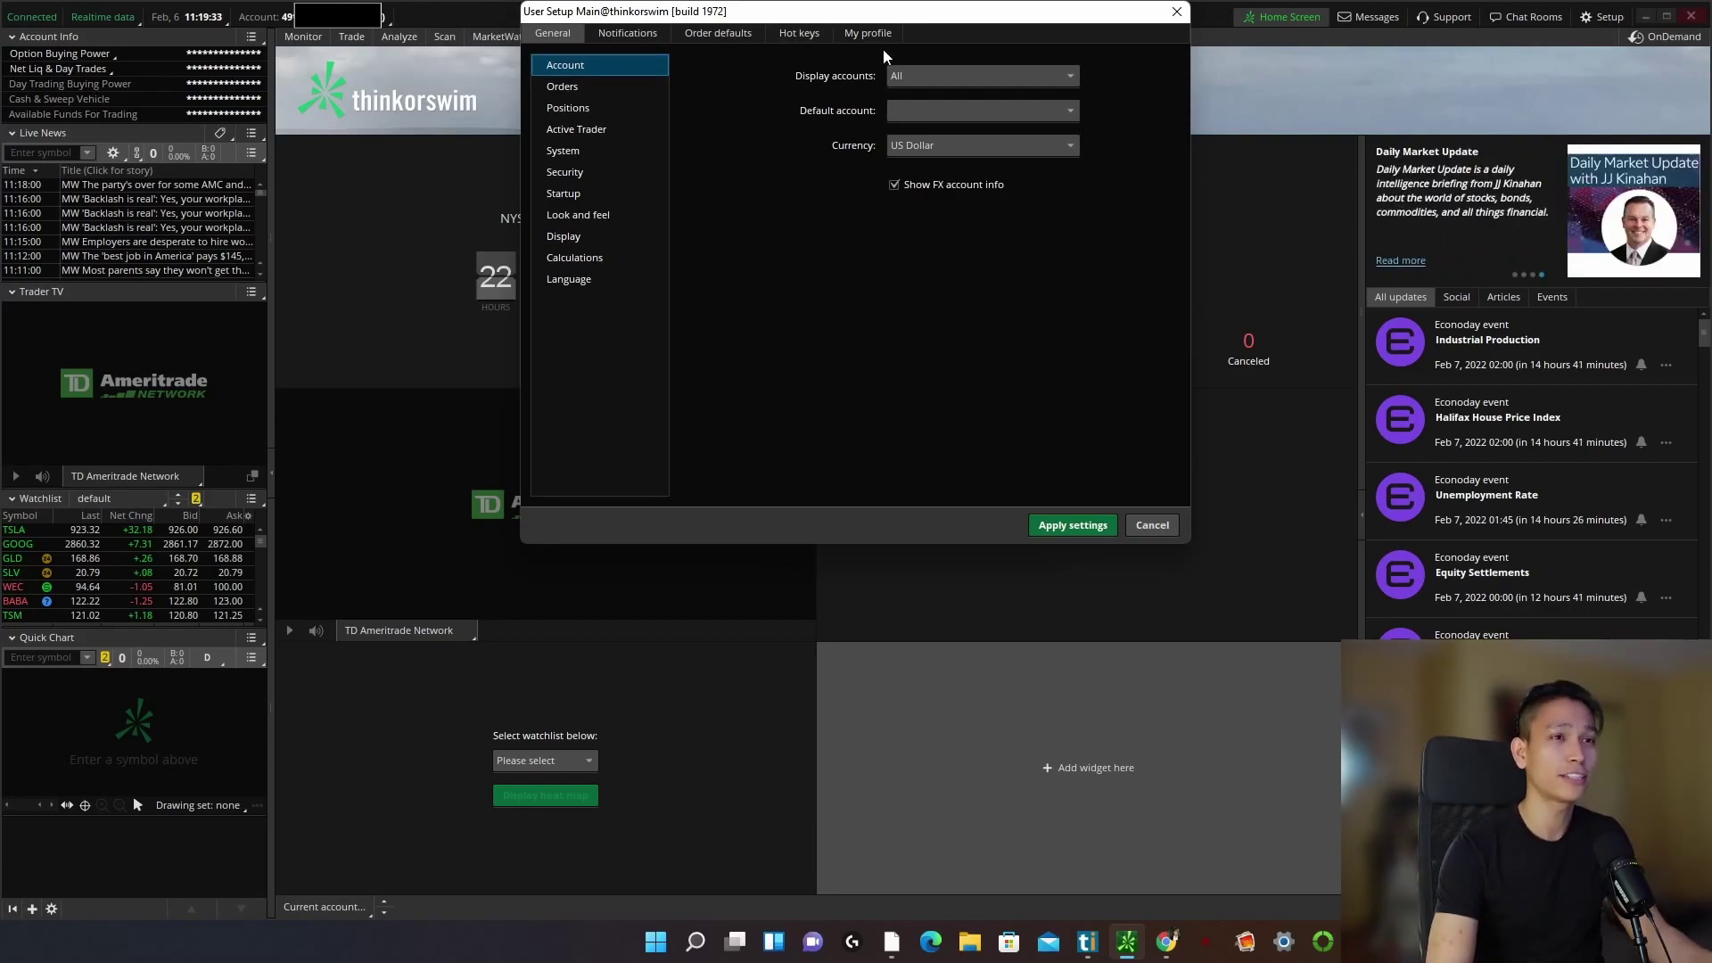
{"action": "left_click", "coordinate": [593, 90]}
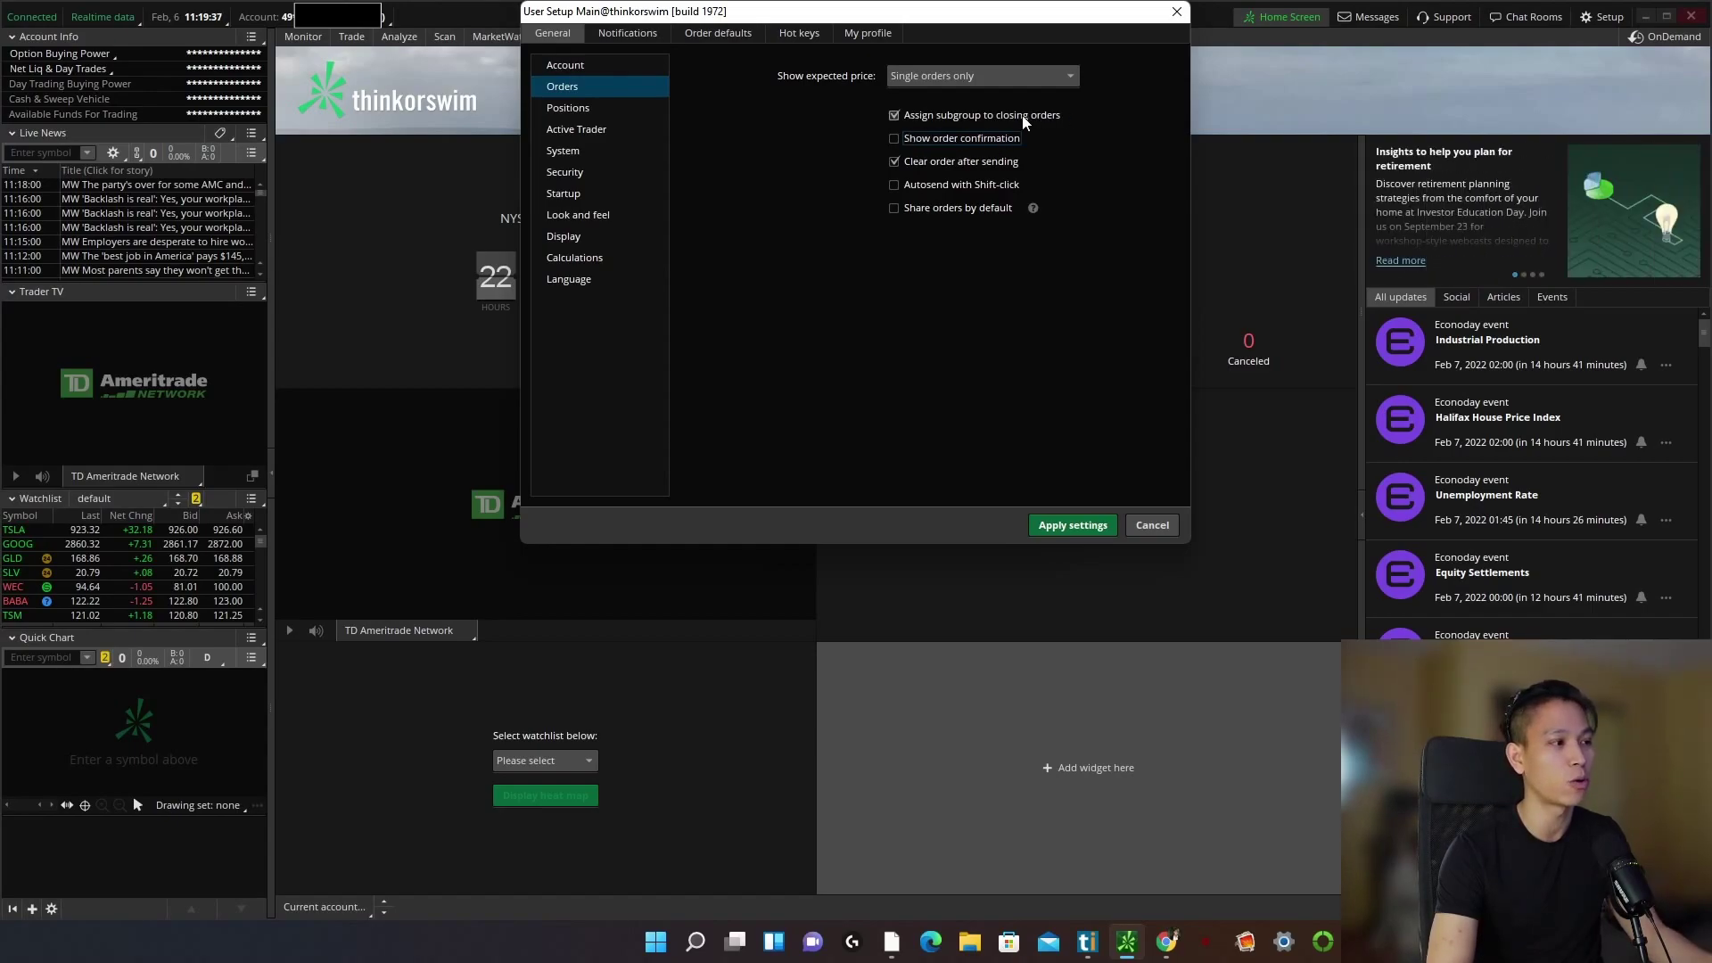
Keep Active Trader's order submission rate limit at 0 ms and ladder autocenter at 3 secs.
{"action": "left_click", "coordinate": [613, 132]}
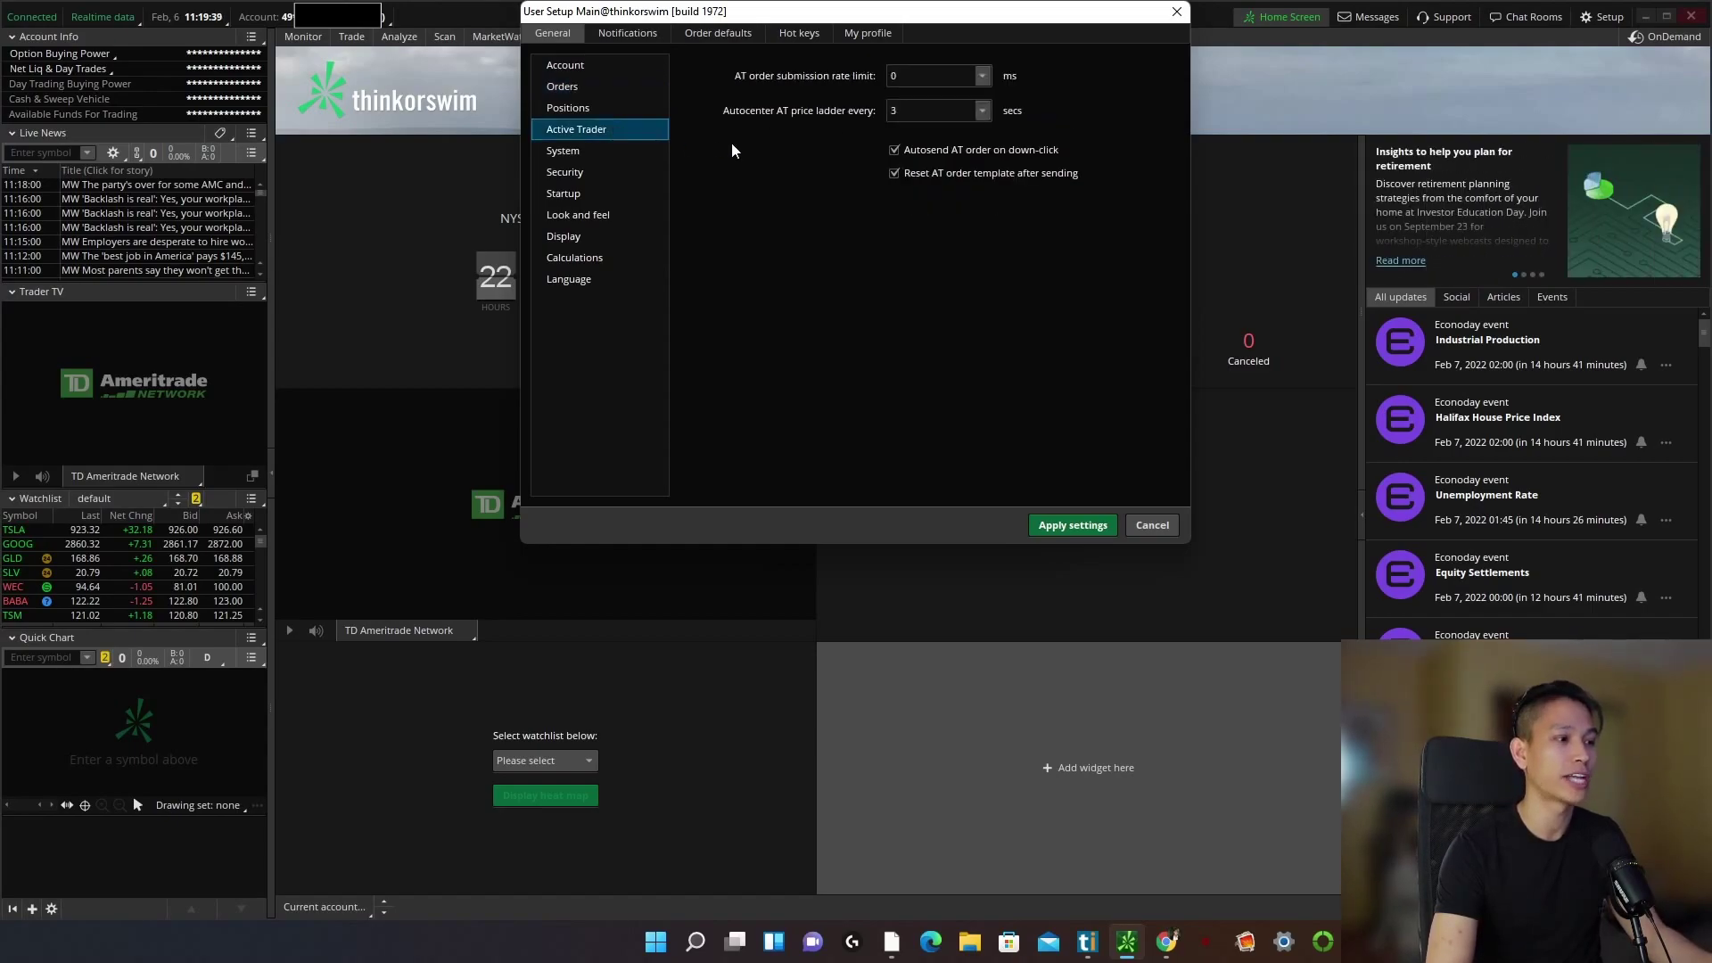
{"action": "left_click", "coordinate": [981, 76]}
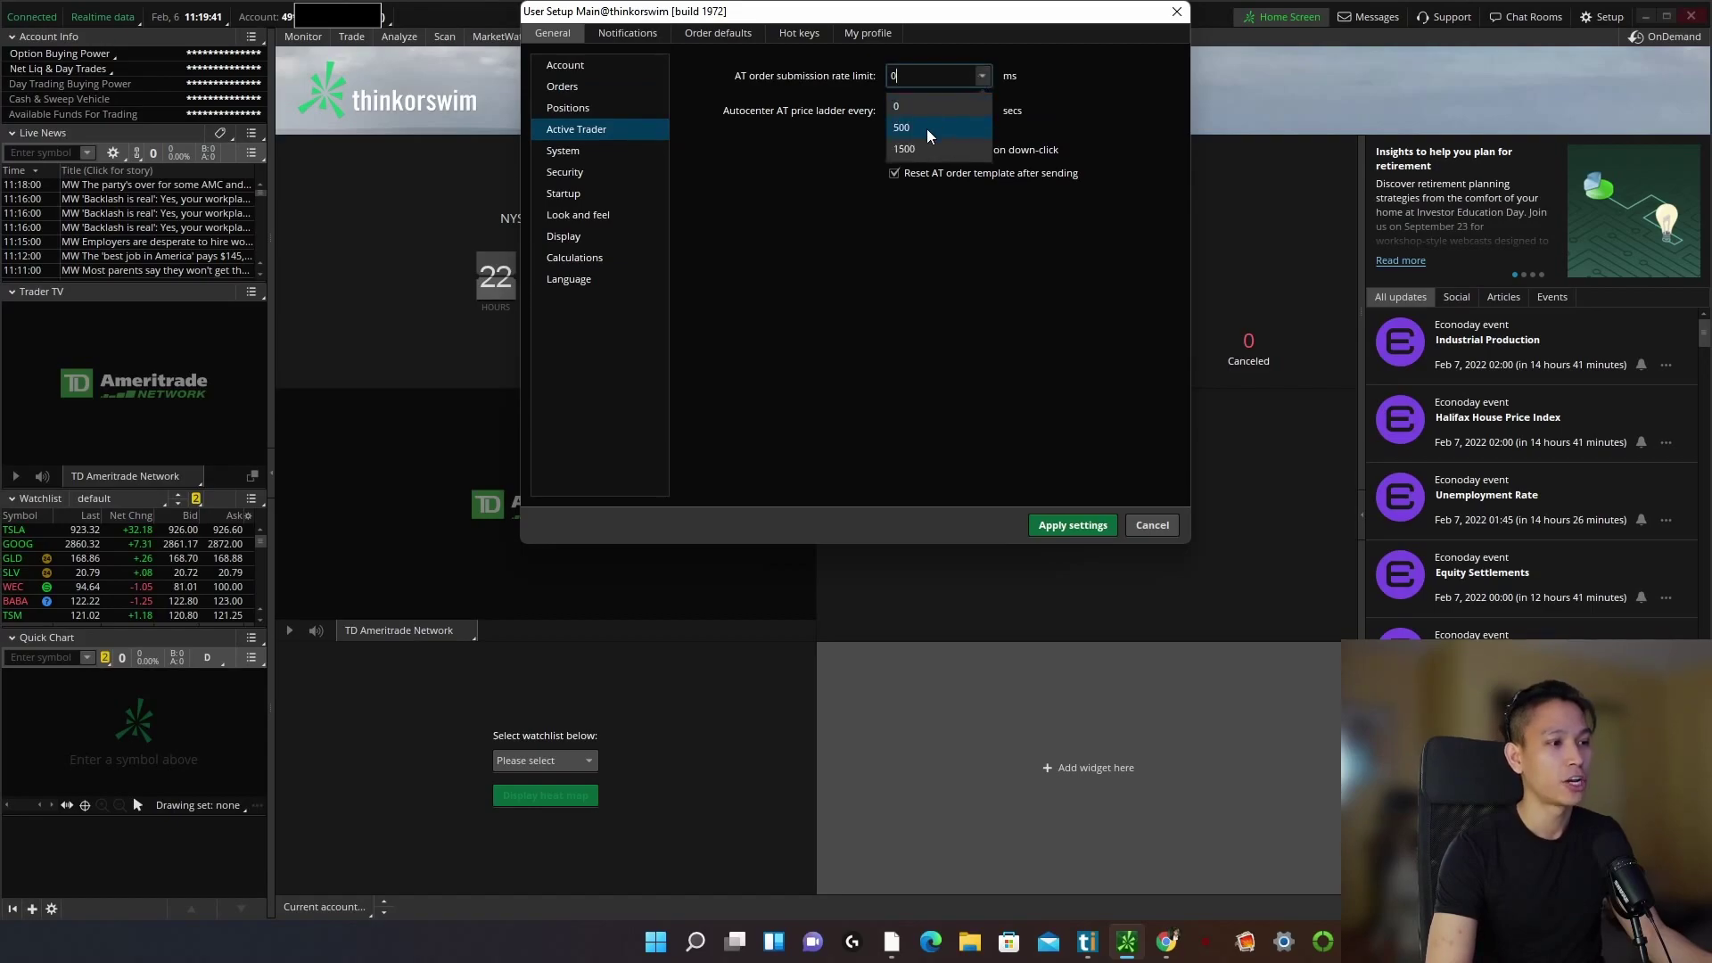
{"action": "left_click", "coordinate": [988, 83]}
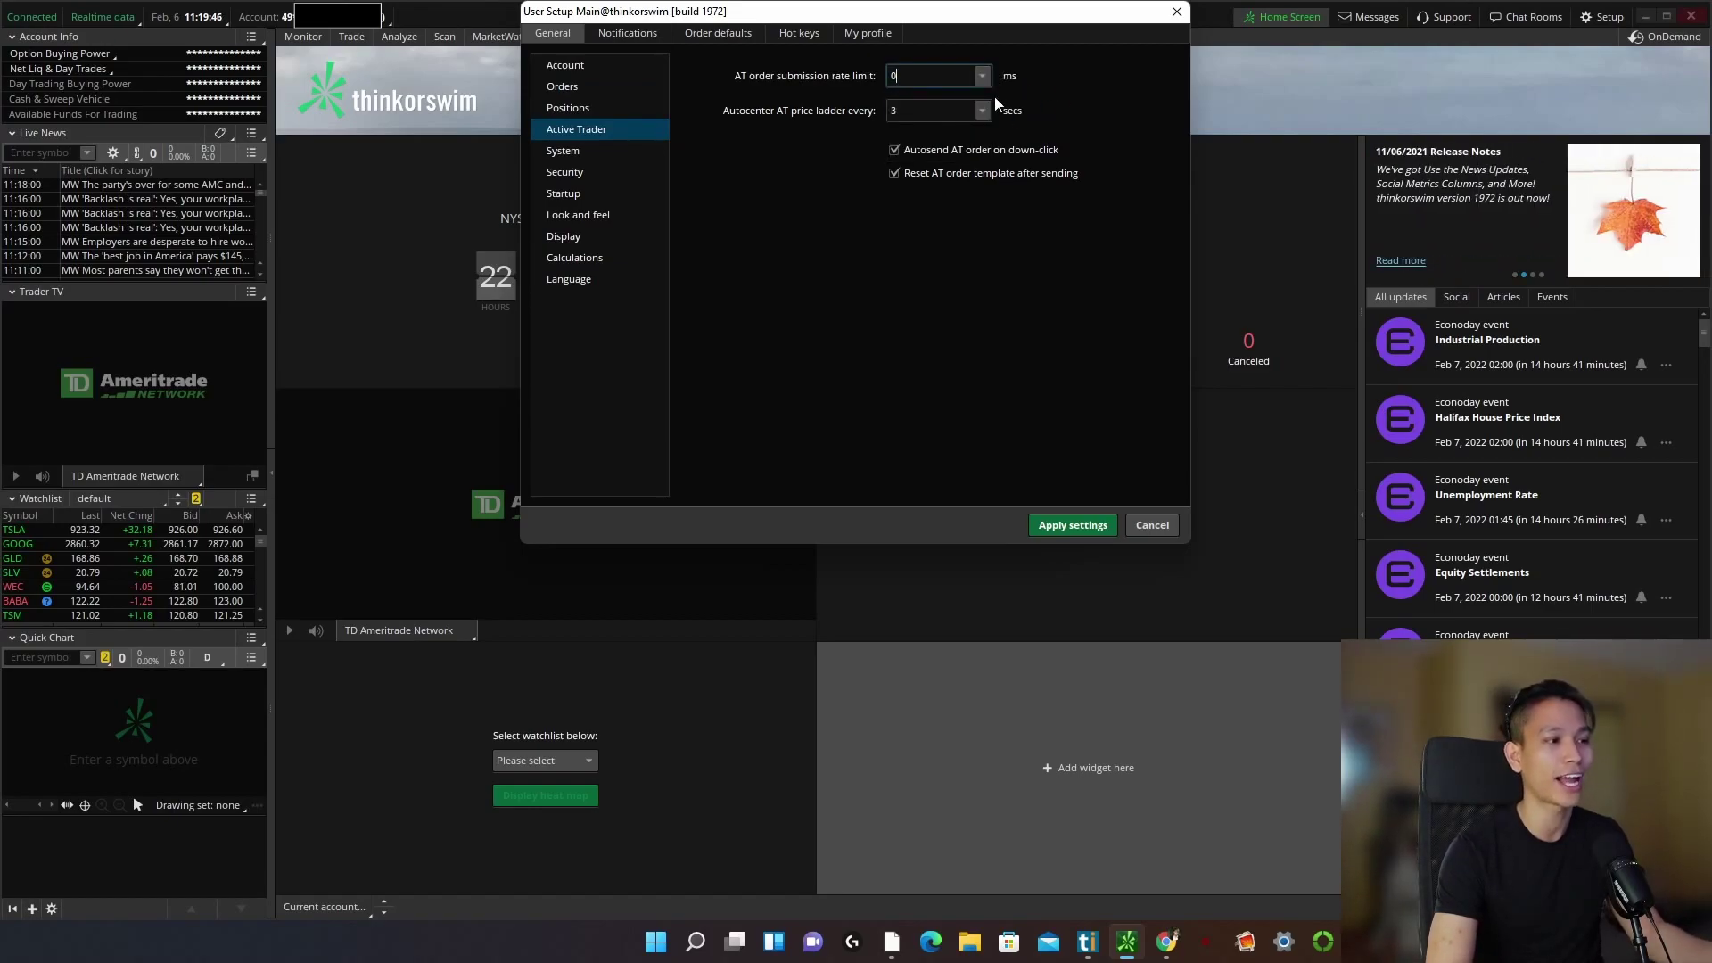
{"action": "left_click", "coordinate": [982, 111]}
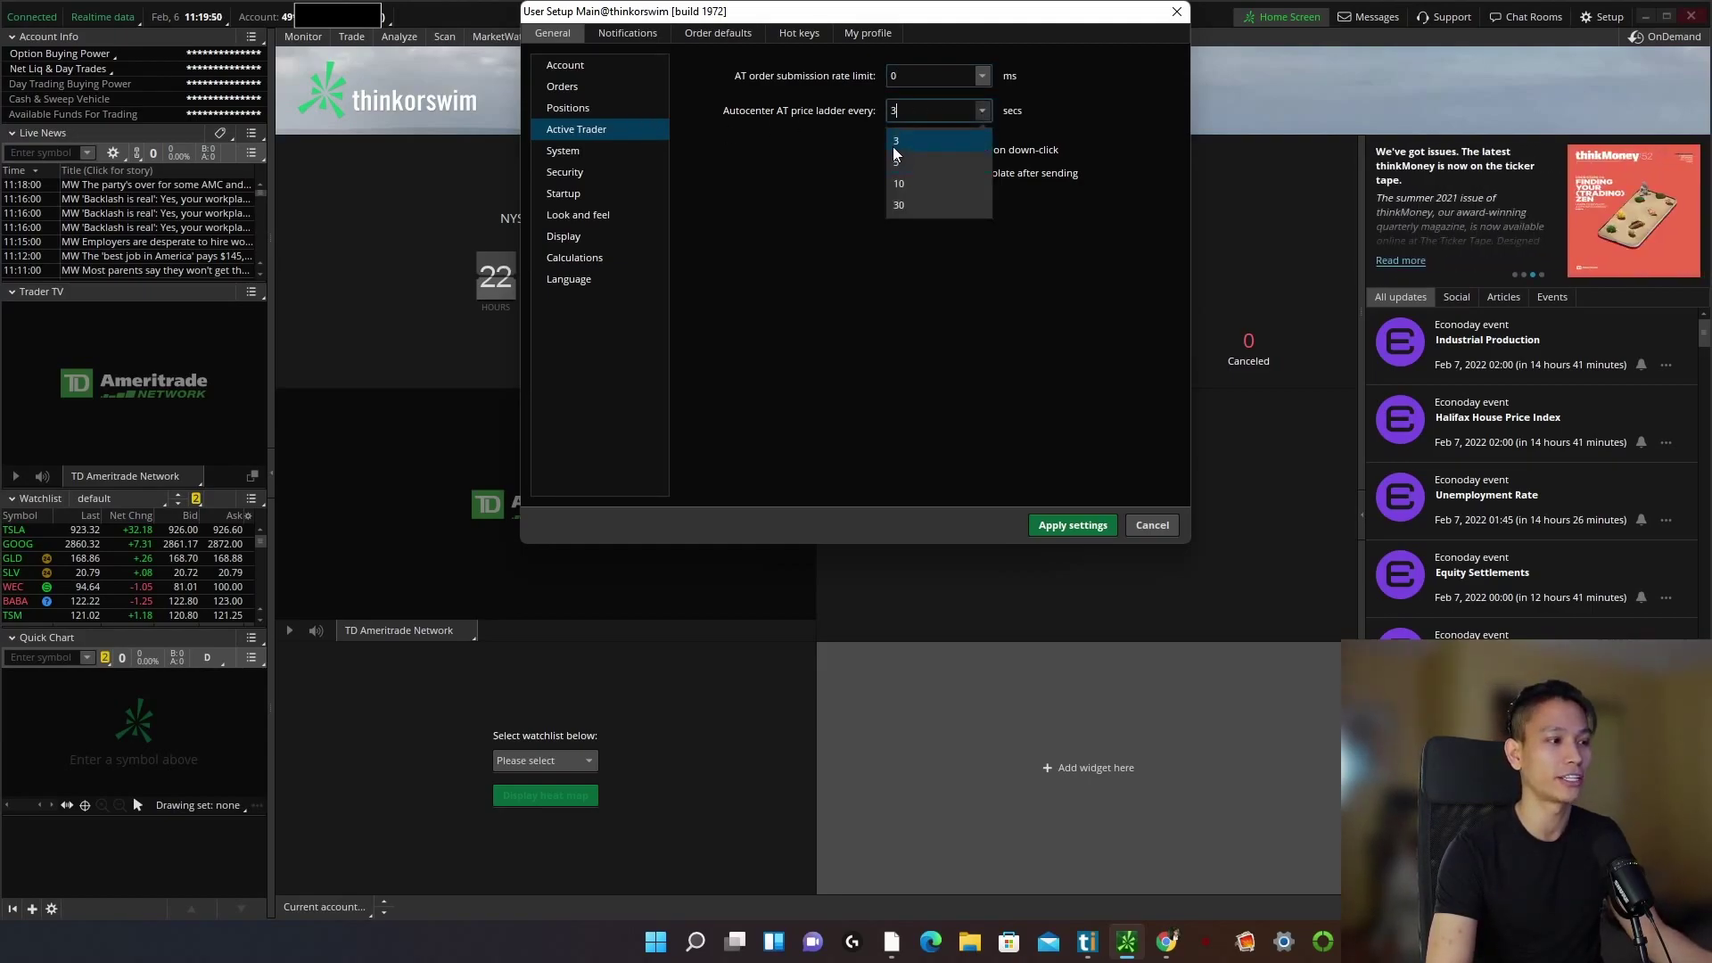
{"action": "left_click", "coordinate": [983, 112]}
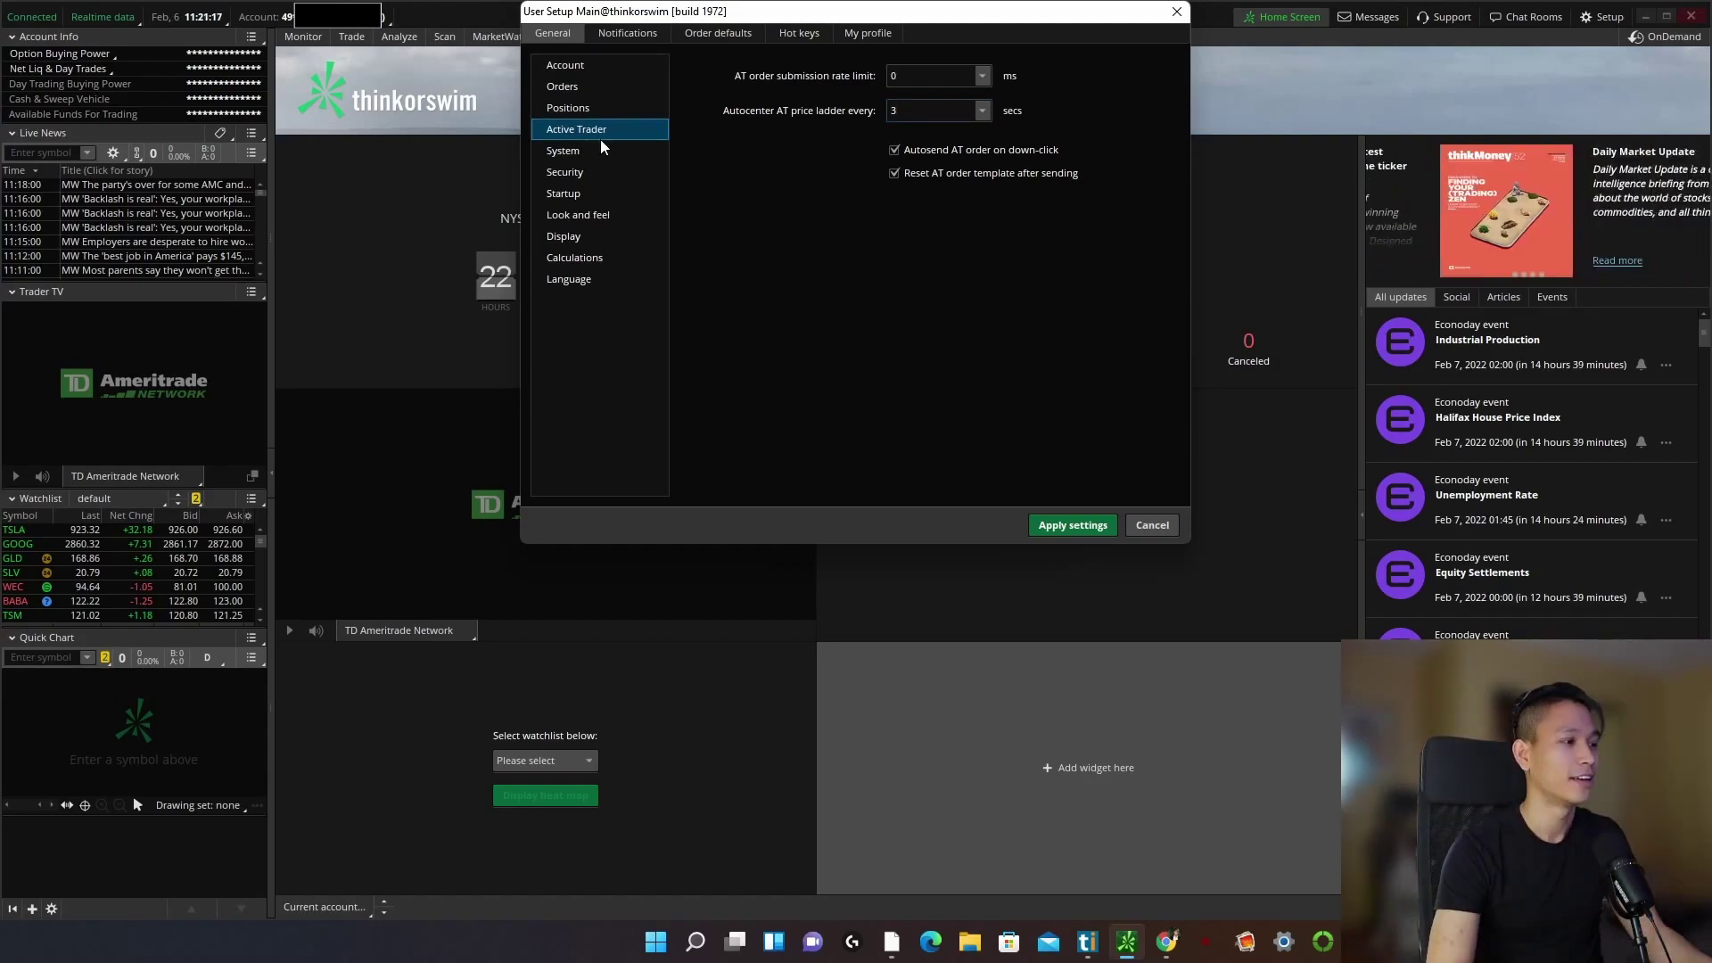
Keep System quote speed at Real-time (no delay), review Look and feel, and apply settings.
{"action": "left_click", "coordinate": [606, 150]}
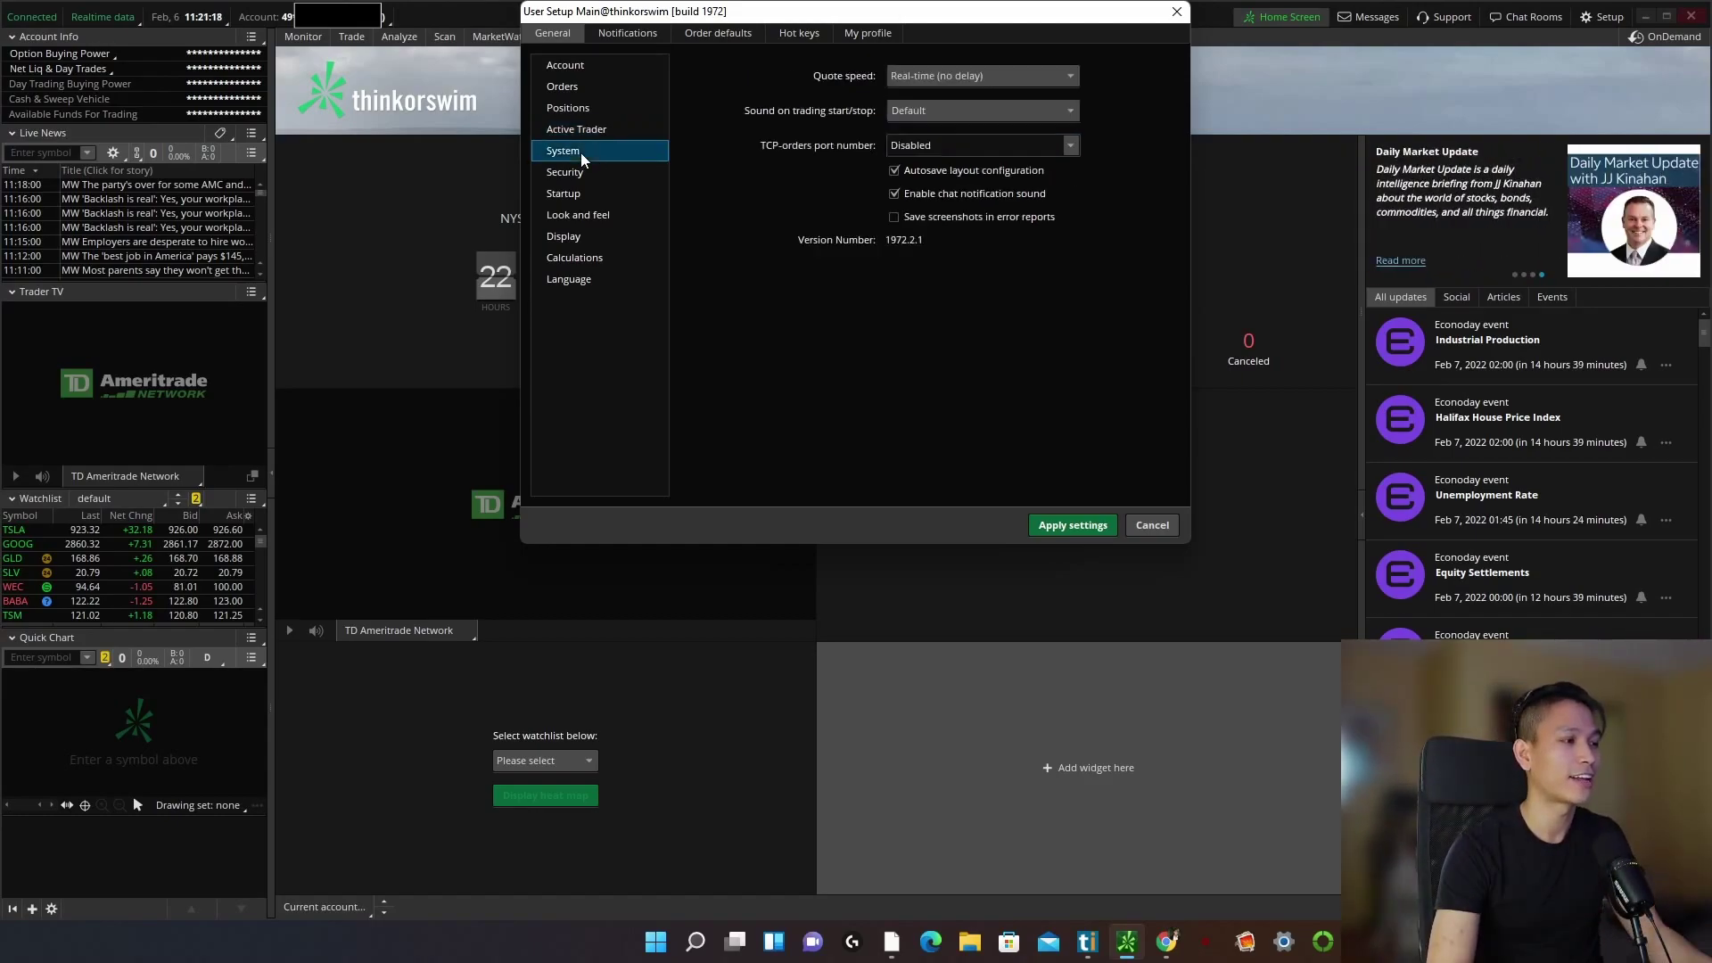
{"action": "left_click", "coordinate": [945, 78]}
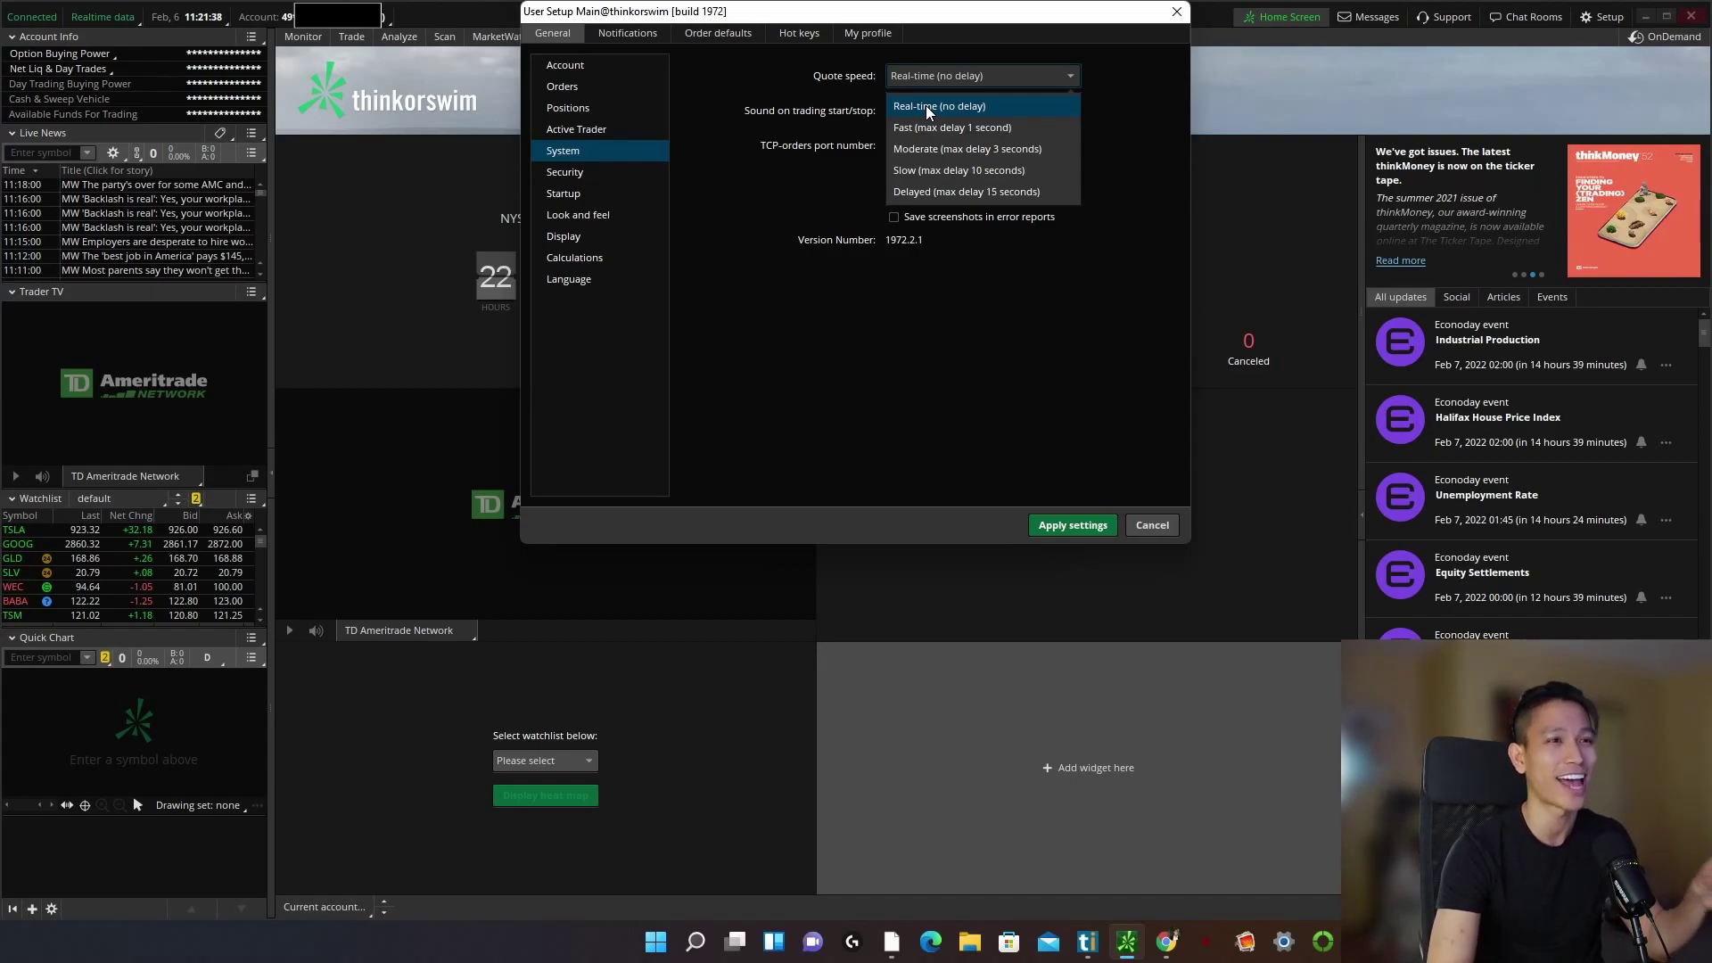
{"action": "left_click", "coordinate": [631, 215]}
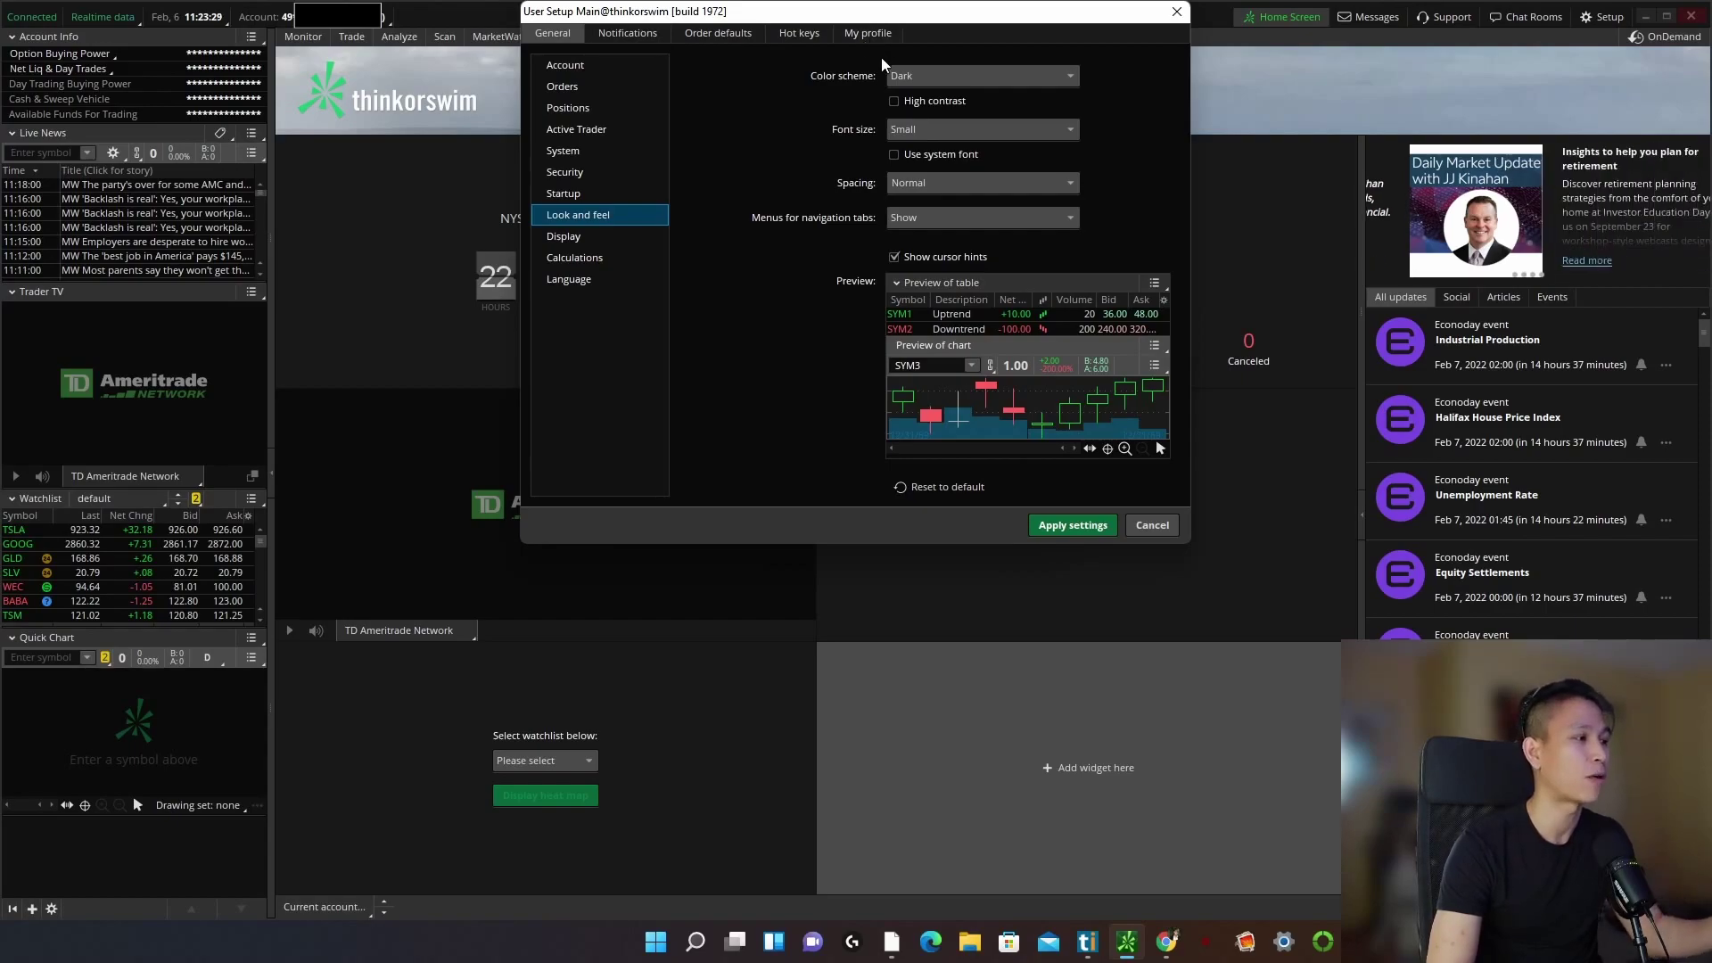
{"action": "left_click", "coordinate": [1095, 527]}
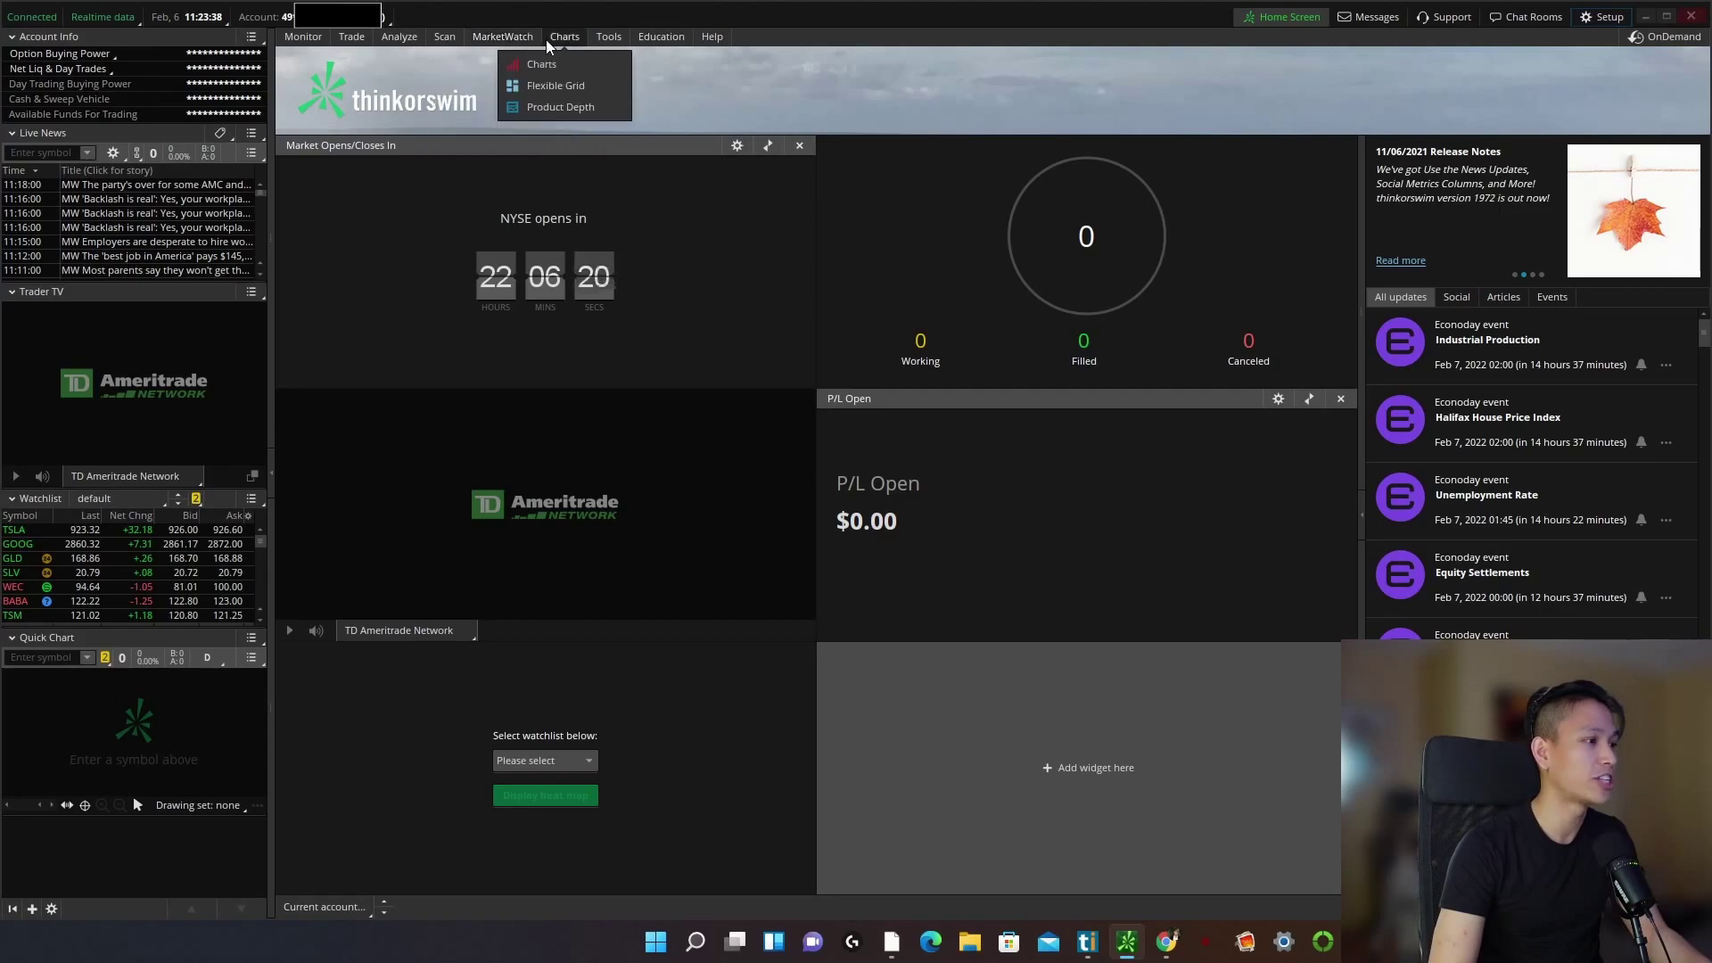
Load QQQ on the Charts page and switch to the 1x4 grid layout.
{"action": "left_click", "coordinate": [547, 44]}
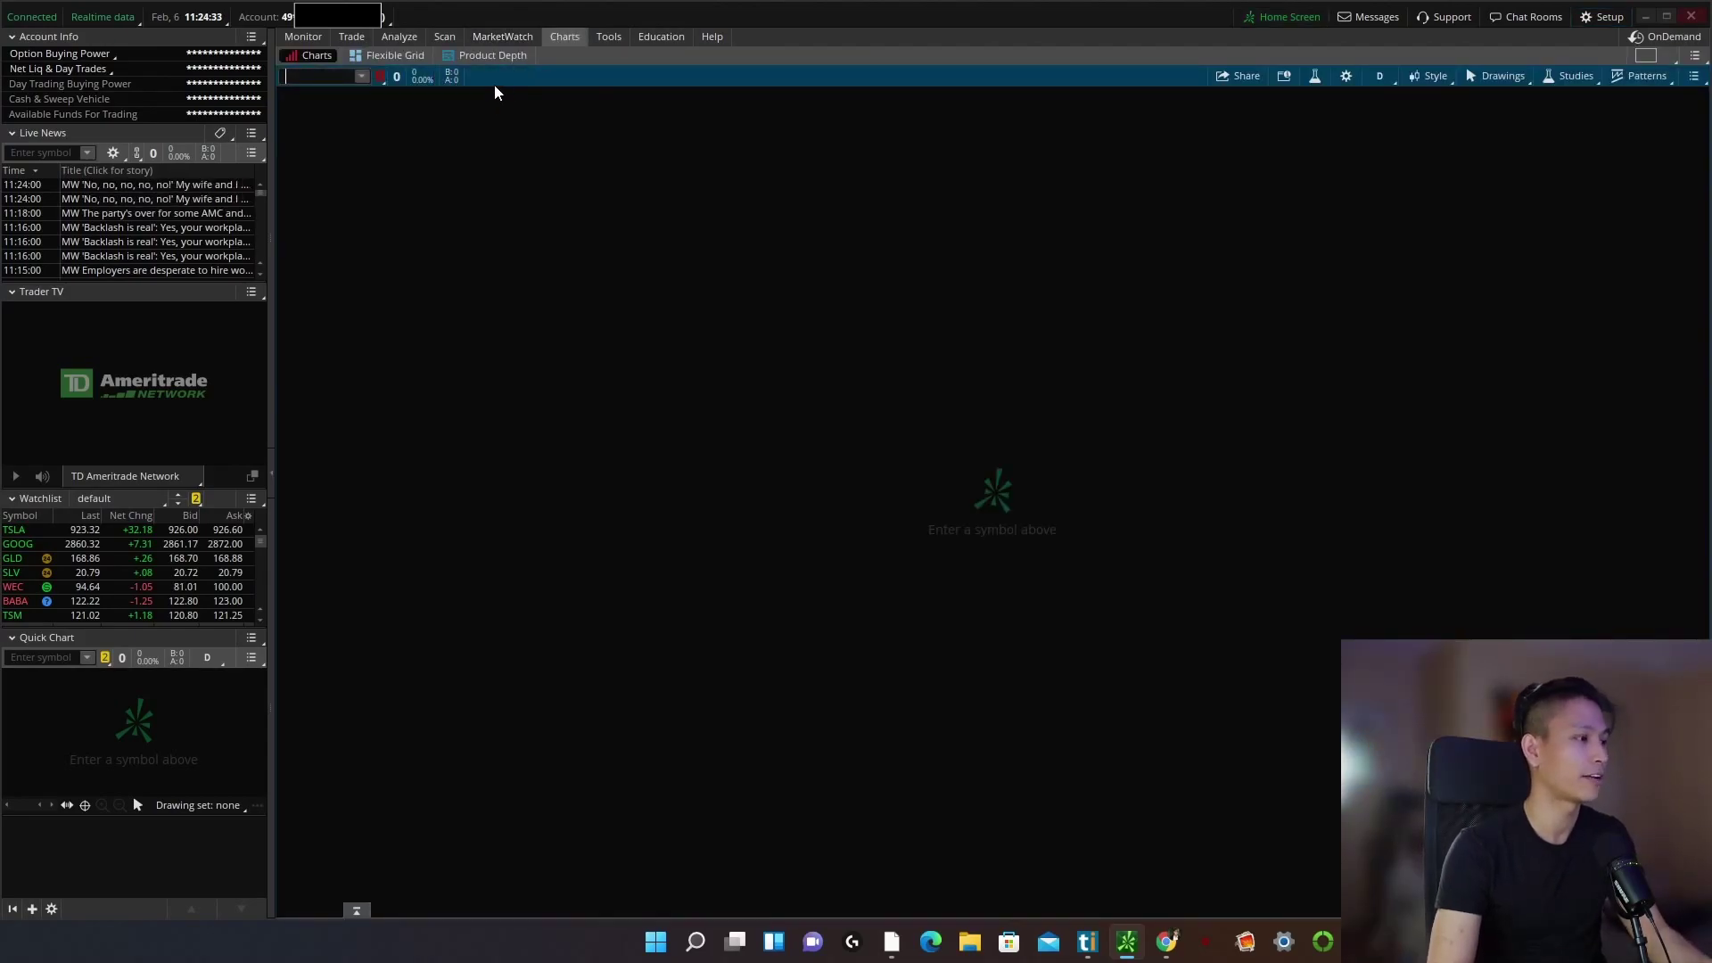
{"action": "type", "text": "QQQ"}
{"action": "key", "text": "Return"}
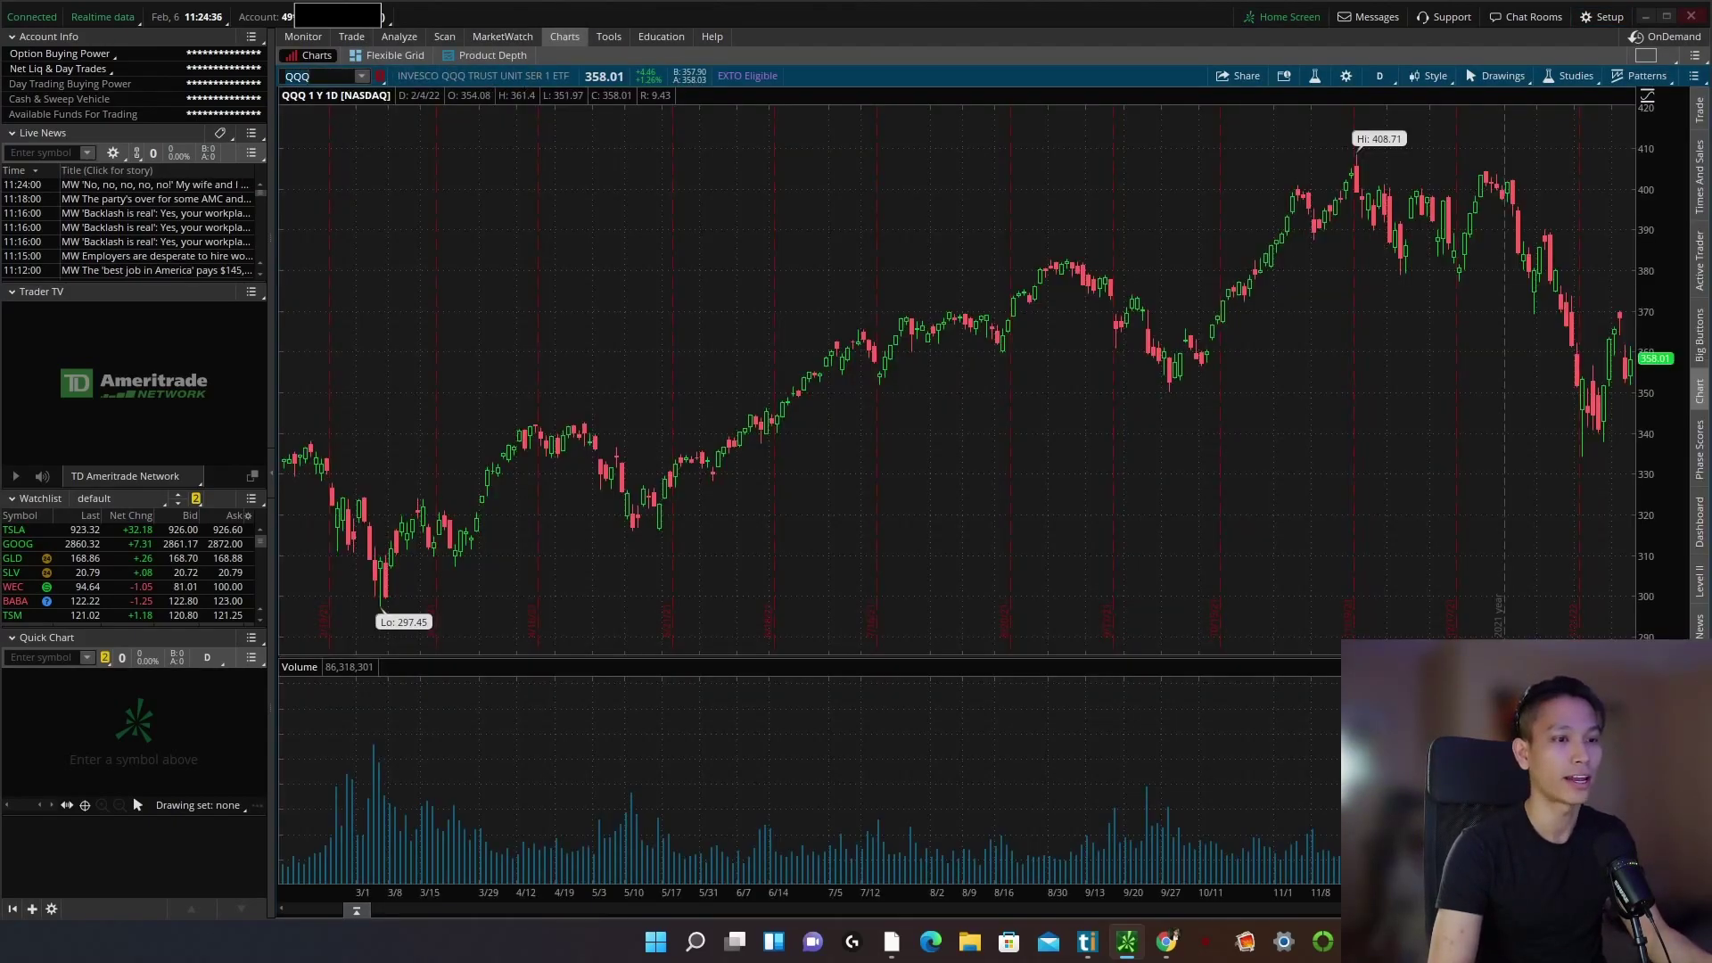
{"action": "left_click", "coordinate": [1644, 56]}
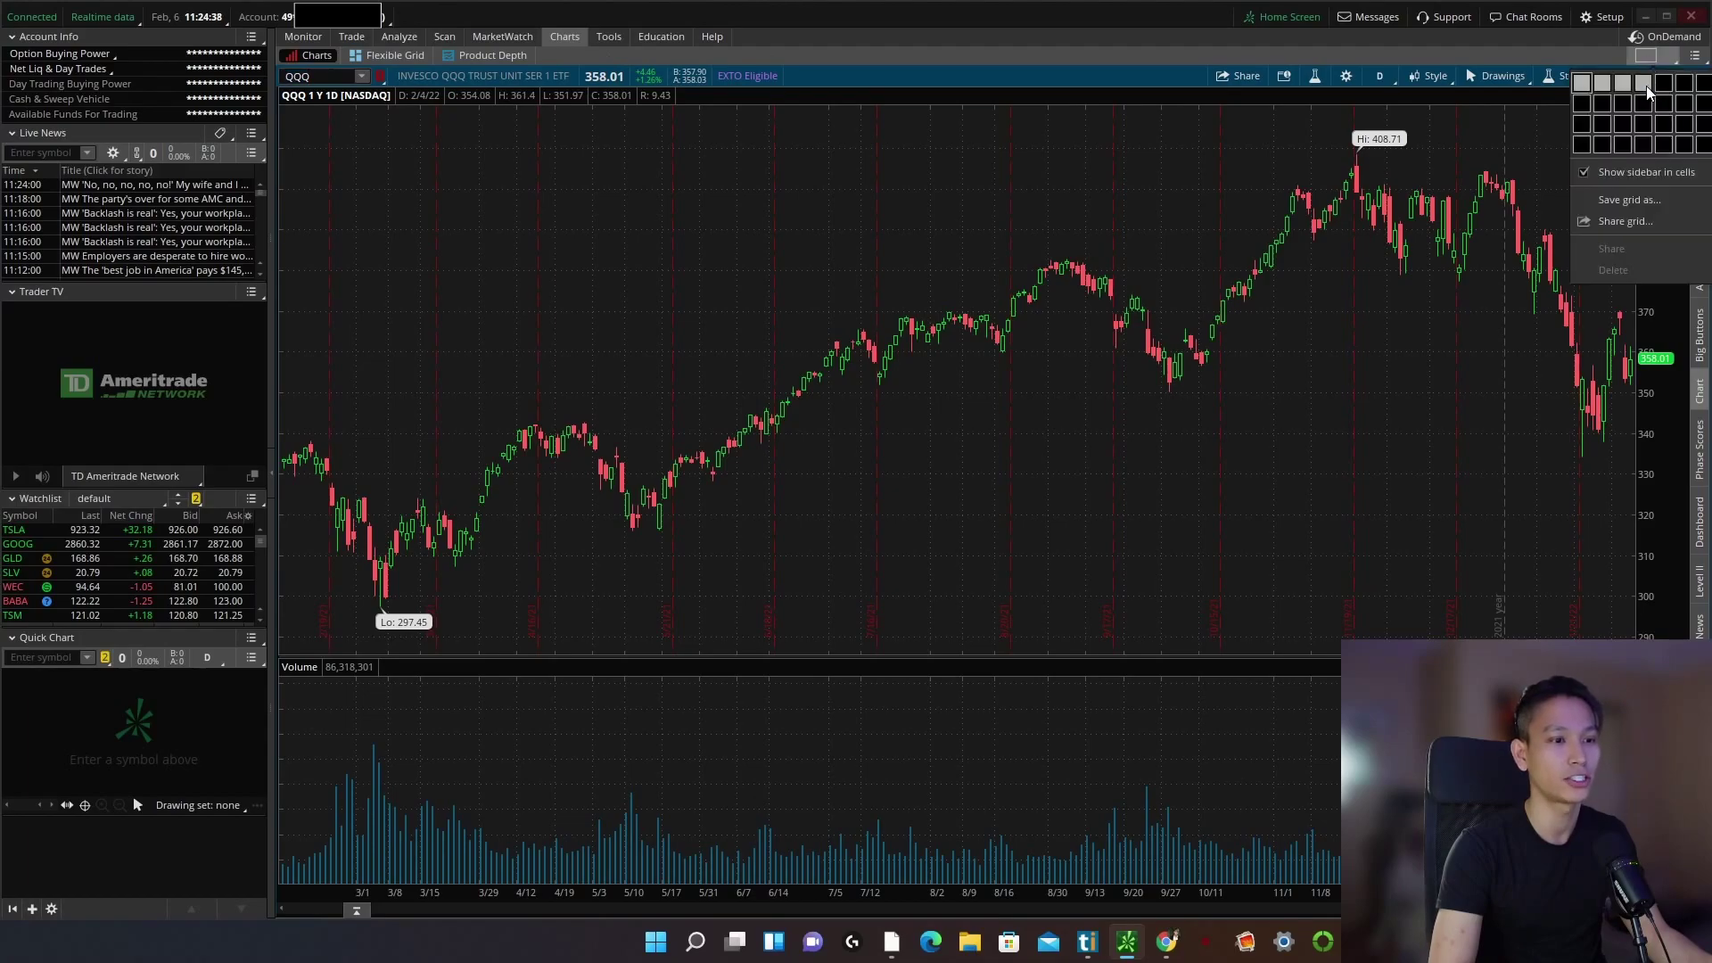
{"action": "left_click", "coordinate": [1645, 84]}
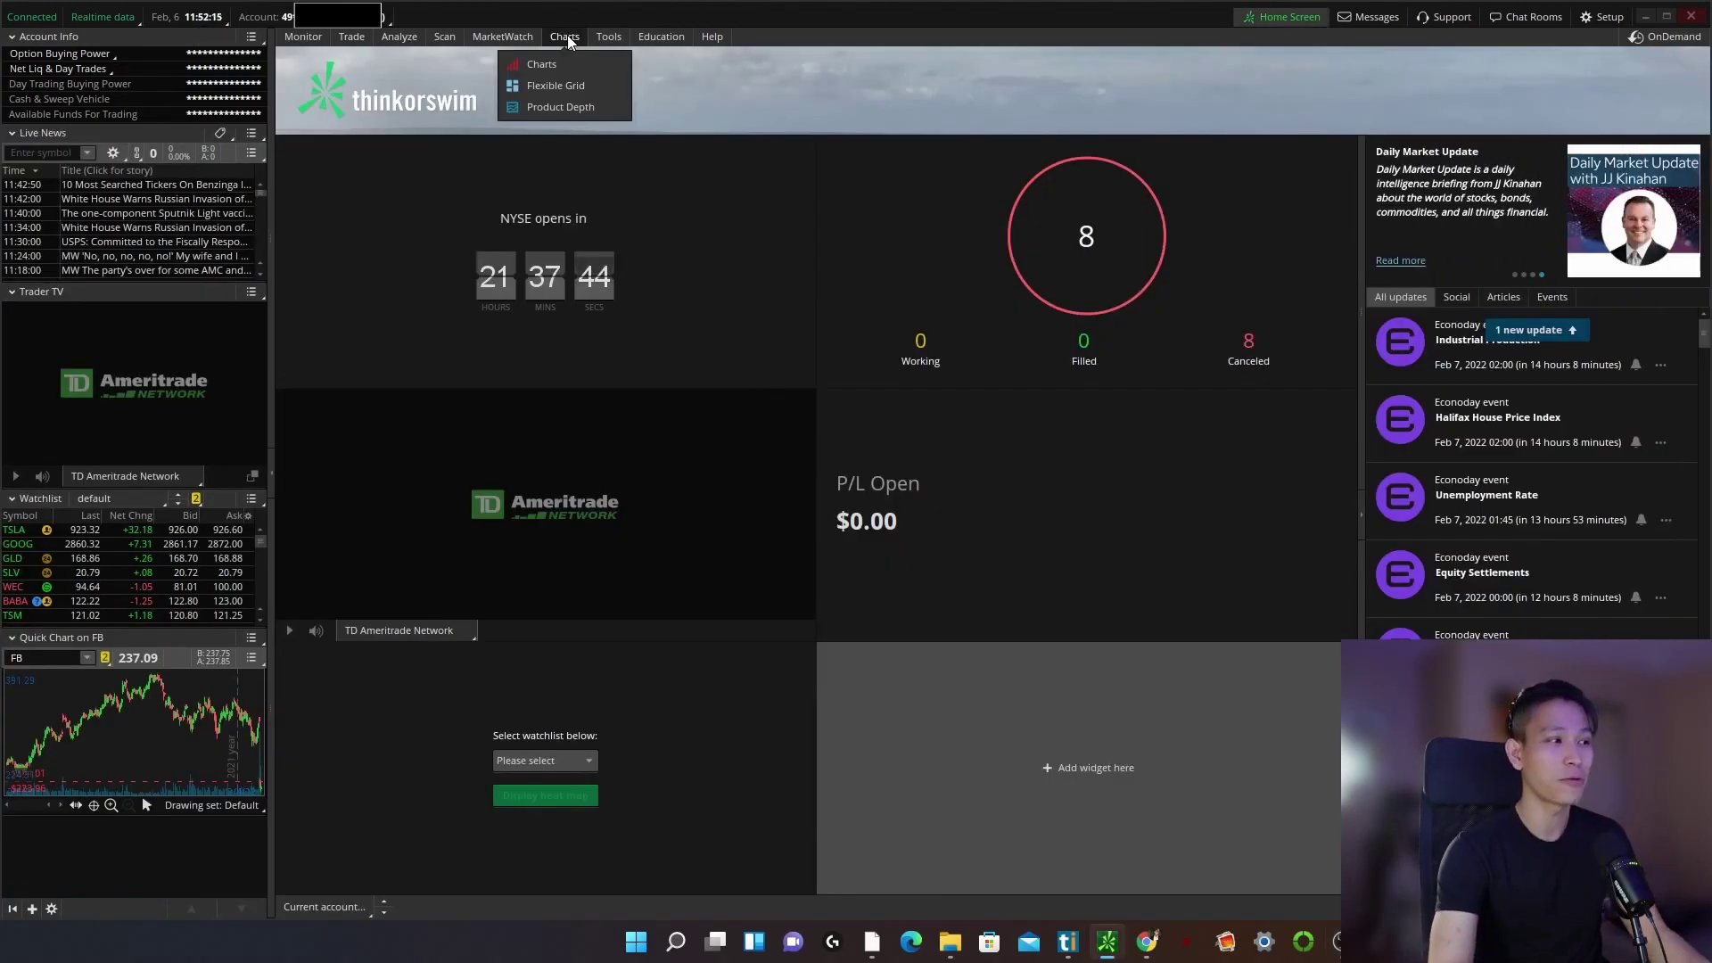
Start a fresh Charts page with QQQ in a 1x4 grid layout.
{"action": "left_click", "coordinate": [566, 36]}
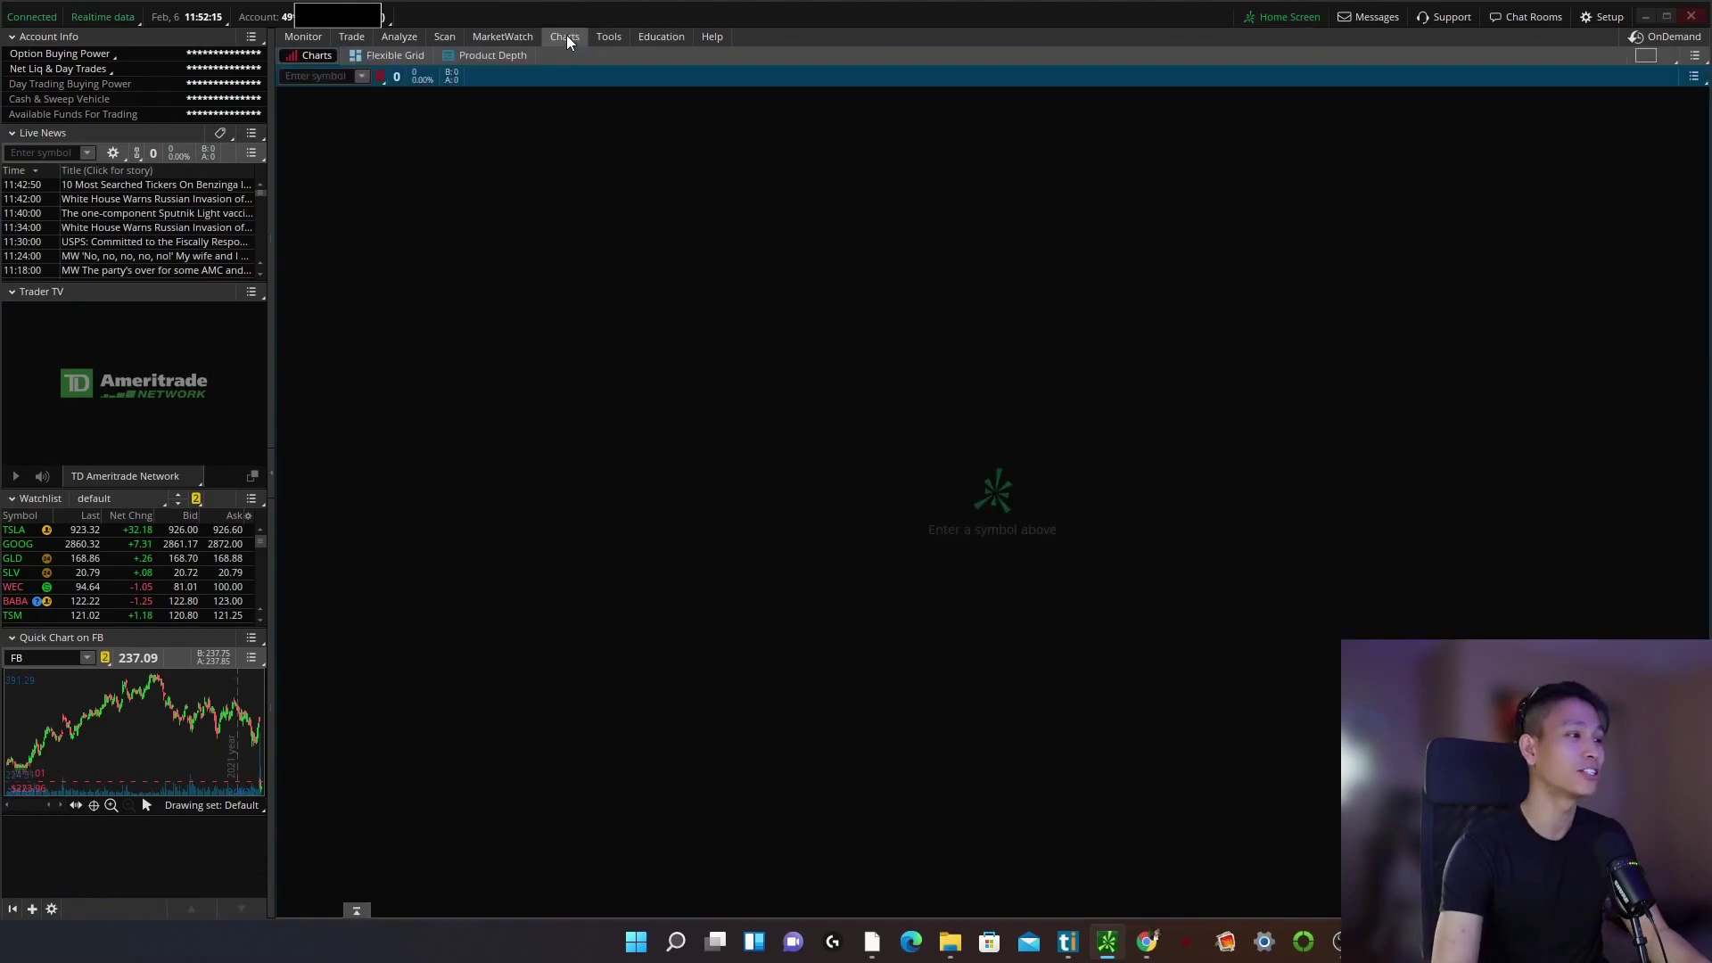
{"action": "left_click", "coordinate": [306, 75]}
{"action": "type", "text": "QQQ"}
{"action": "key", "text": "Return"}
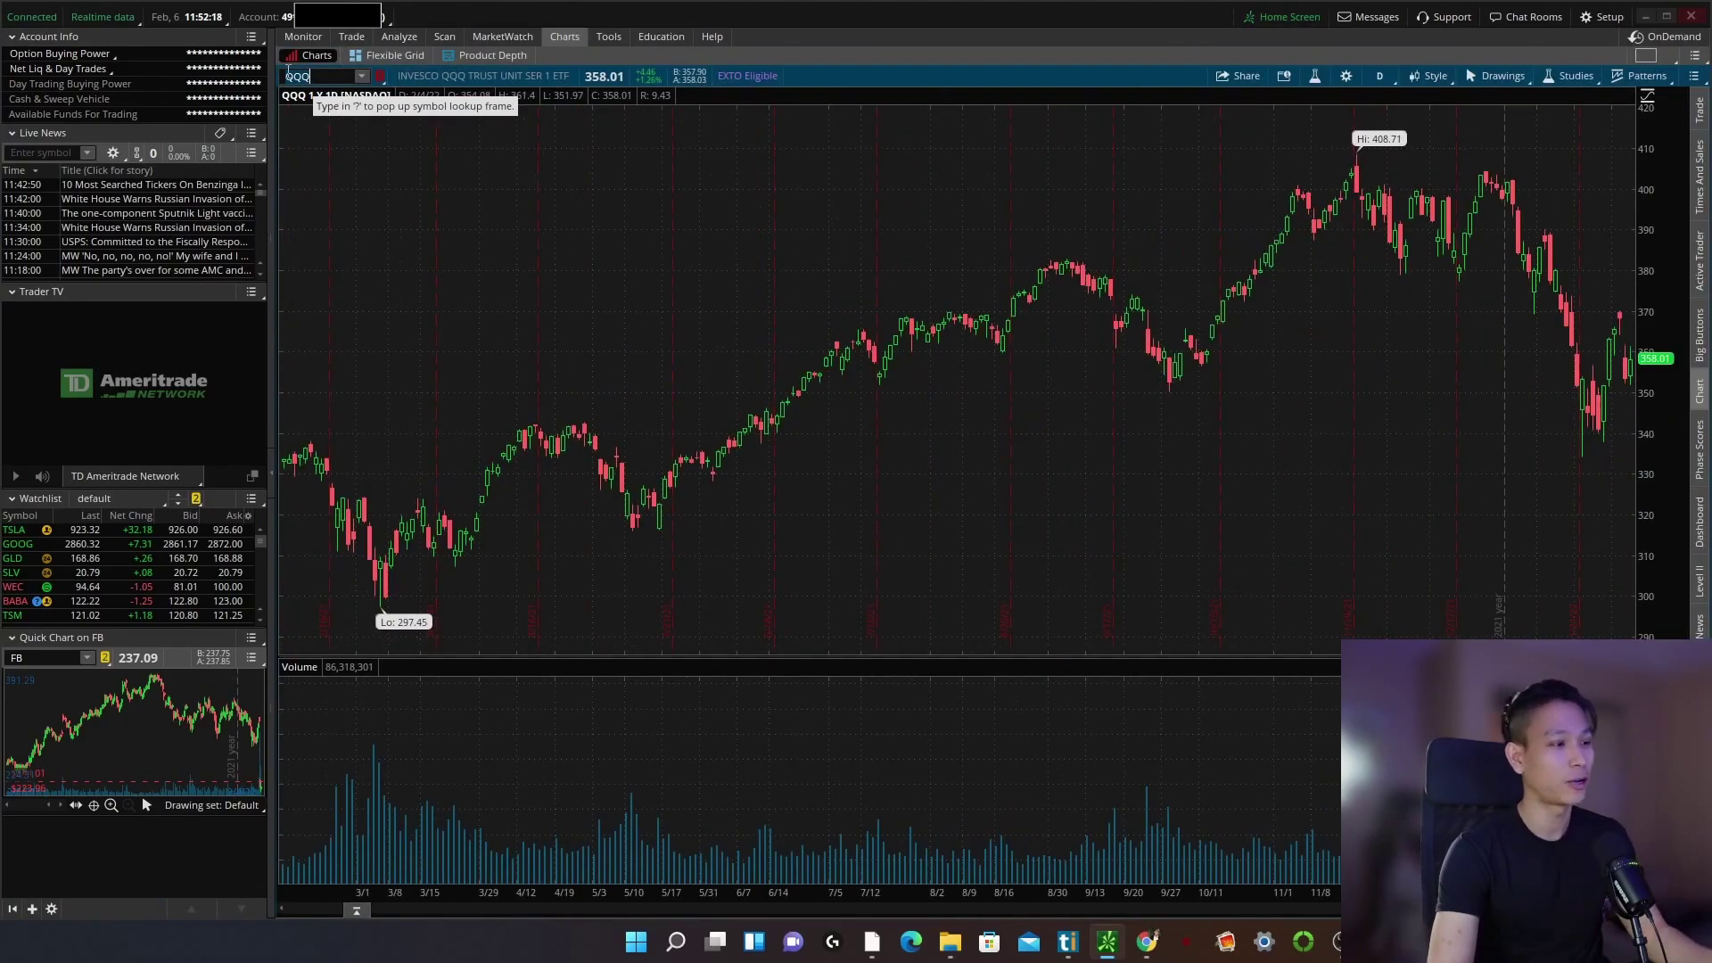
{"action": "left_click", "coordinate": [1646, 56]}
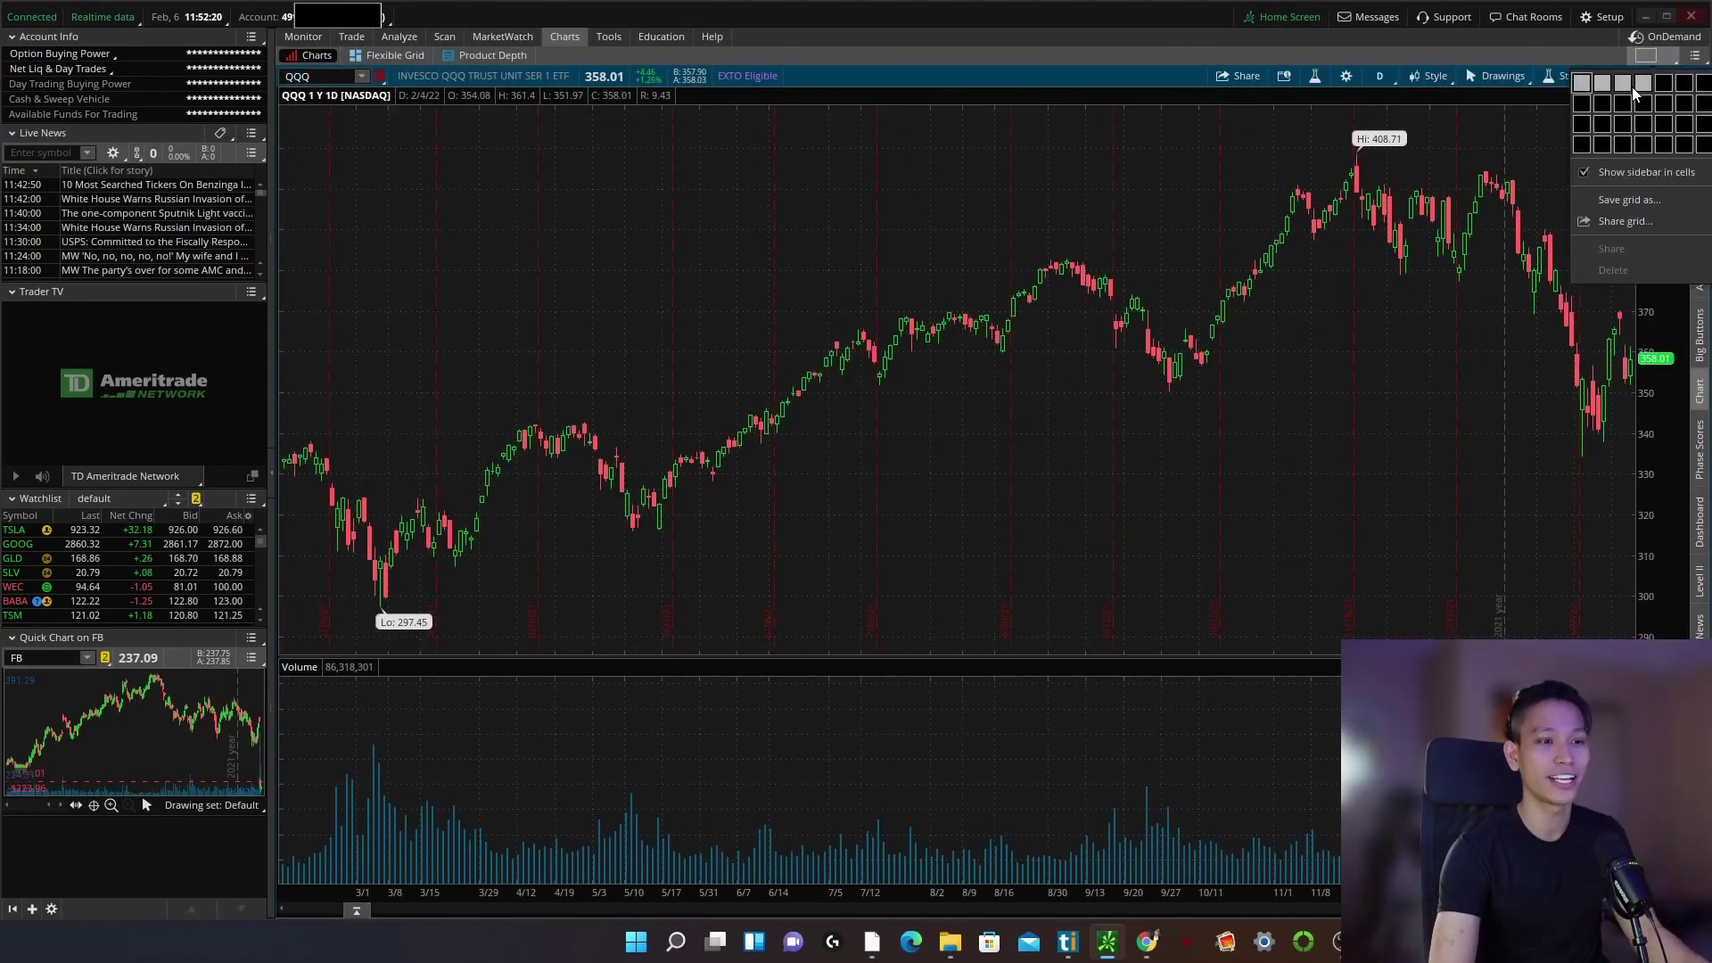
{"action": "left_click", "coordinate": [1641, 86]}
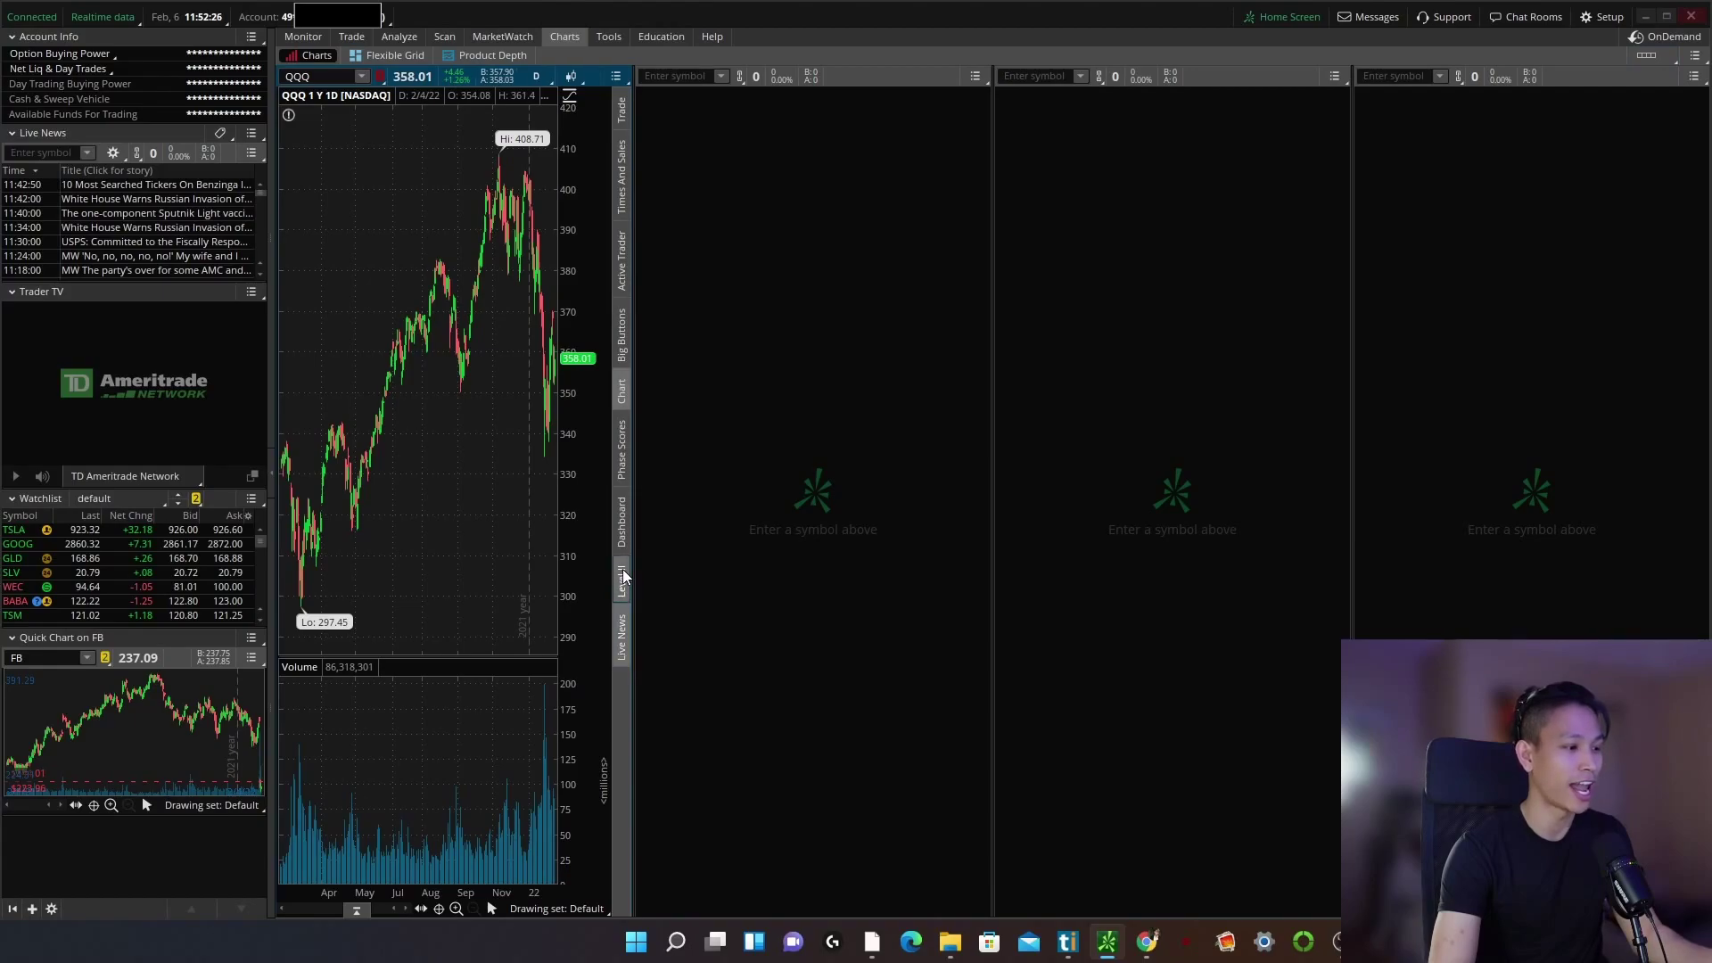
Red-link the second cell to QQQ as an Active Trader ladder and widen the chart.
{"action": "left_click", "coordinate": [736, 74]}
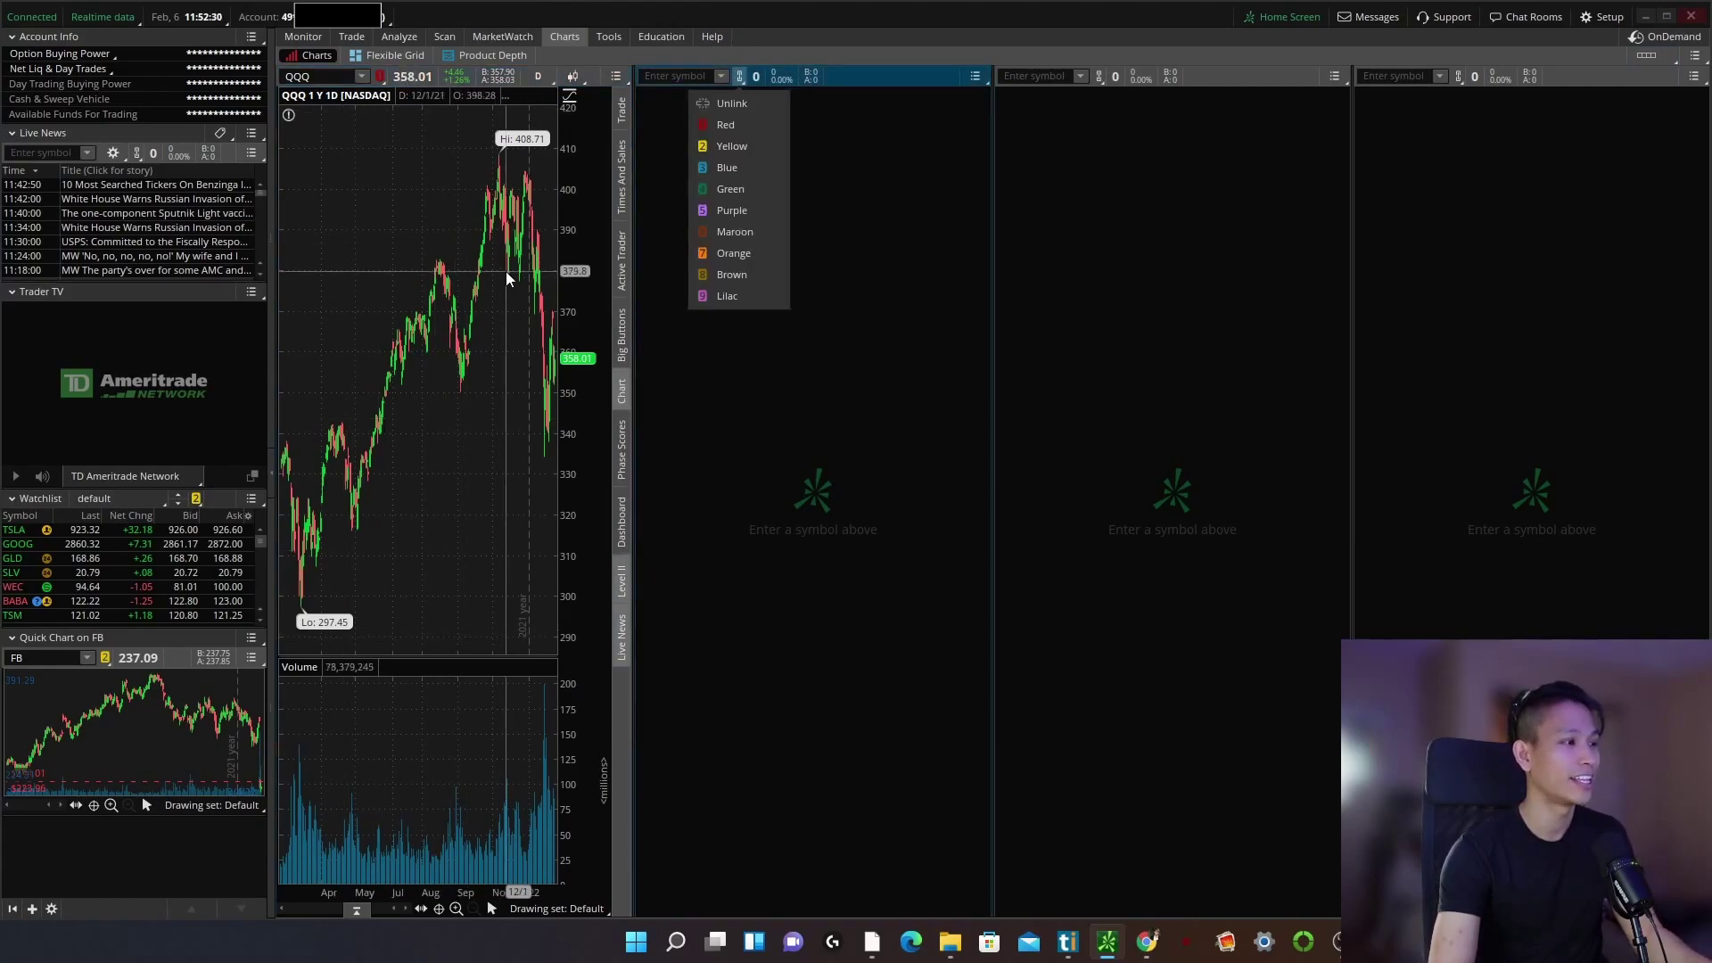
{"action": "left_click", "coordinate": [725, 125]}
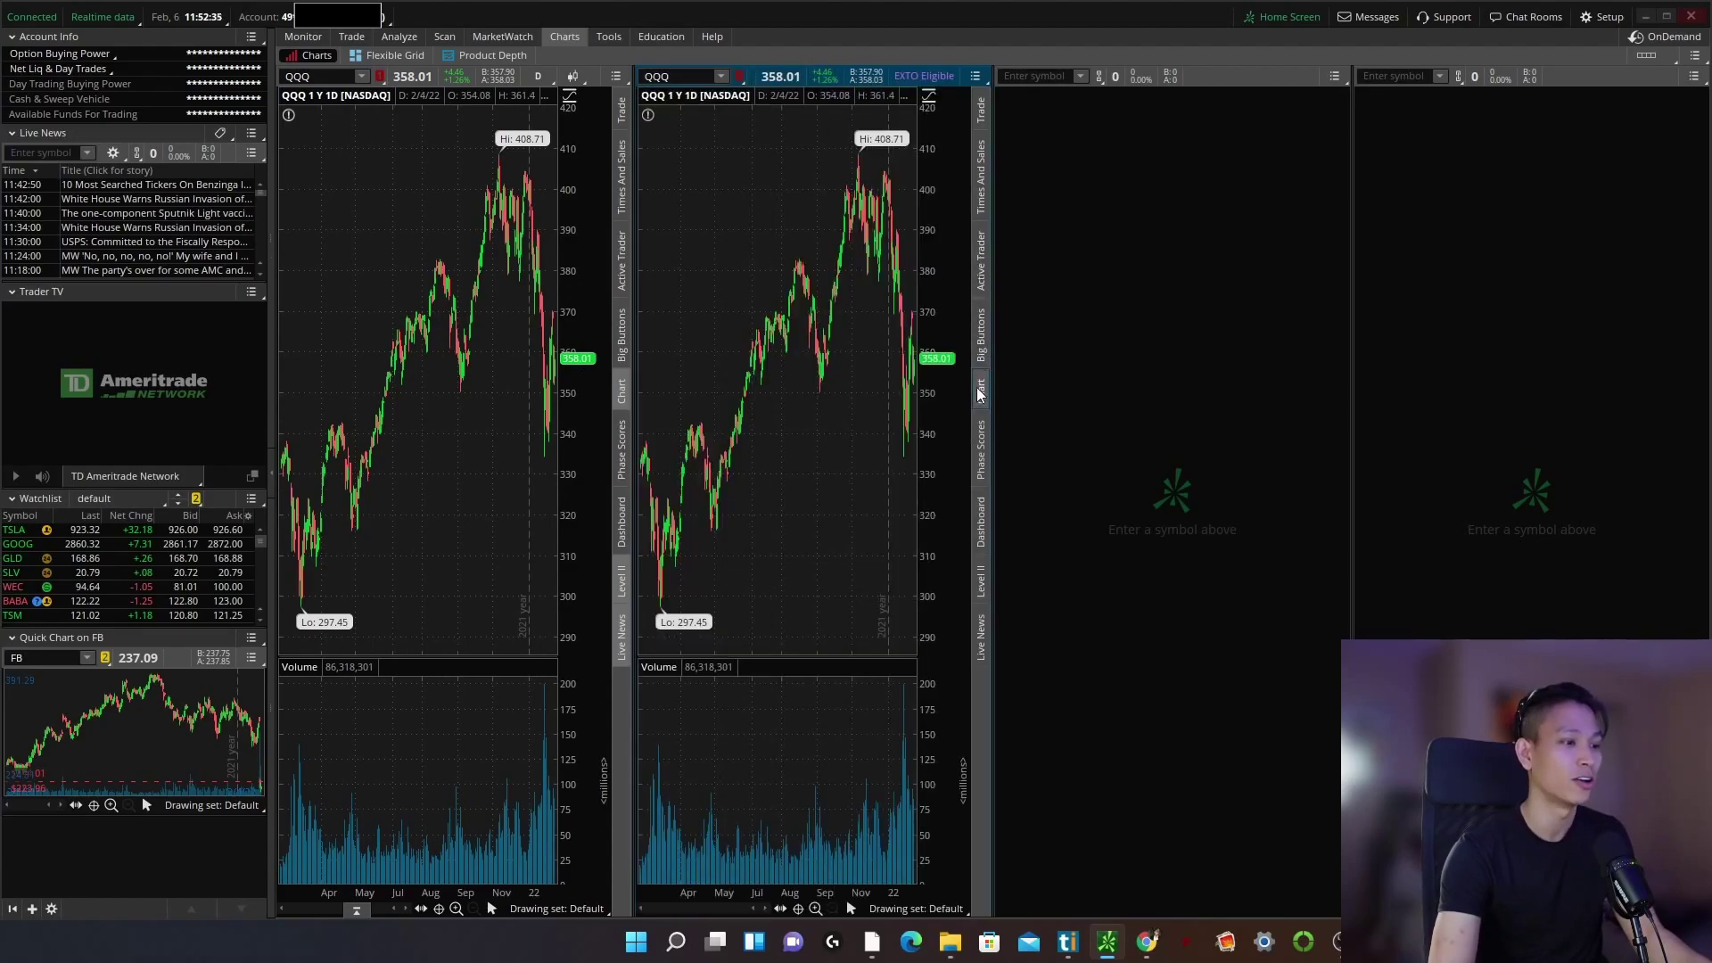
{"action": "left_click", "coordinate": [983, 257]}
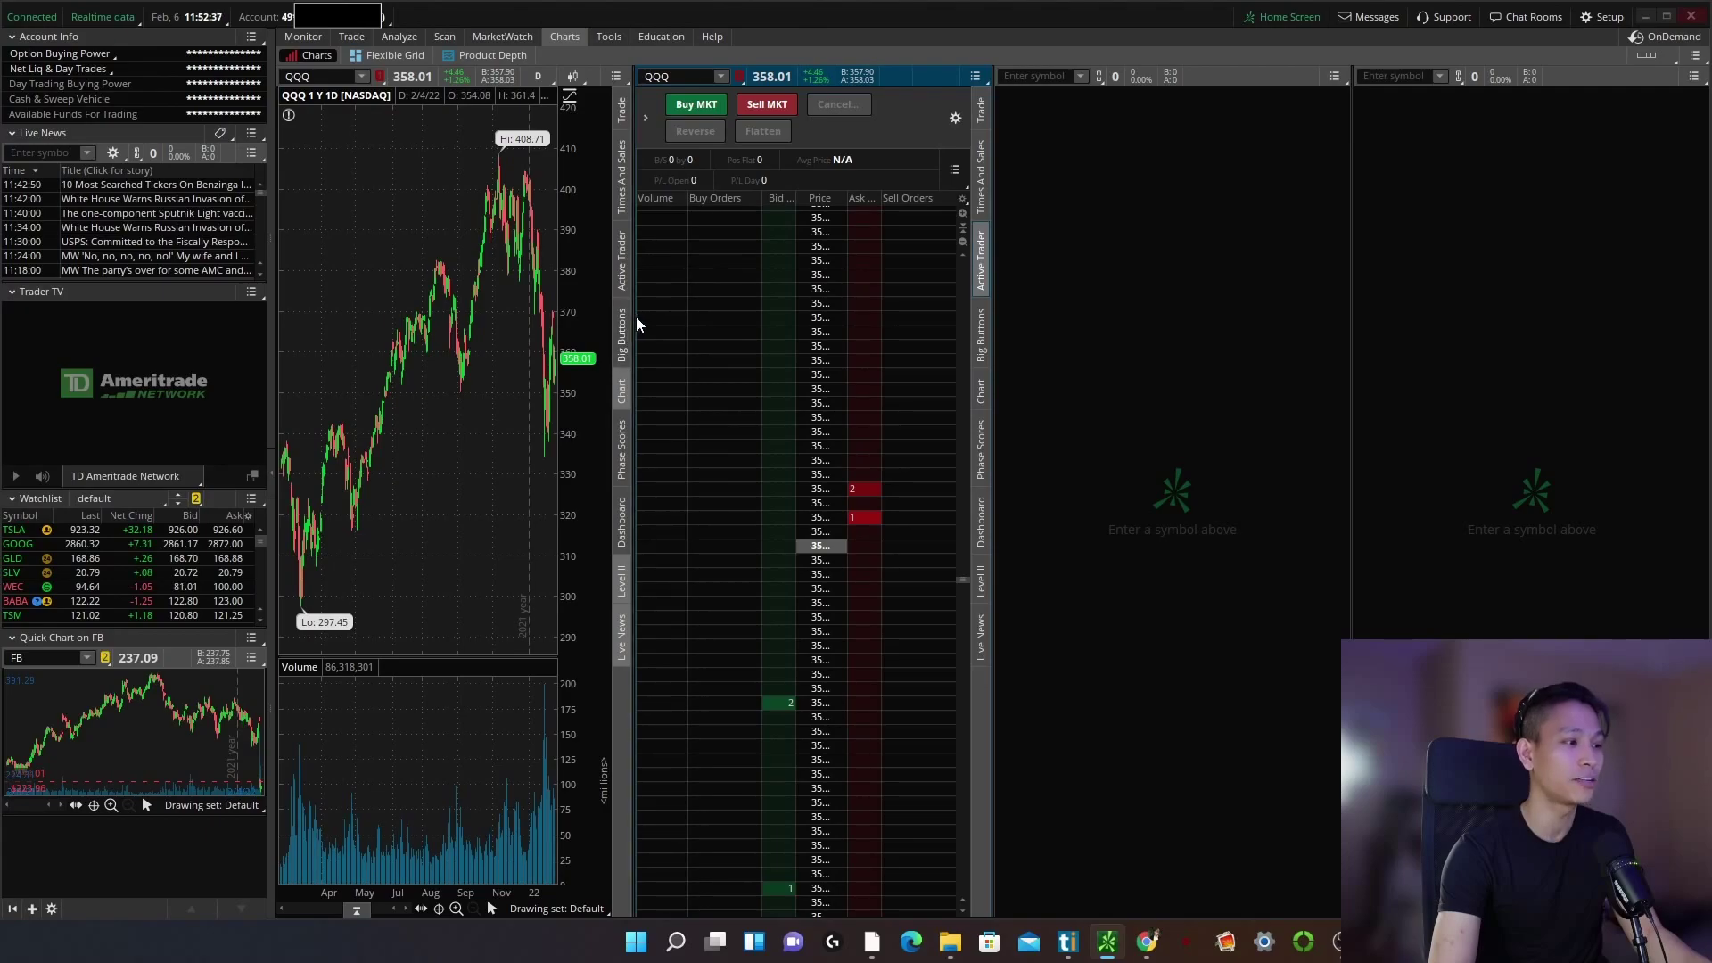
{"action": "left_click_drag", "start_coordinate": [629, 356], "coordinate": [687, 362]}
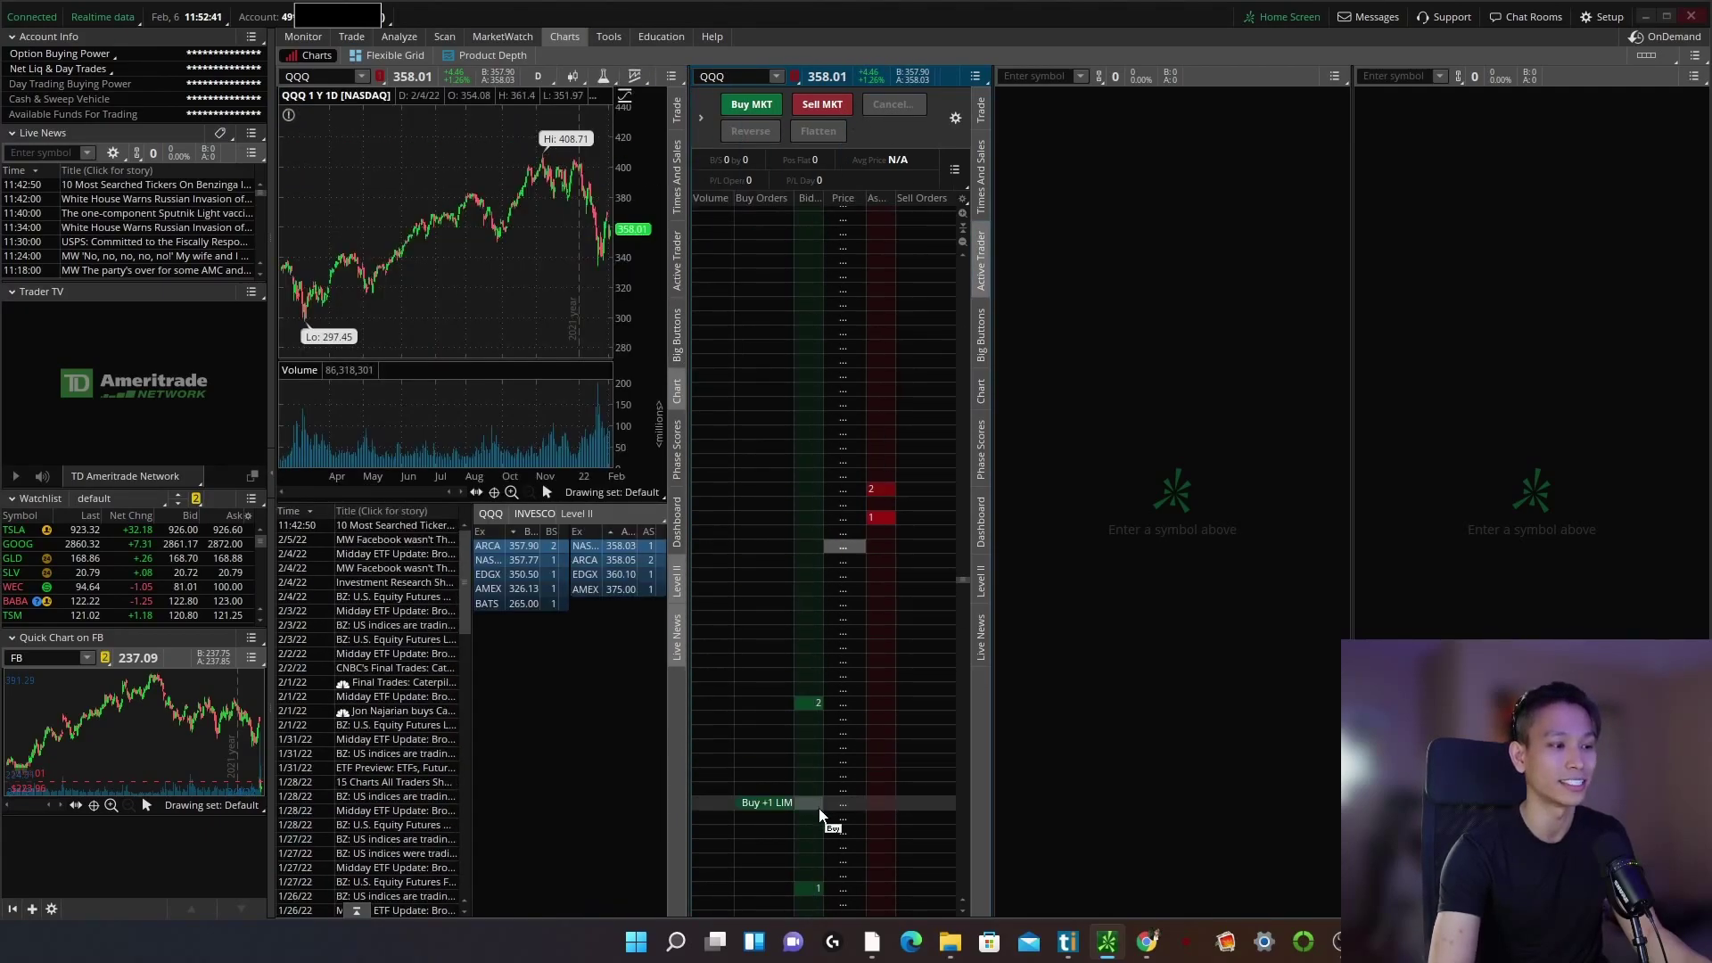
Send a 1-share buy limit order from the QQQ ladder and enable auto send.
{"action": "left_click", "coordinate": [813, 845]}
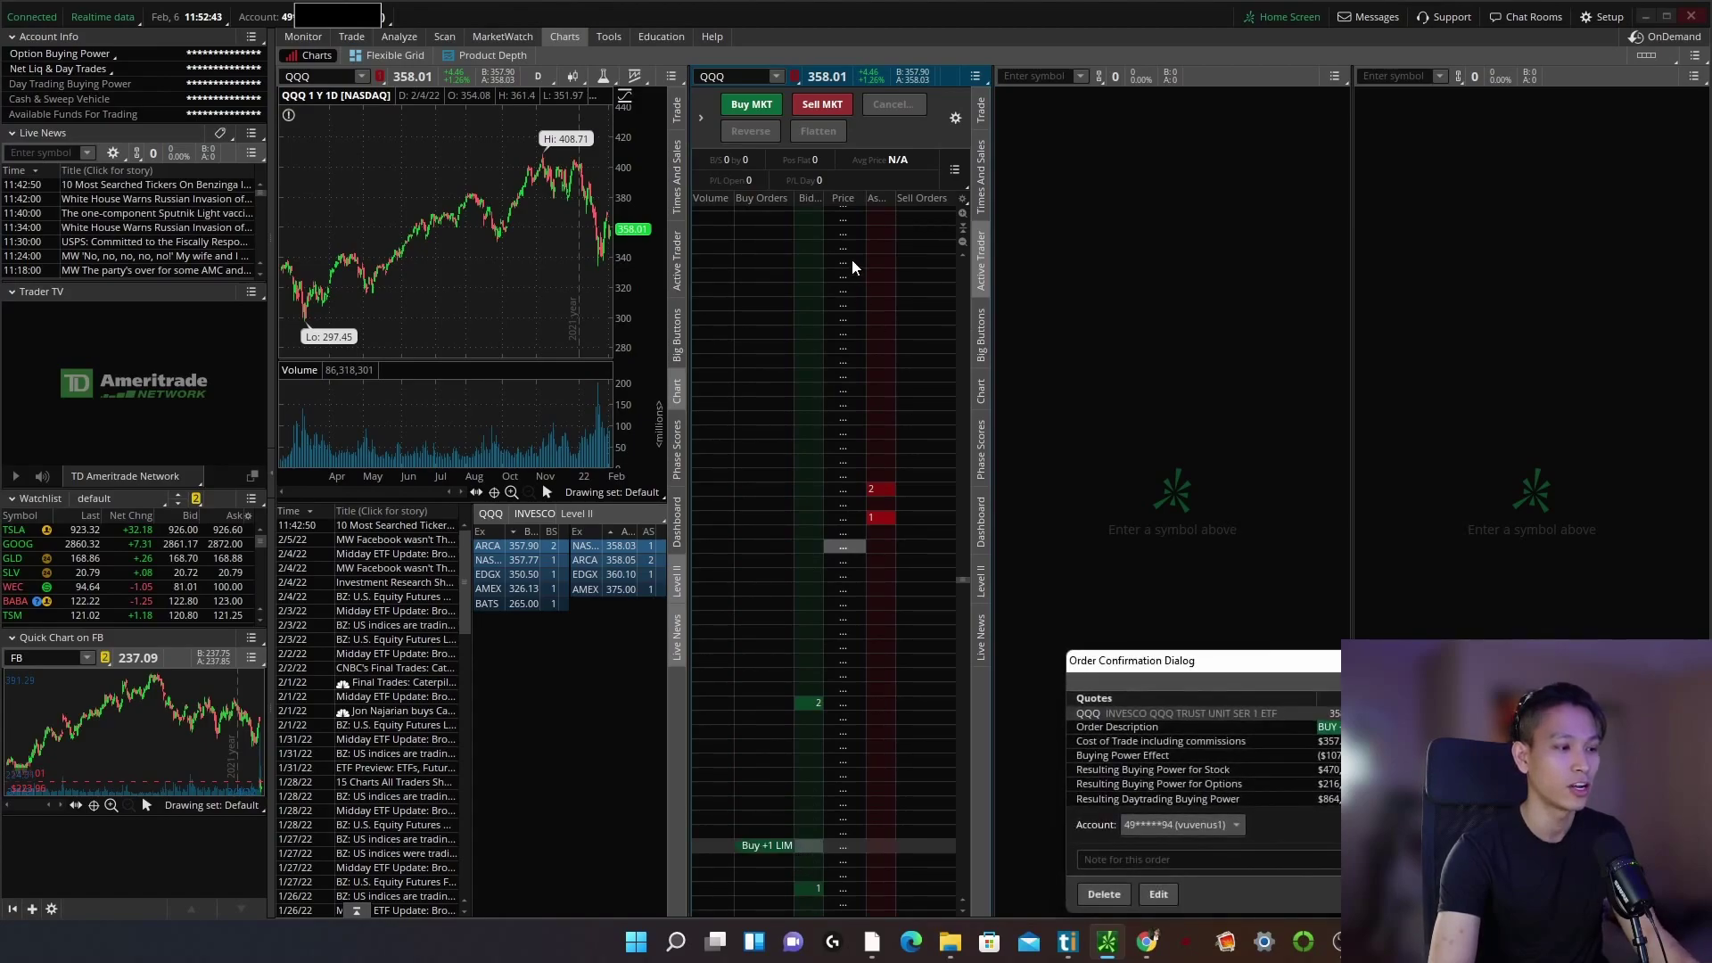
{"action": "key", "text": "Escape"}
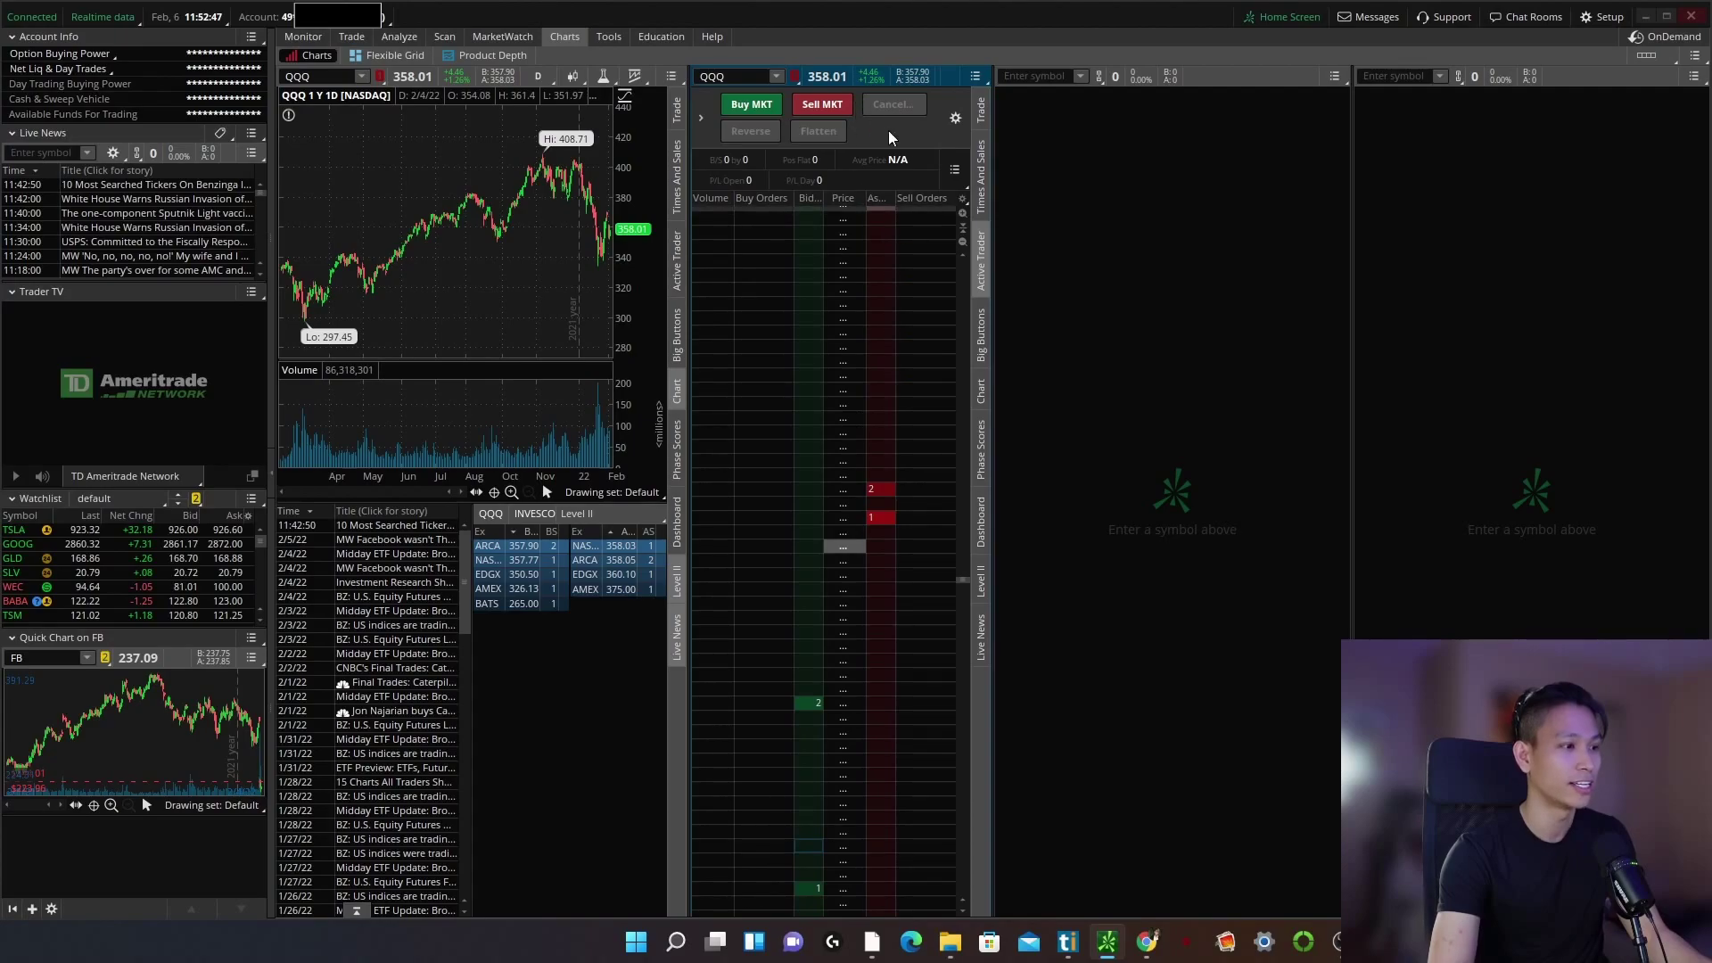
{"action": "left_click", "coordinate": [701, 119]}
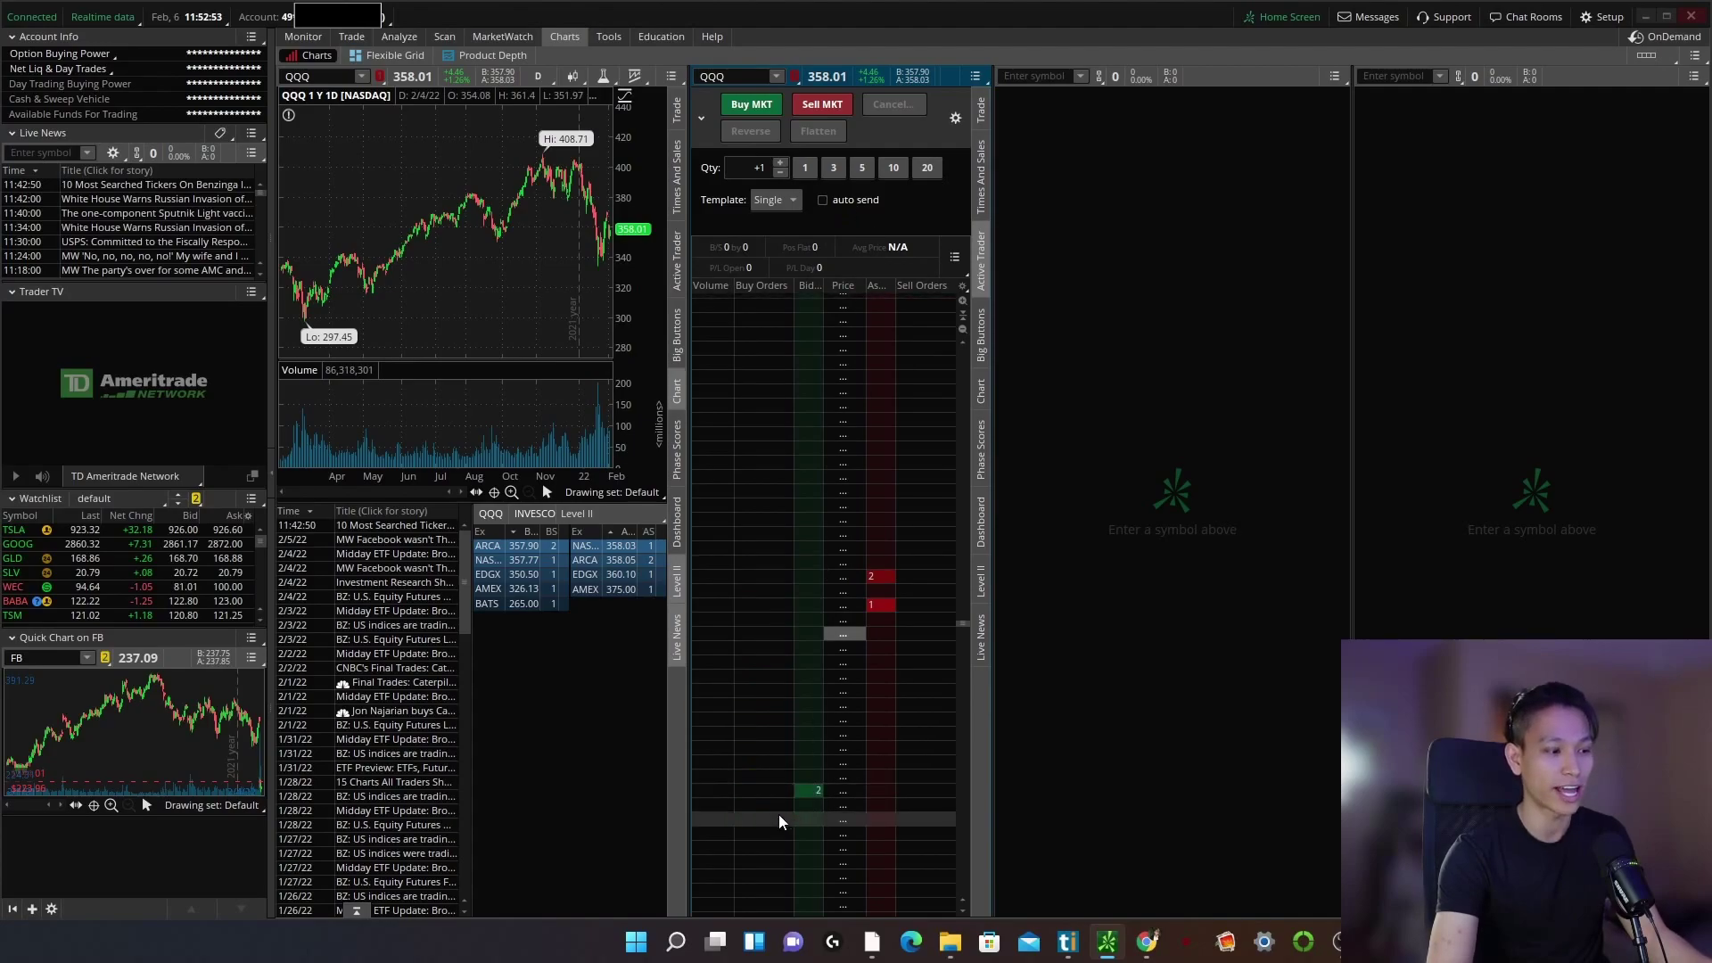
{"action": "left_click", "coordinate": [813, 849]}
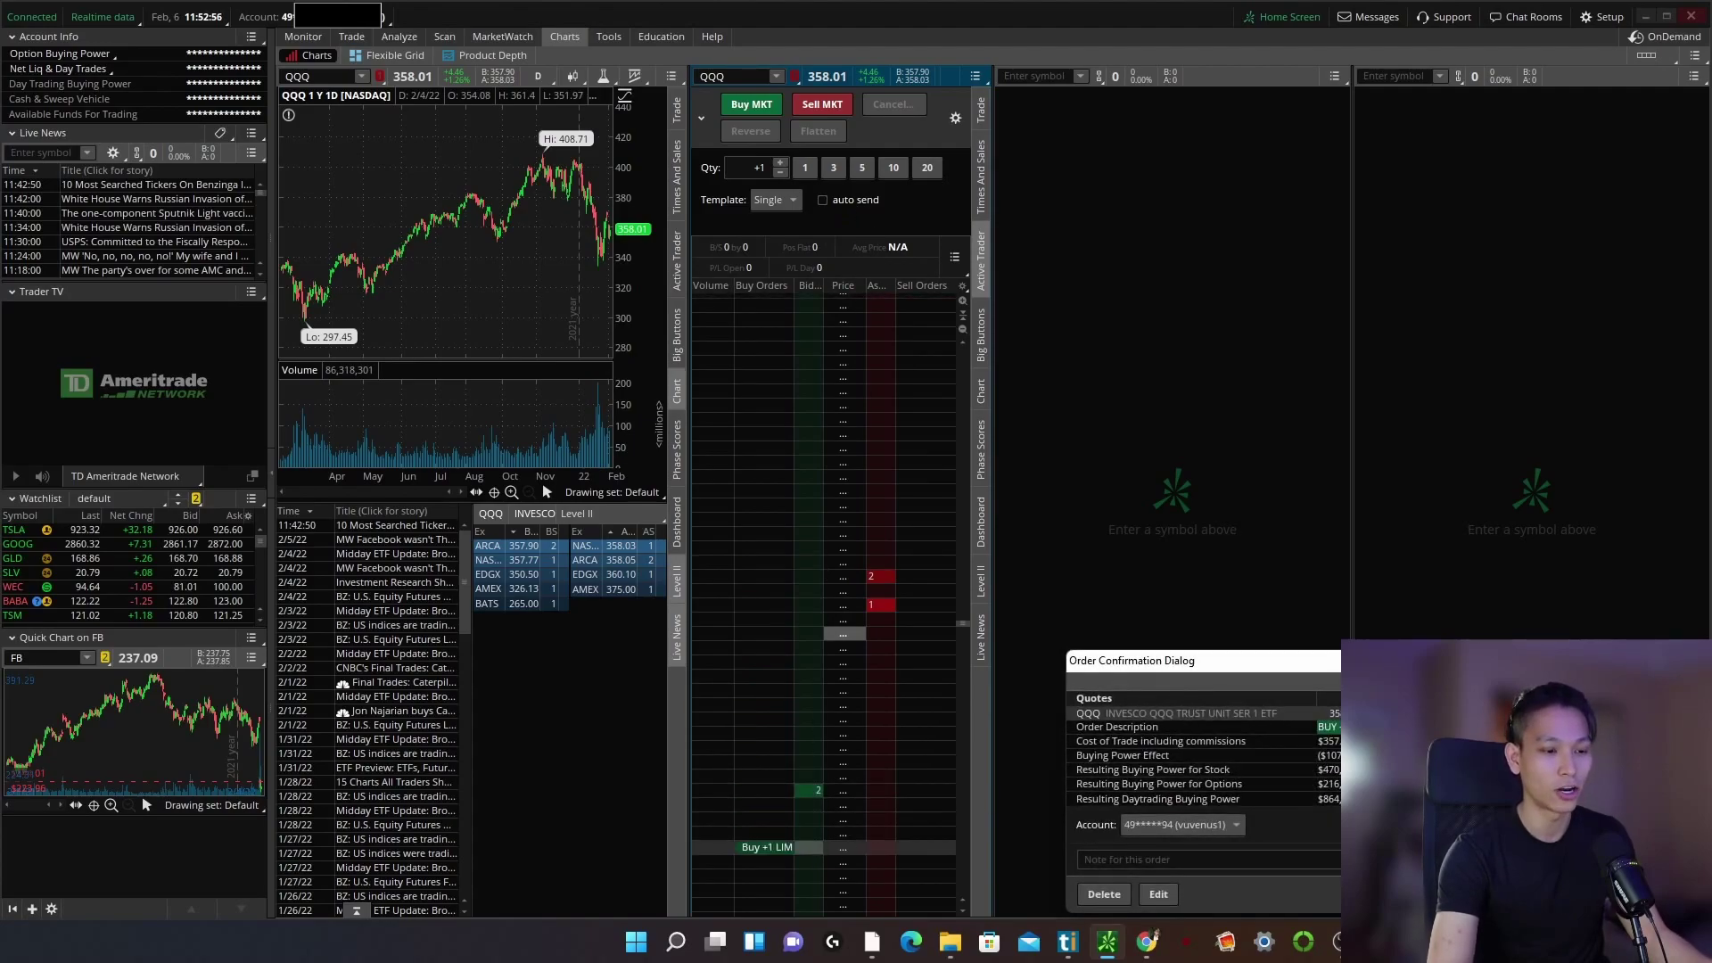
{"action": "left_click", "coordinate": [1462, 894]}
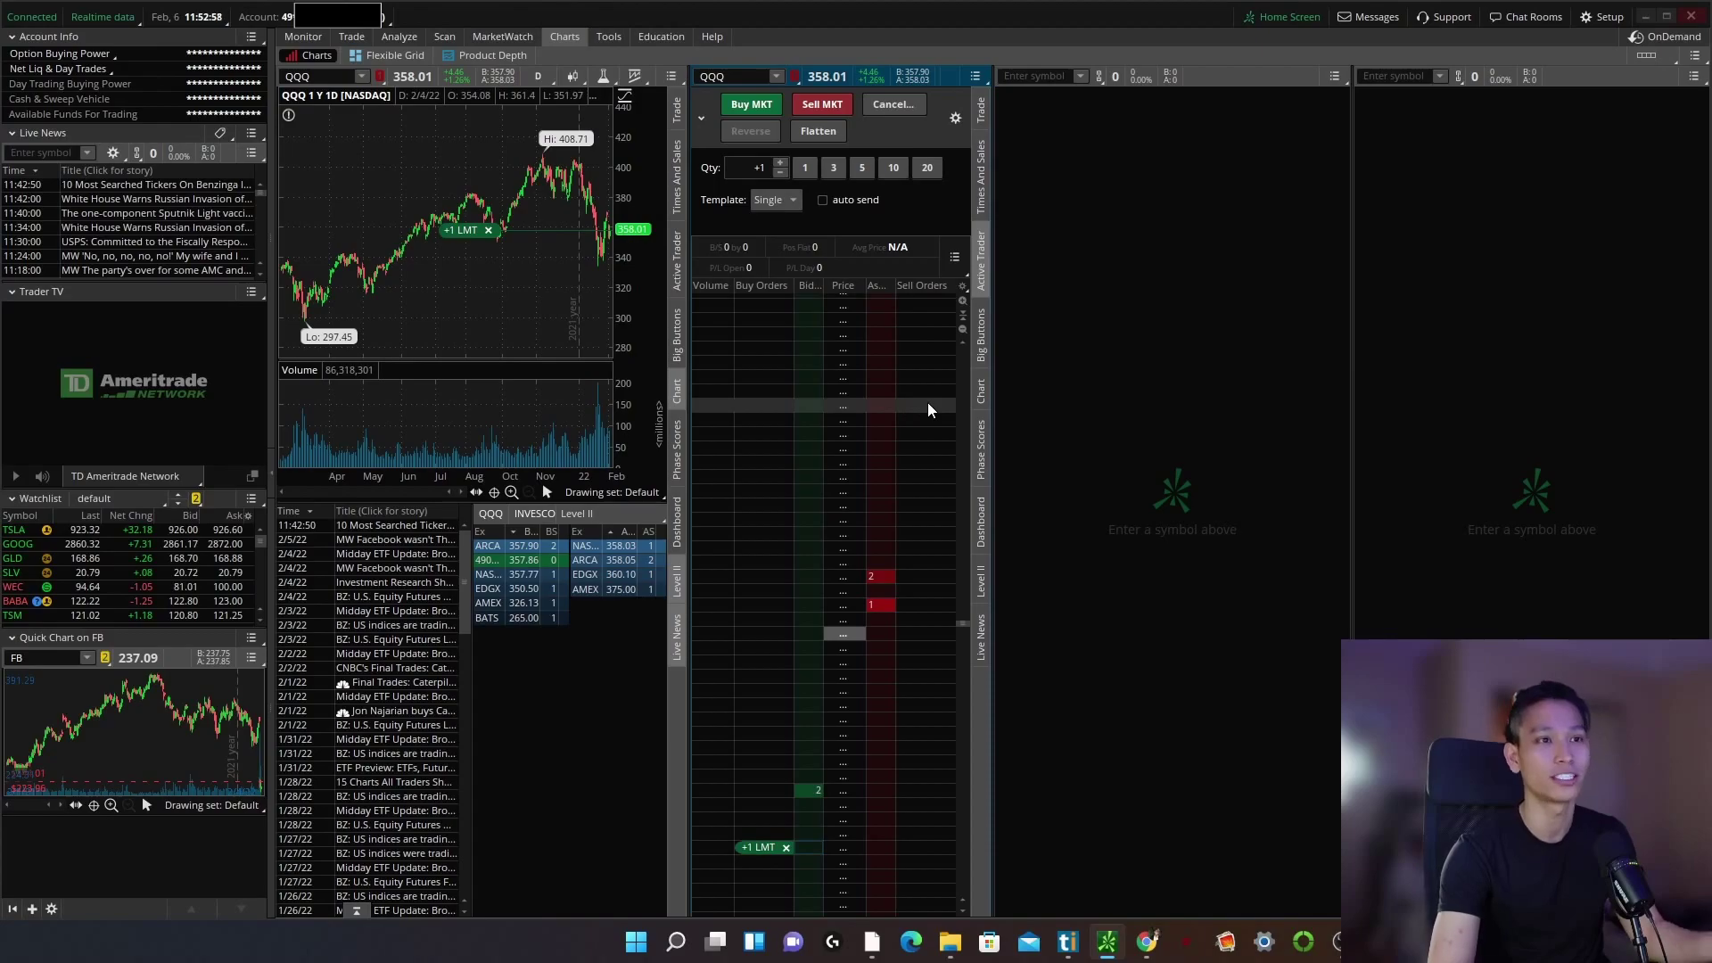
{"action": "left_click", "coordinate": [849, 200]}
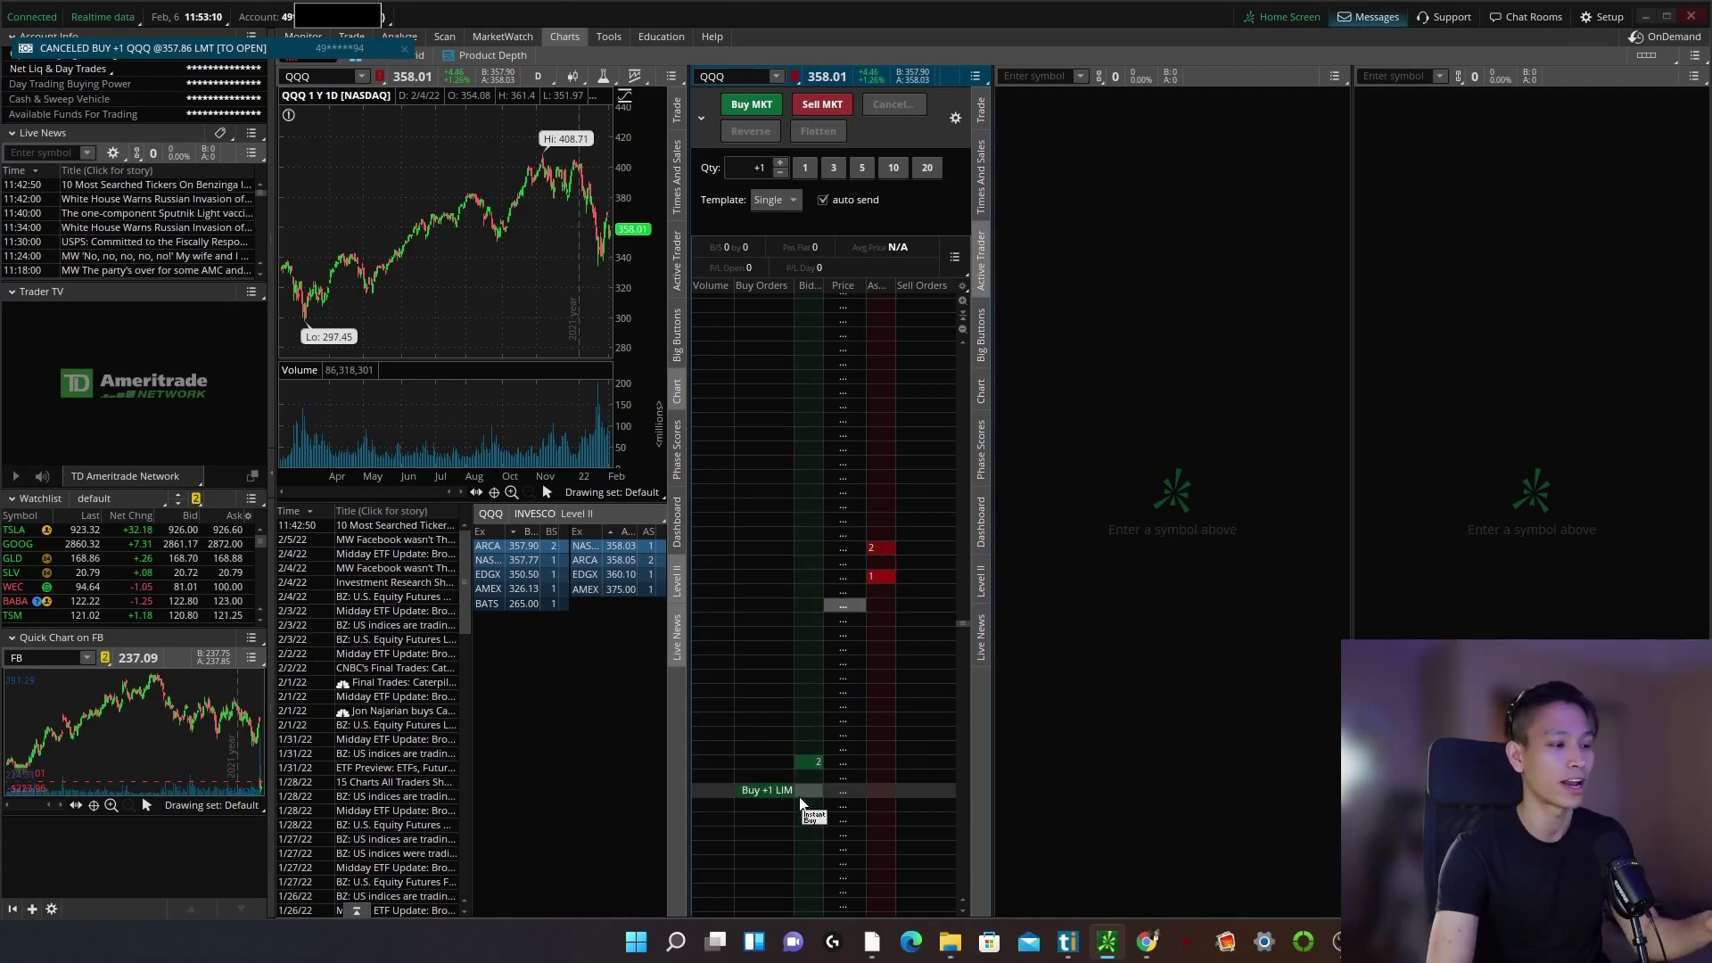
{"action": "left_click", "coordinate": [808, 307]}
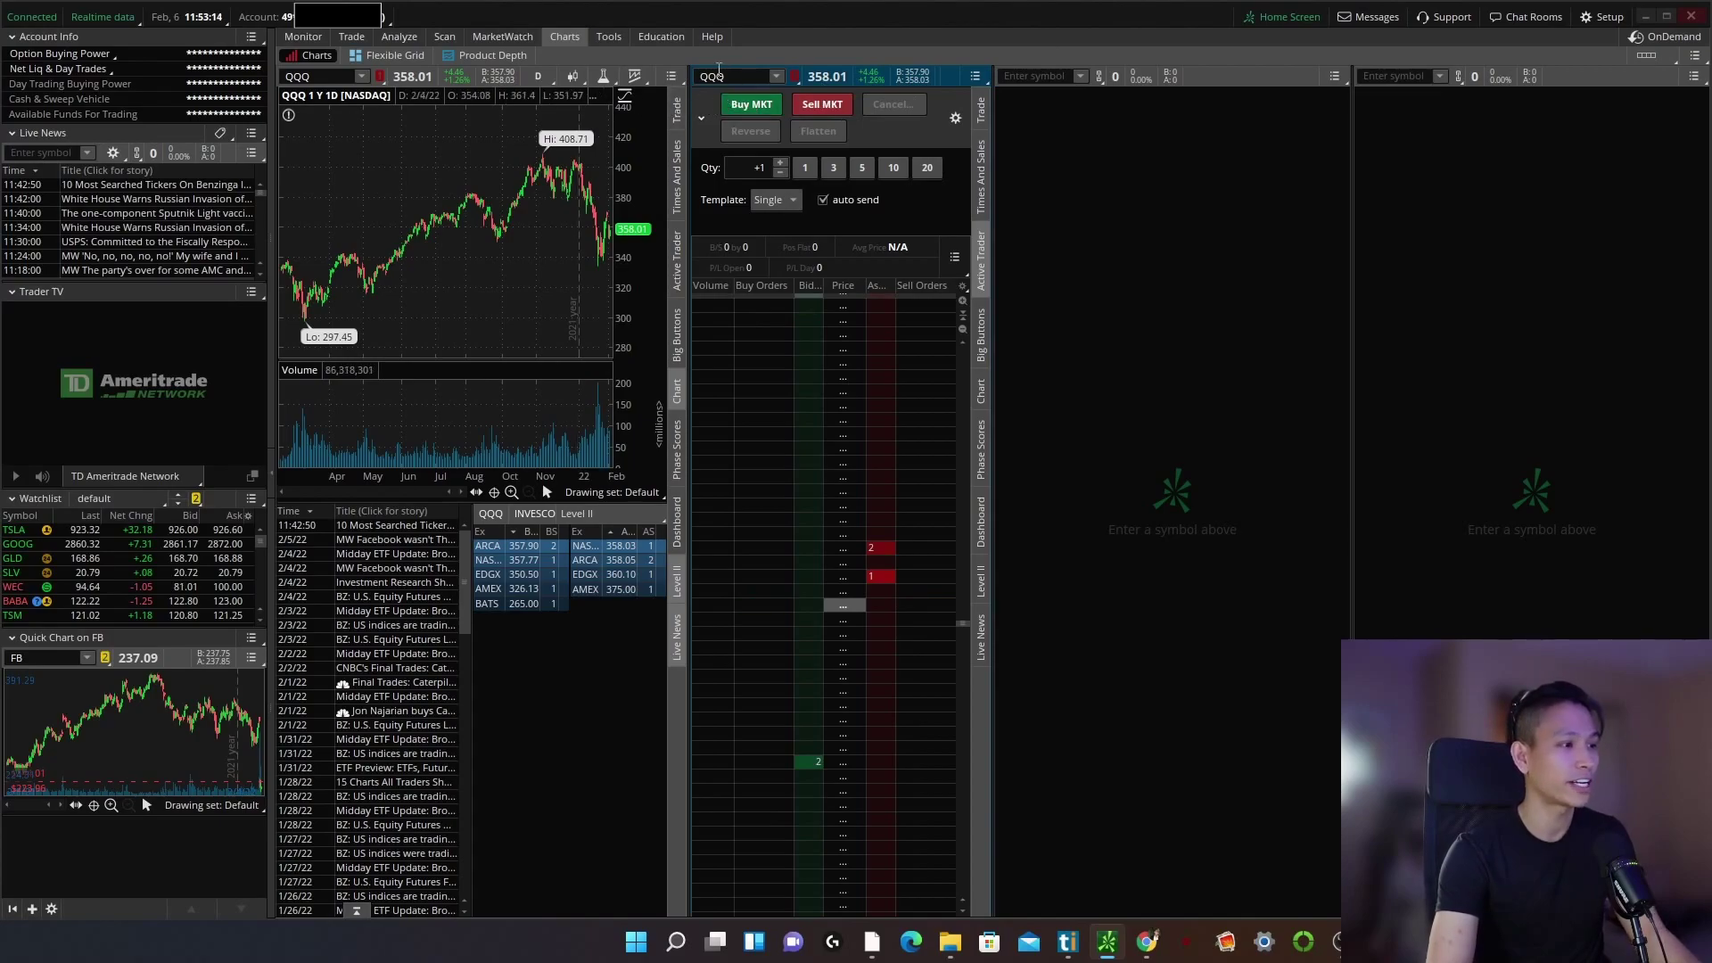
Switch the ladder to SPY, return the chart to QQQ, and widen the chart panel slightly.
{"action": "left_click", "coordinate": [701, 76]}
{"action": "type", "text": "SPY"}
{"action": "key", "text": "Return"}
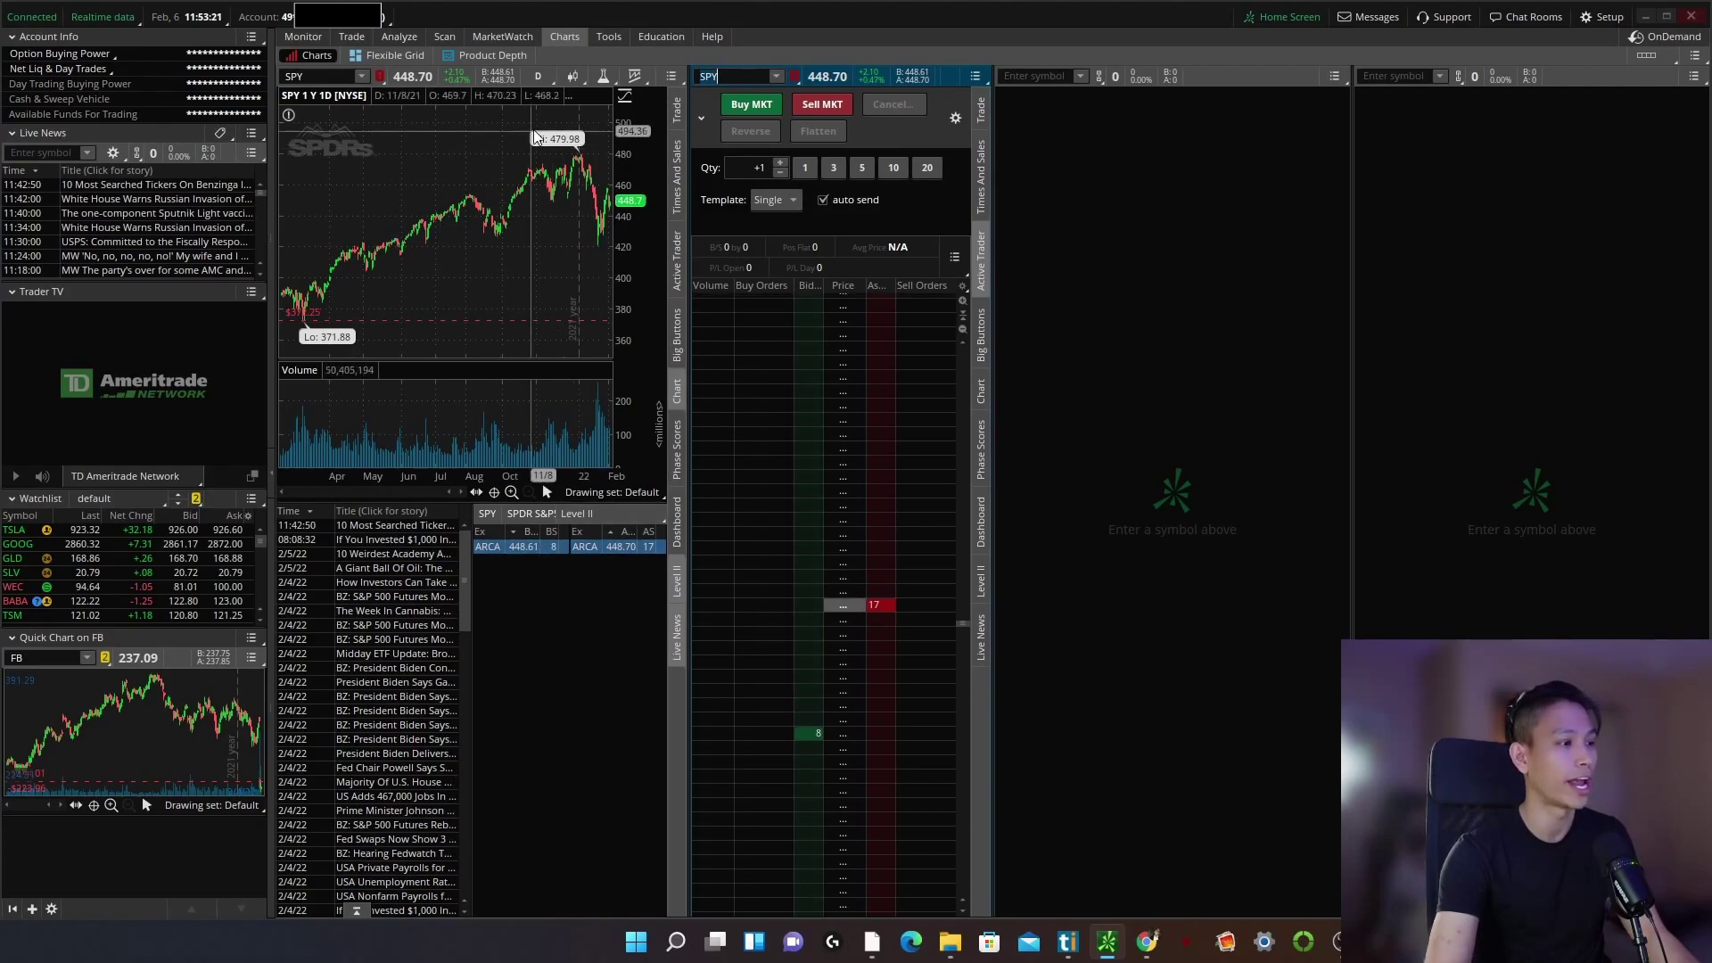
{"action": "scroll", "coordinate": [842, 422], "scroll_direction": "down", "scroll_amount": 2}
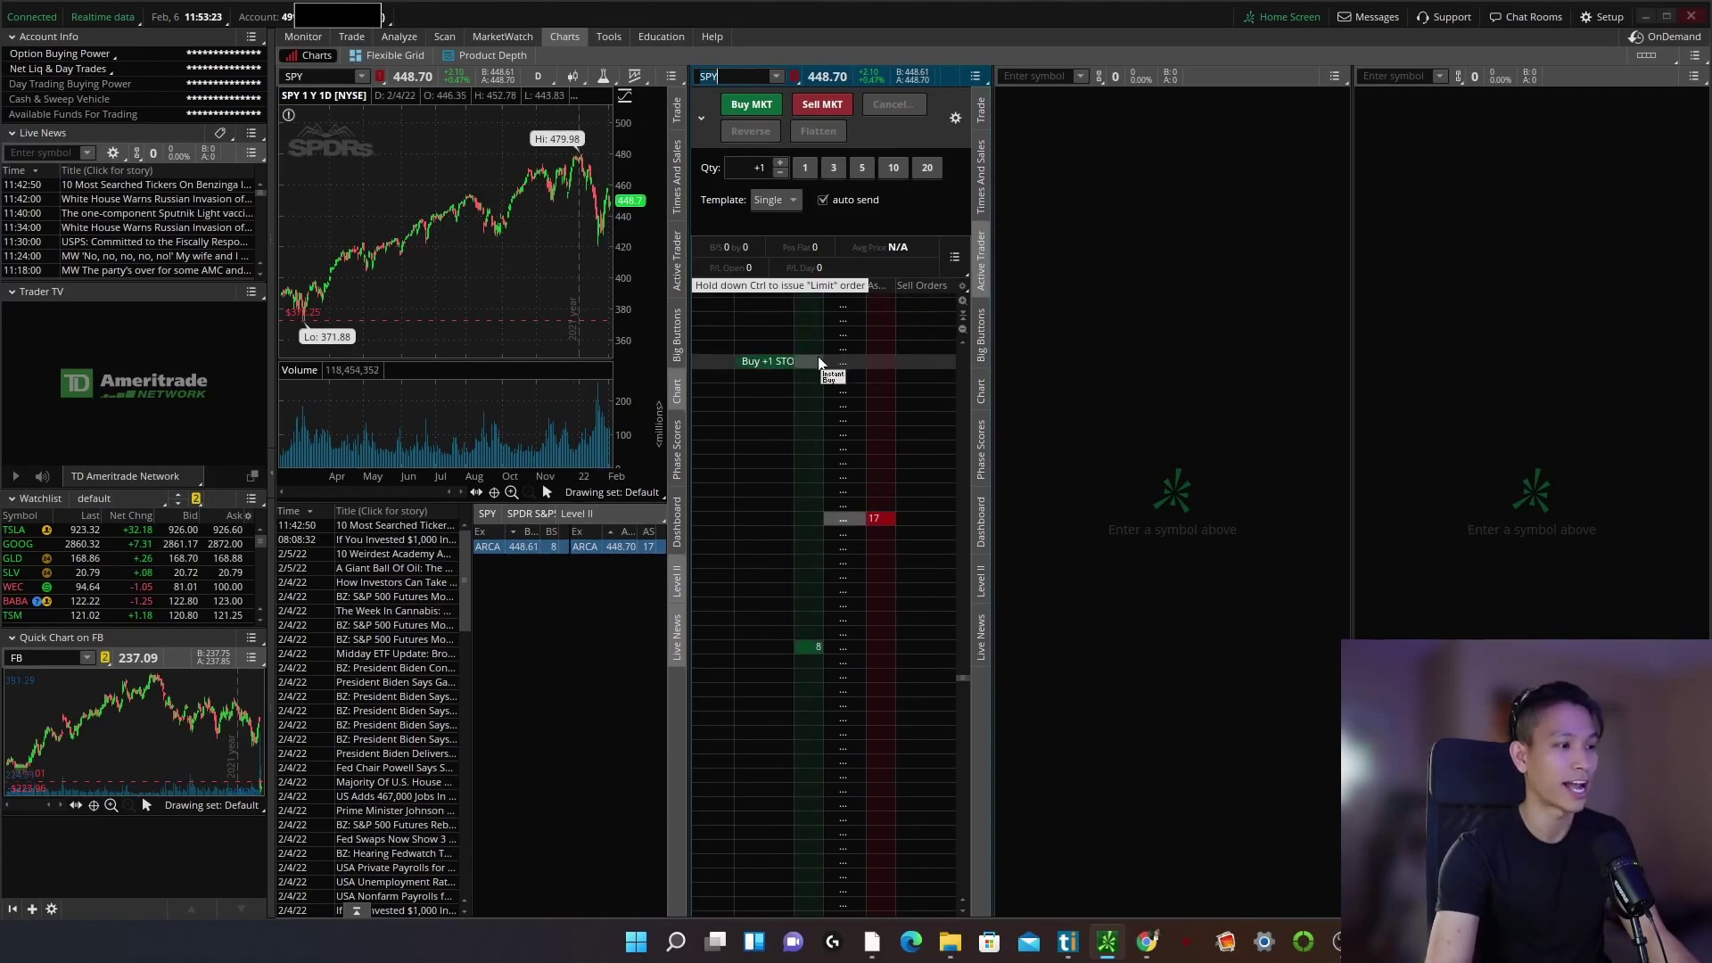
{"action": "left_click", "coordinate": [328, 74]}
{"action": "type", "text": "QQQ"}
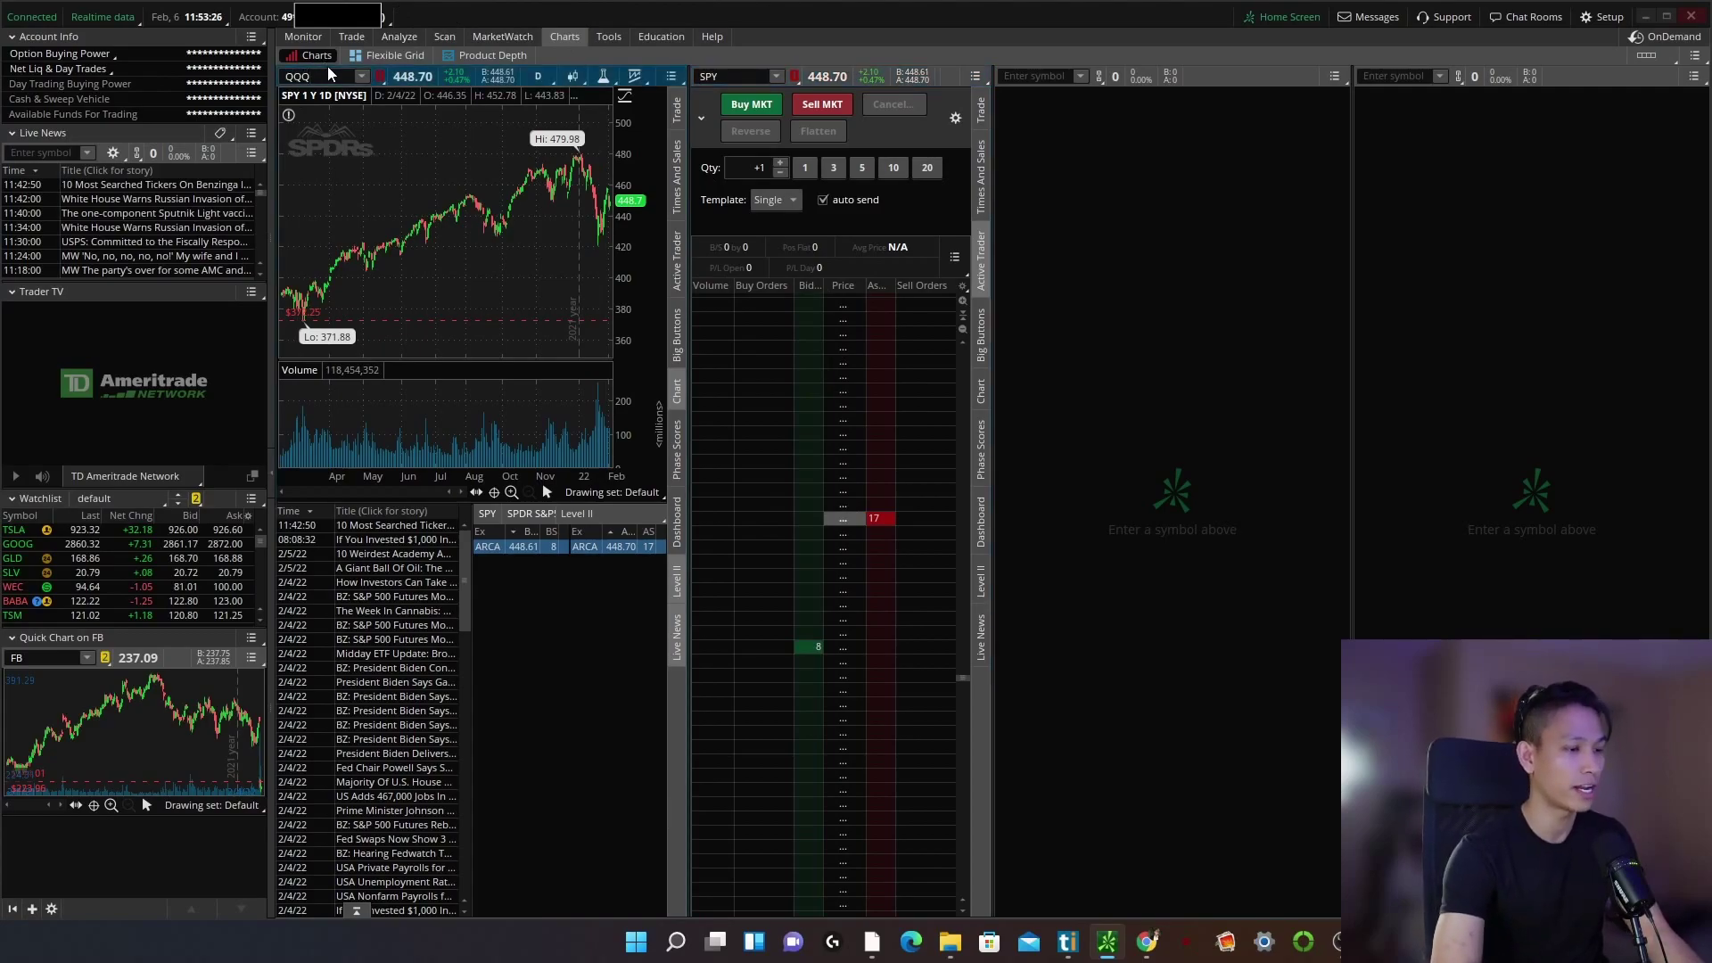
{"action": "key", "text": "Return"}
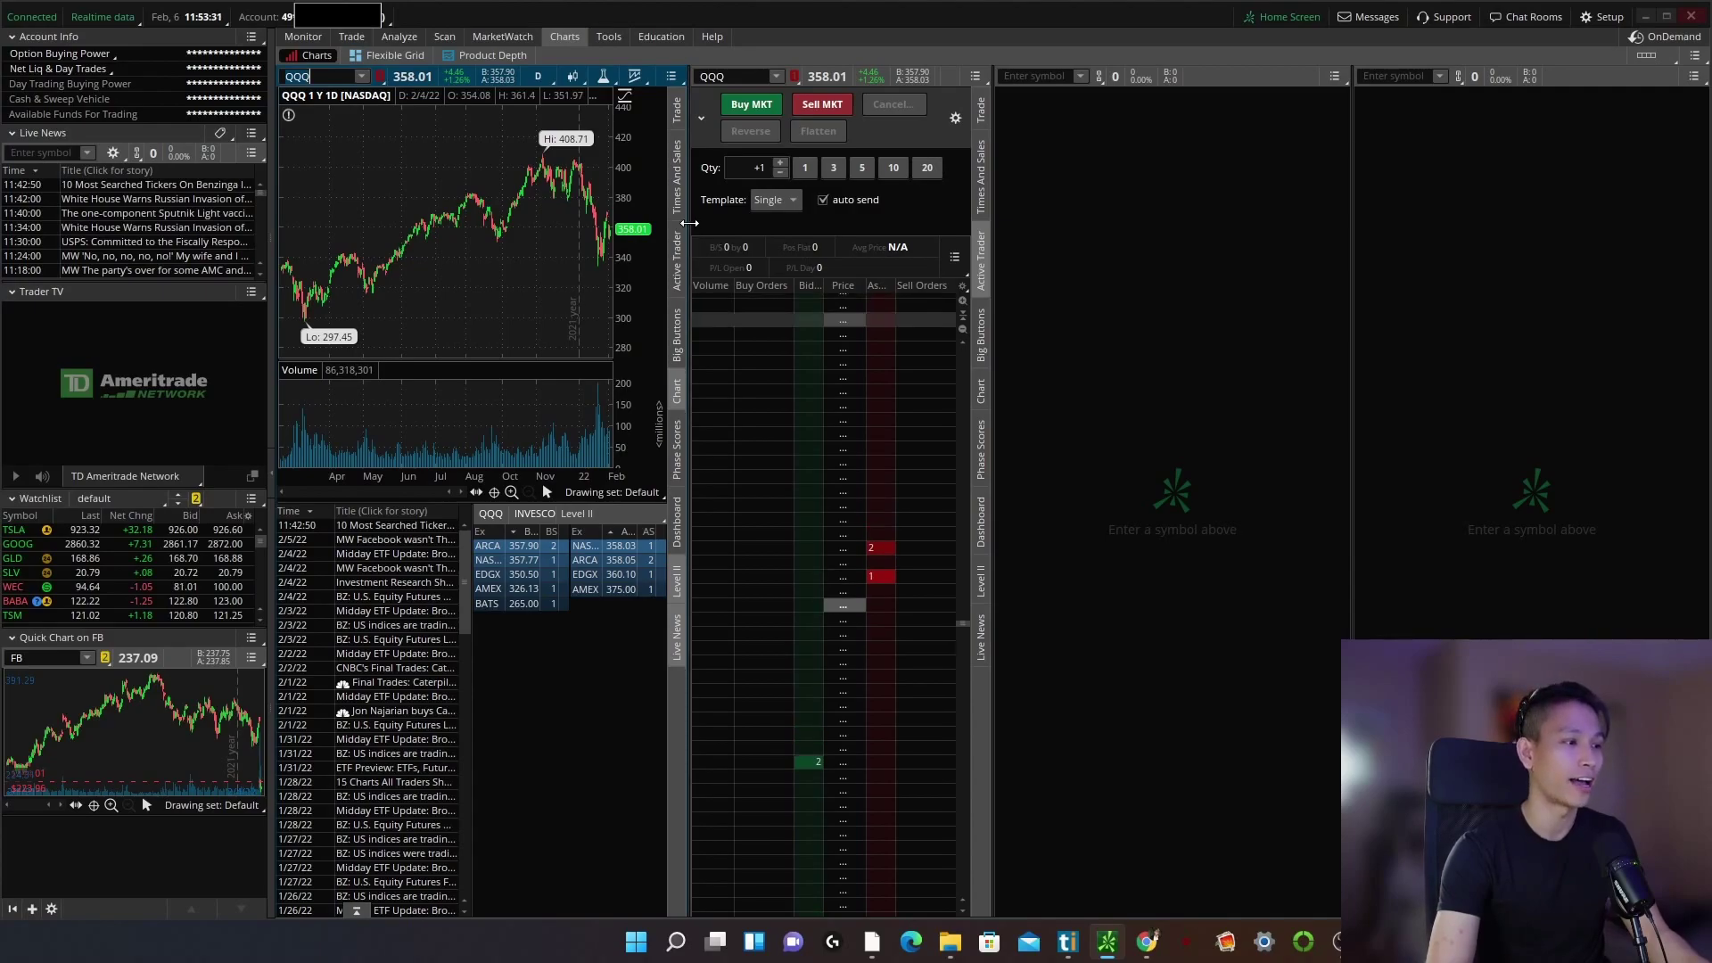
{"action": "left_click_drag", "start_coordinate": [687, 223], "coordinate": [707, 225]}
Remove Day Buys/Sells, Profit/Loss Open and Profit/Loss Day from the Active Trader position summary.
{"action": "left_click", "coordinate": [954, 293]}
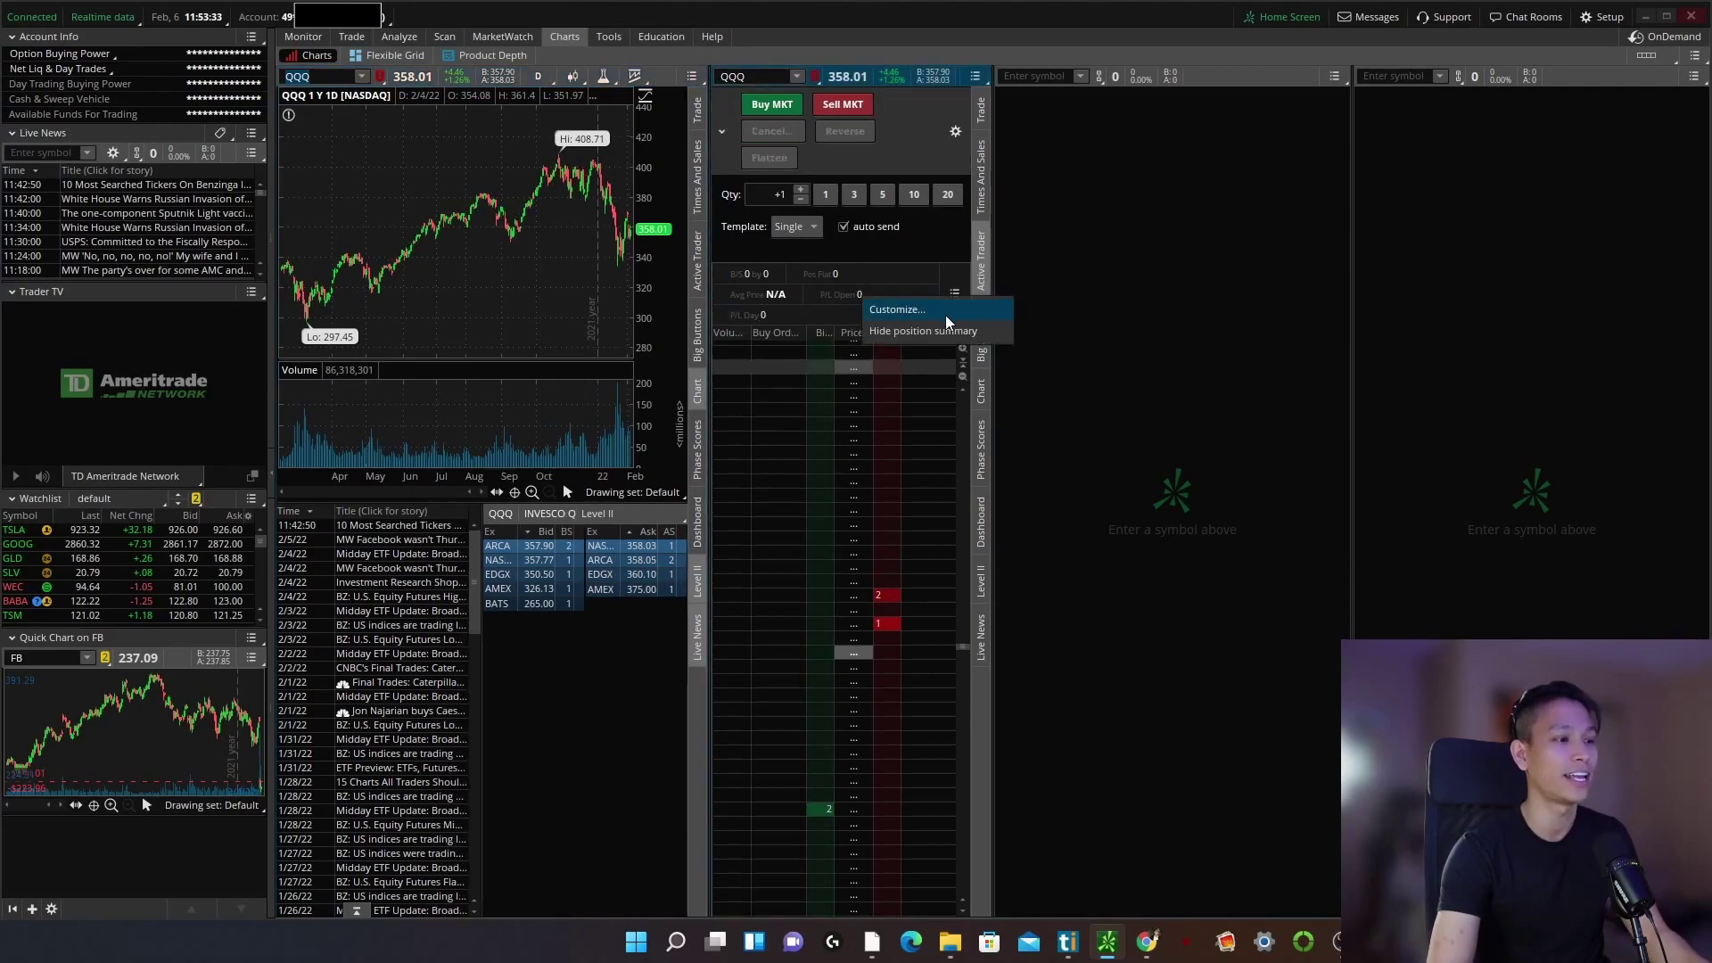
{"action": "left_click", "coordinate": [948, 320]}
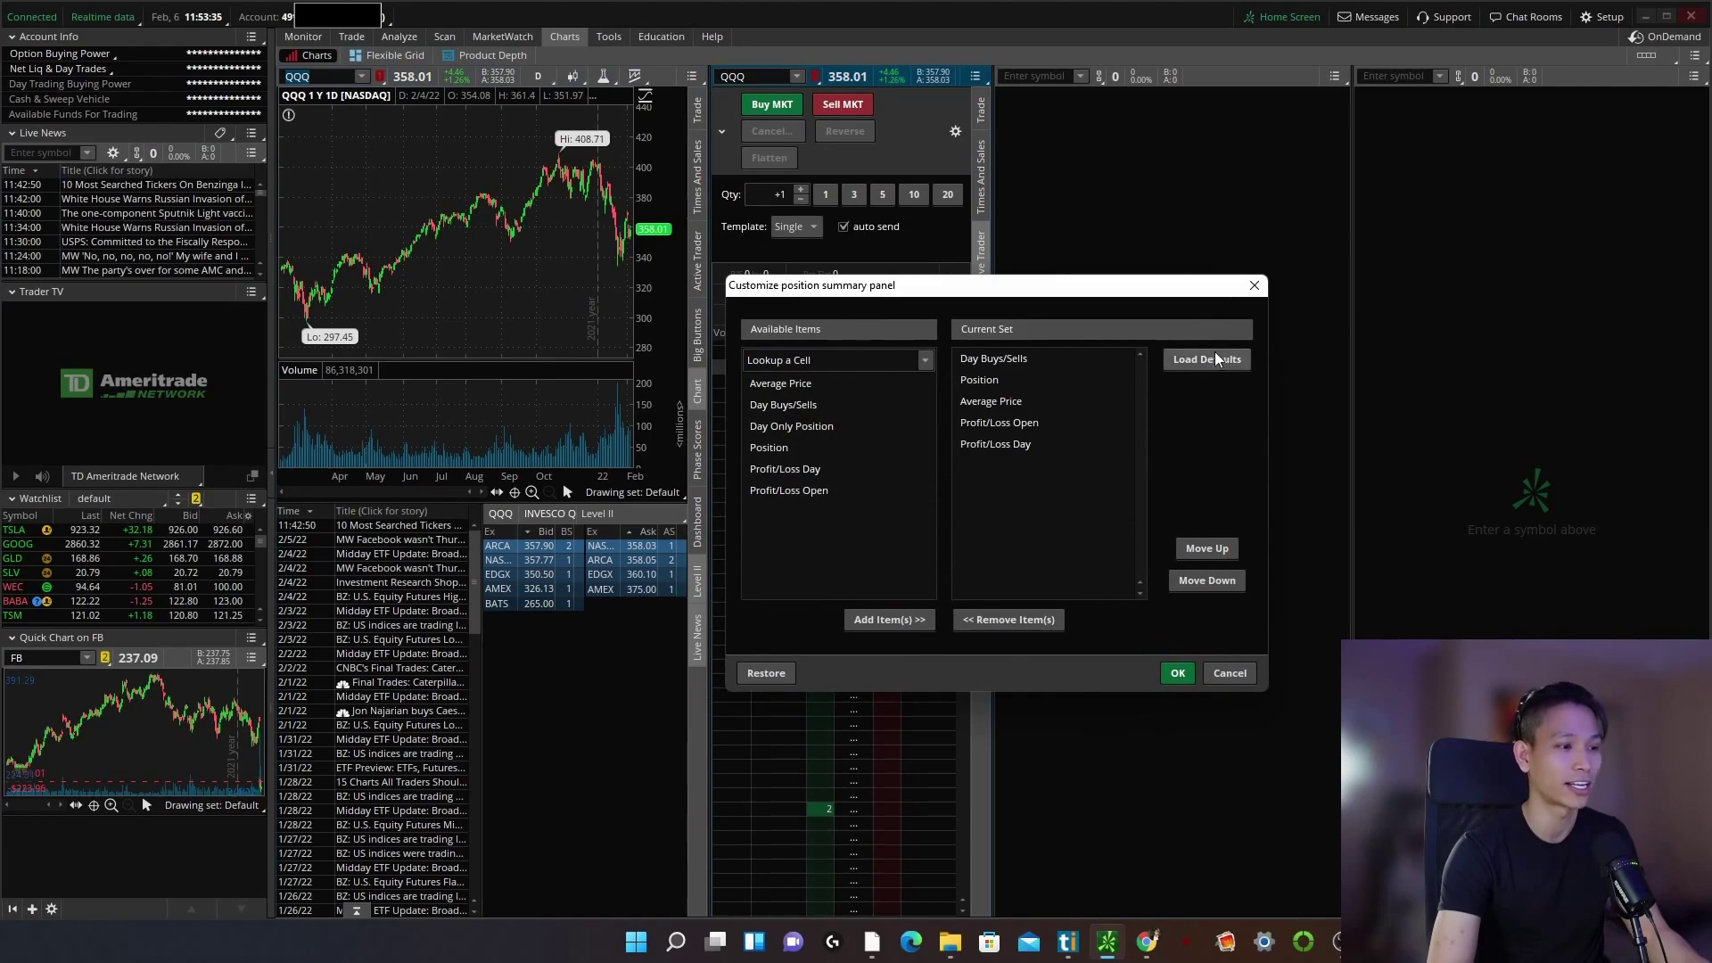
{"action": "double_click", "coordinate": [1034, 360]}
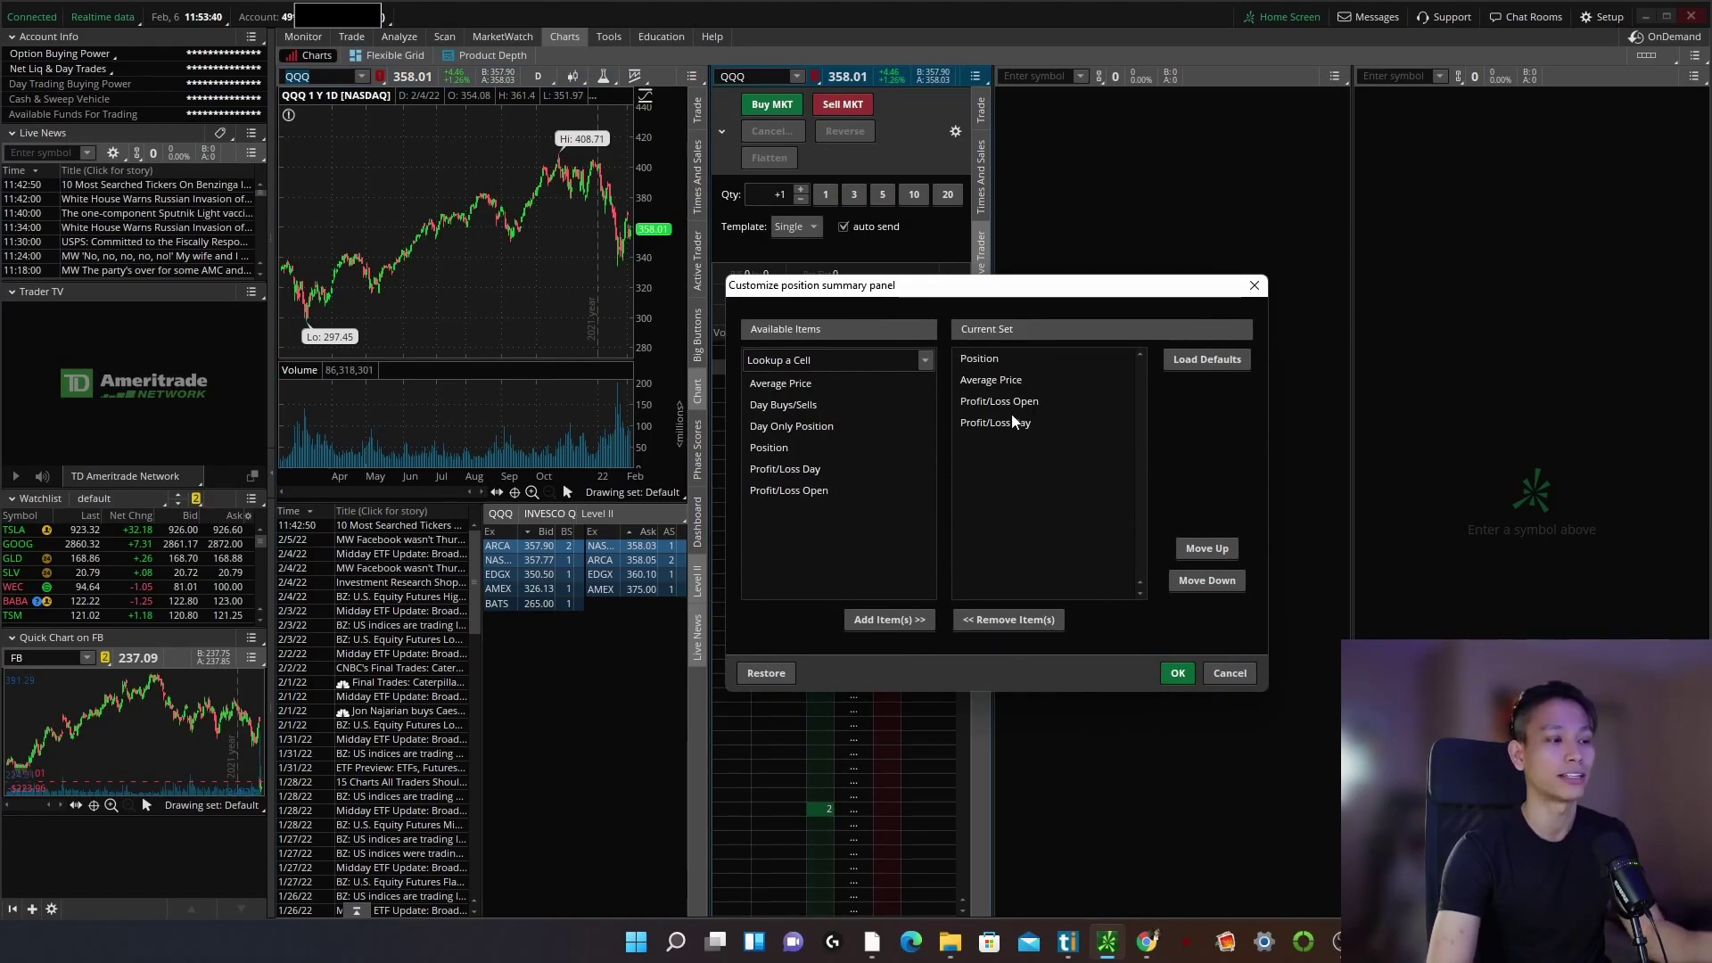
{"action": "left_click", "coordinate": [1006, 408]}
{"action": "double_click", "coordinate": [1086, 410]}
{"action": "left_click", "coordinate": [1034, 406]}
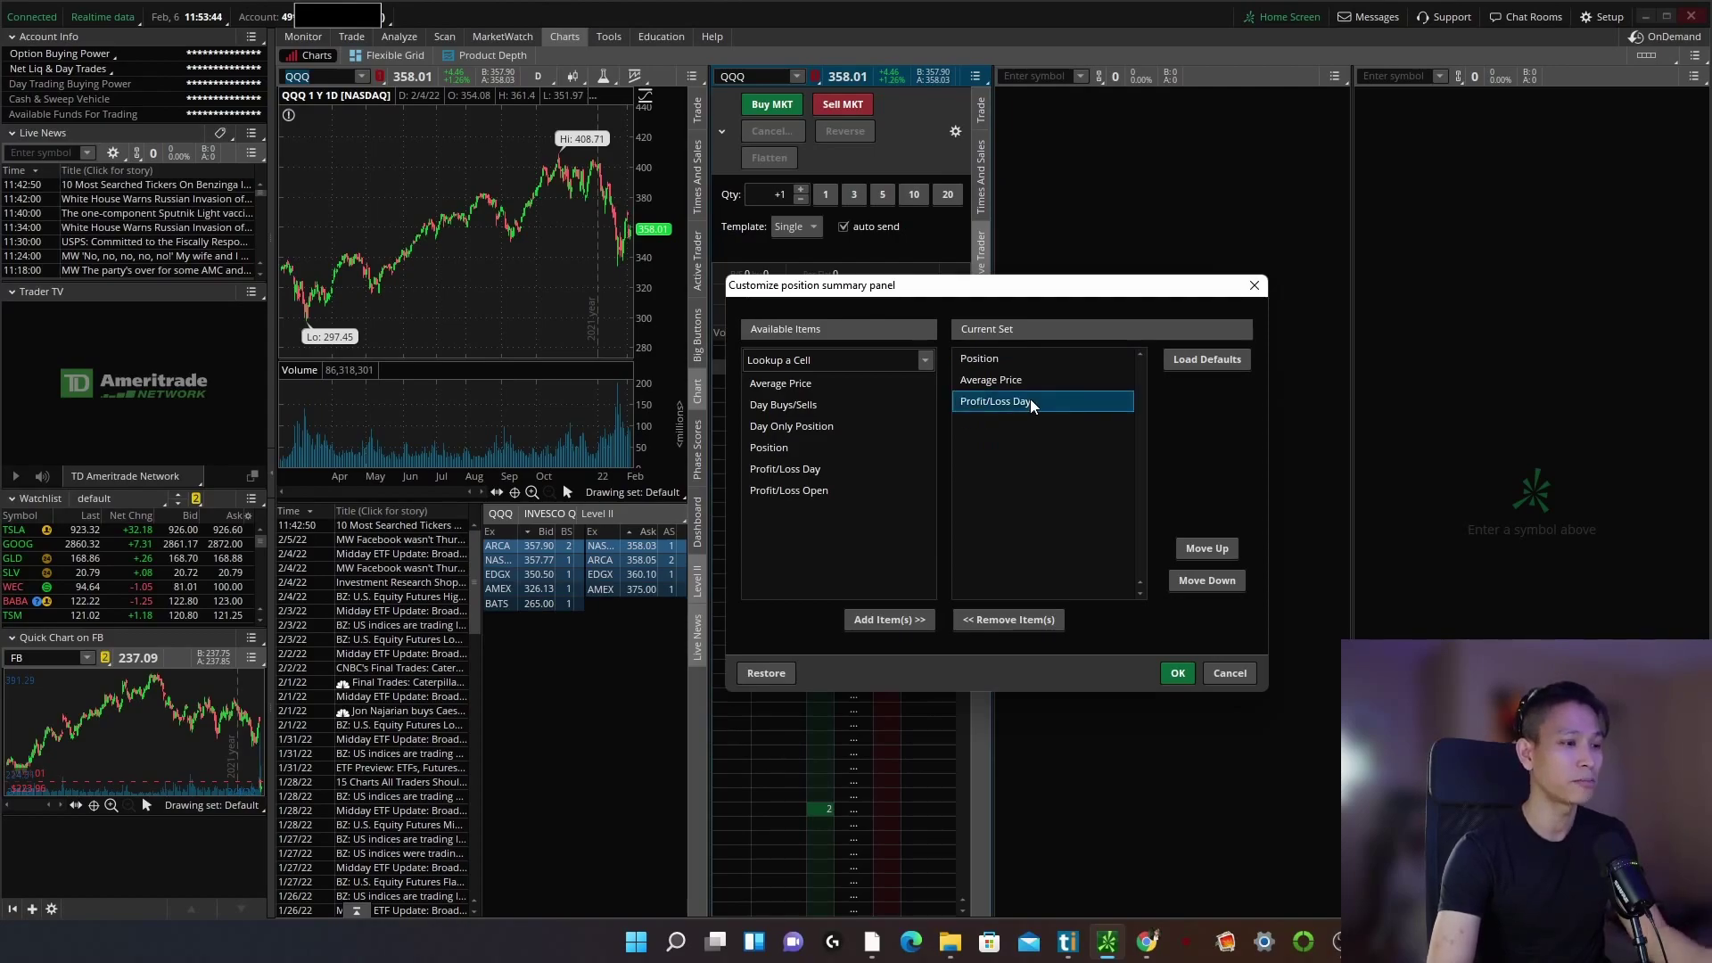
{"action": "double_click", "coordinate": [1032, 404]}
{"action": "left_click", "coordinate": [1178, 674]}
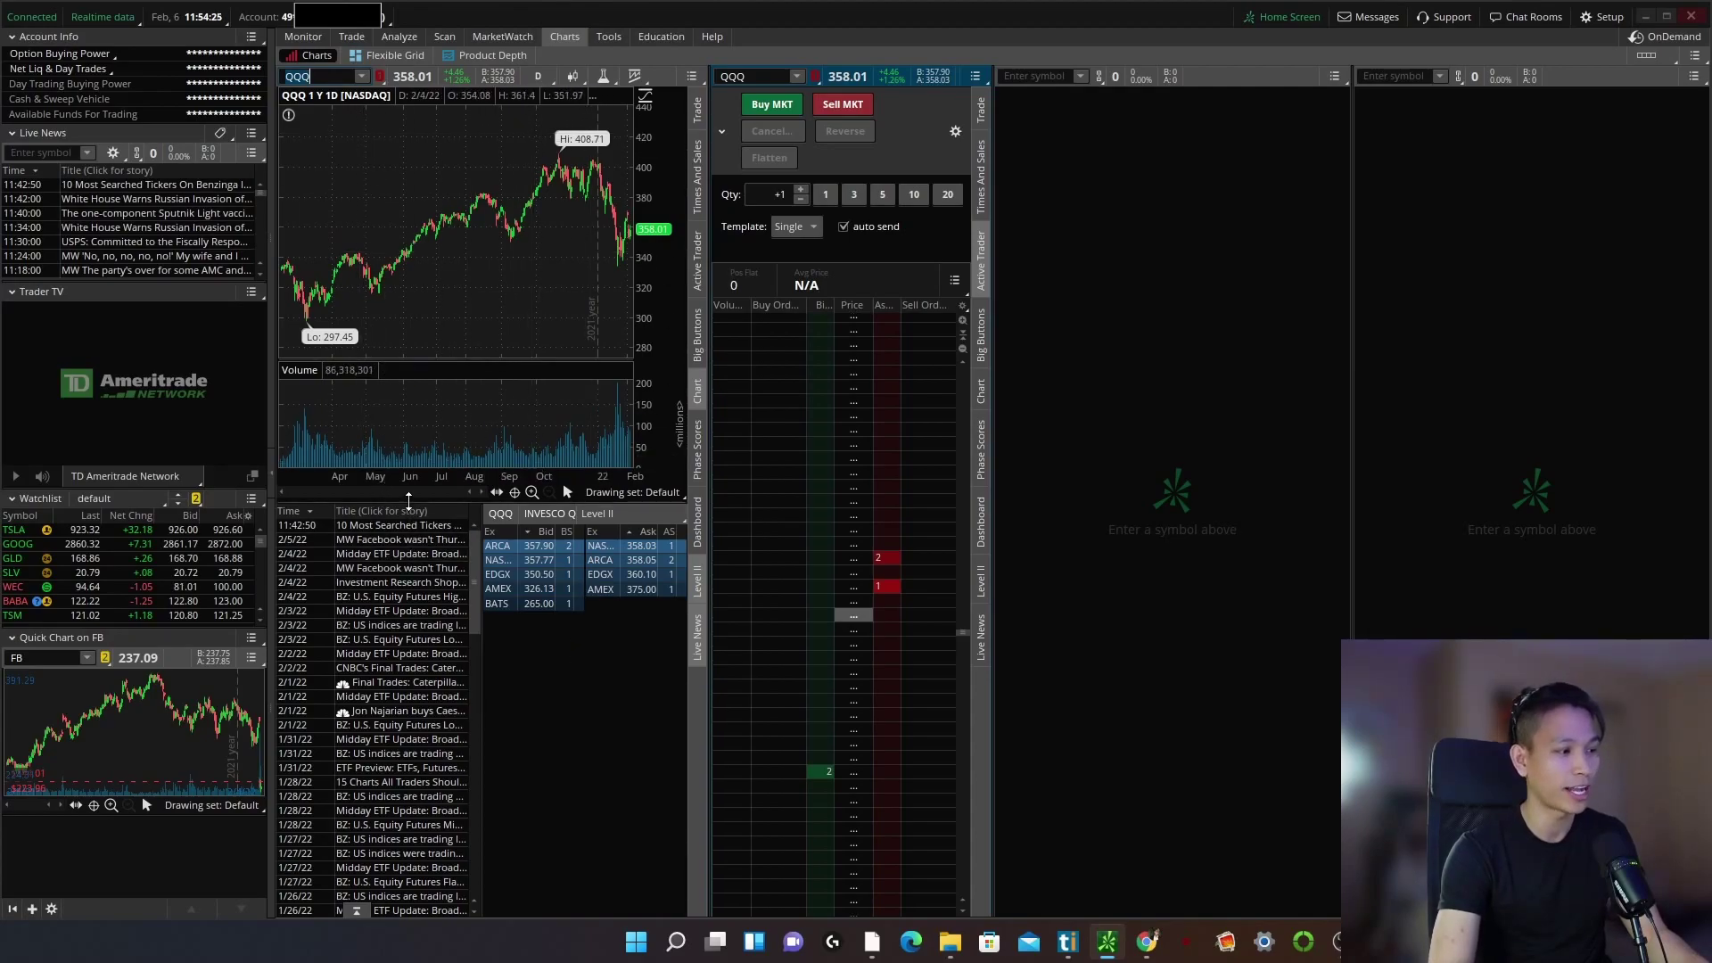
Drag the splitter down to enlarge the QQQ chart, then begin a ticker in the empty cell.
{"action": "left_click_drag", "start_coordinate": [404, 503], "coordinate": [408, 789]}
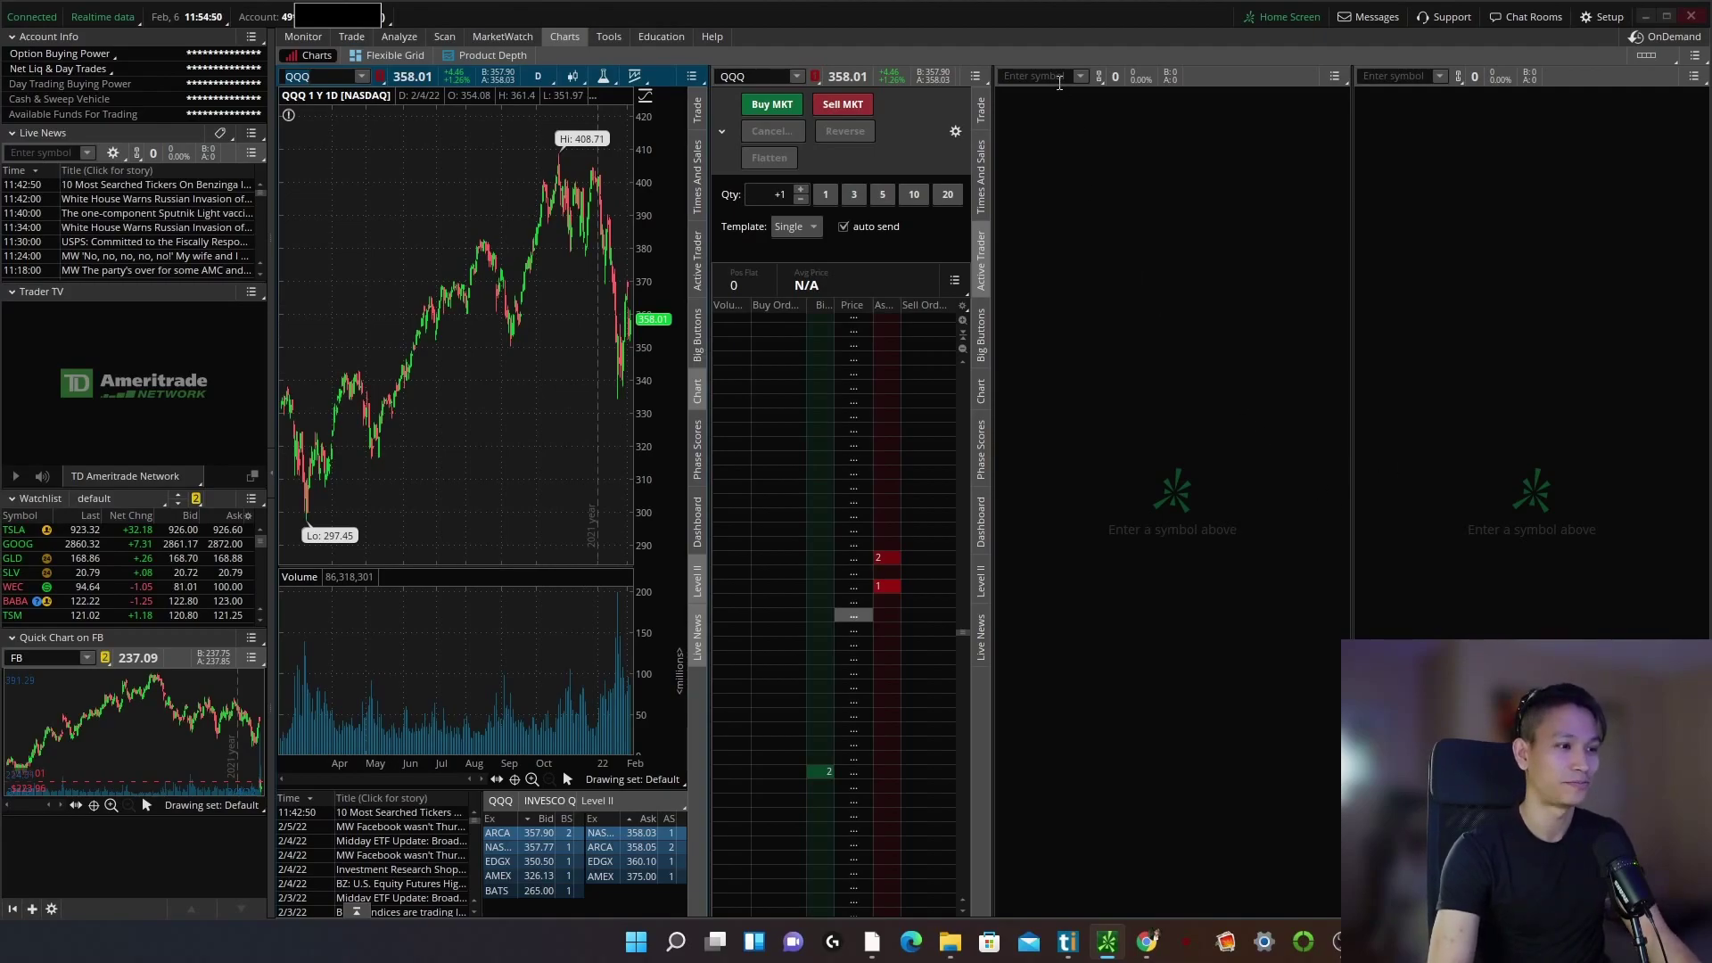
{"action": "left_click", "coordinate": [1059, 79]}
Load SPY into the empty panel and link both it and the last panel to the yellow FB group.
{"action": "type", "text": "SPY"}
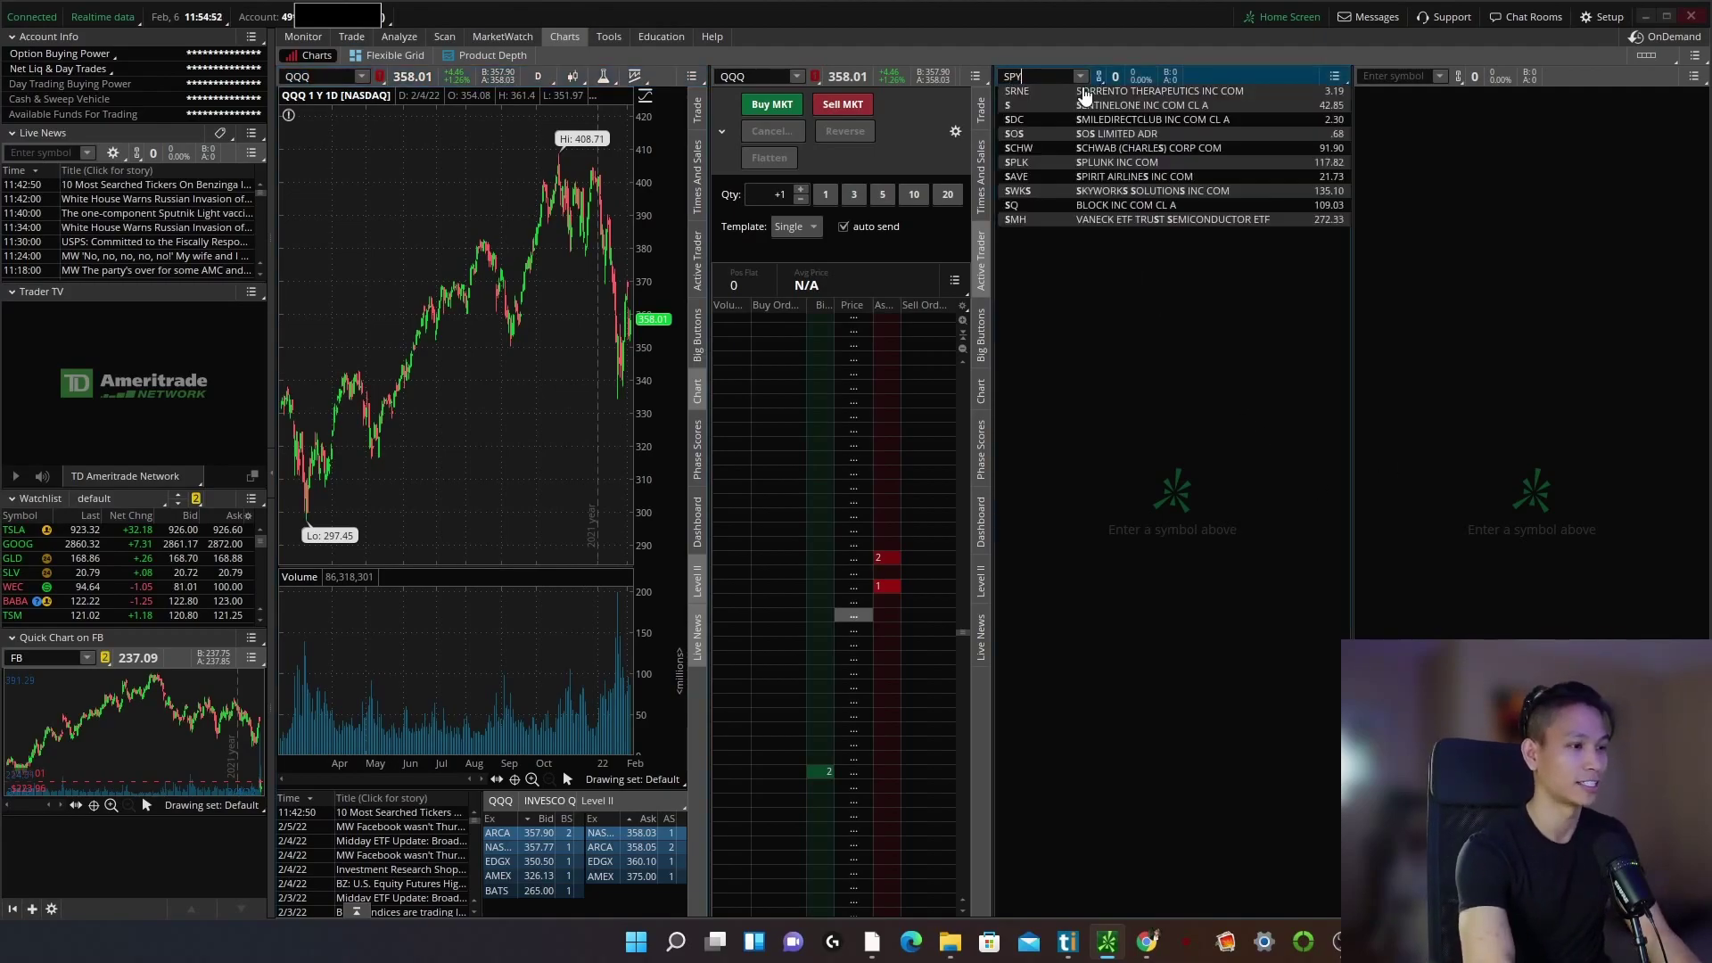
{"action": "key", "text": "Return"}
{"action": "left_click", "coordinate": [1101, 76]}
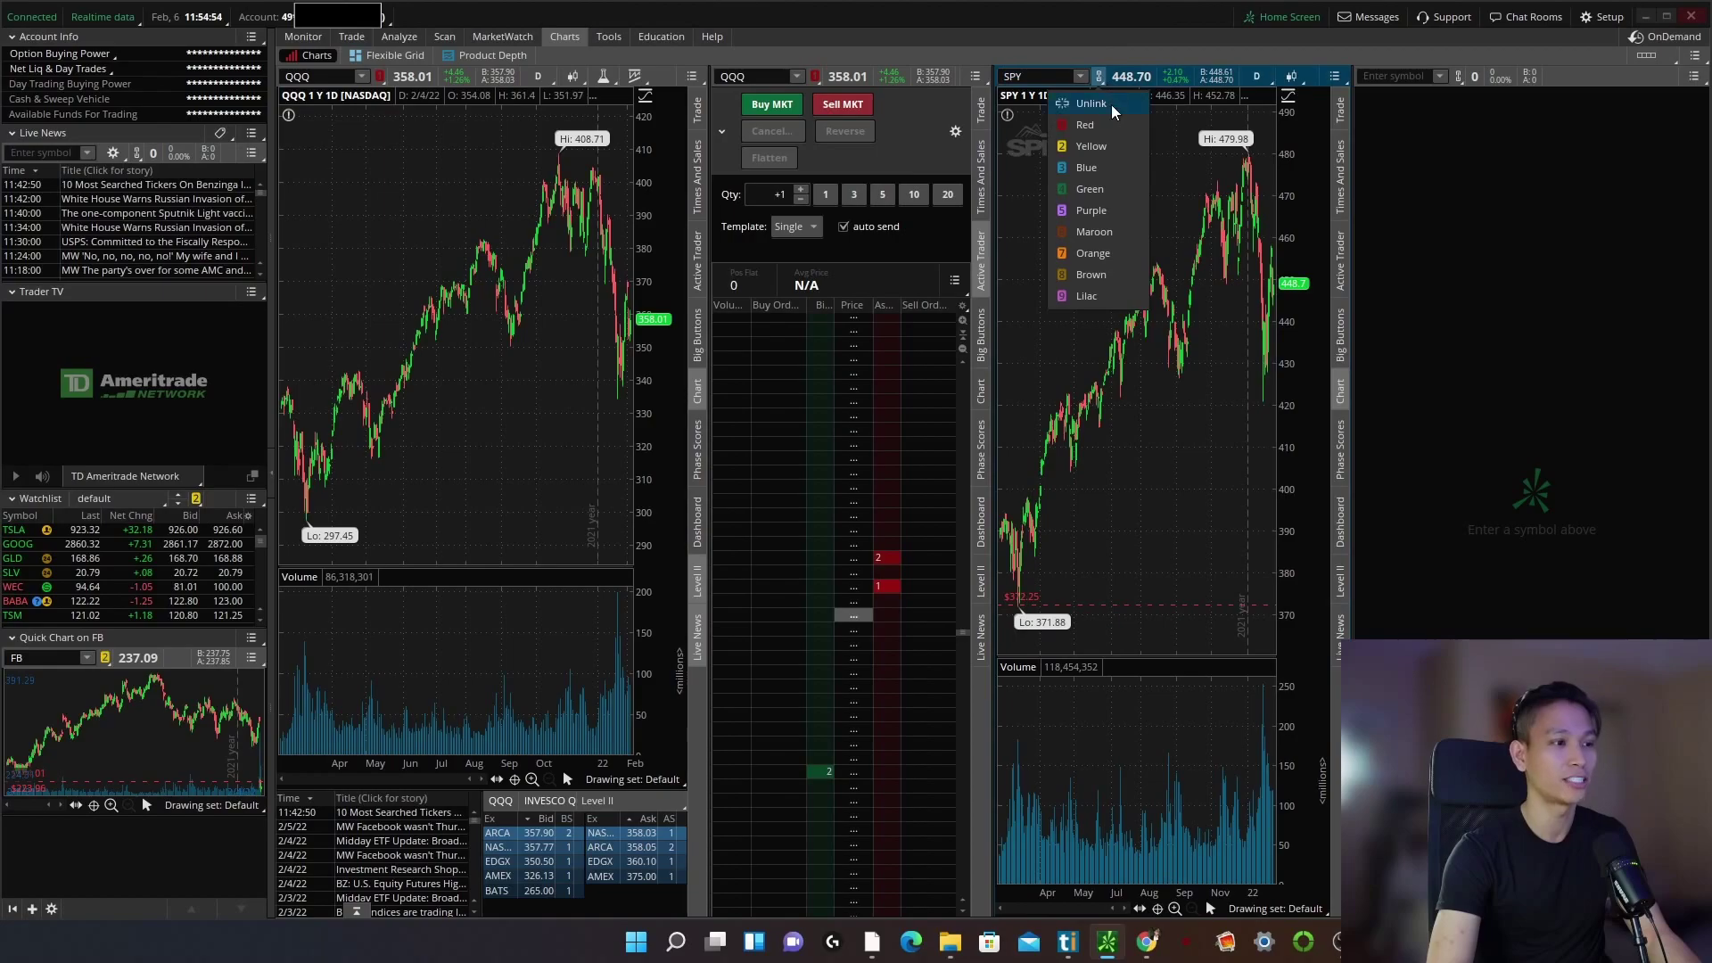
{"action": "left_click", "coordinate": [1091, 146]}
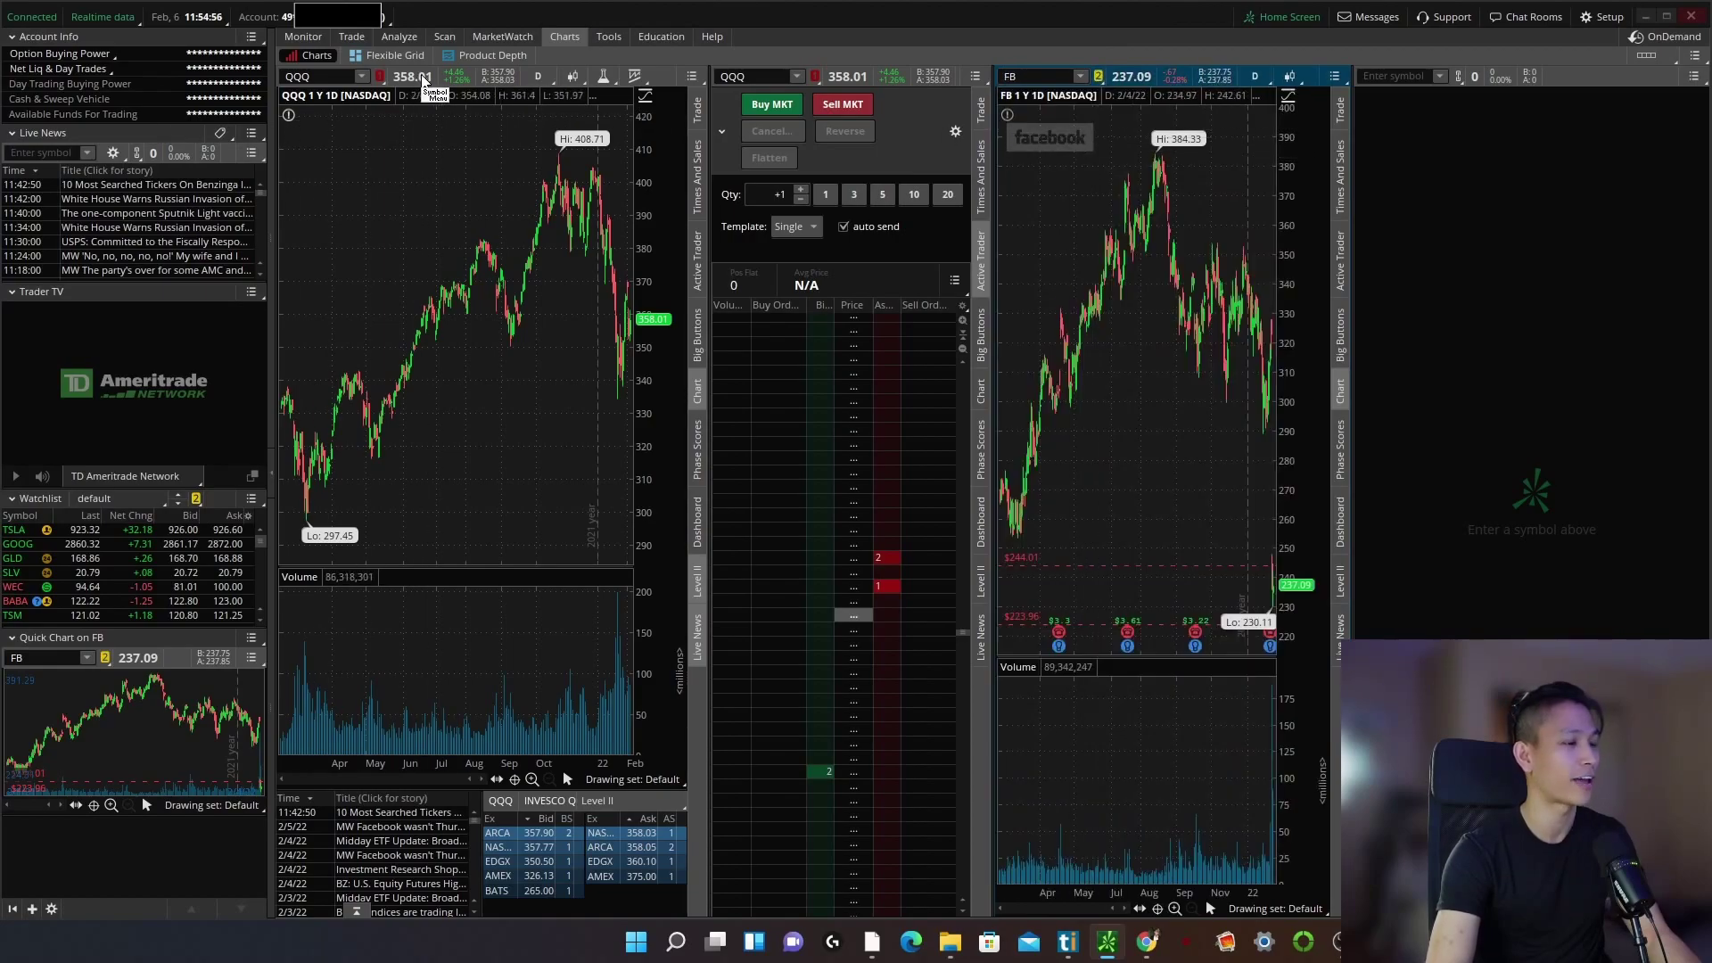
{"action": "left_click", "coordinate": [1457, 77]}
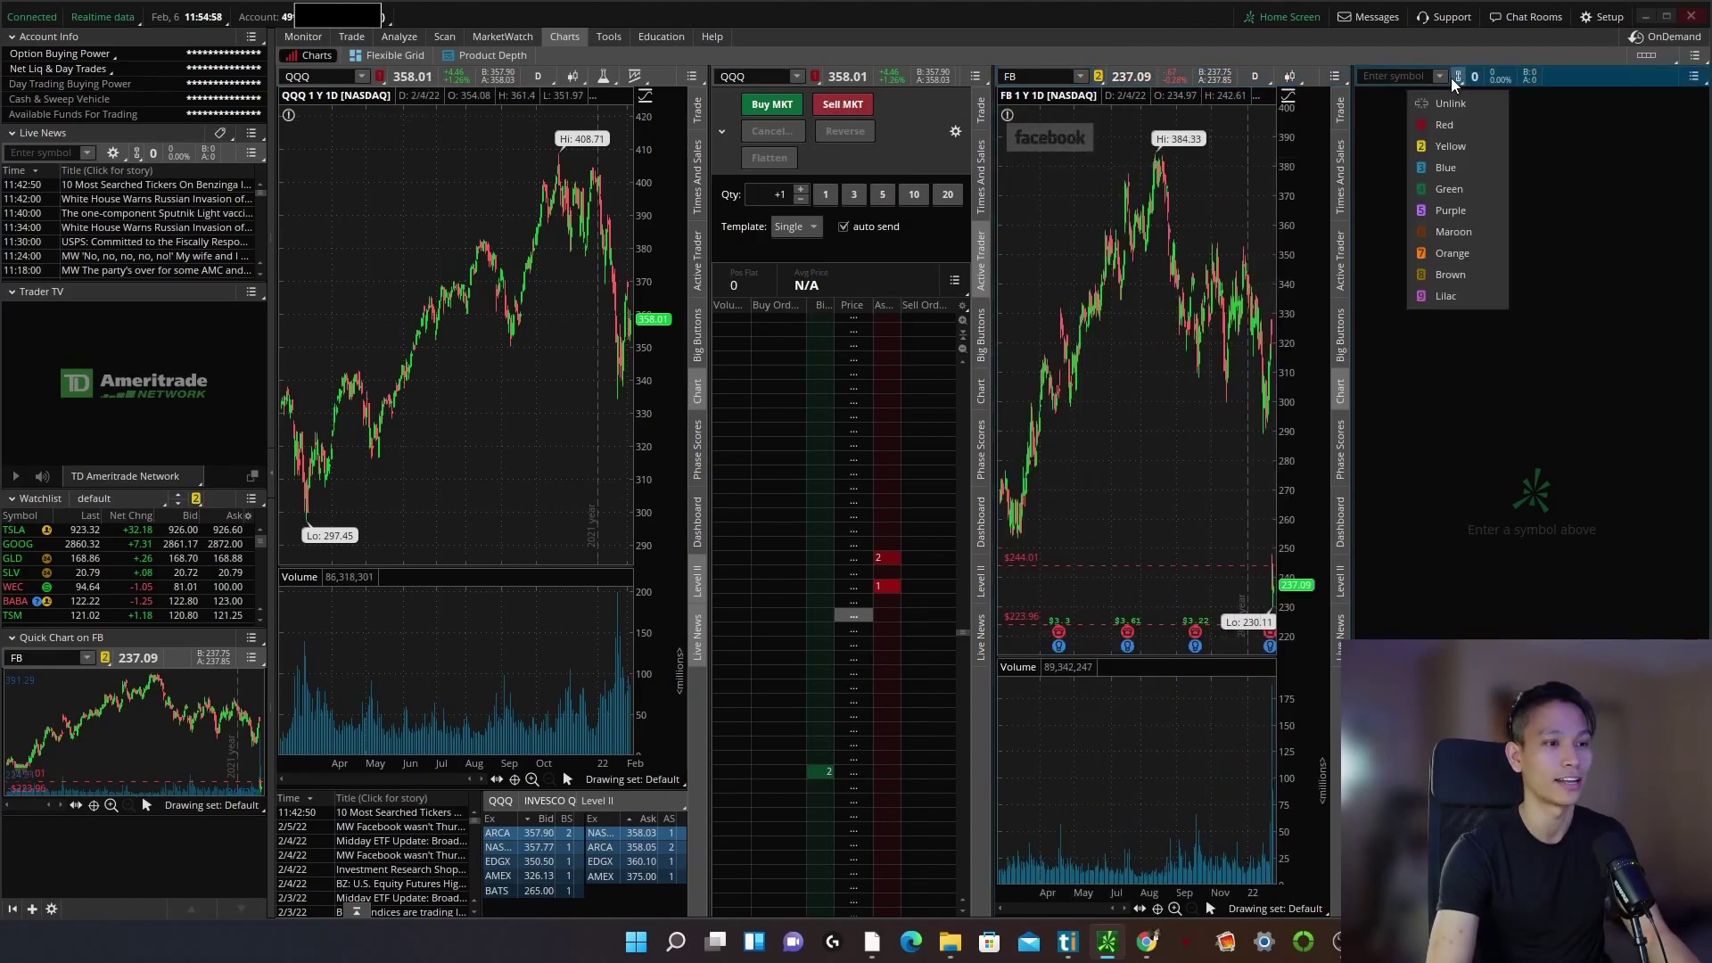
{"action": "left_click", "coordinate": [1450, 147]}
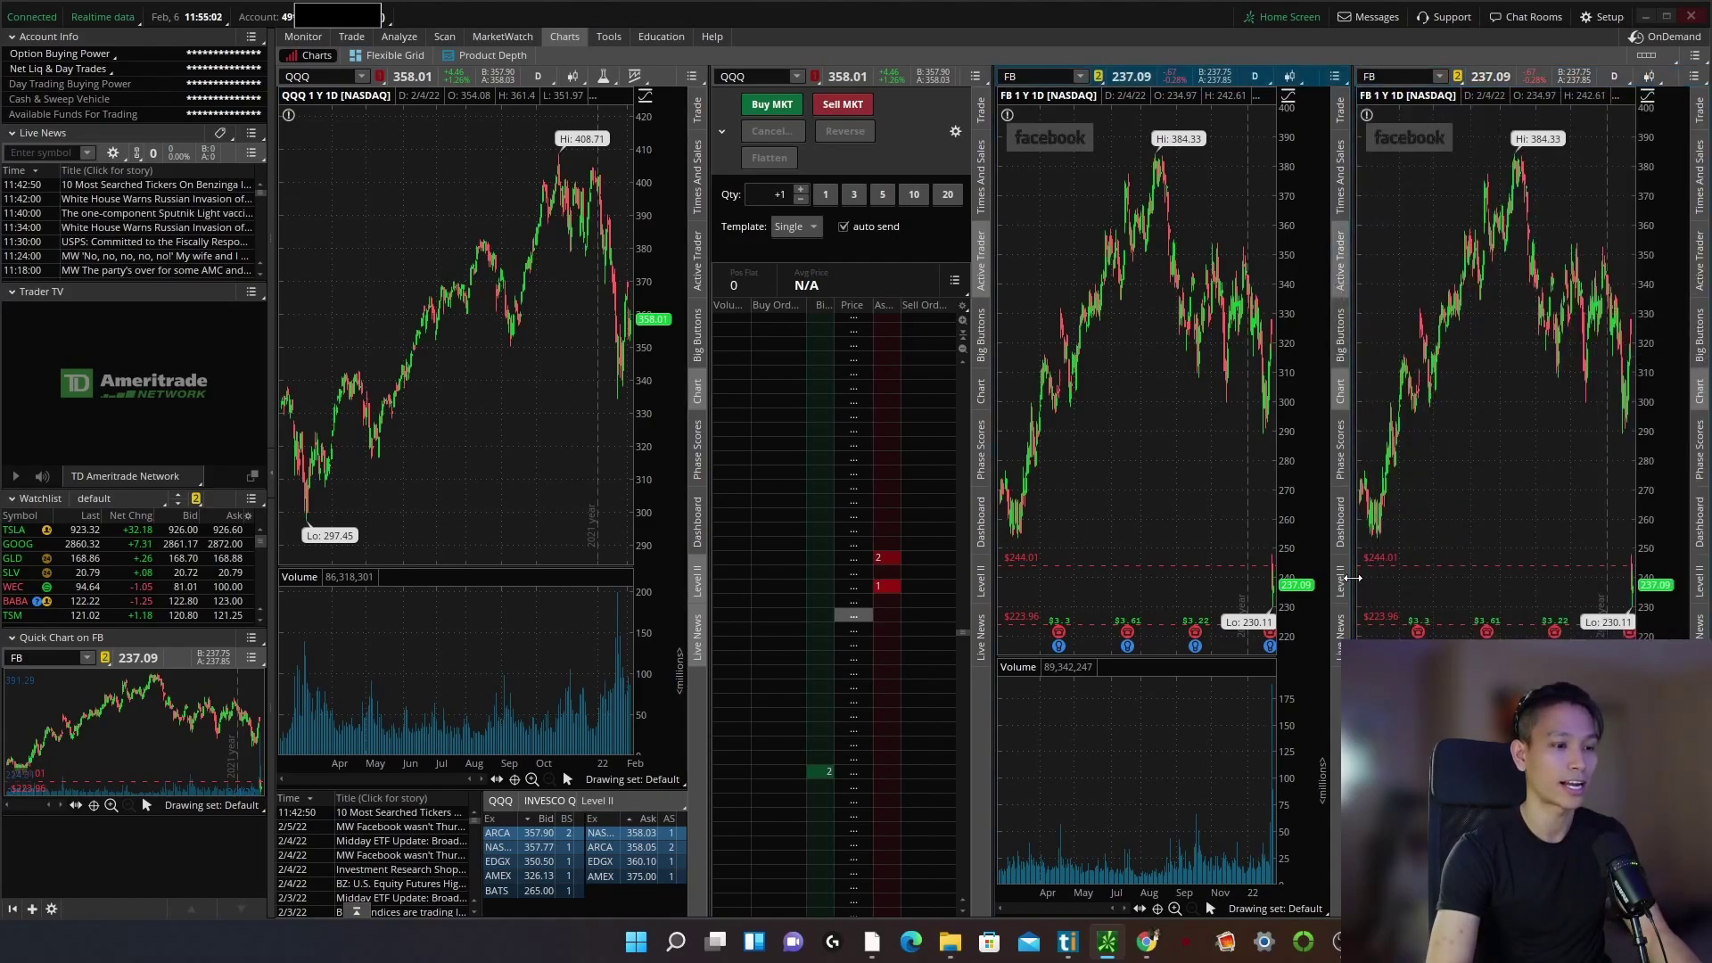
Build the FB 5-minute chart with news and Level II, and make the far-right panel an FB ladder.
{"action": "left_click", "coordinate": [1341, 582]}
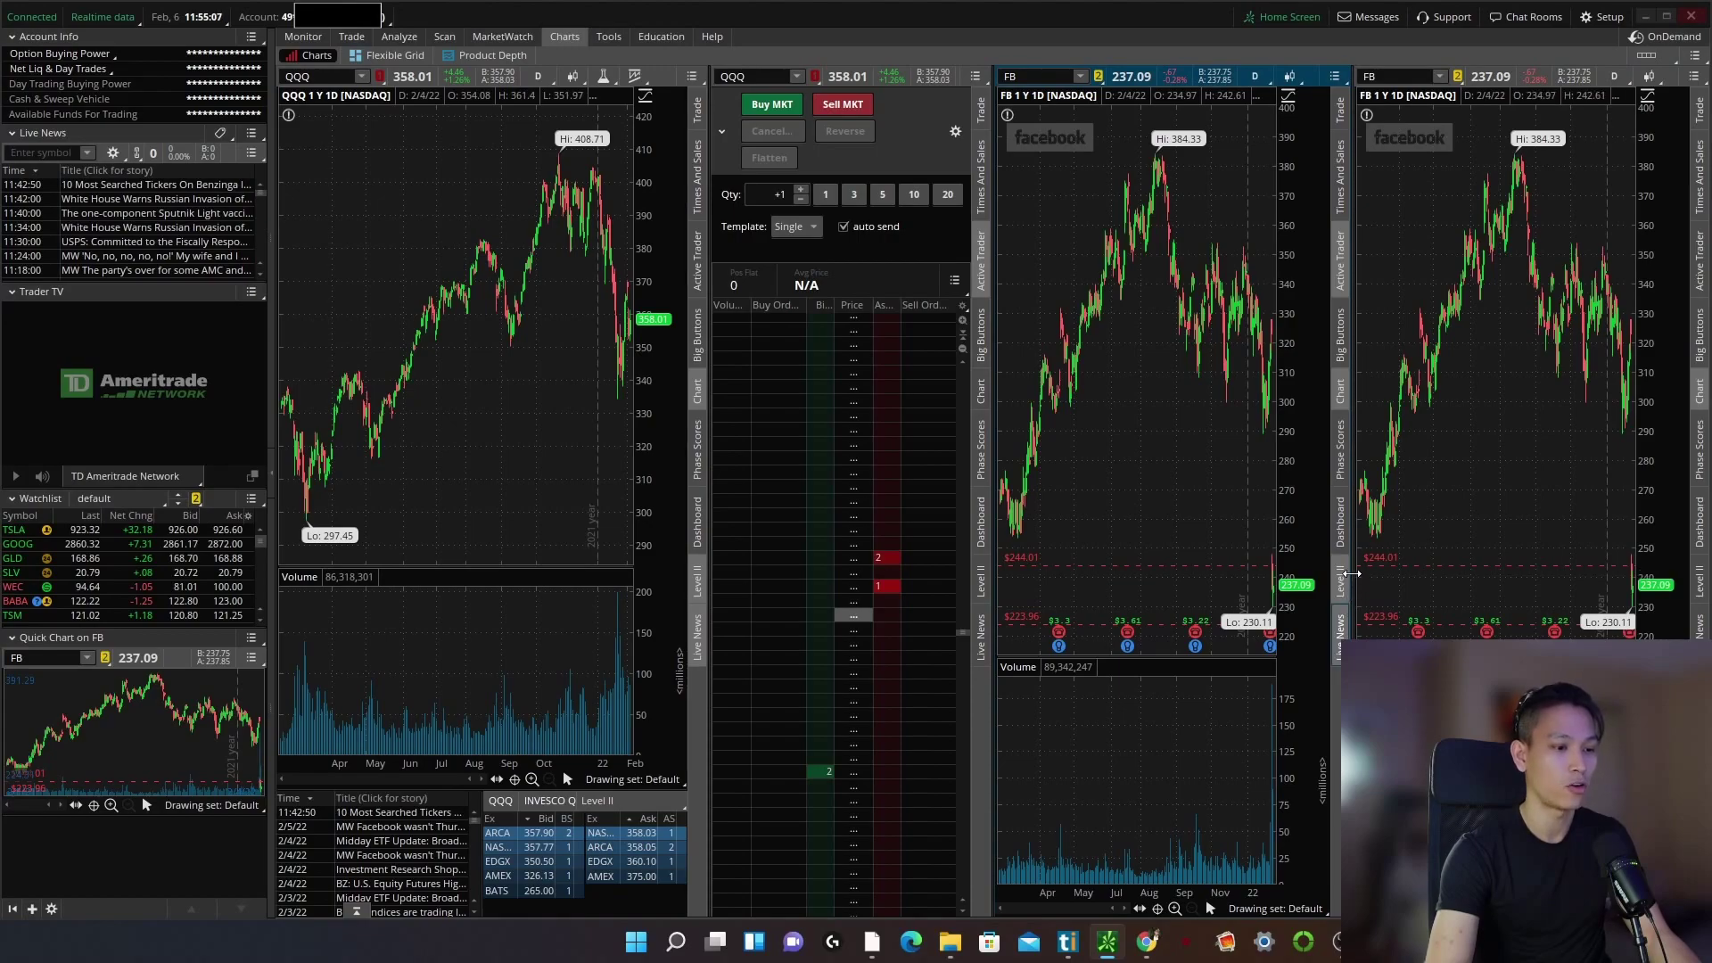
{"action": "left_click", "coordinate": [1351, 584]}
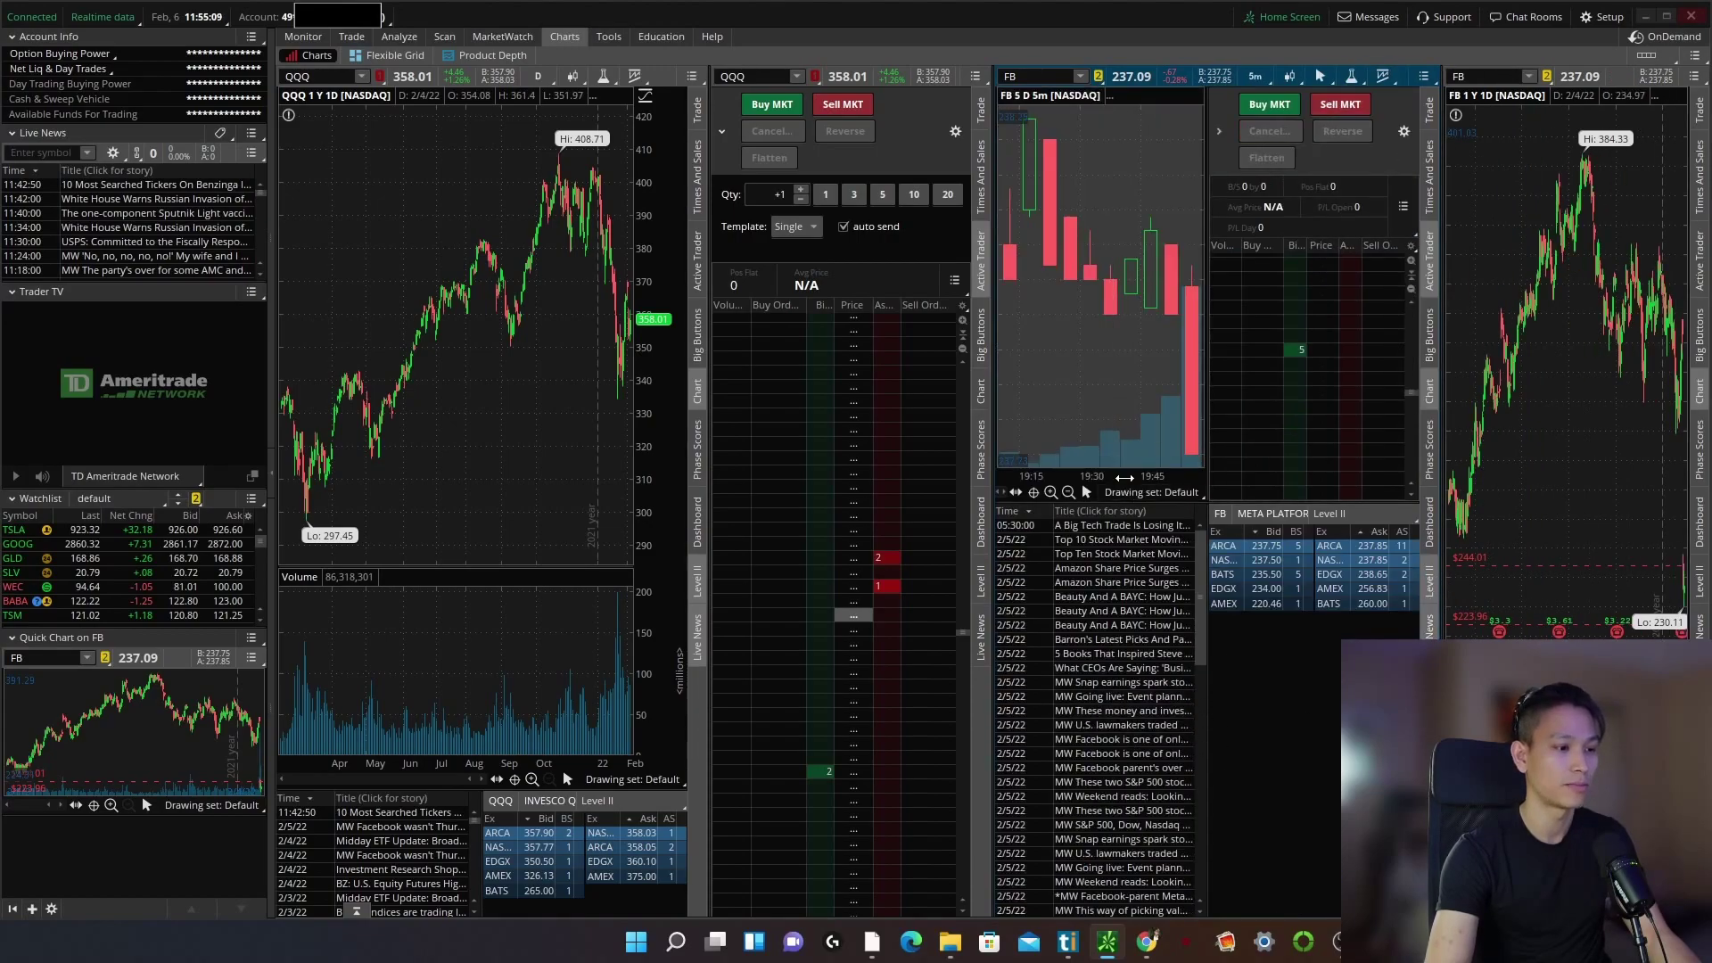
{"action": "left_click", "coordinate": [1431, 260]}
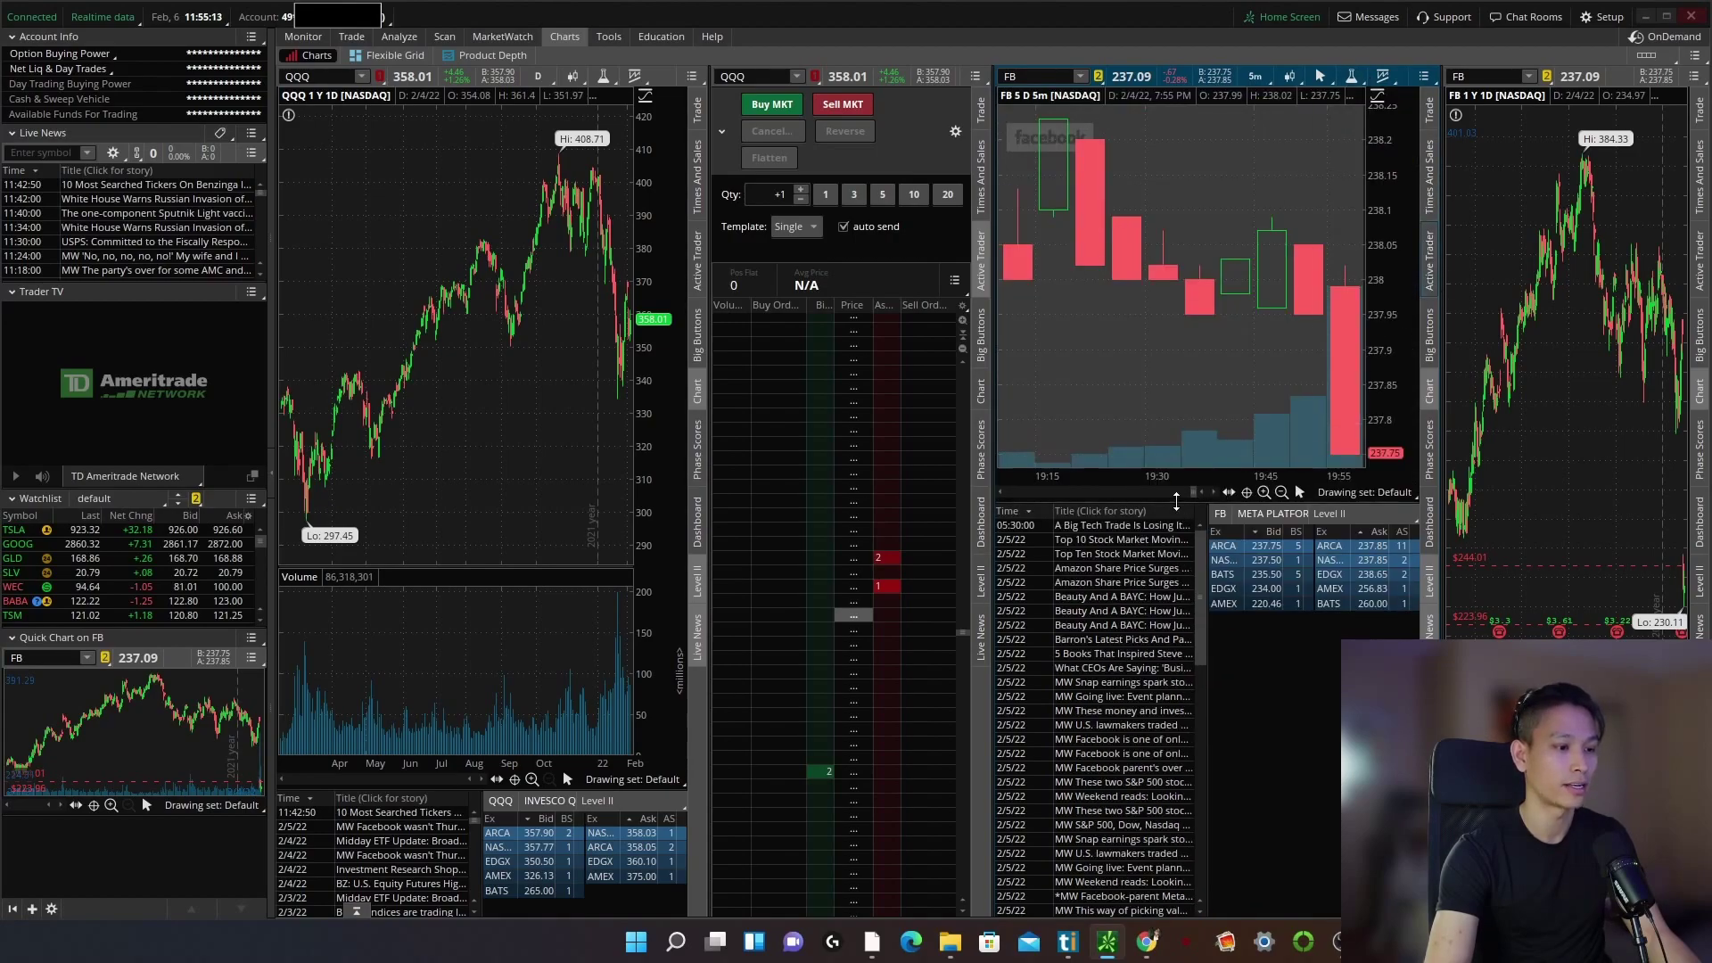
{"action": "left_click_drag", "start_coordinate": [1176, 502], "coordinate": [1176, 769]}
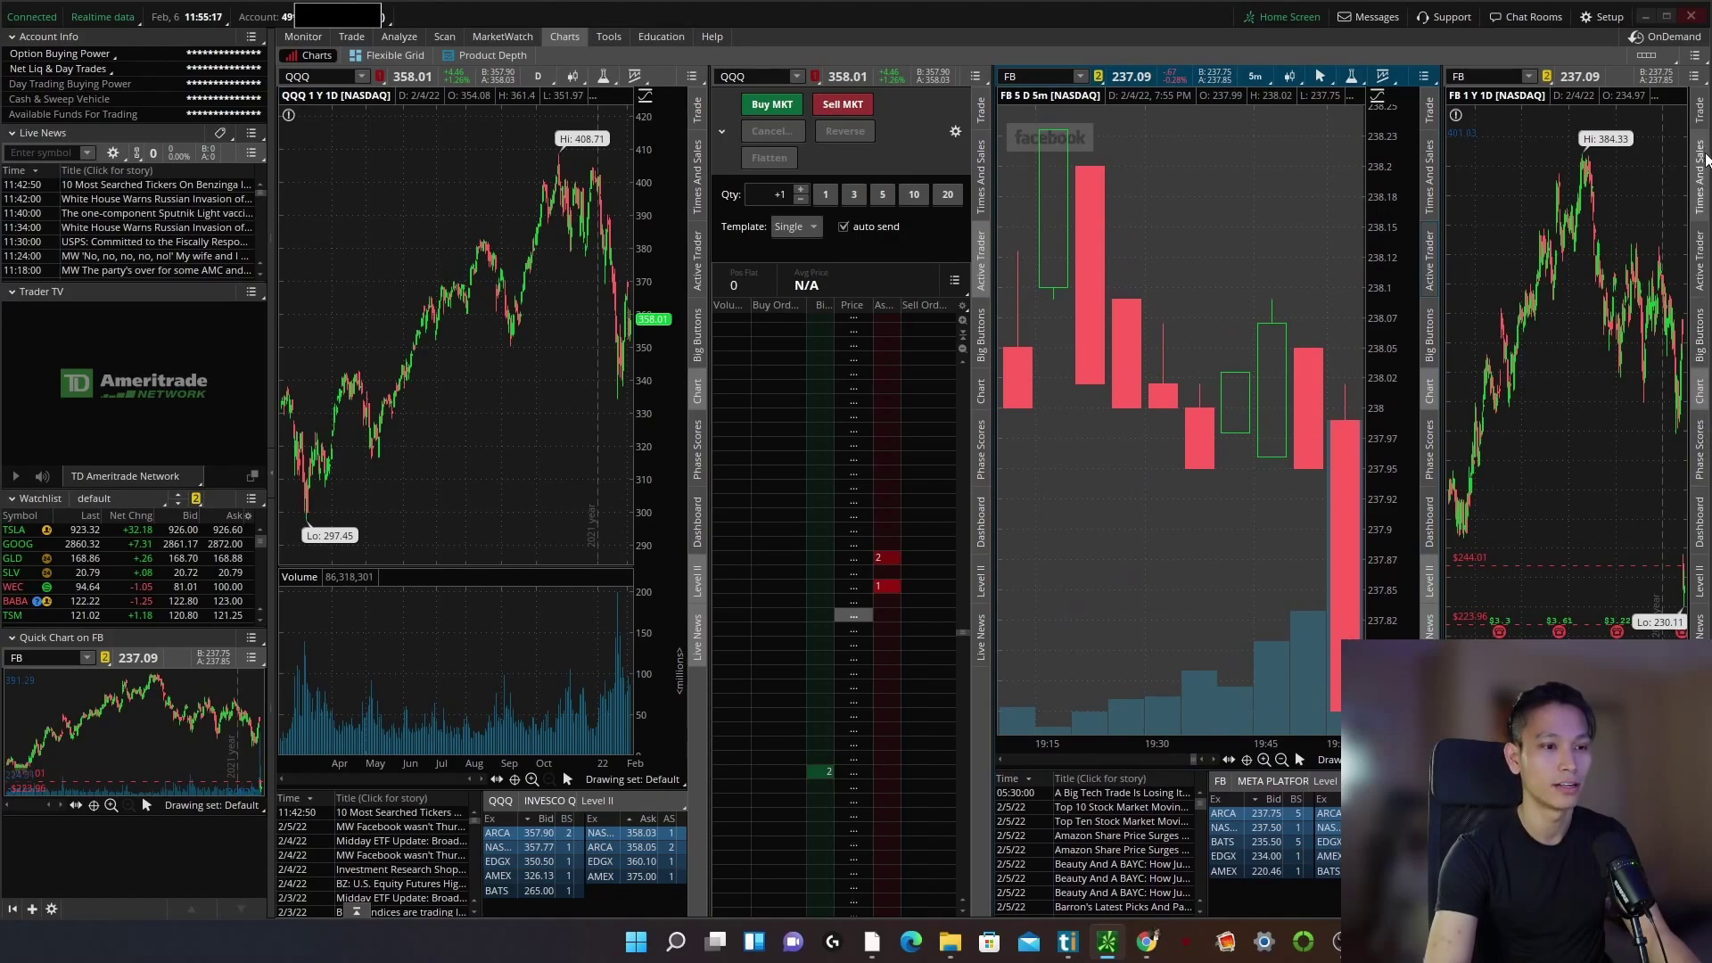
{"action": "left_click", "coordinate": [1703, 179]}
{"action": "left_click", "coordinate": [1700, 260]}
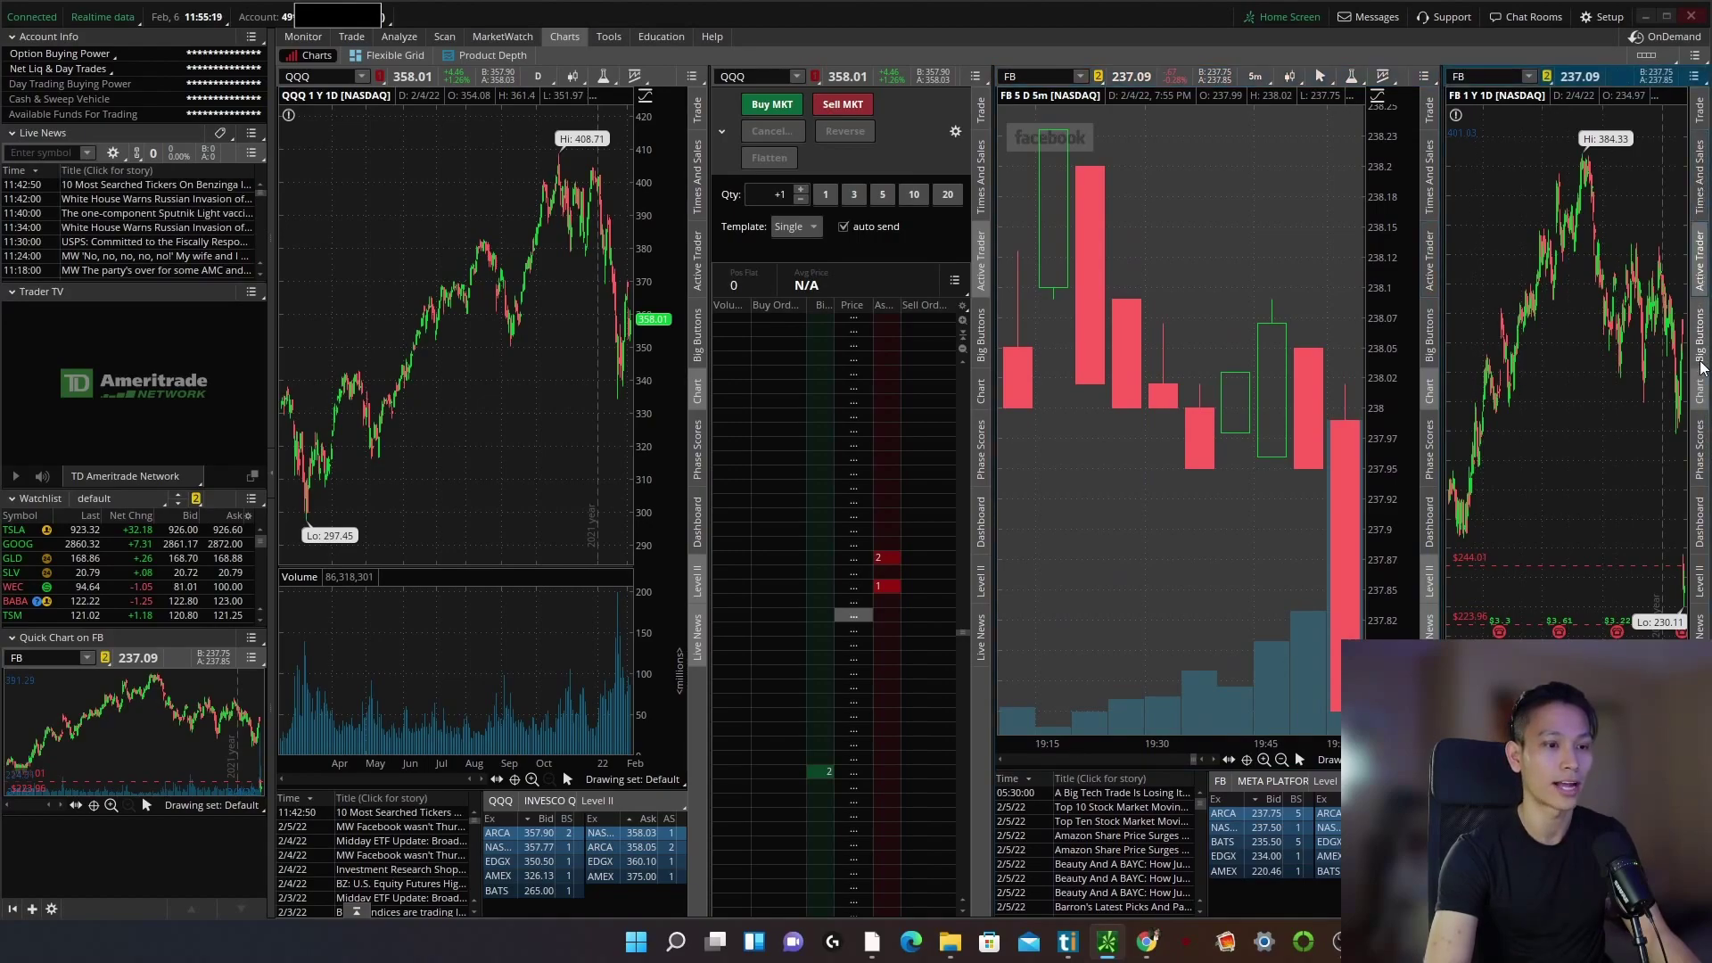
Customize the FB ladder's position summary to show only position and average price.
{"action": "left_click", "coordinate": [1673, 206]}
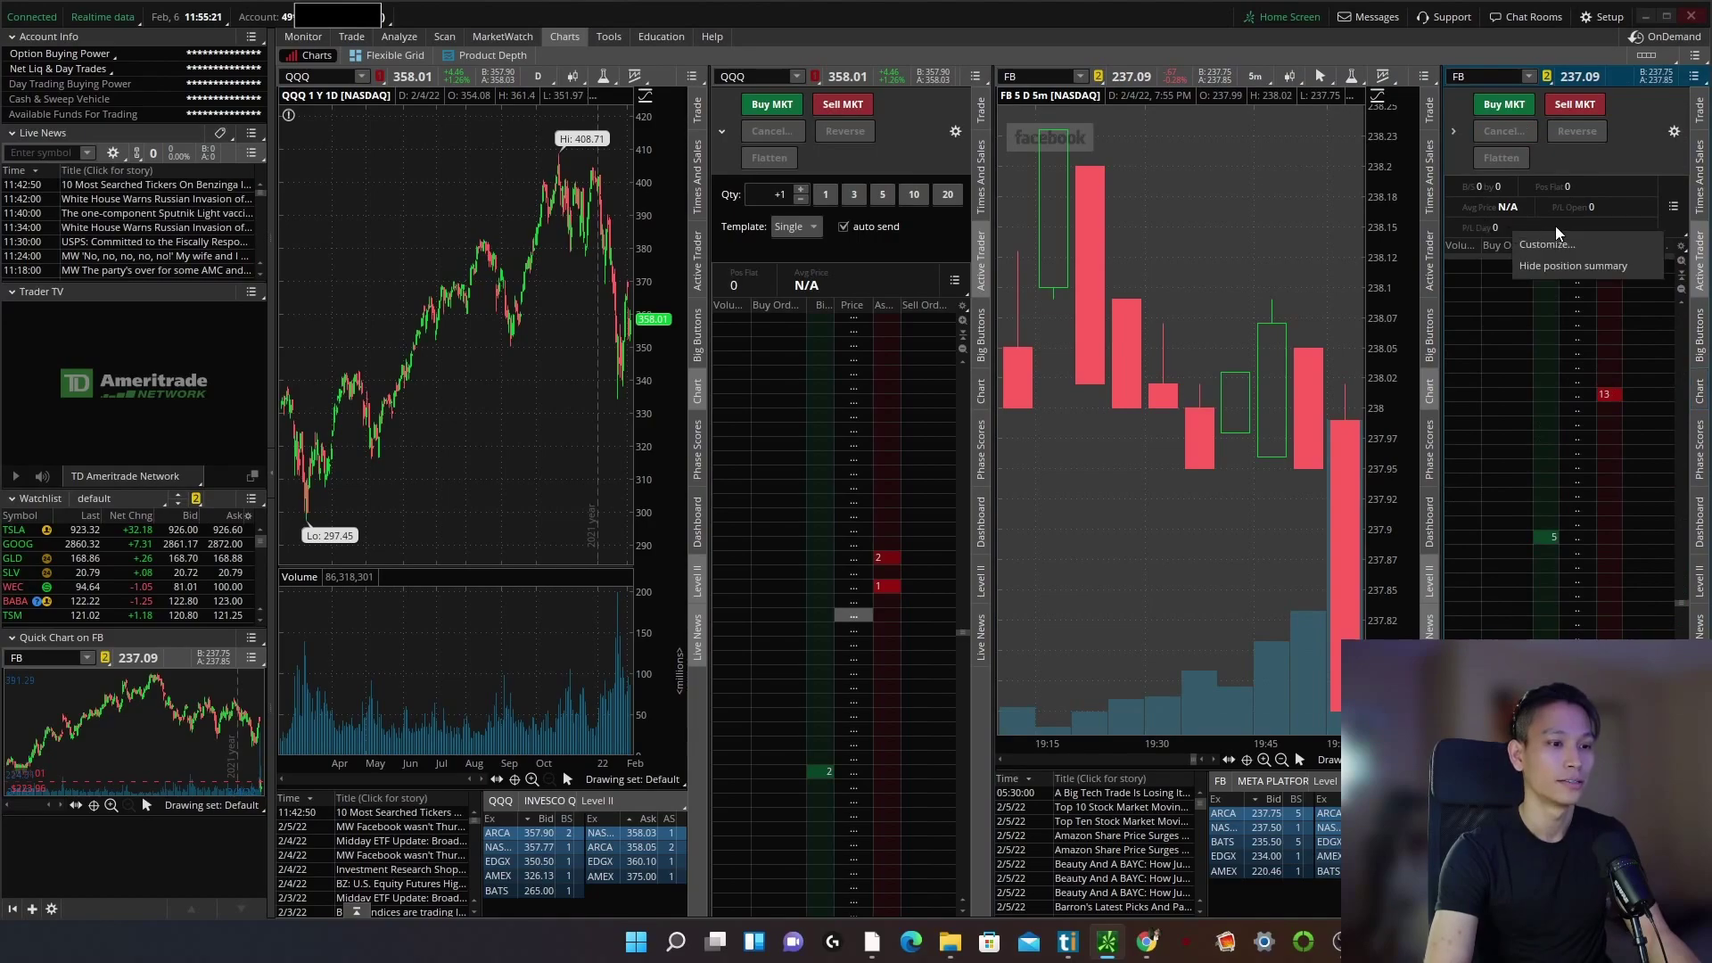
{"action": "left_click", "coordinate": [1628, 250]}
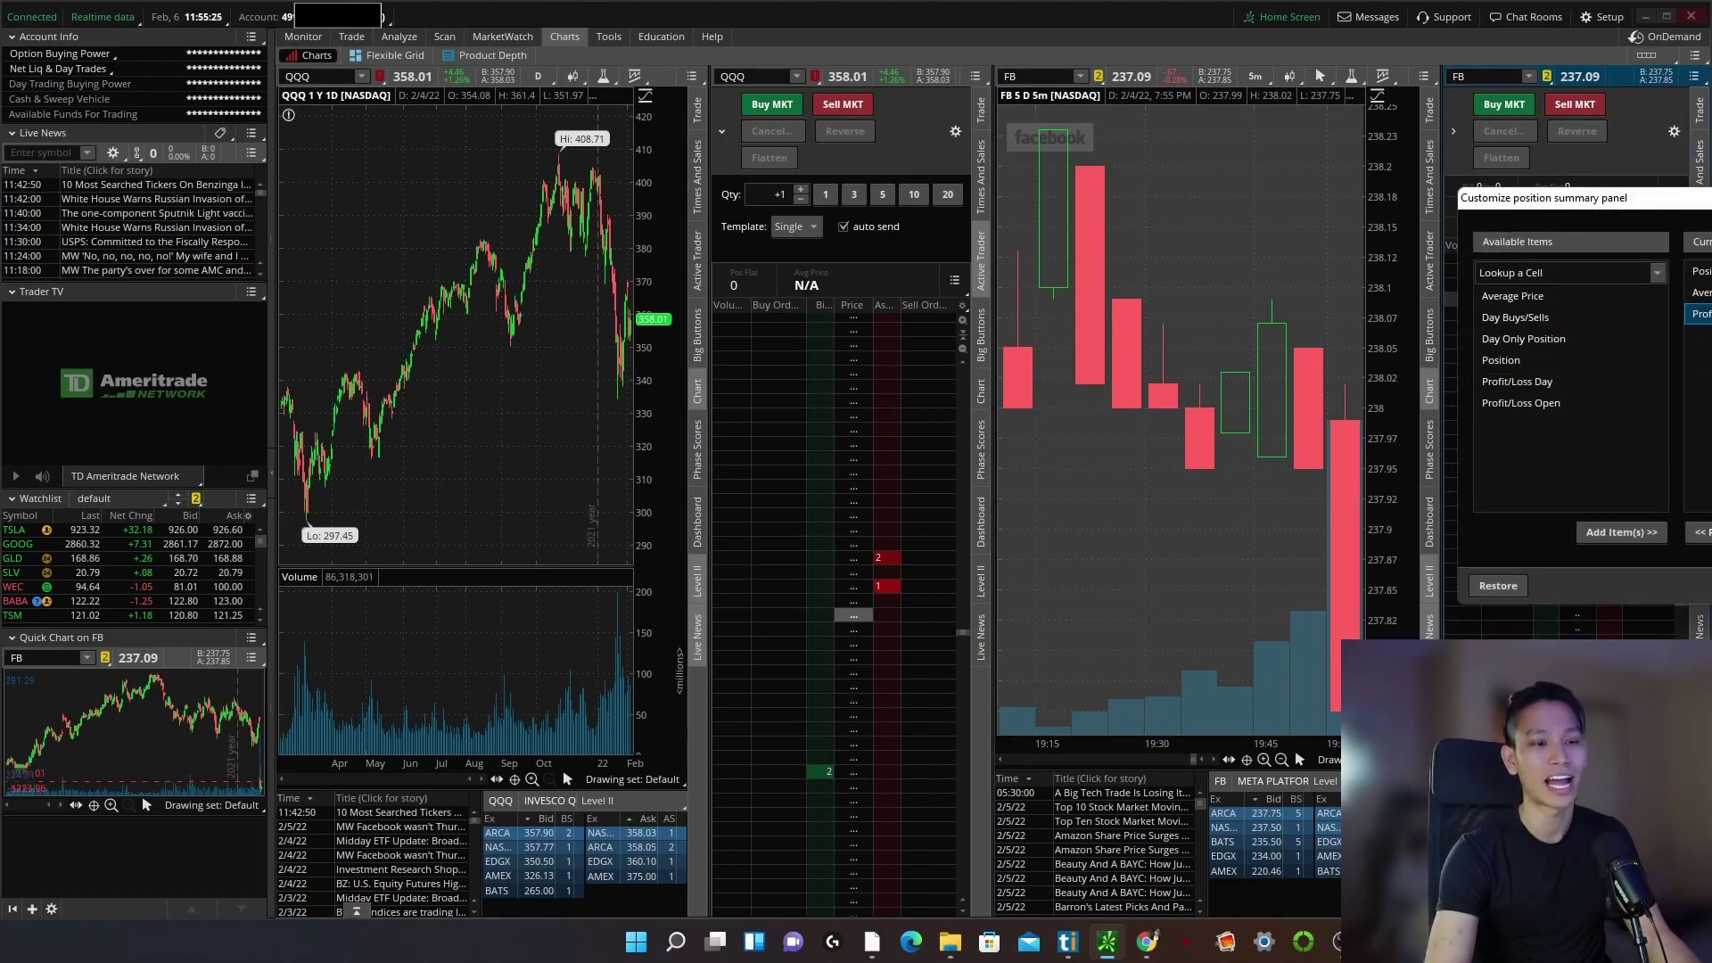
{"action": "key", "text": "Escape"}
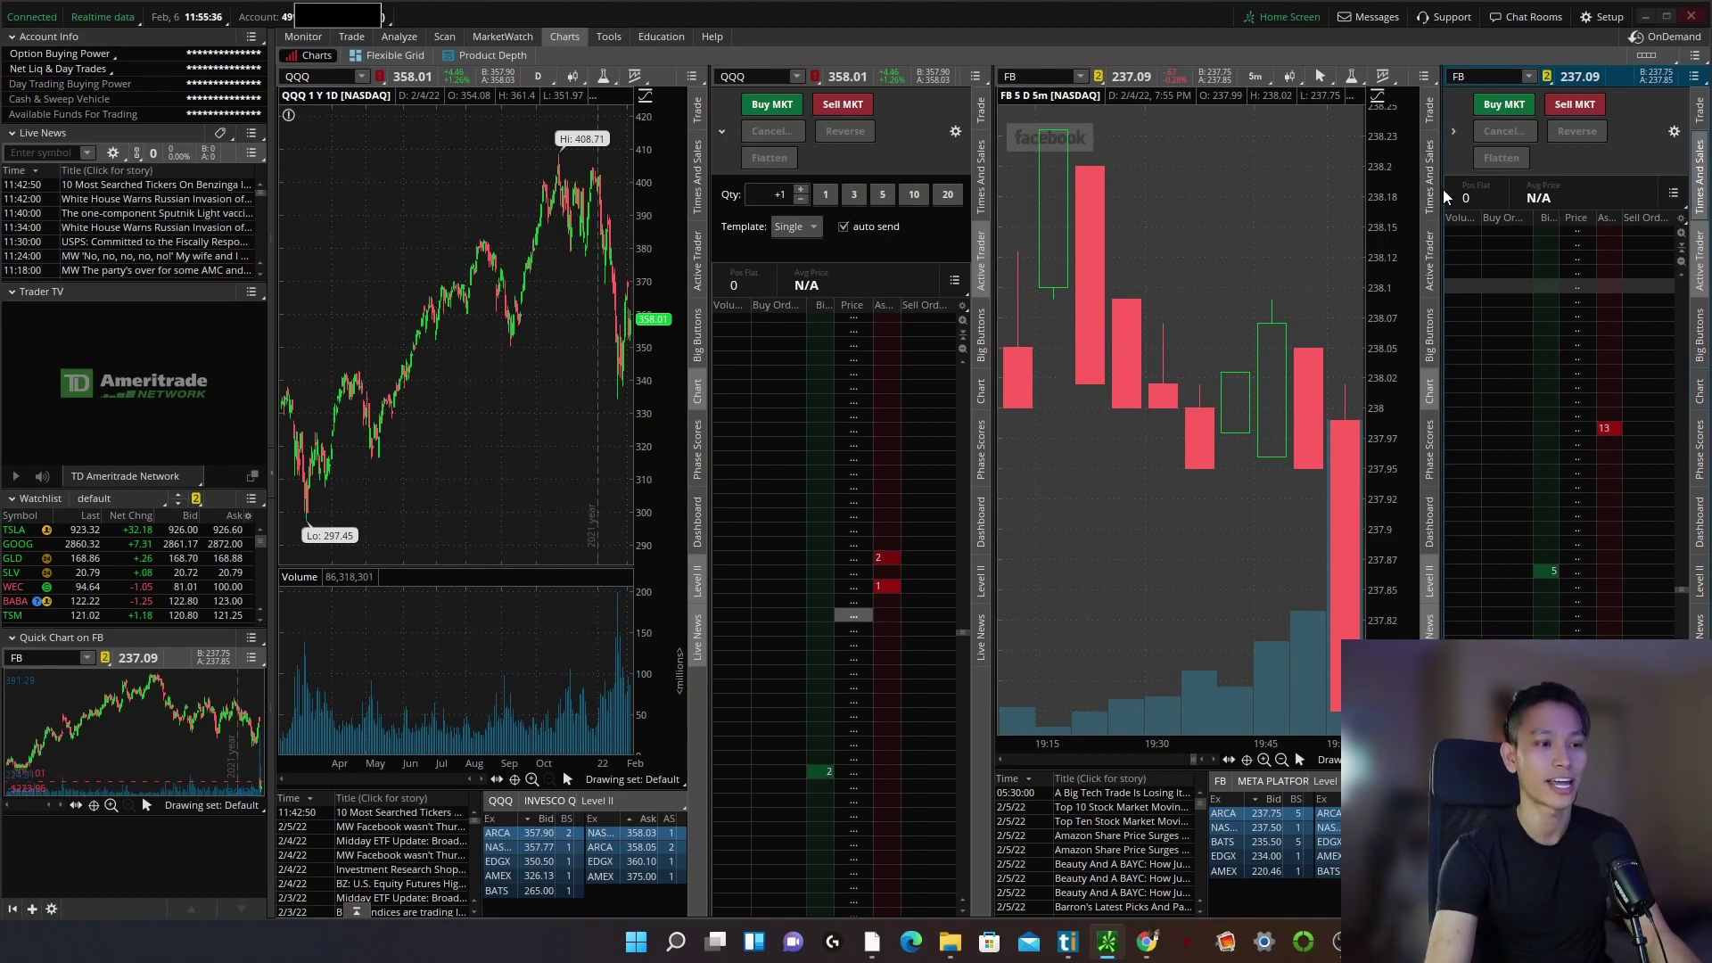
Drag the FB chart's splitter left to widen the far-right FB trading panel.
{"action": "left_click_drag", "start_coordinate": [1437, 189], "coordinate": [1306, 230]}
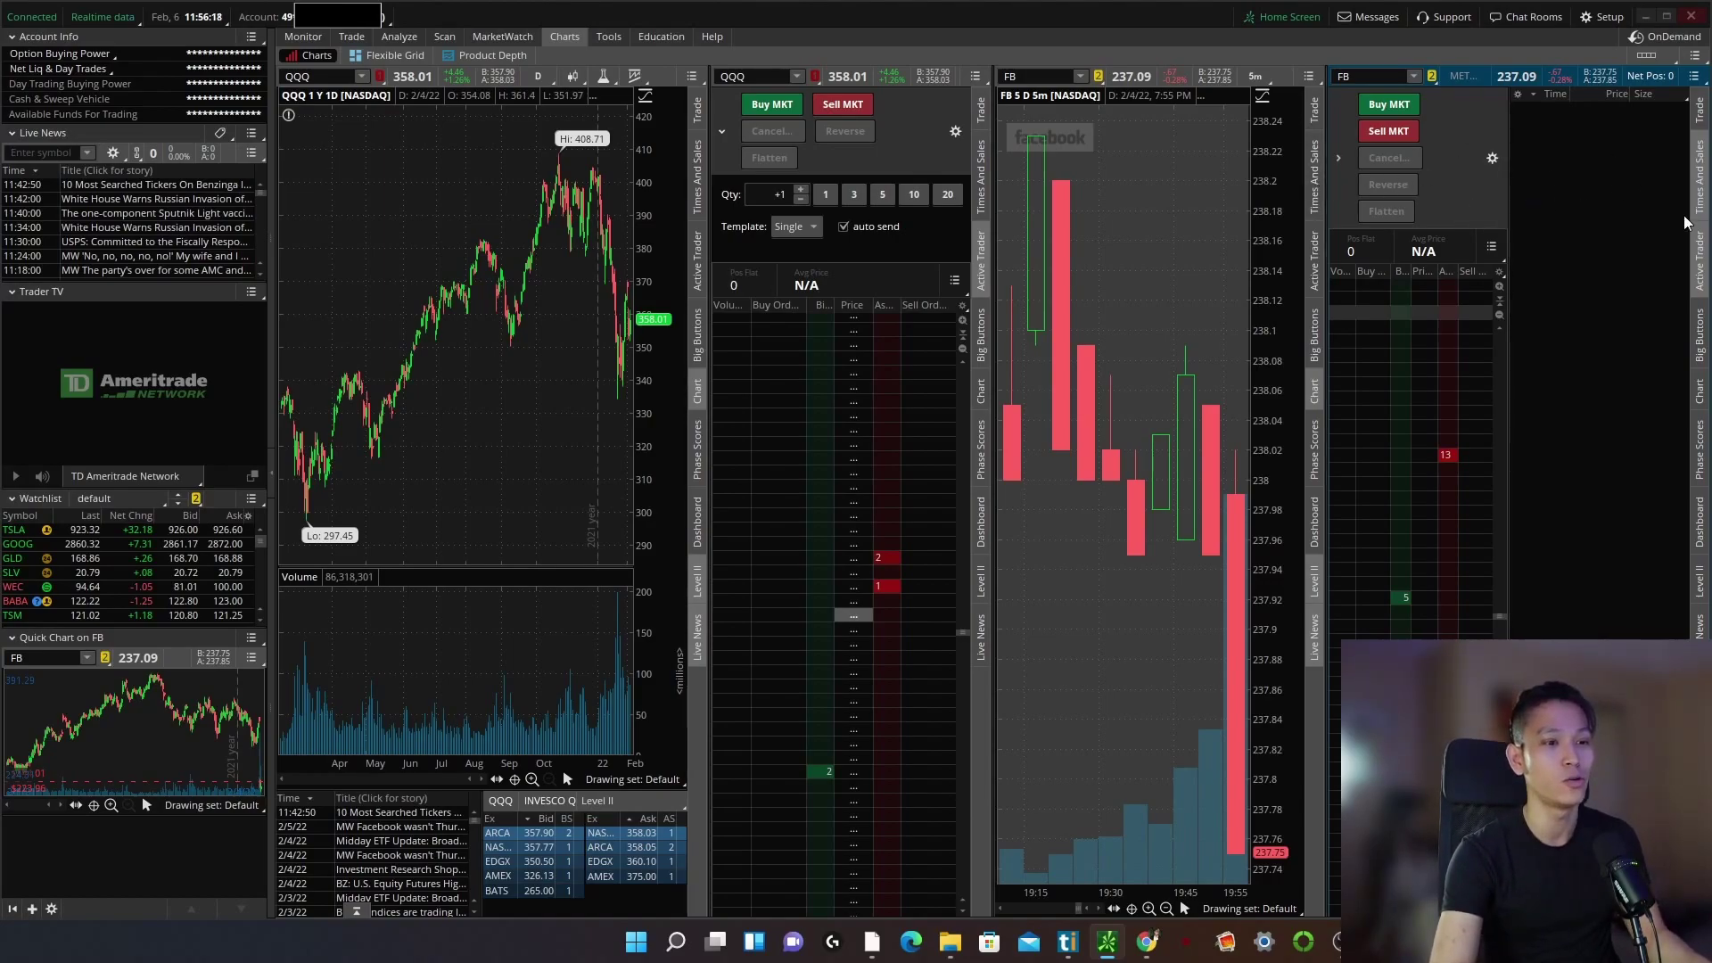
Remove Times and Sales, widen the FB chart, expand order entry and open the button Customize dialog.
{"action": "left_click", "coordinate": [1700, 192]}
{"action": "left_click", "coordinate": [1703, 181]}
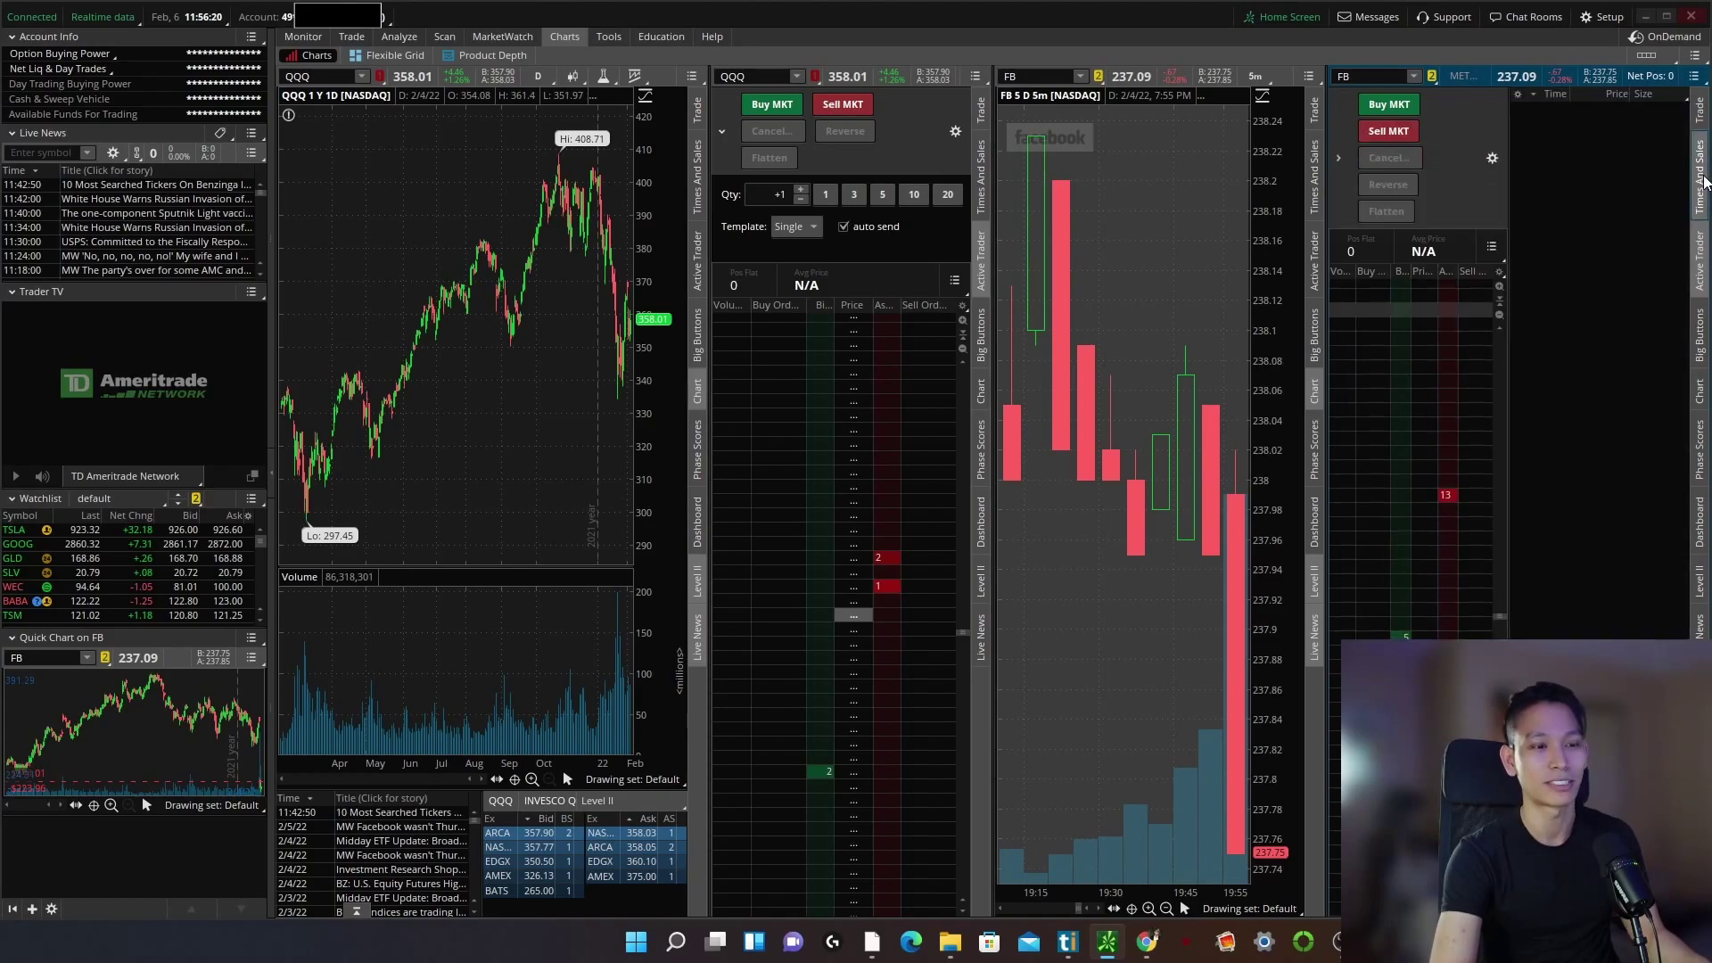
{"action": "left_click", "coordinate": [1703, 181]}
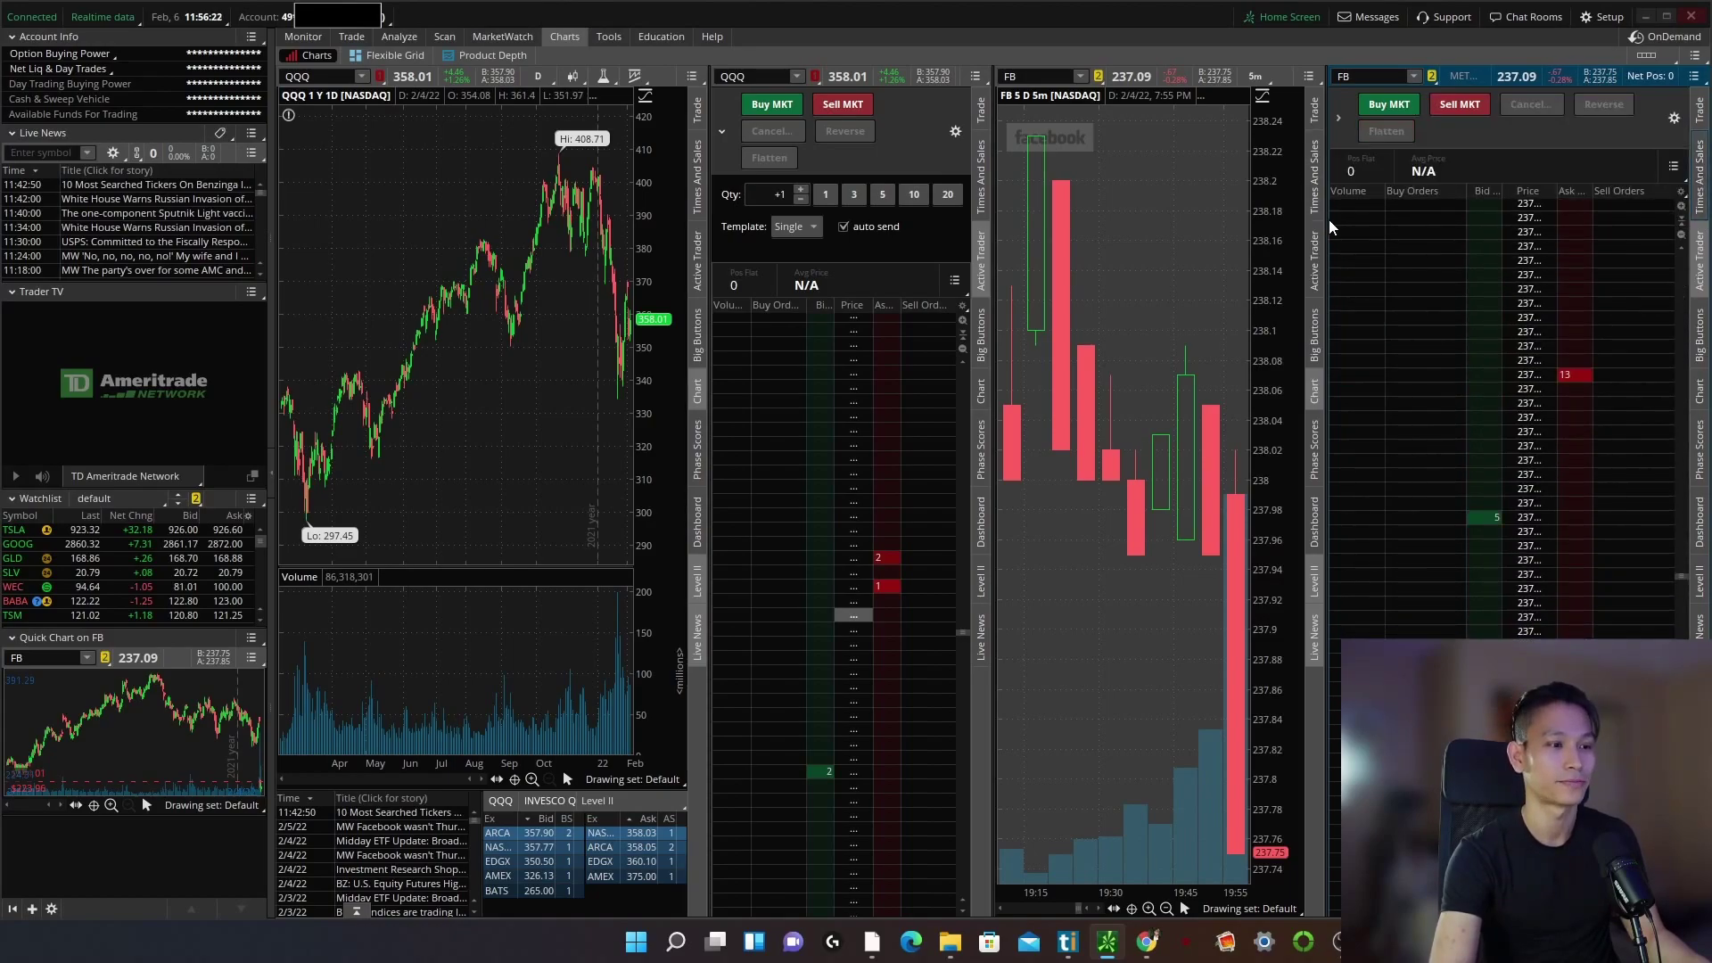
{"action": "left_click_drag", "start_coordinate": [1328, 220], "coordinate": [1442, 259]}
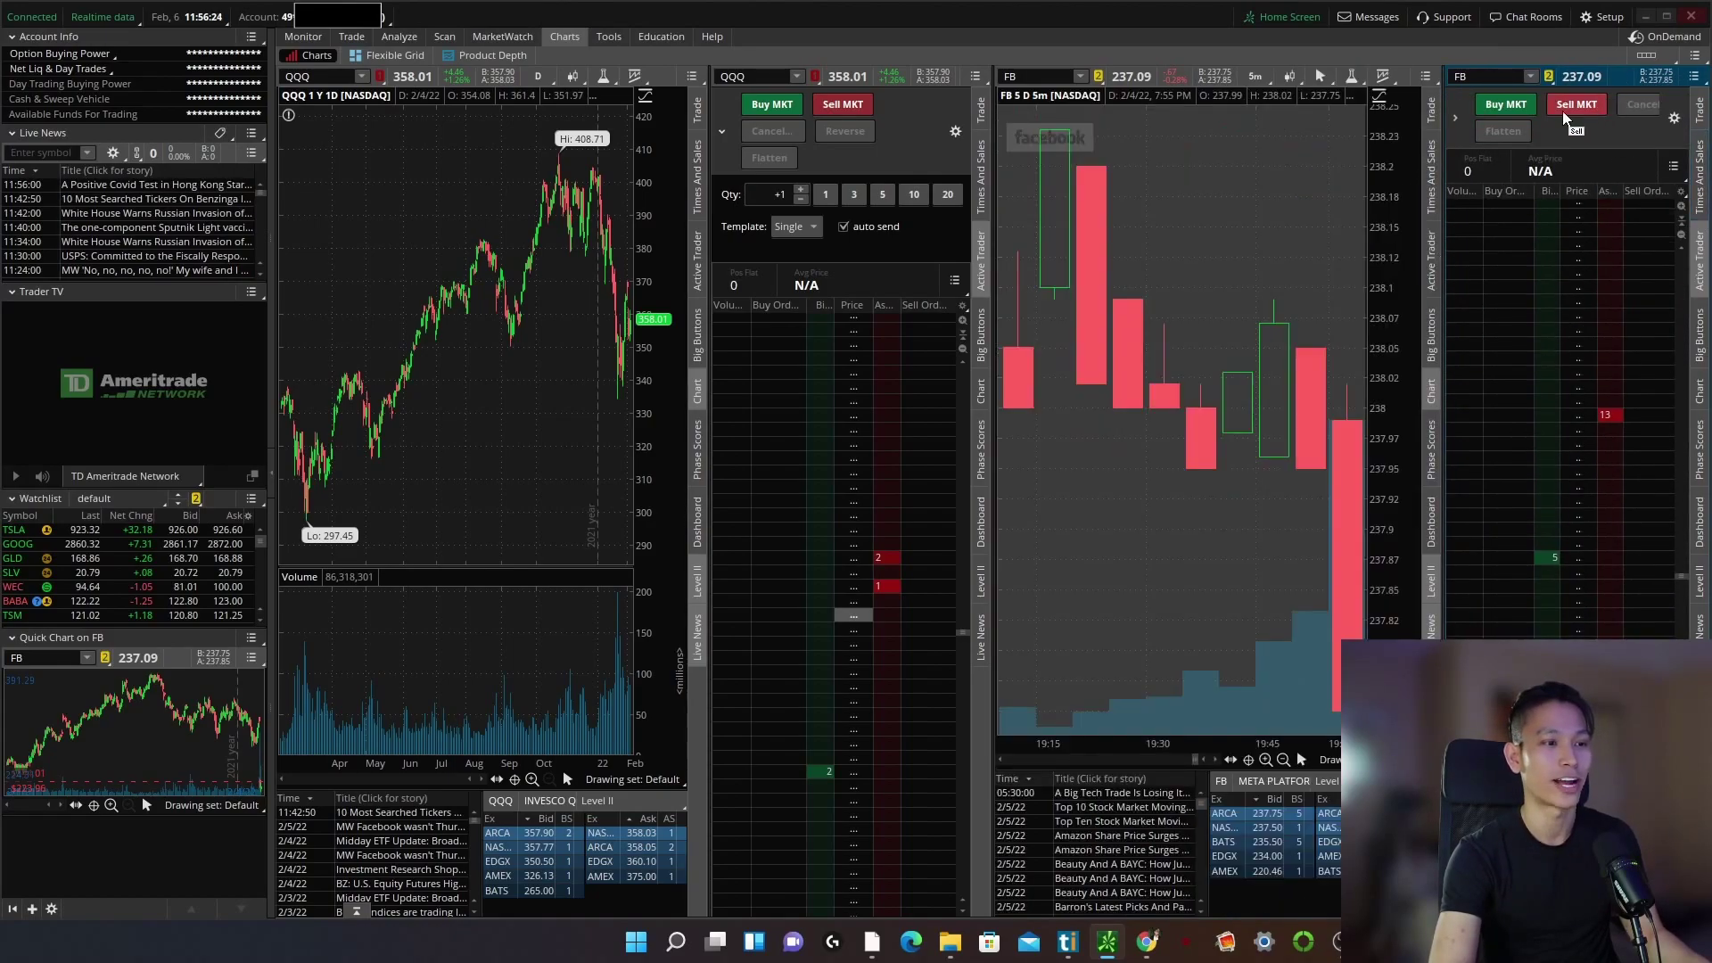
{"action": "left_click", "coordinate": [1453, 116]}
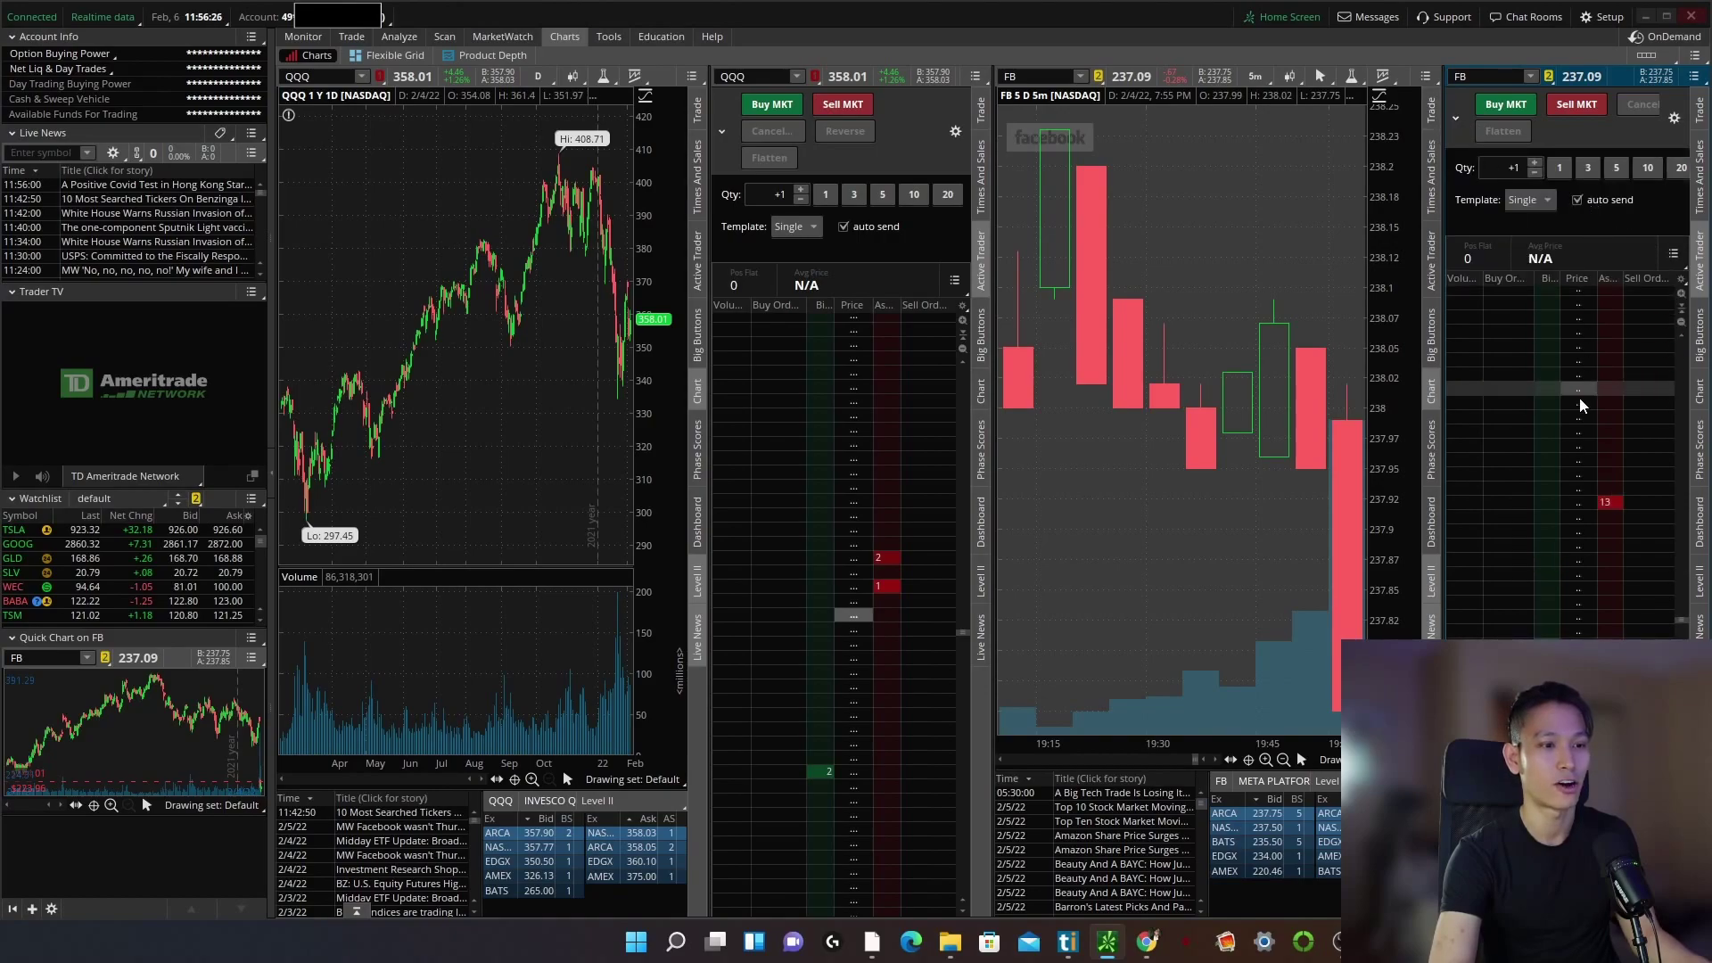
{"action": "left_click", "coordinate": [1674, 119]}
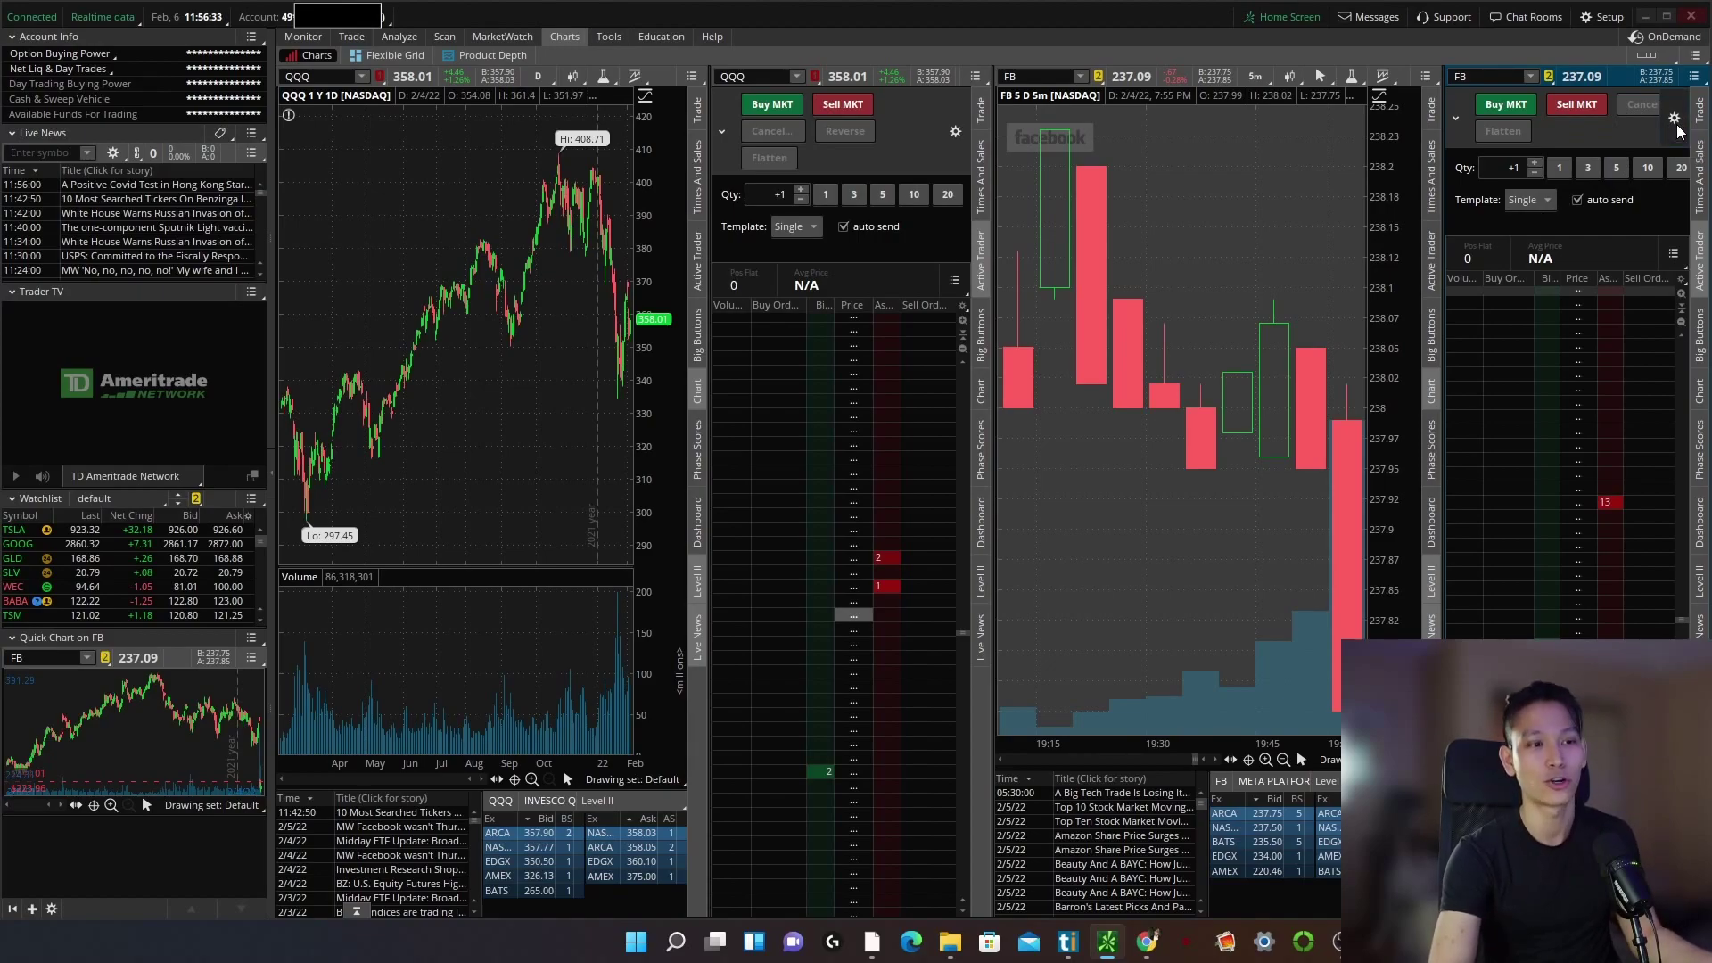
Remove the market Buy, Sell and Reverse buttons from the FB ladder's button set.
{"action": "left_click", "coordinate": [1703, 205]}
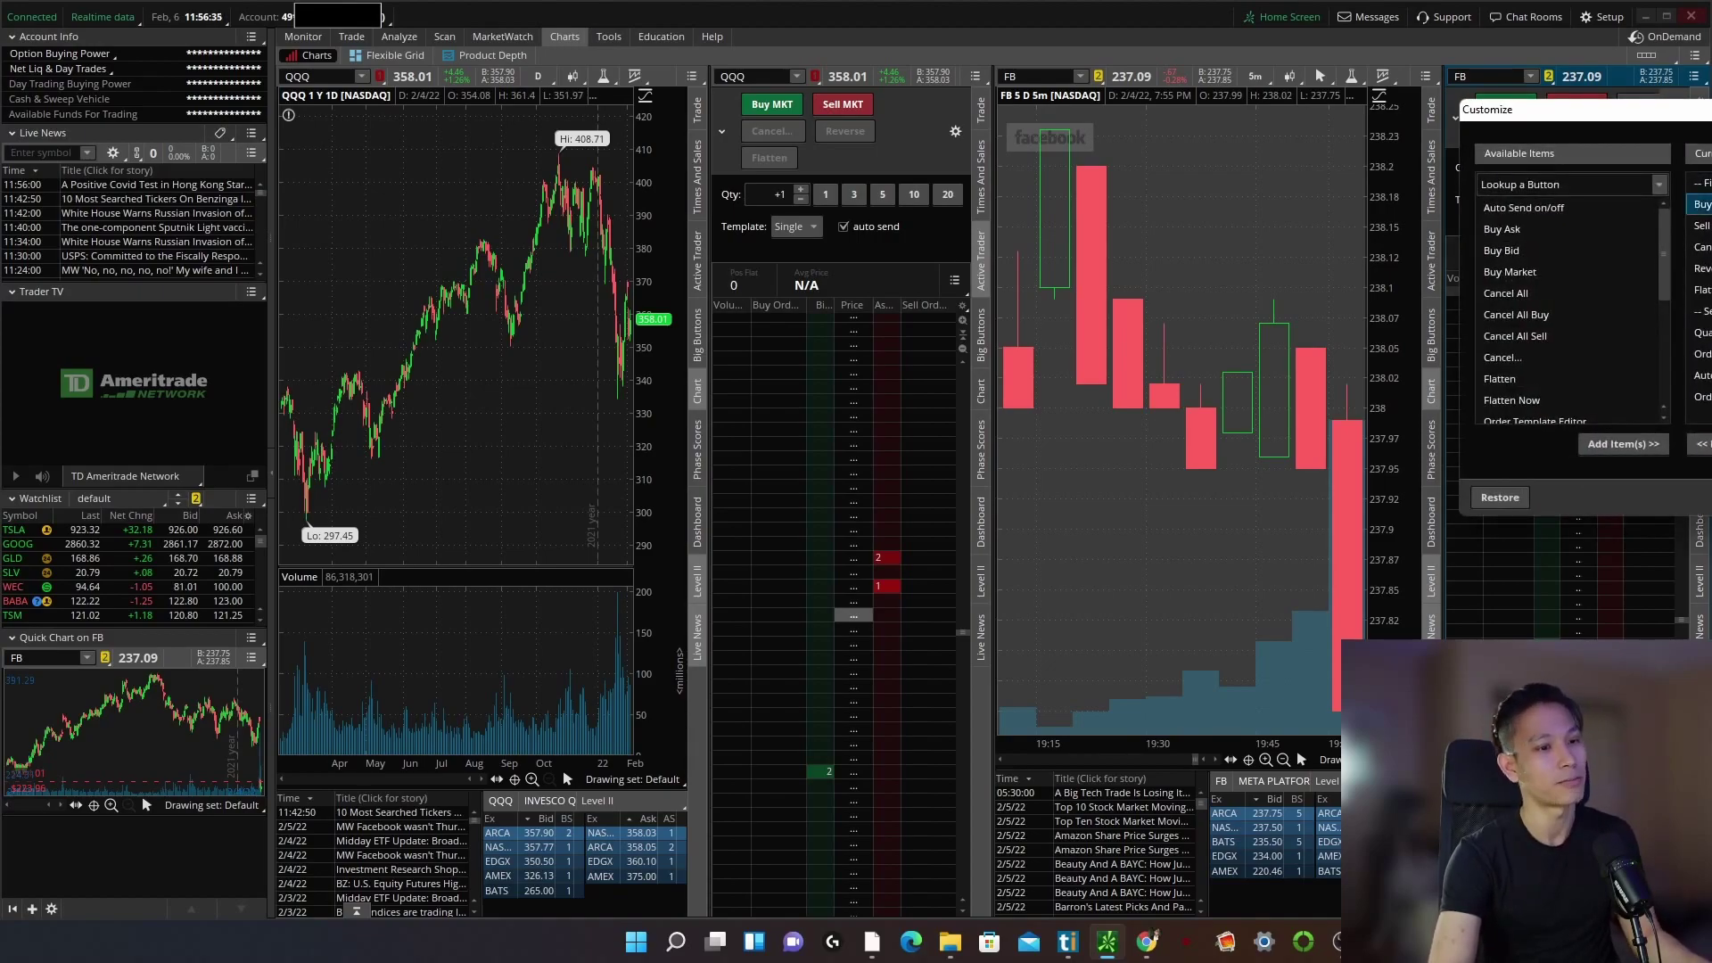
{"action": "key", "text": "Delete"}
{"action": "left_click", "coordinate": [1703, 204]}
{"action": "key", "text": "Delete"}
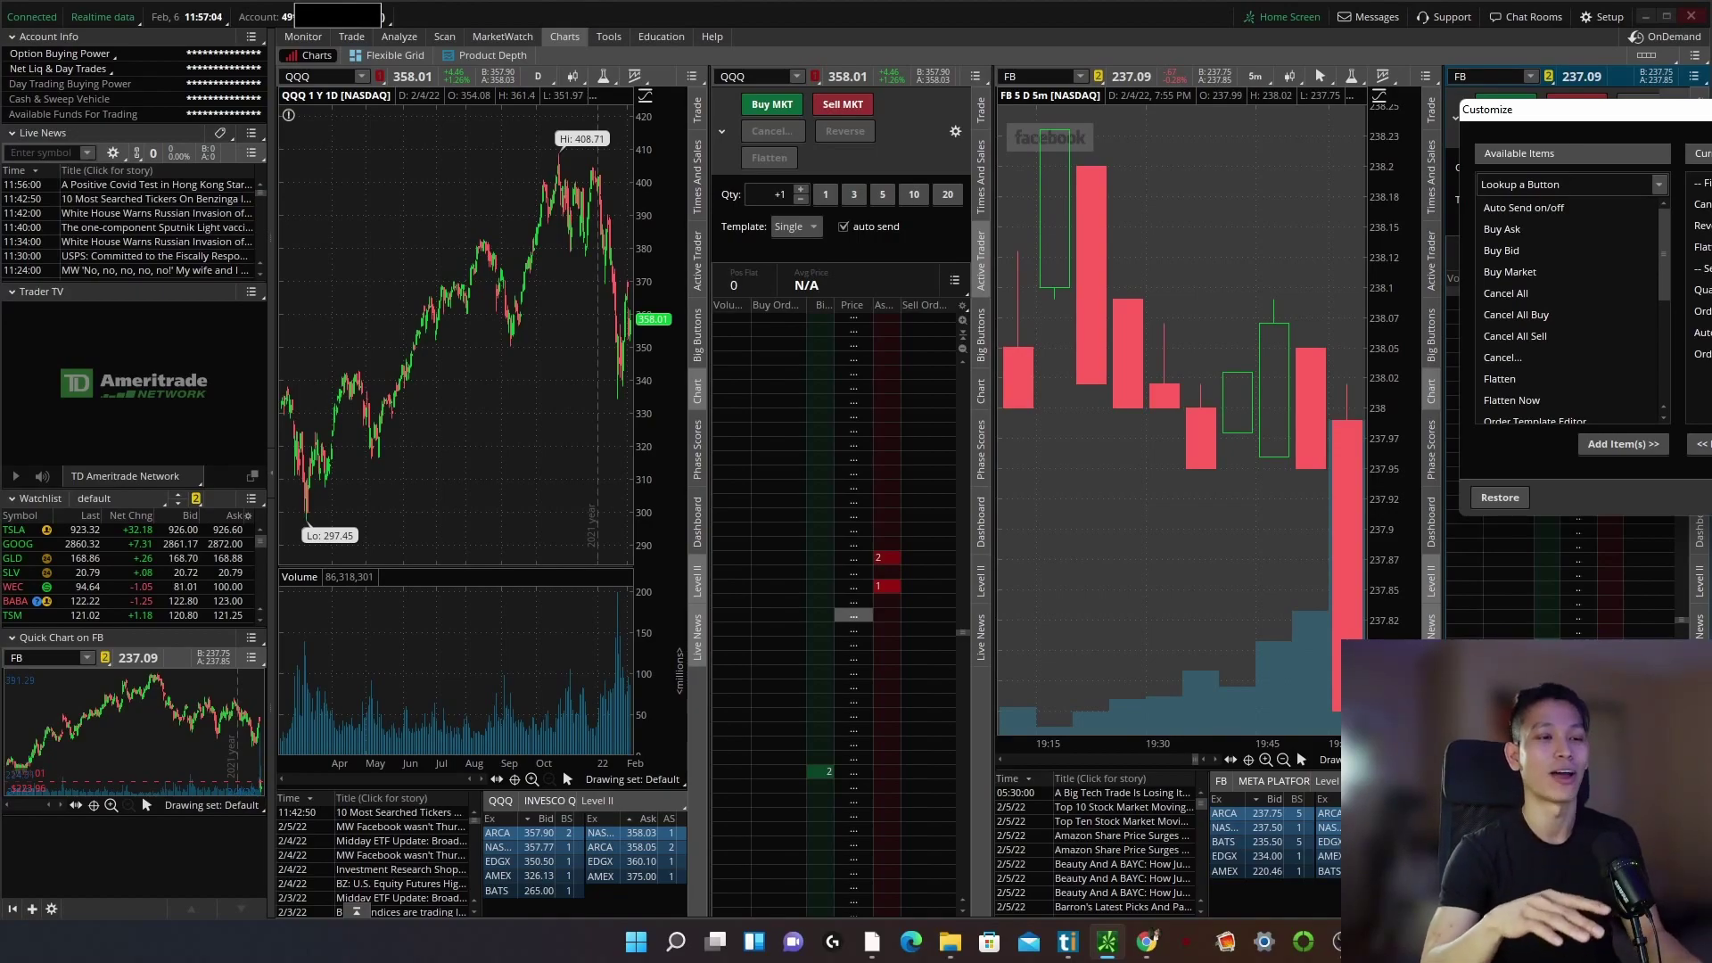
{"action": "double_click", "coordinate": [1702, 225]}
{"action": "left_click", "coordinate": [1702, 226]}
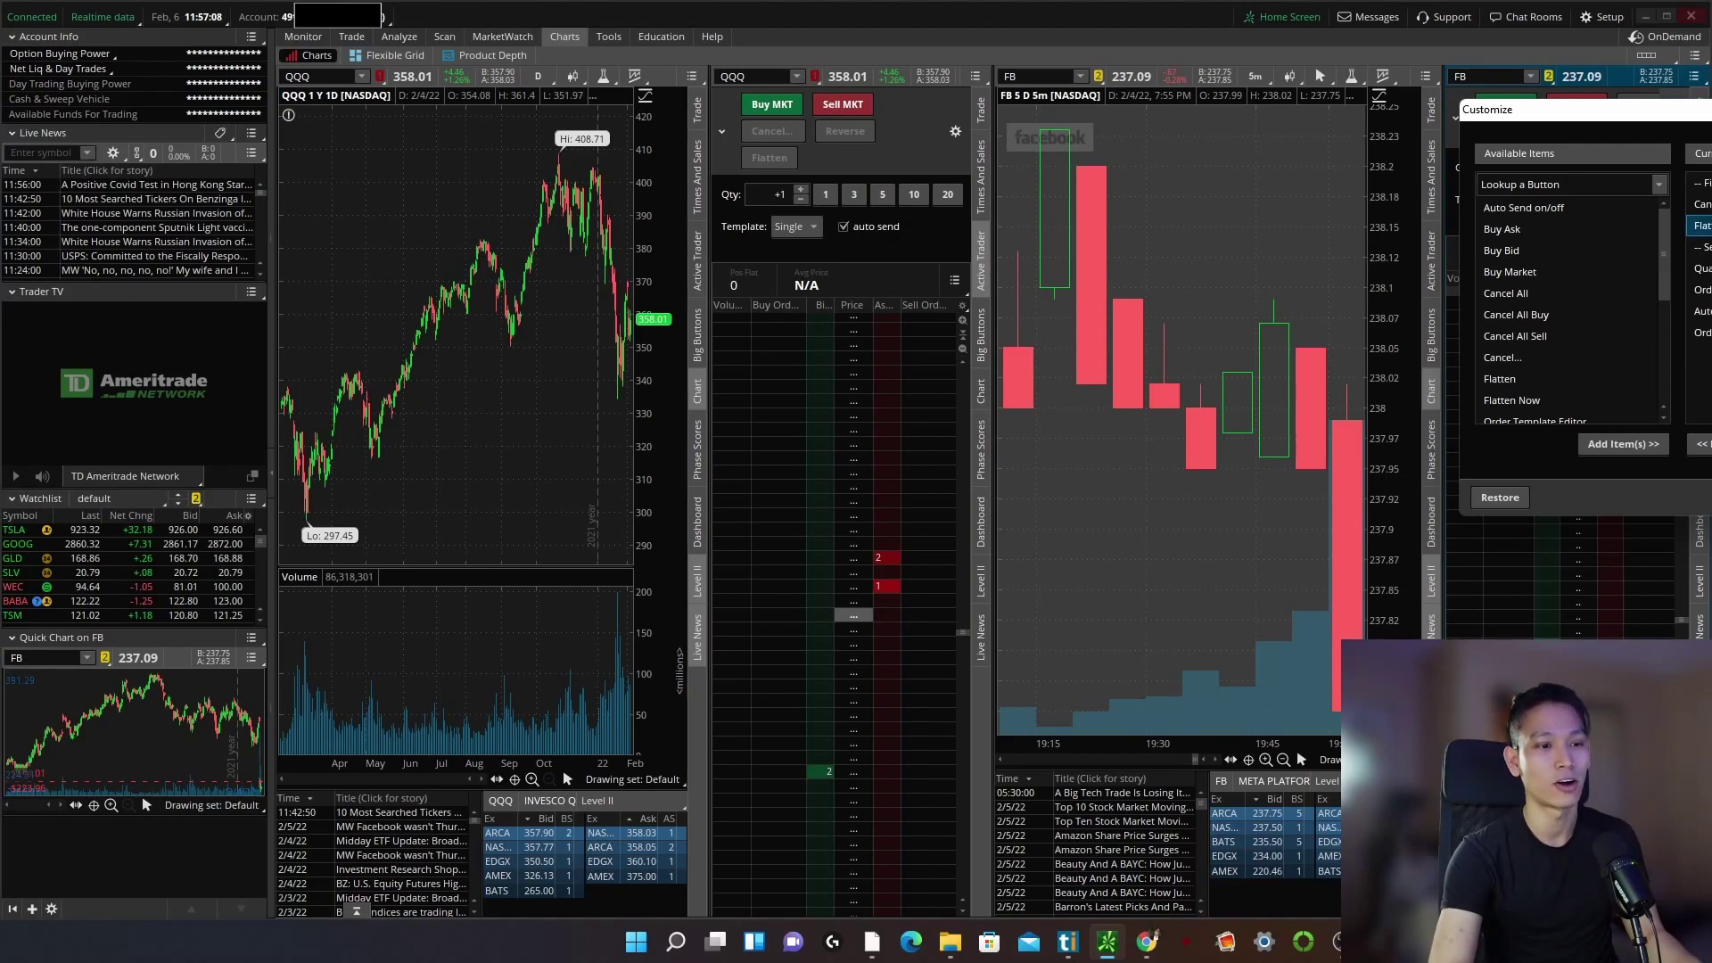
Add the Buy Ask, Buy Bid and Sell Bid buttons to the FB set.
{"action": "double_click", "coordinate": [1500, 228]}
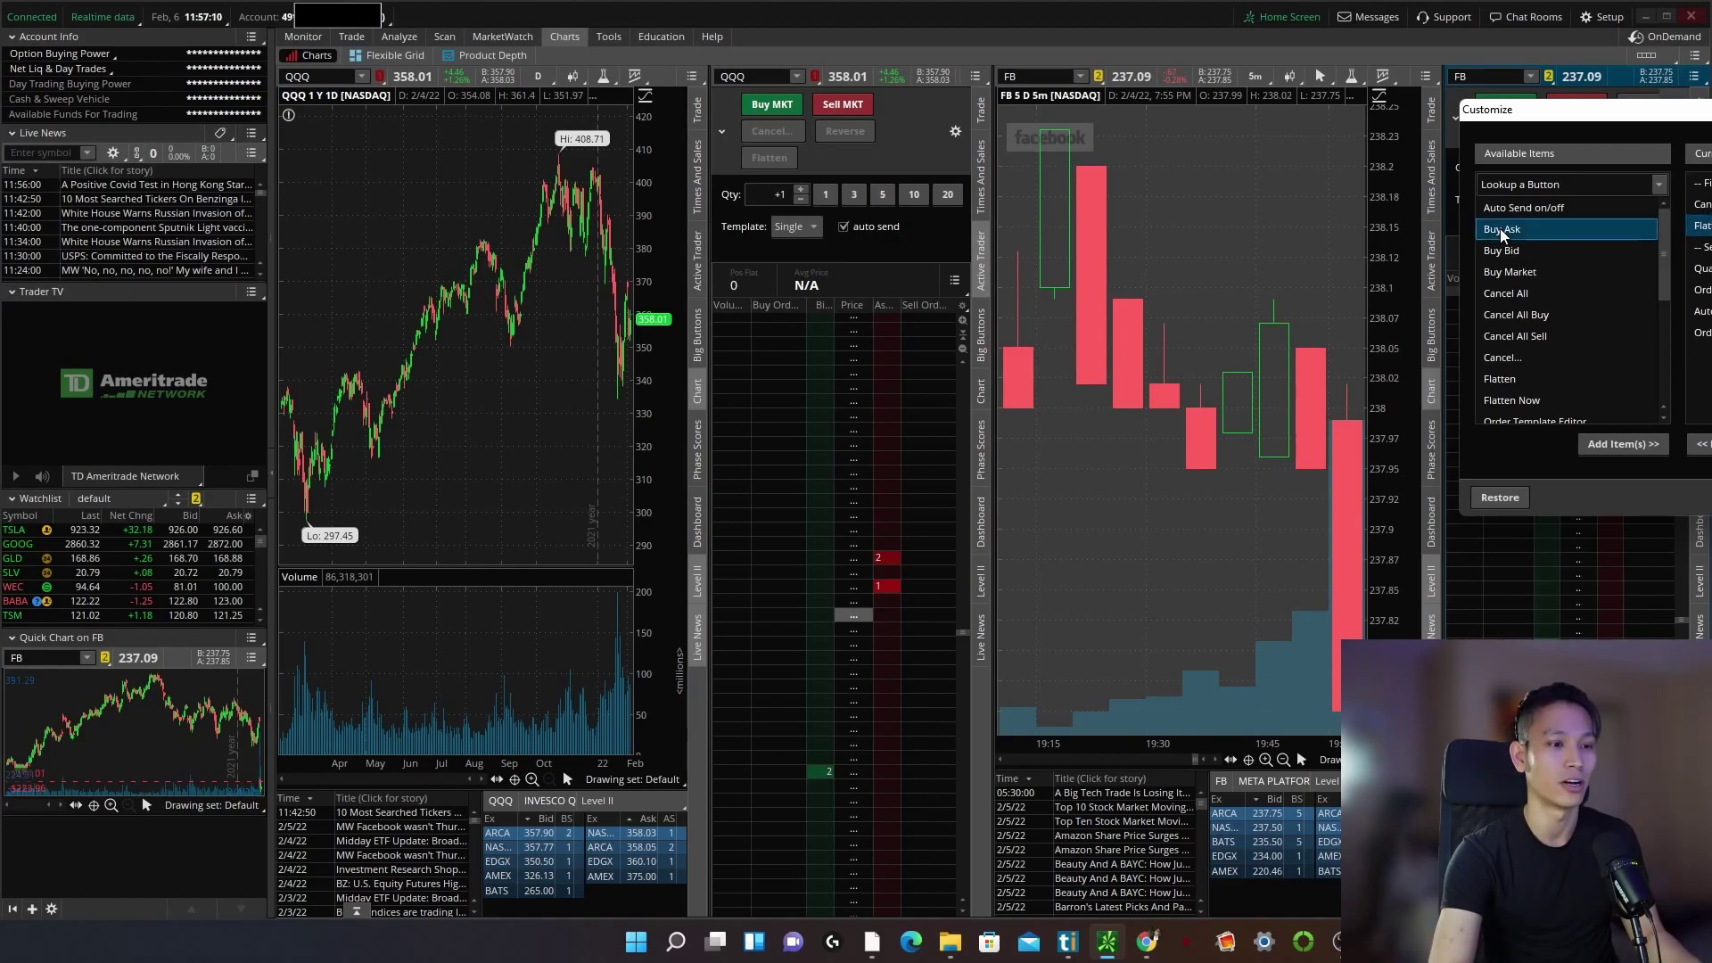
{"action": "double_click", "coordinate": [1503, 248]}
{"action": "scroll", "coordinate": [1551, 339], "scroll_direction": "down", "scroll_amount": 2}
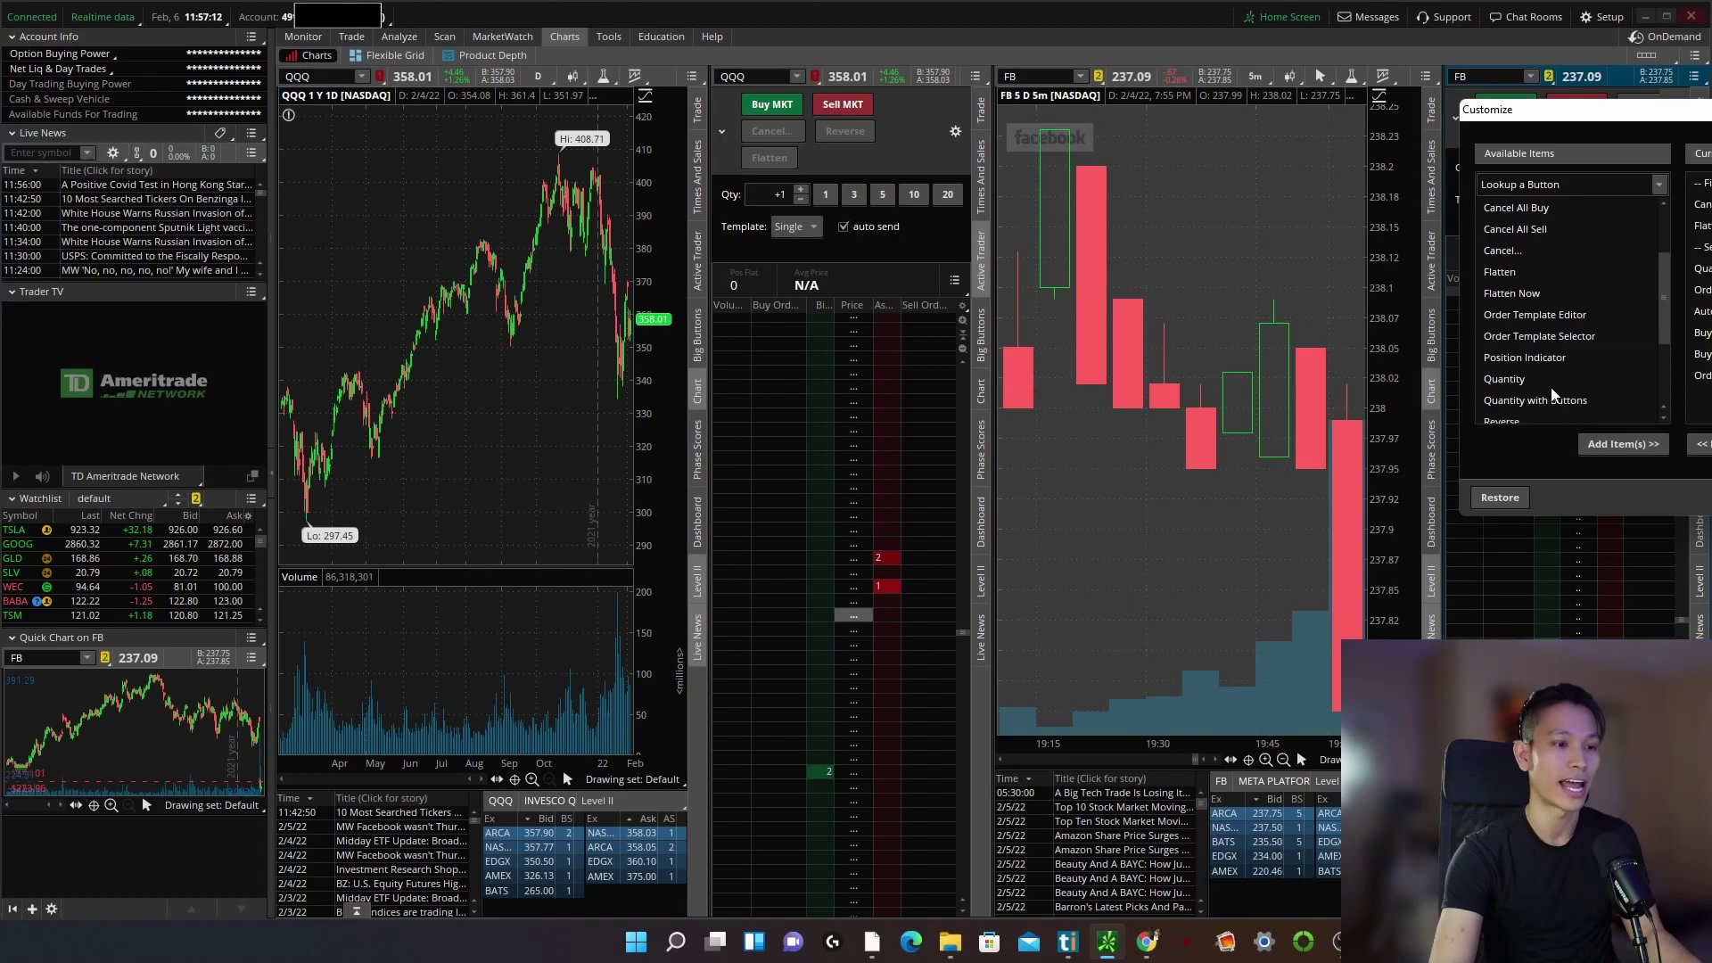
{"action": "scroll", "coordinate": [1550, 395], "scroll_direction": "down", "scroll_amount": 2}
{"action": "double_click", "coordinate": [1510, 378]}
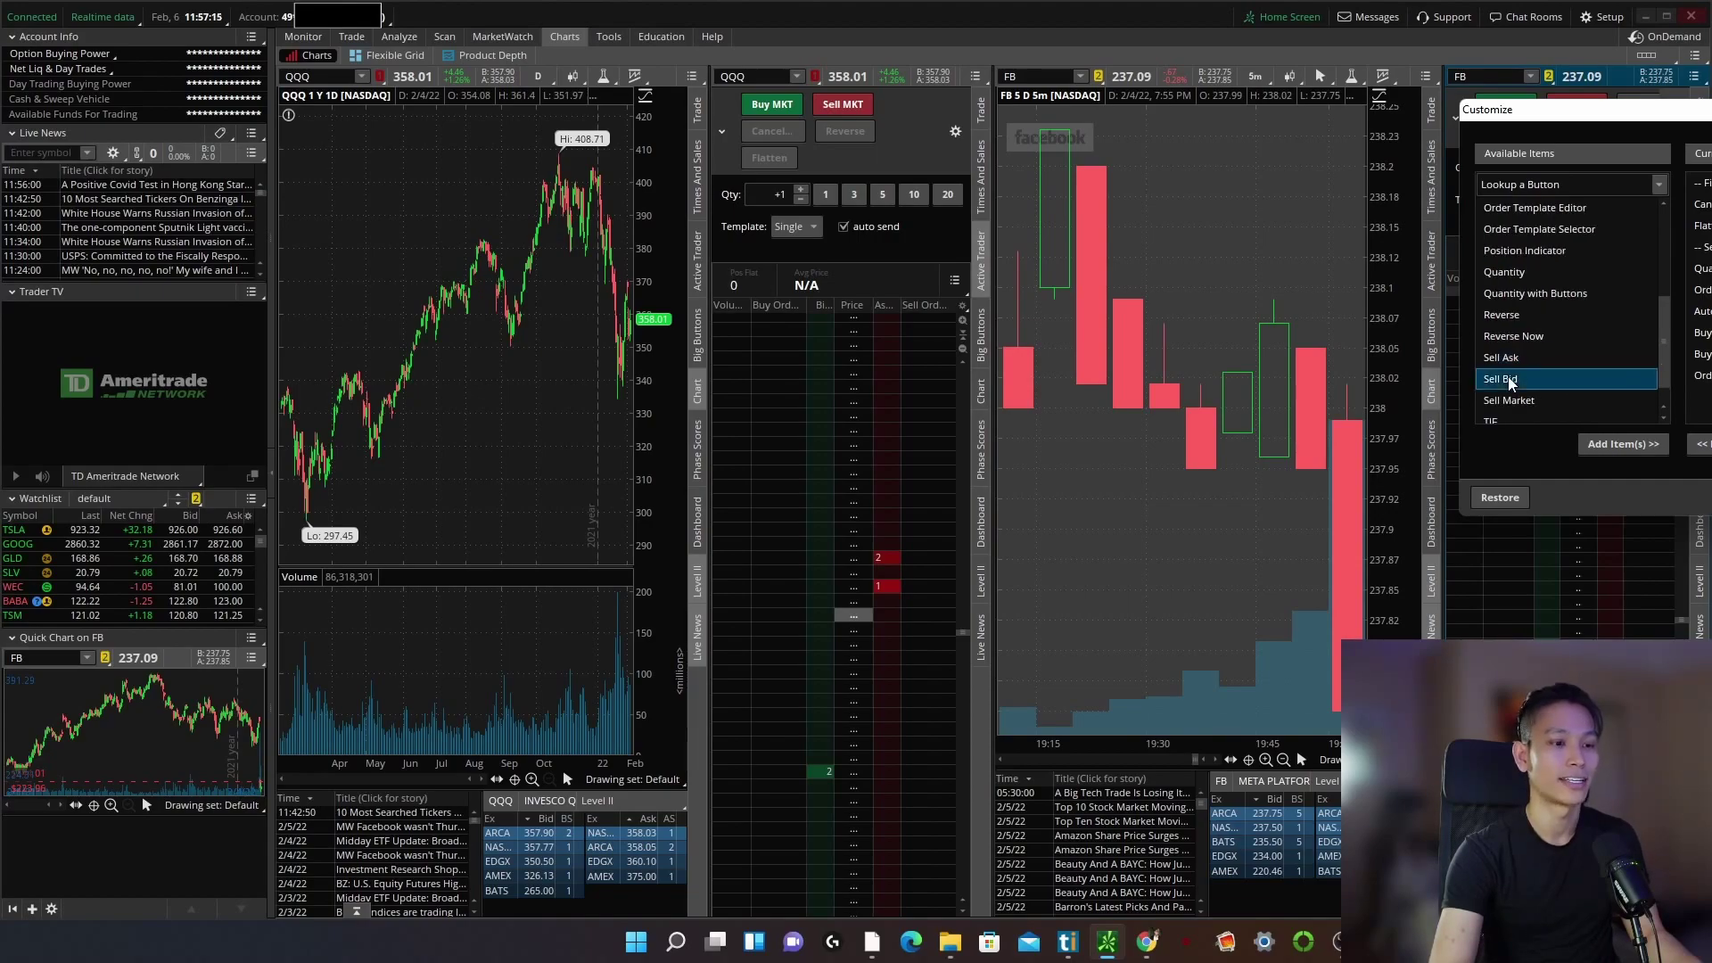
Add Sell Ask and order buttons as Join the Bid, Buy the Ask, Sell the Bid, Join the Ask, Flatten, Cancel.
{"action": "left_click_drag", "start_coordinate": [1703, 332], "coordinate": [1703, 226]}
{"action": "left_click_drag", "start_coordinate": [1702, 354], "coordinate": [1703, 205]}
{"action": "left_click", "coordinate": [1704, 227]}
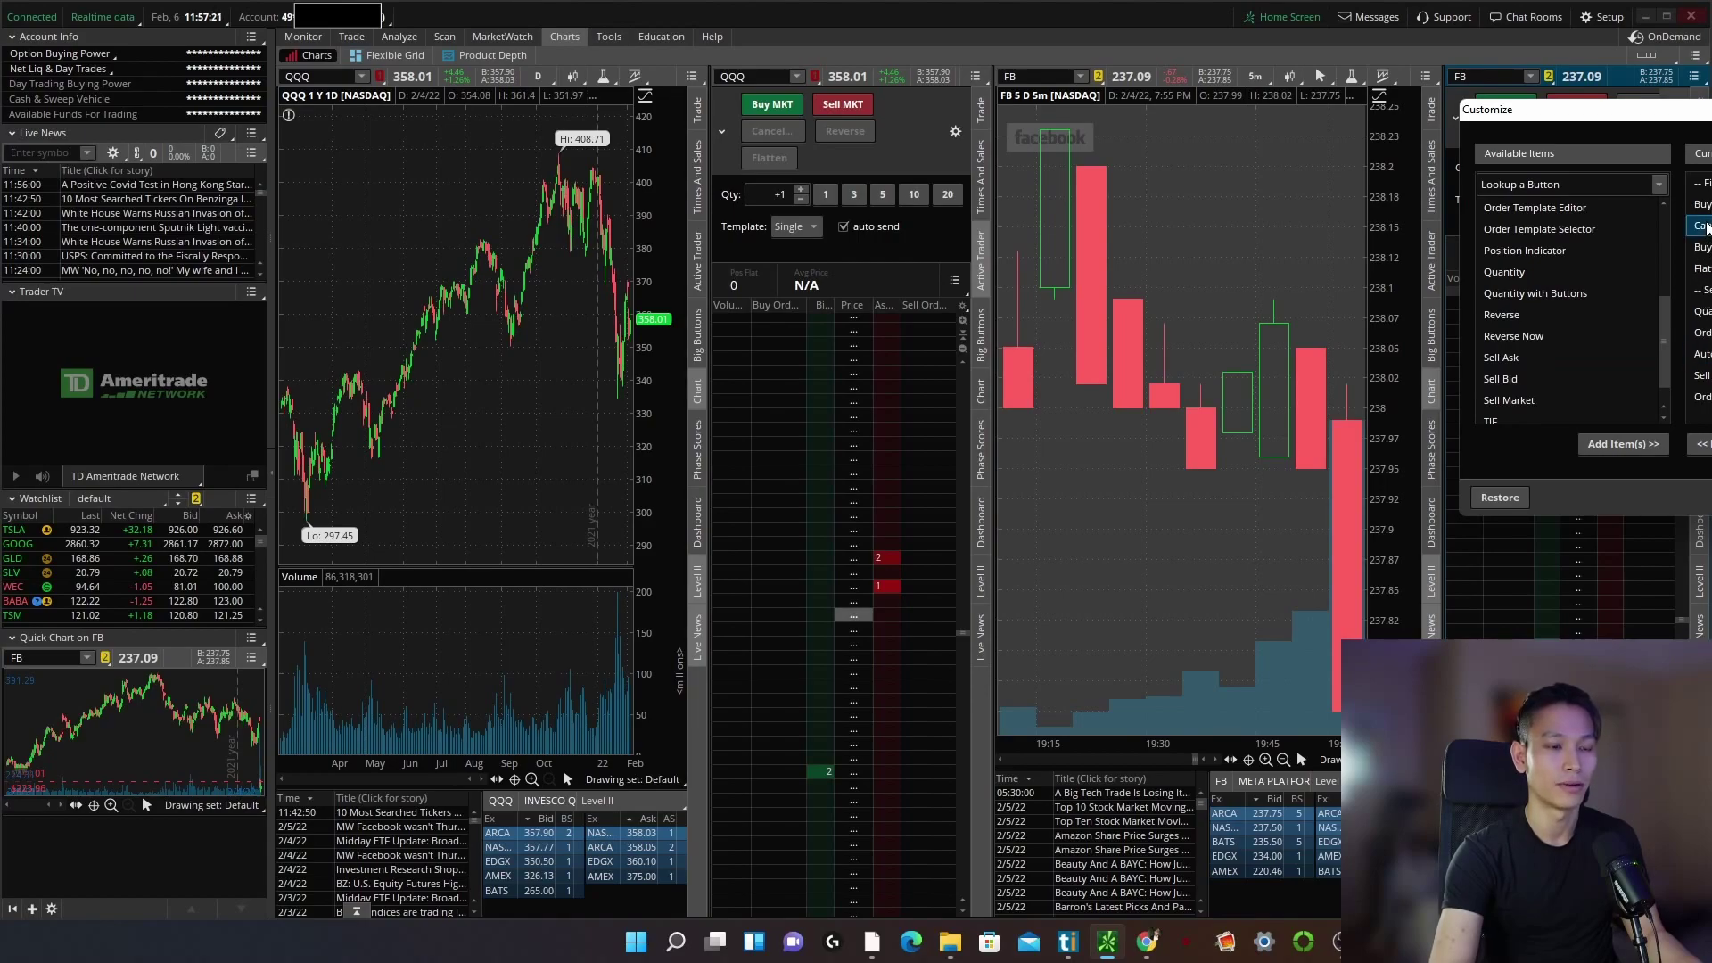
{"action": "left_click_drag", "start_coordinate": [1703, 226], "coordinate": [1703, 269]}
{"action": "left_click_drag", "start_coordinate": [1703, 376], "coordinate": [1702, 247]}
{"action": "left_click", "coordinate": [1703, 226]}
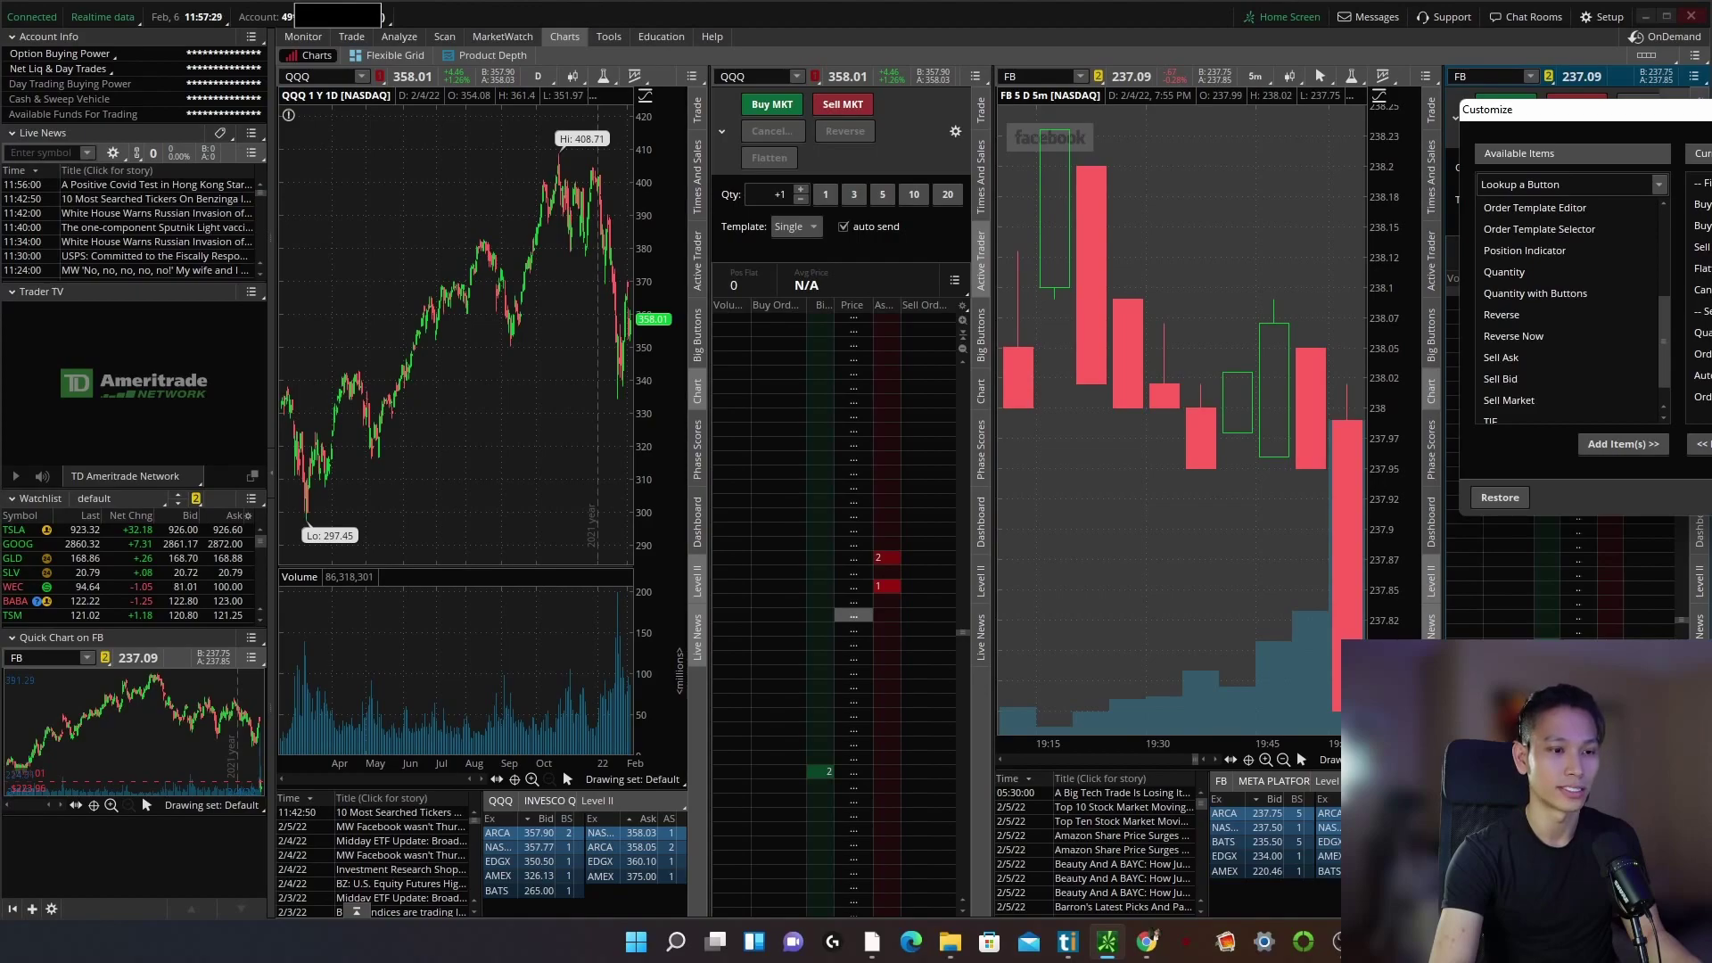
{"action": "double_click", "coordinate": [1505, 357]}
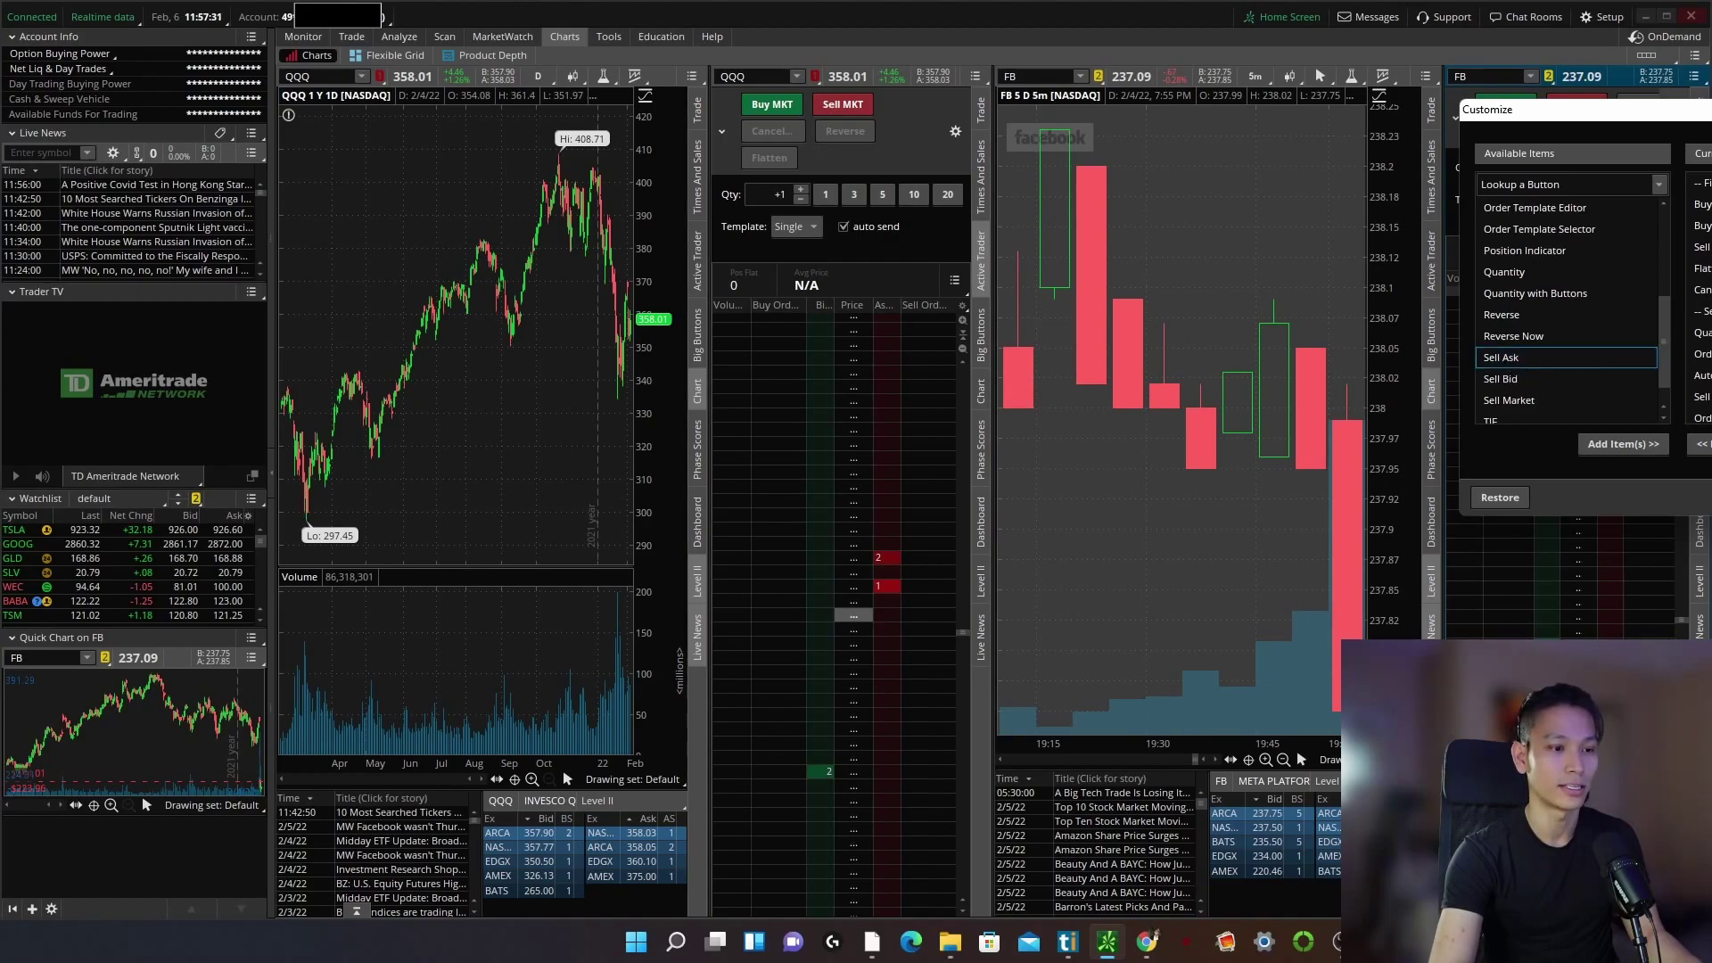
{"action": "left_click_drag", "start_coordinate": [1703, 397], "coordinate": [1703, 268]}
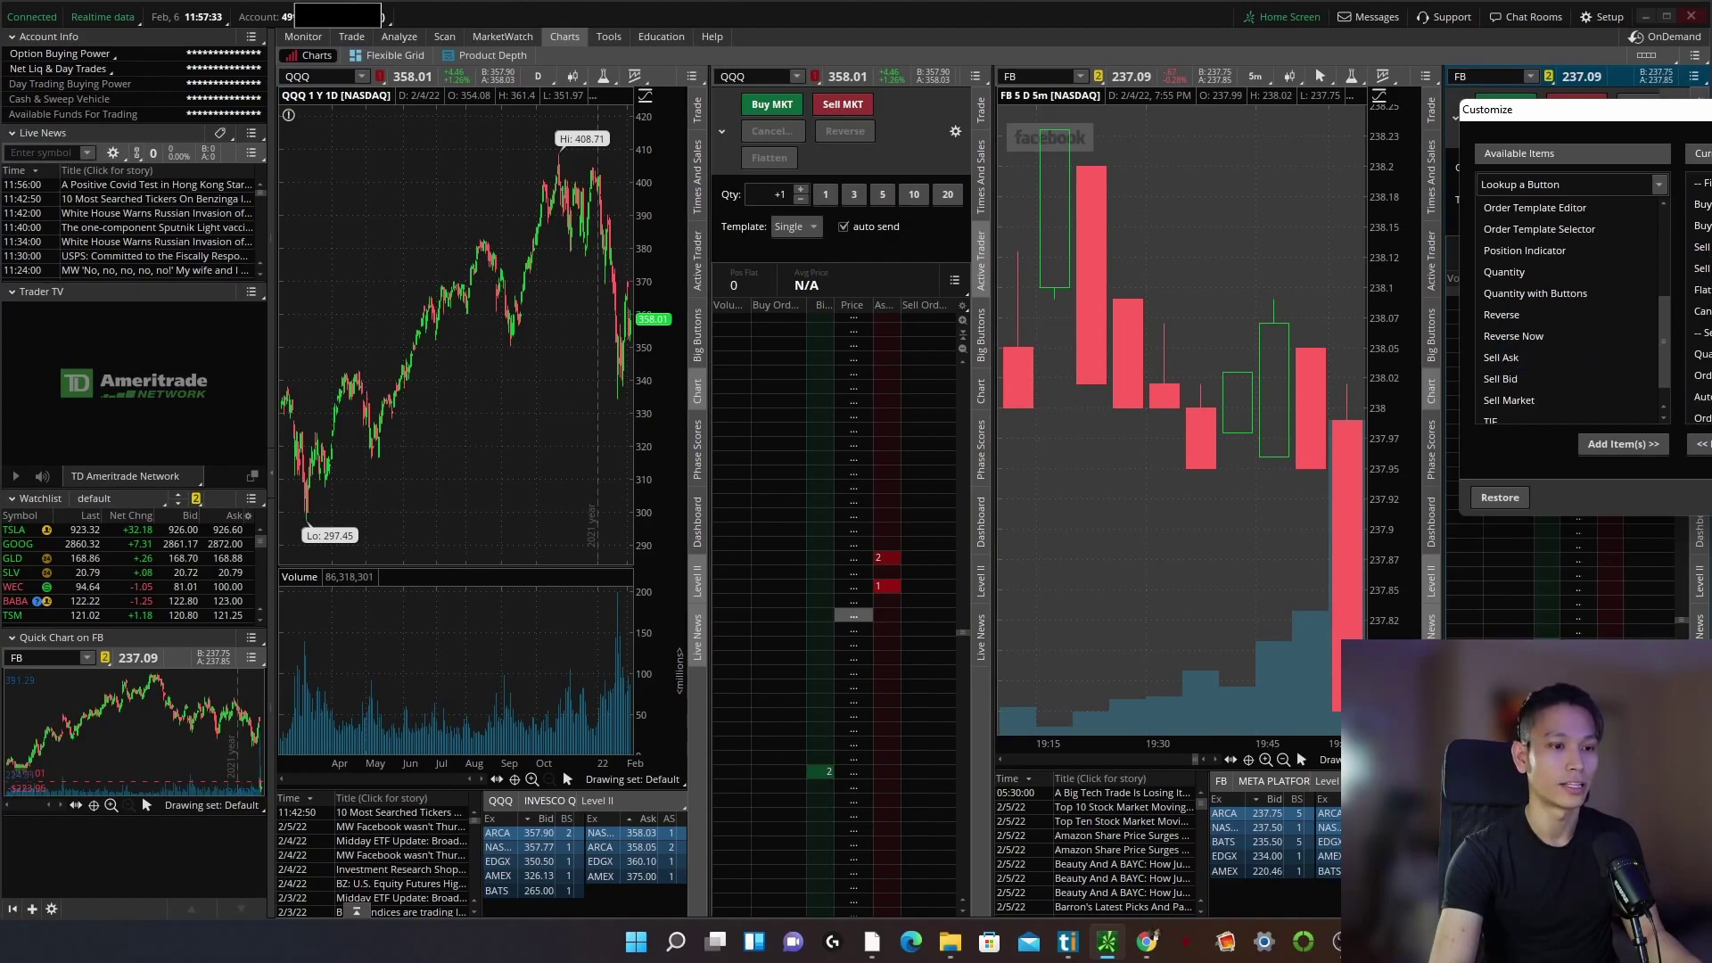
{"action": "key", "text": "Return"}
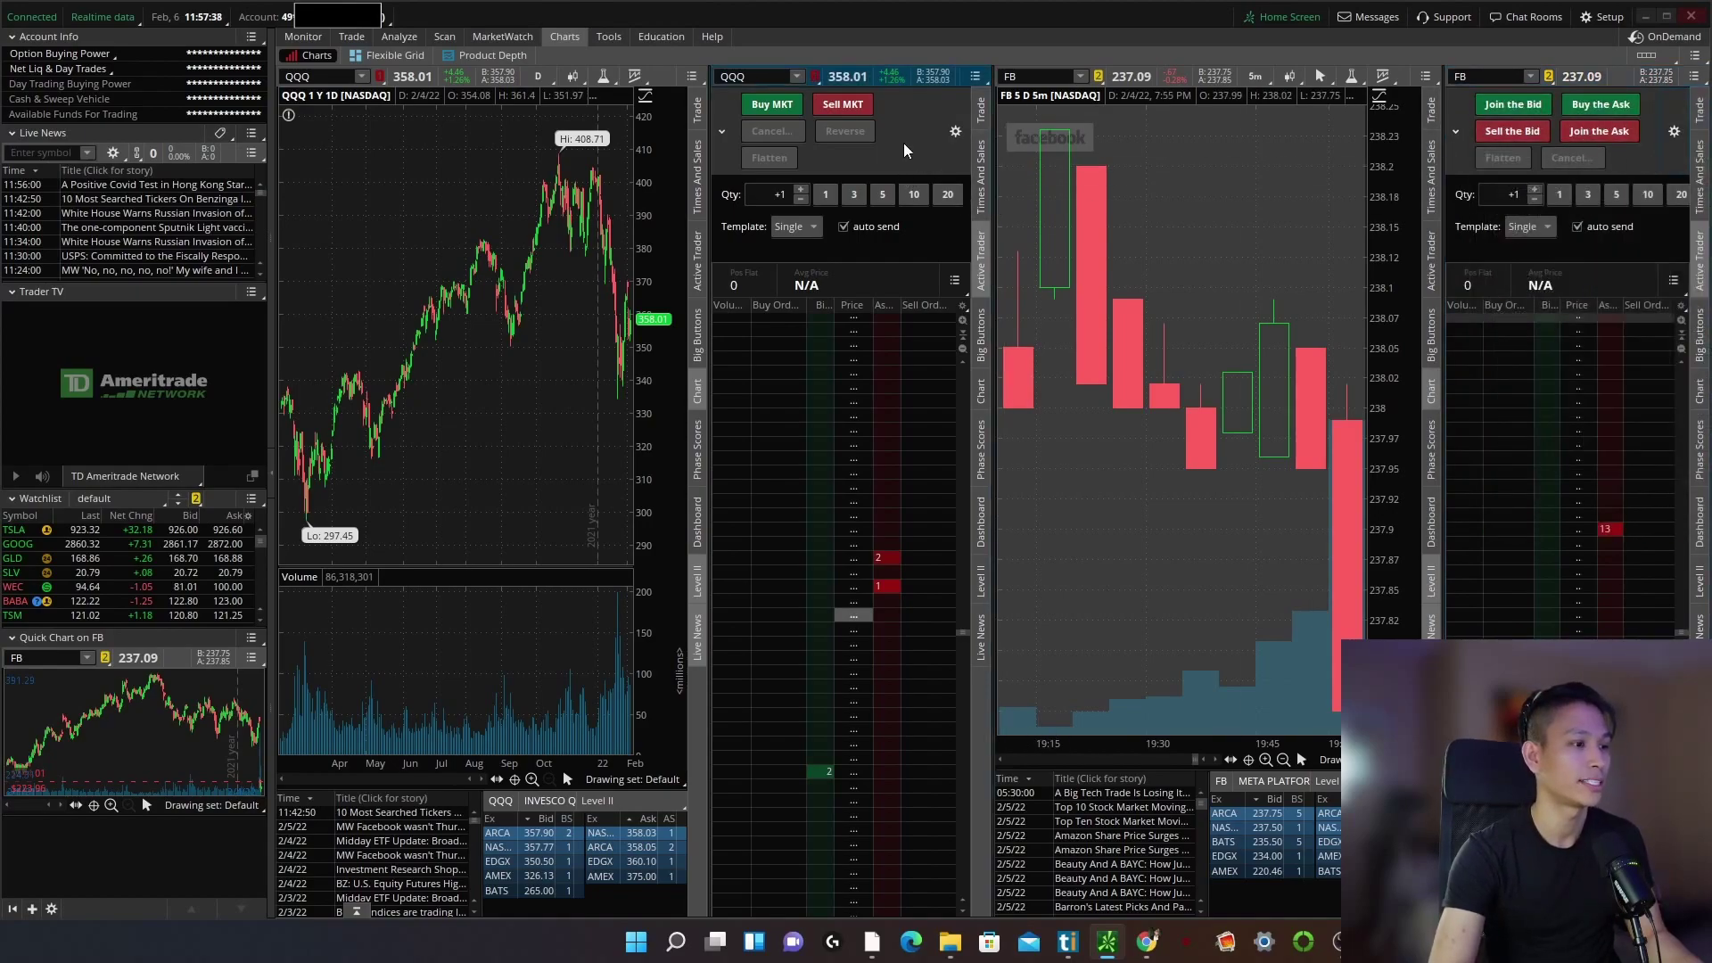
Remove Buy Market, Sell Market and Reverse from the QQQ ladder's order buttons.
{"action": "left_click", "coordinate": [954, 132]}
{"action": "double_click", "coordinate": [998, 201]}
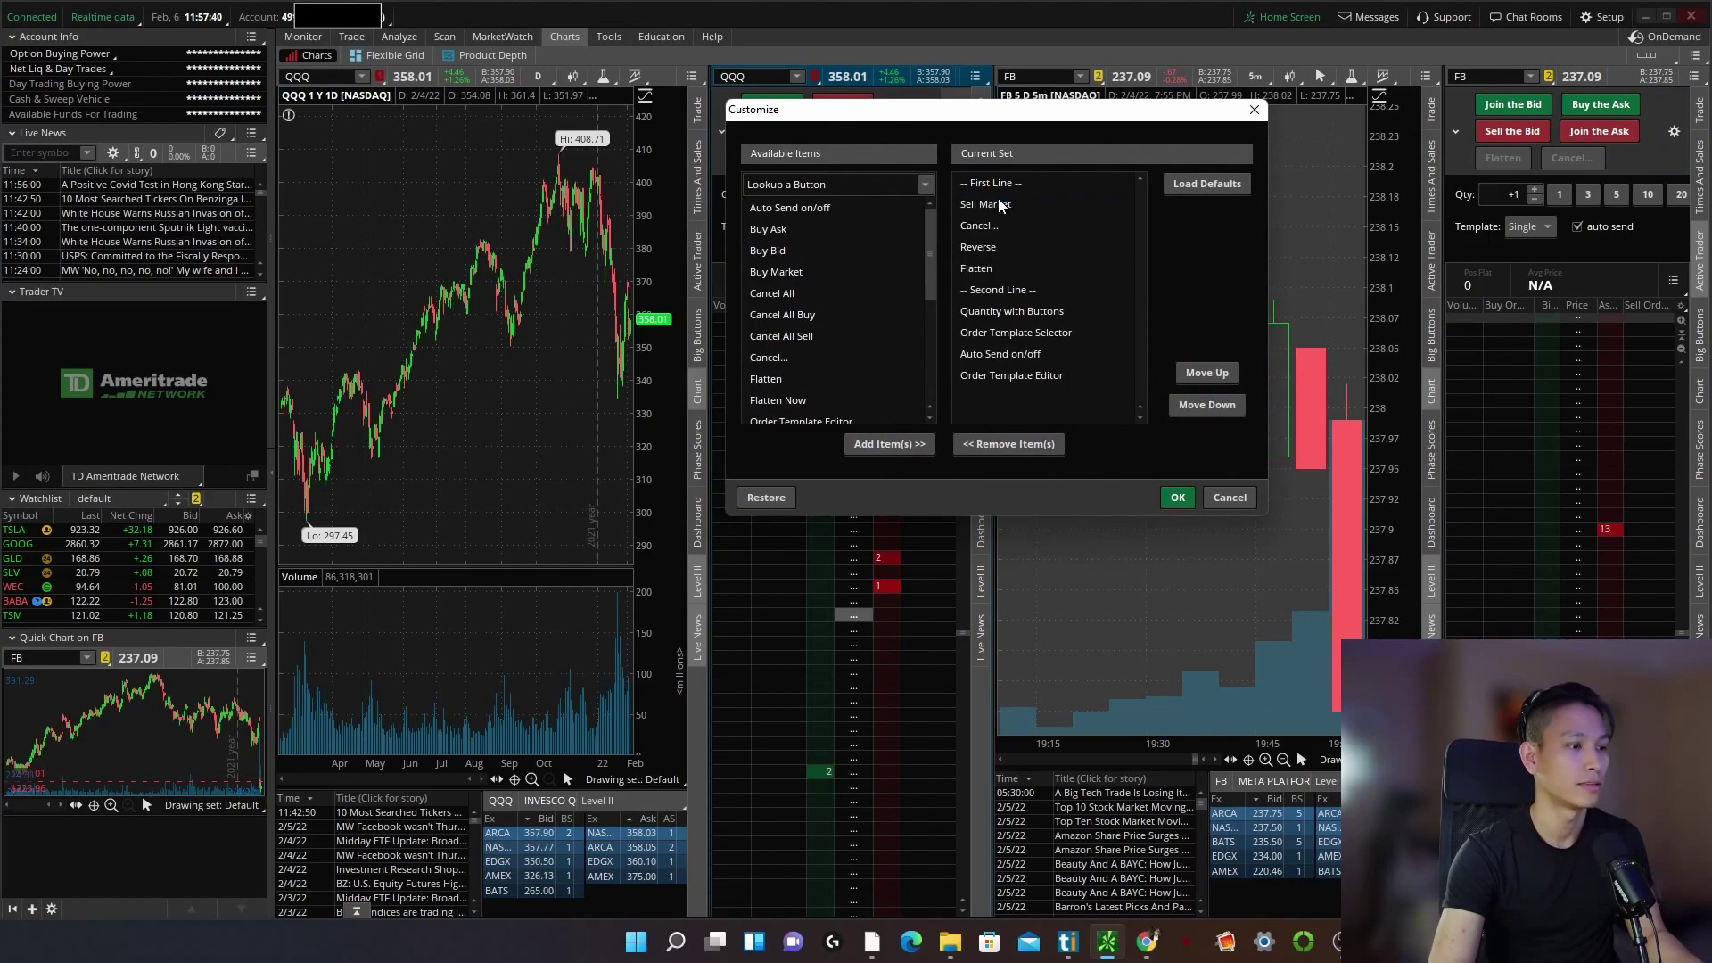
{"action": "left_click", "coordinate": [994, 200]}
{"action": "double_click", "coordinate": [992, 198]}
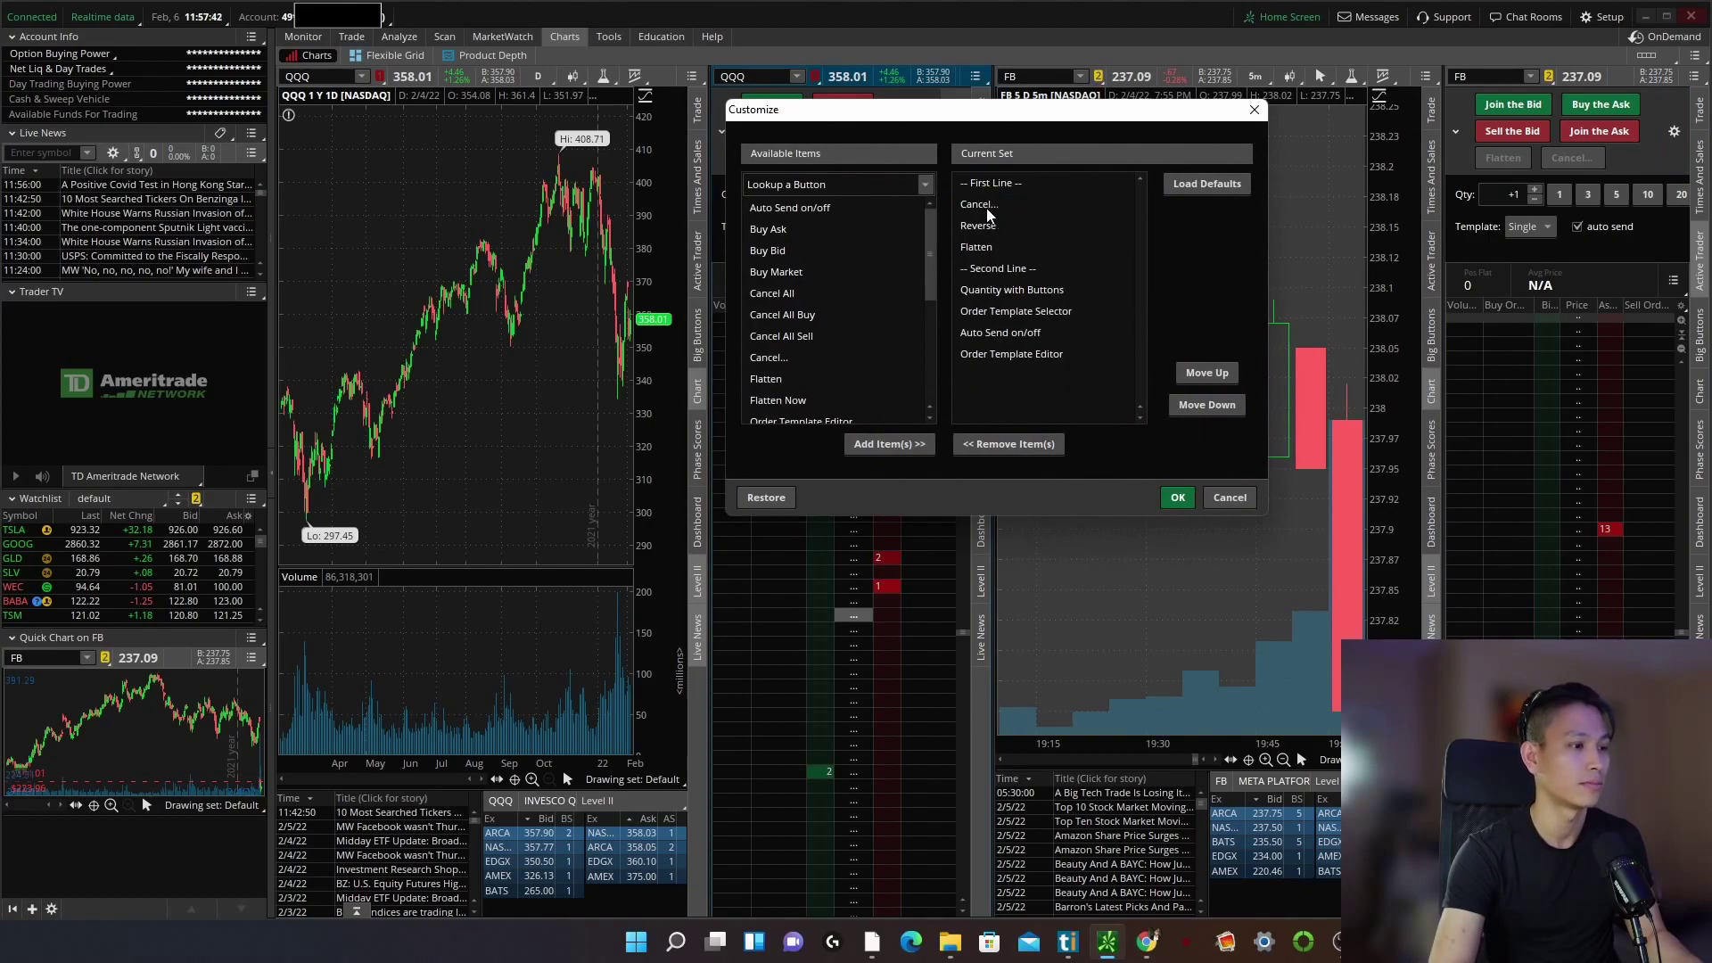
{"action": "left_click", "coordinate": [991, 223]}
{"action": "double_click", "coordinate": [992, 223]}
Add the Sell Ask, Sell Bid, Buy Ask and Buy Bid buttons to the QQQ set.
{"action": "scroll", "coordinate": [803, 268], "scroll_direction": "down", "scroll_amount": 3}
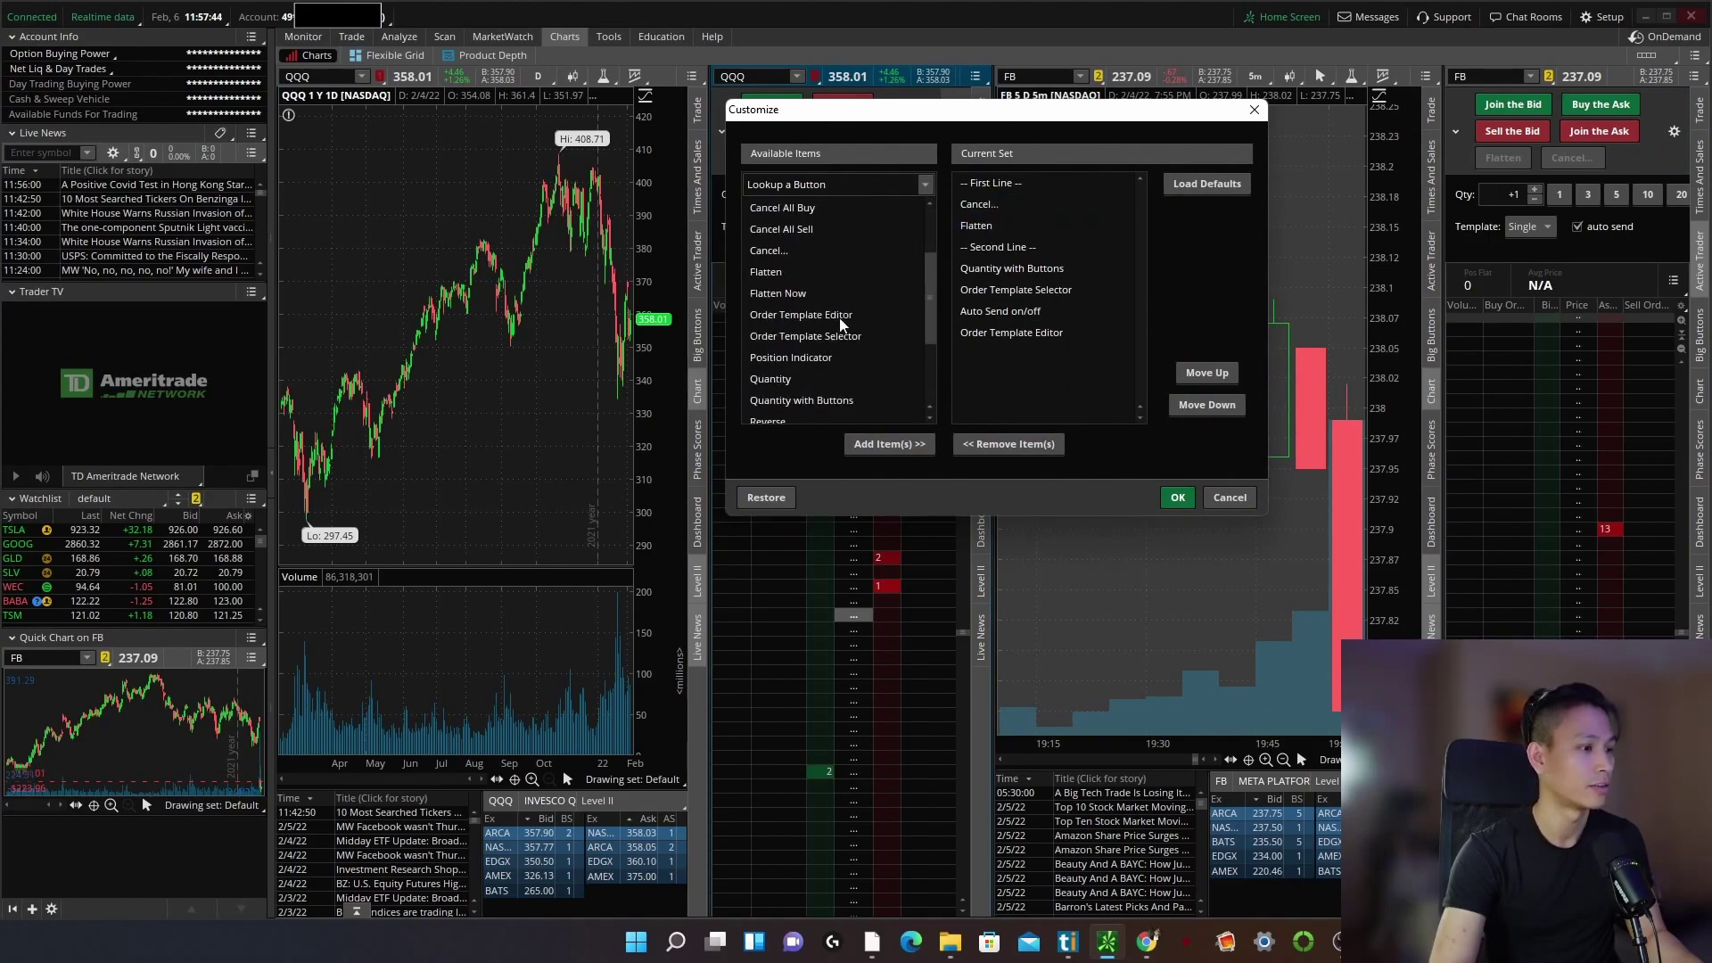
{"action": "scroll", "coordinate": [838, 357], "scroll_direction": "up", "scroll_amount": 3}
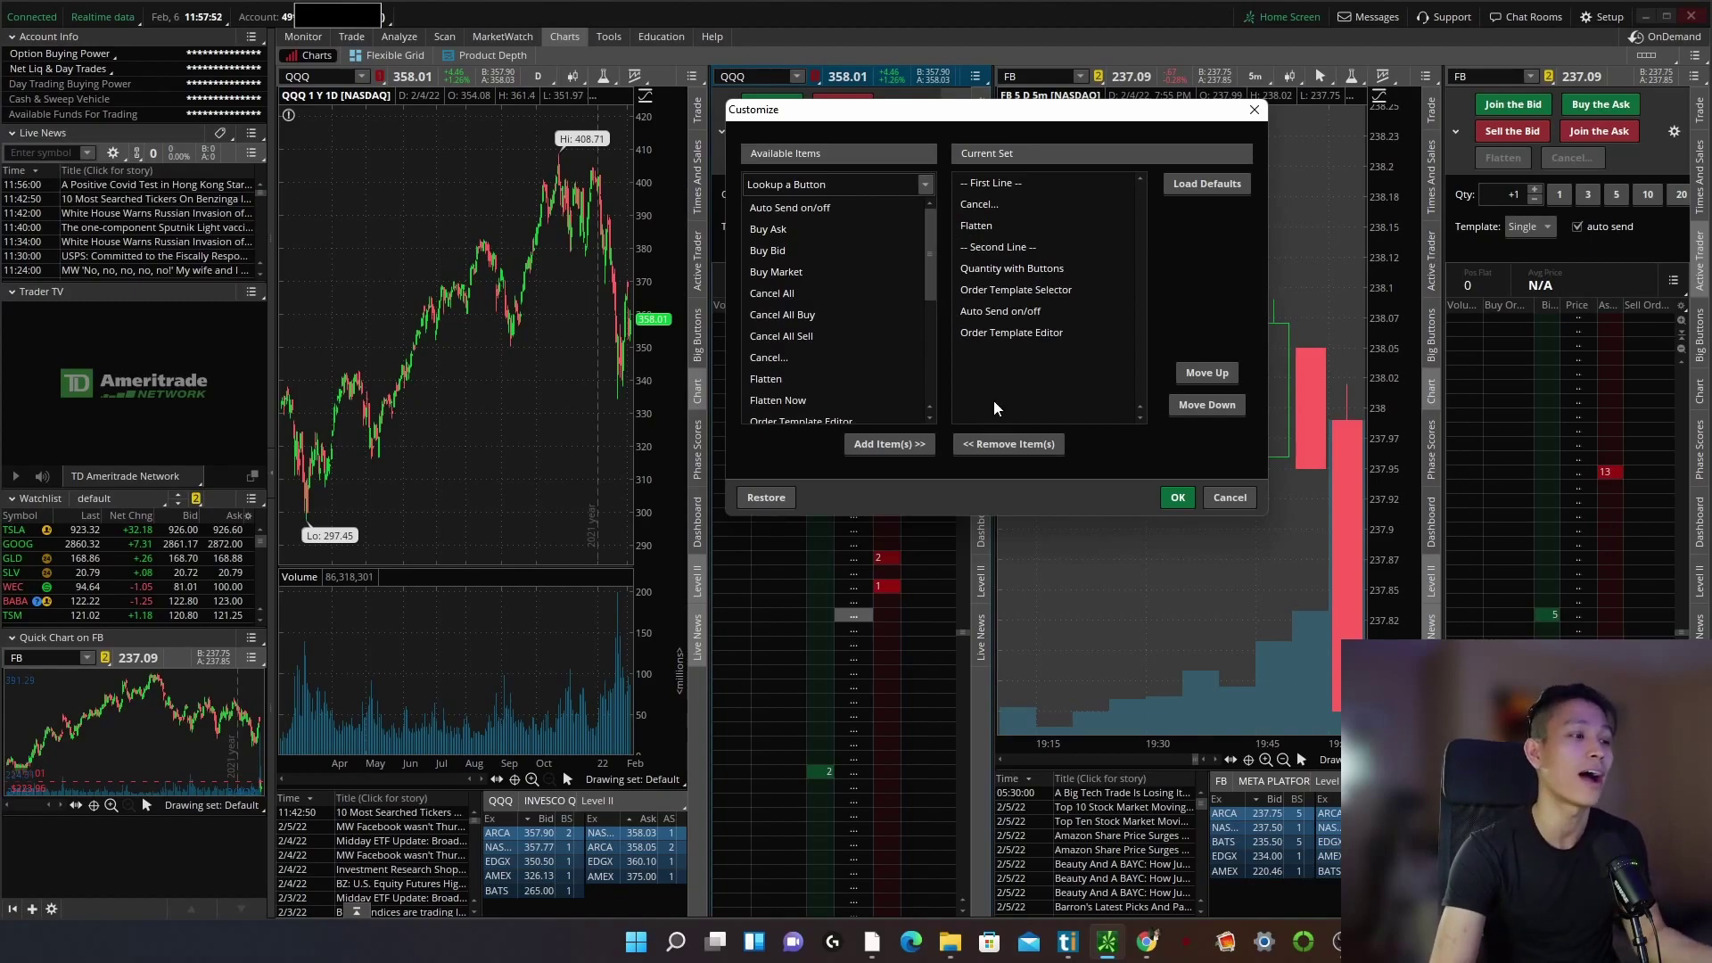
{"action": "scroll", "coordinate": [825, 392], "scroll_direction": "down", "scroll_amount": 4}
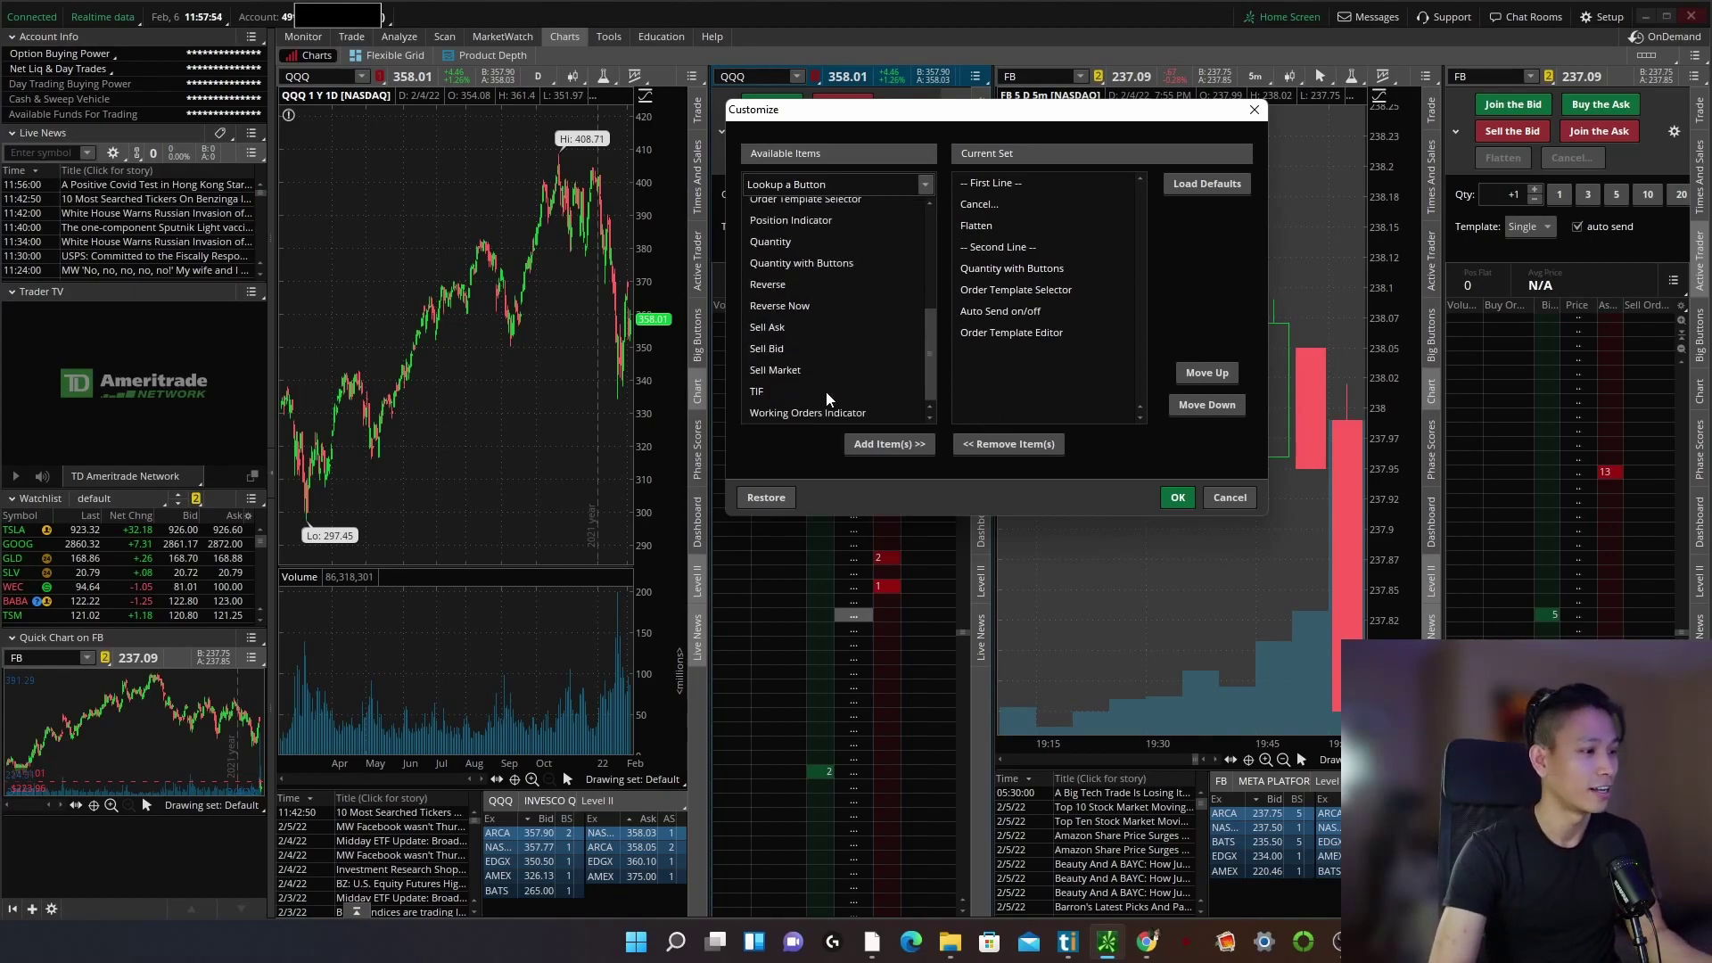
{"action": "double_click", "coordinate": [768, 327]}
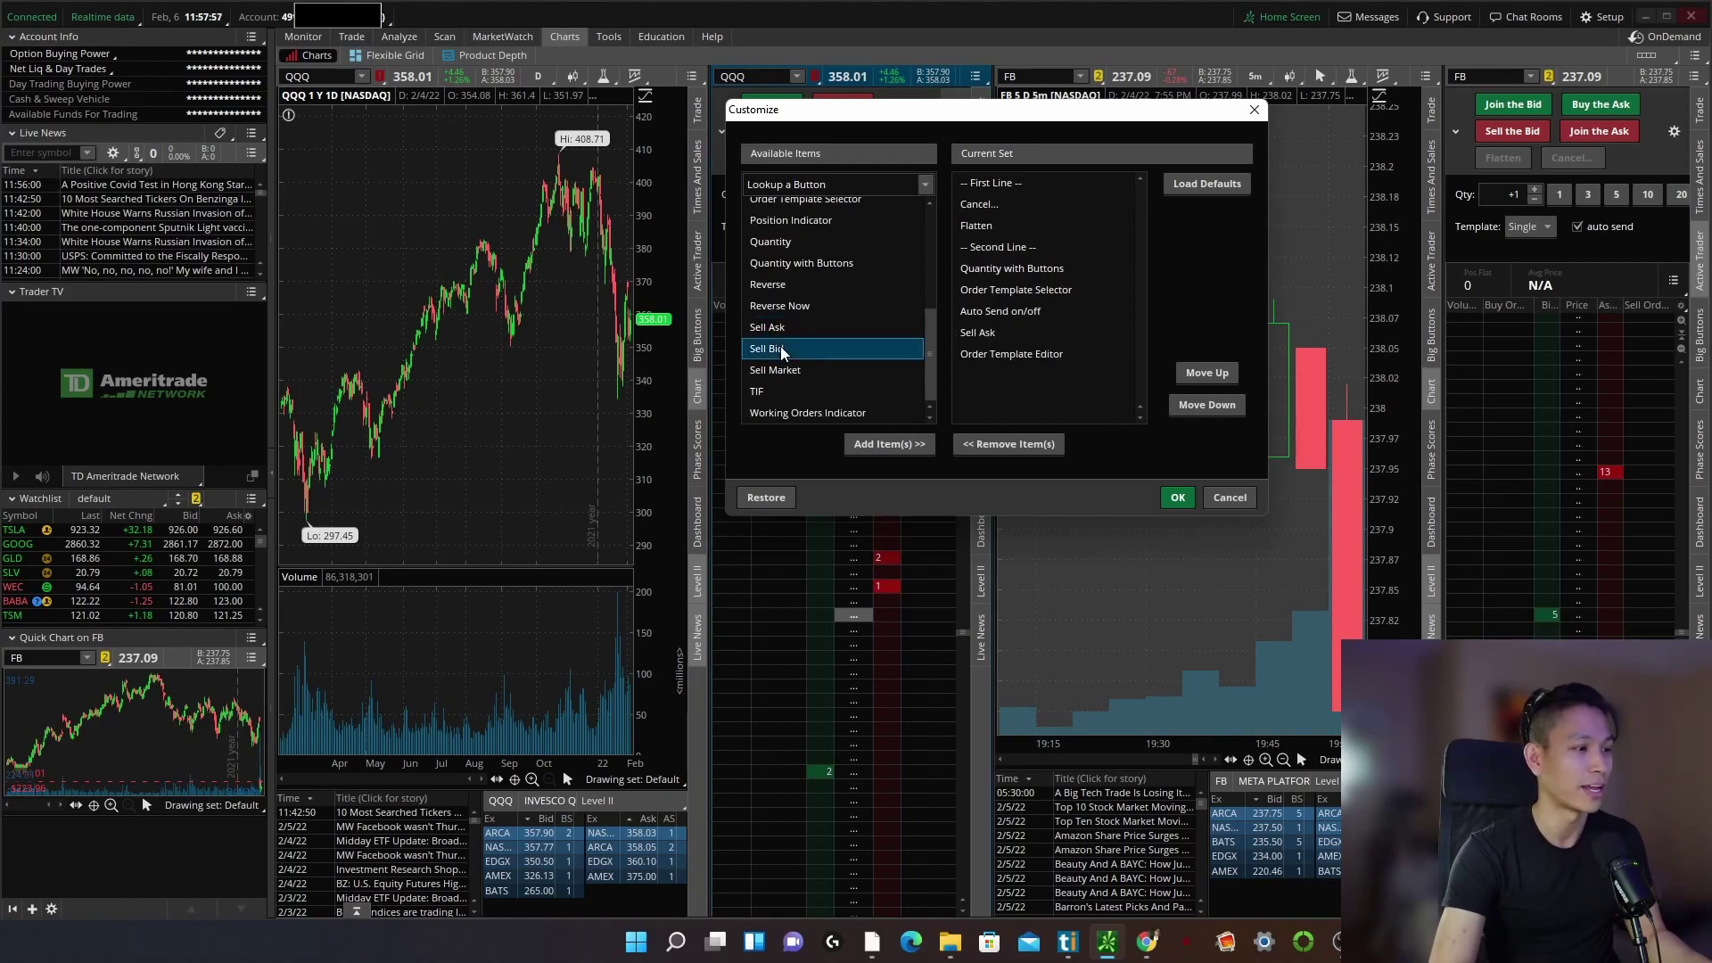
{"action": "double_click", "coordinate": [779, 348]}
{"action": "scroll", "coordinate": [767, 381], "scroll_direction": "up", "scroll_amount": 5}
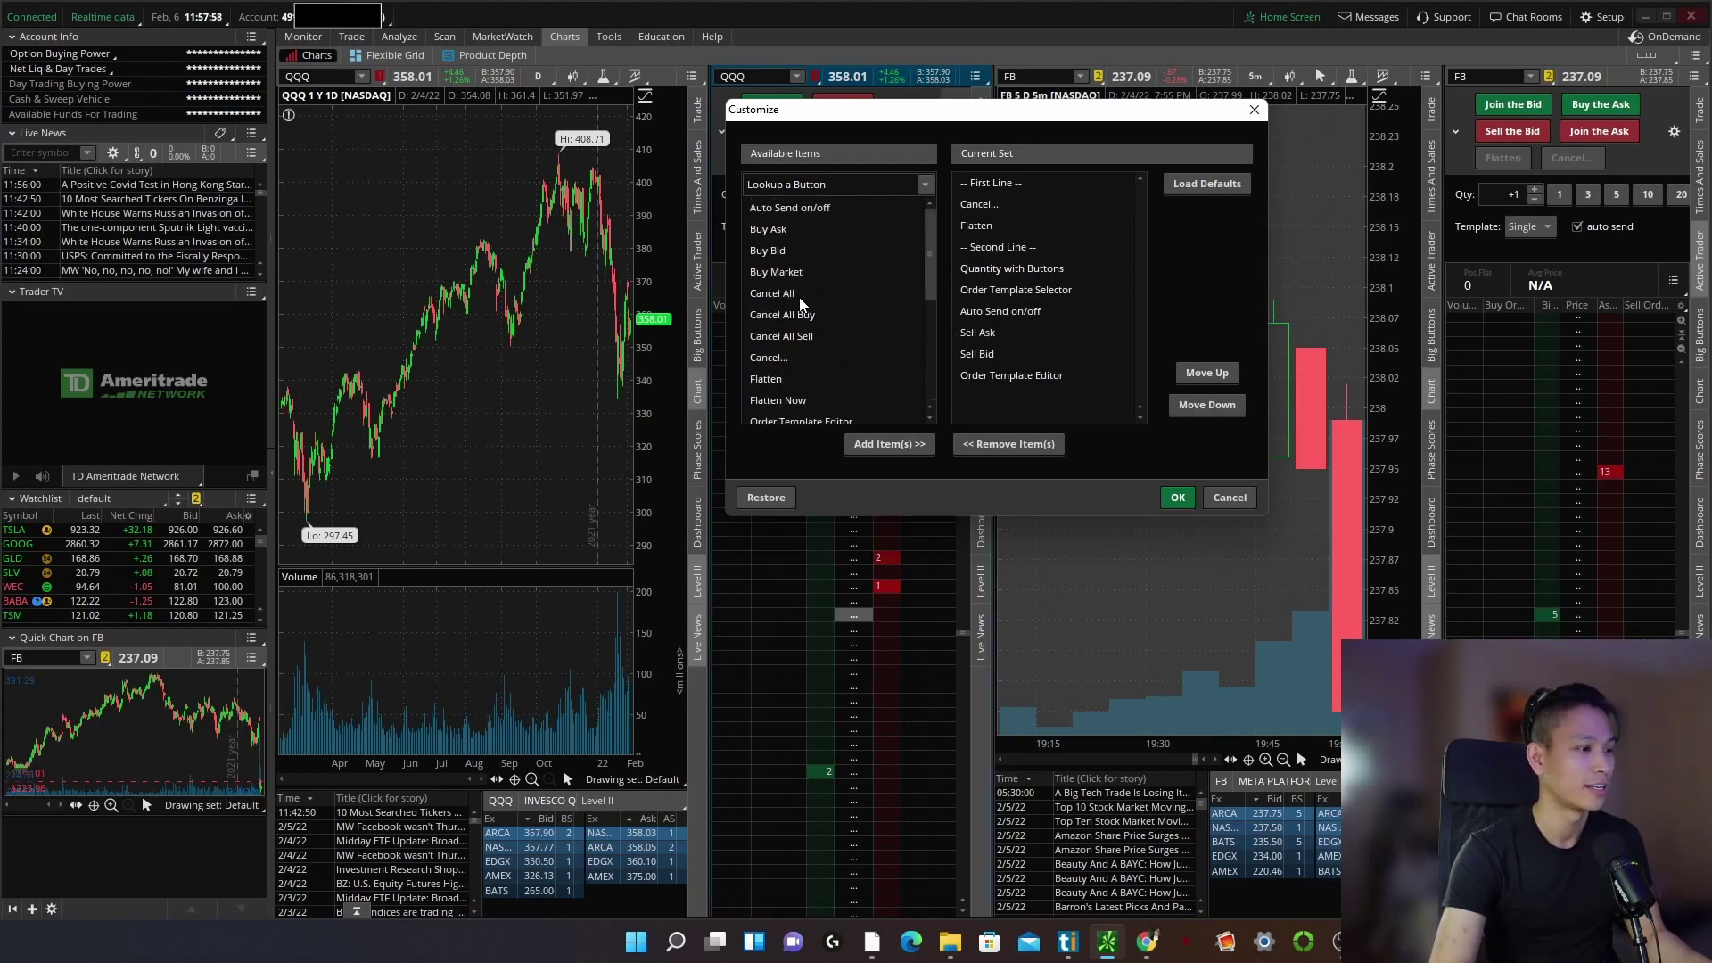
{"action": "double_click", "coordinate": [770, 229]}
{"action": "left_click", "coordinate": [769, 251]}
{"action": "double_click", "coordinate": [769, 250]}
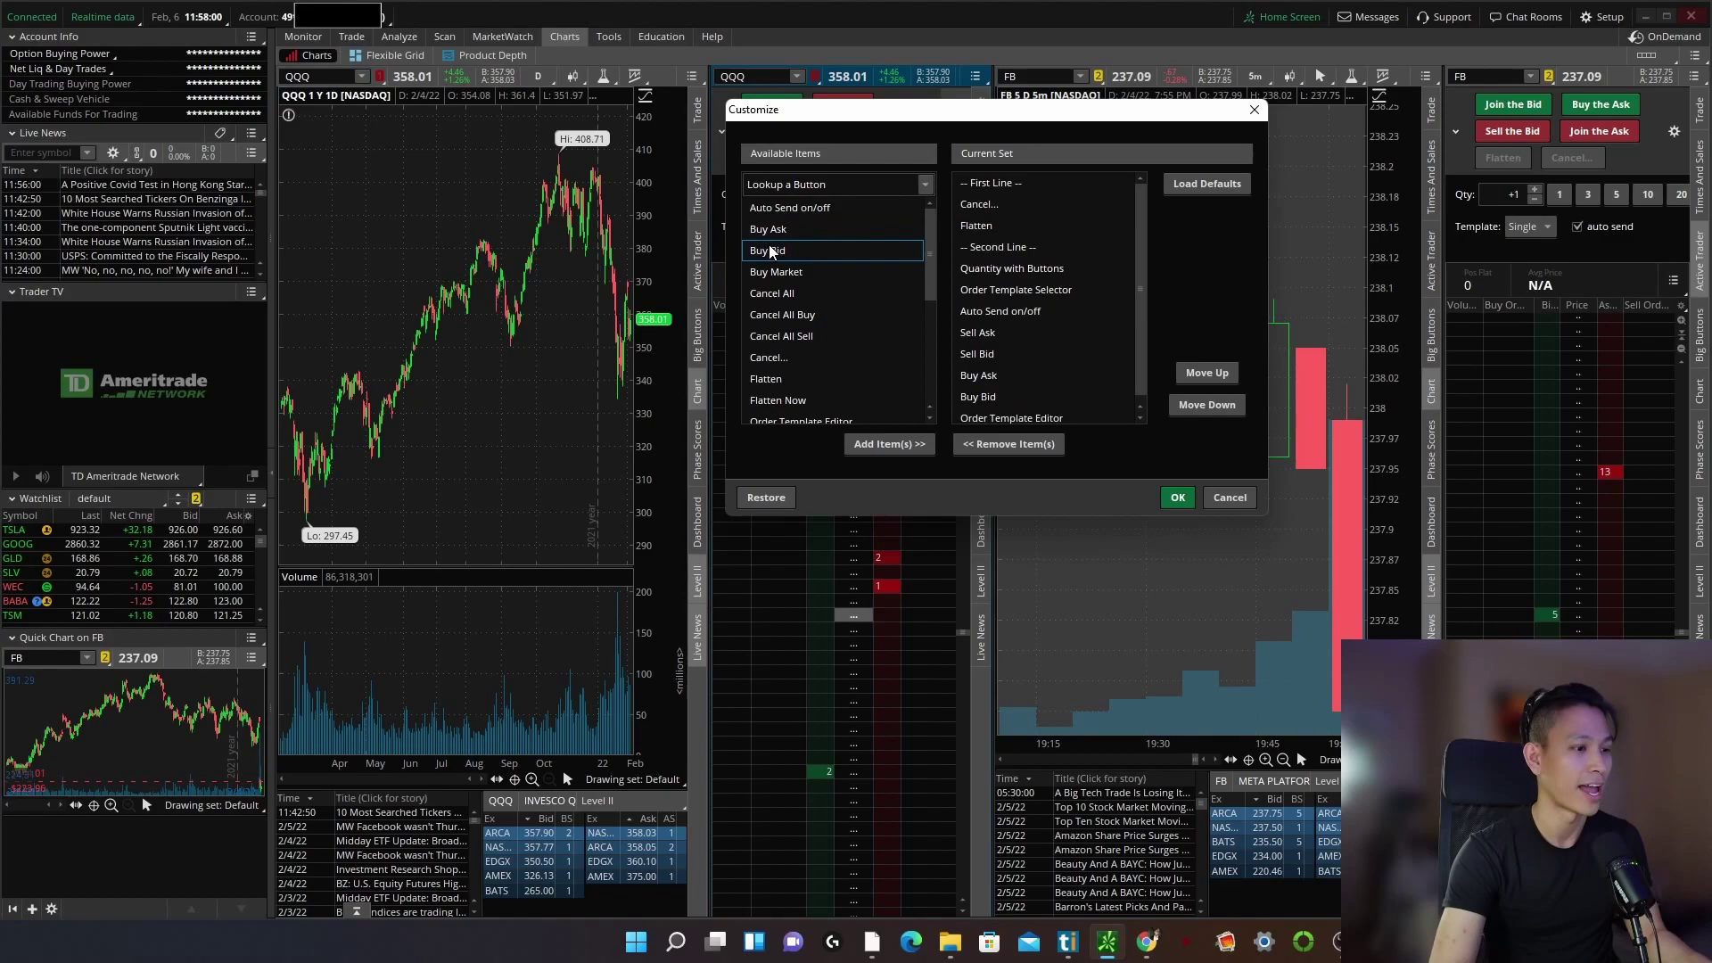
Move Buy Bid and then Buy Ask to the start of the first button row.
{"action": "left_click", "coordinate": [981, 378], "text": "shift"}
{"action": "left_click", "coordinate": [988, 394]}
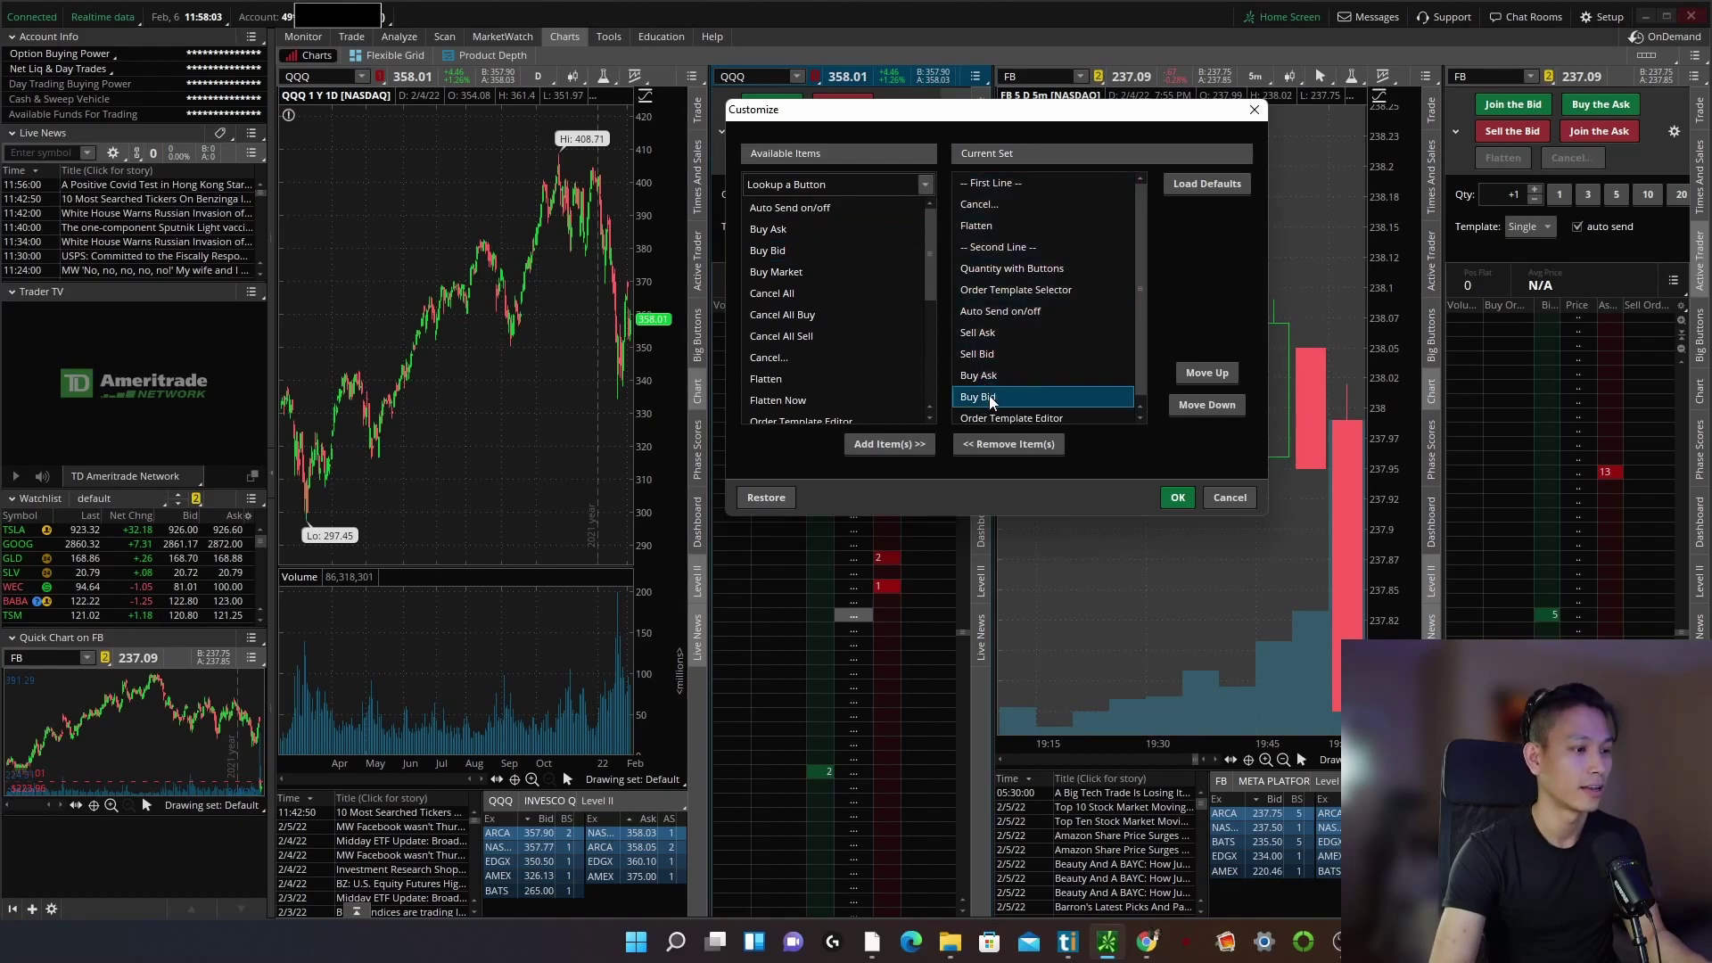
{"action": "left_click", "coordinate": [987, 383], "text": "shift"}
{"action": "left_click", "coordinate": [993, 393]}
{"action": "left_click_drag", "start_coordinate": [990, 390], "coordinate": [984, 337]}
{"action": "left_click", "coordinate": [983, 354]}
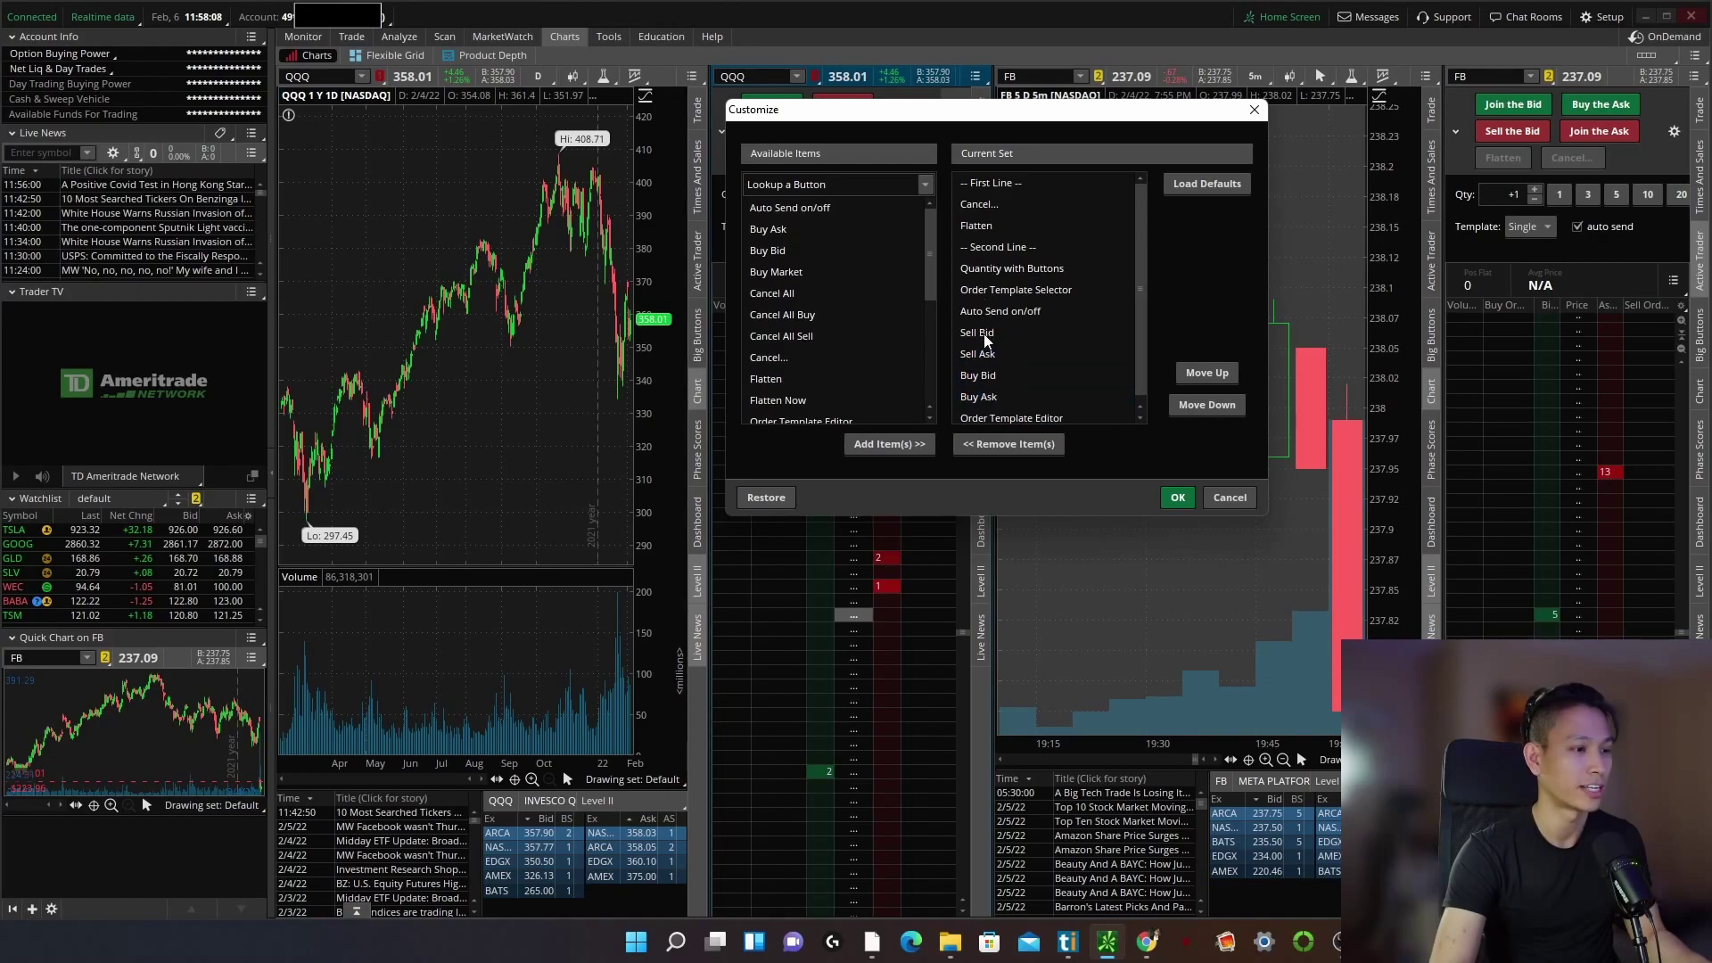
{"action": "left_click", "coordinate": [982, 398]}
{"action": "left_click", "coordinate": [983, 378]}
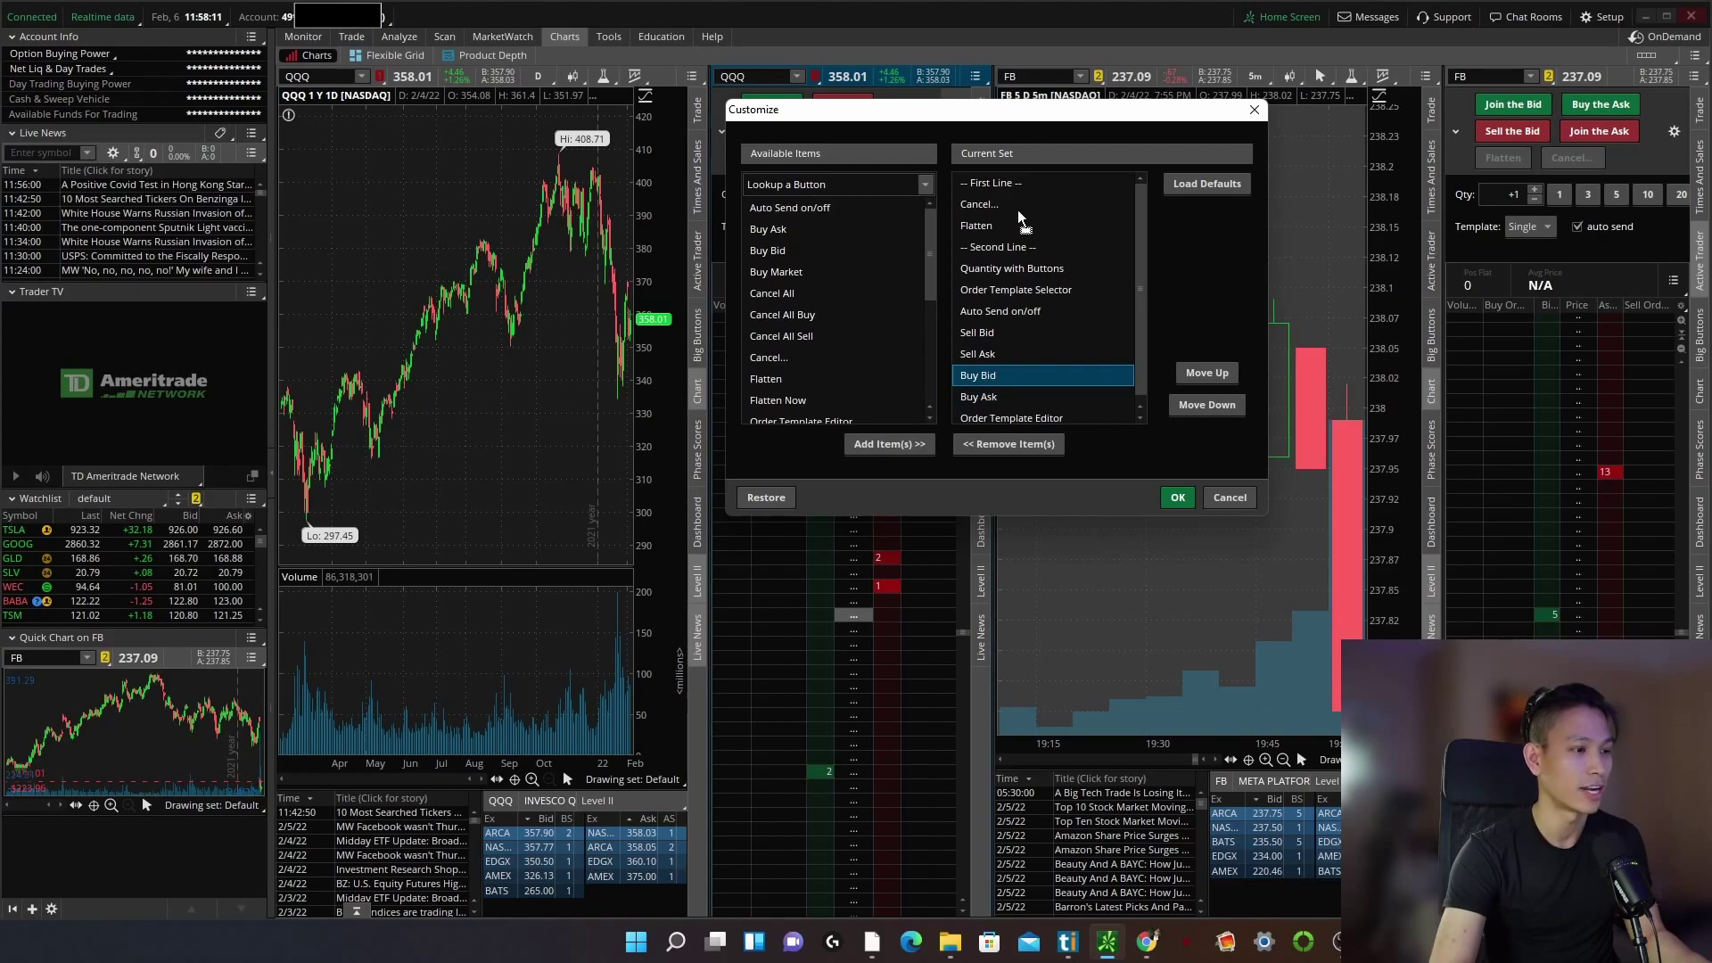
{"action": "left_click_drag", "start_coordinate": [1018, 210], "coordinate": [1015, 201]}
{"action": "left_click", "coordinate": [992, 395]}
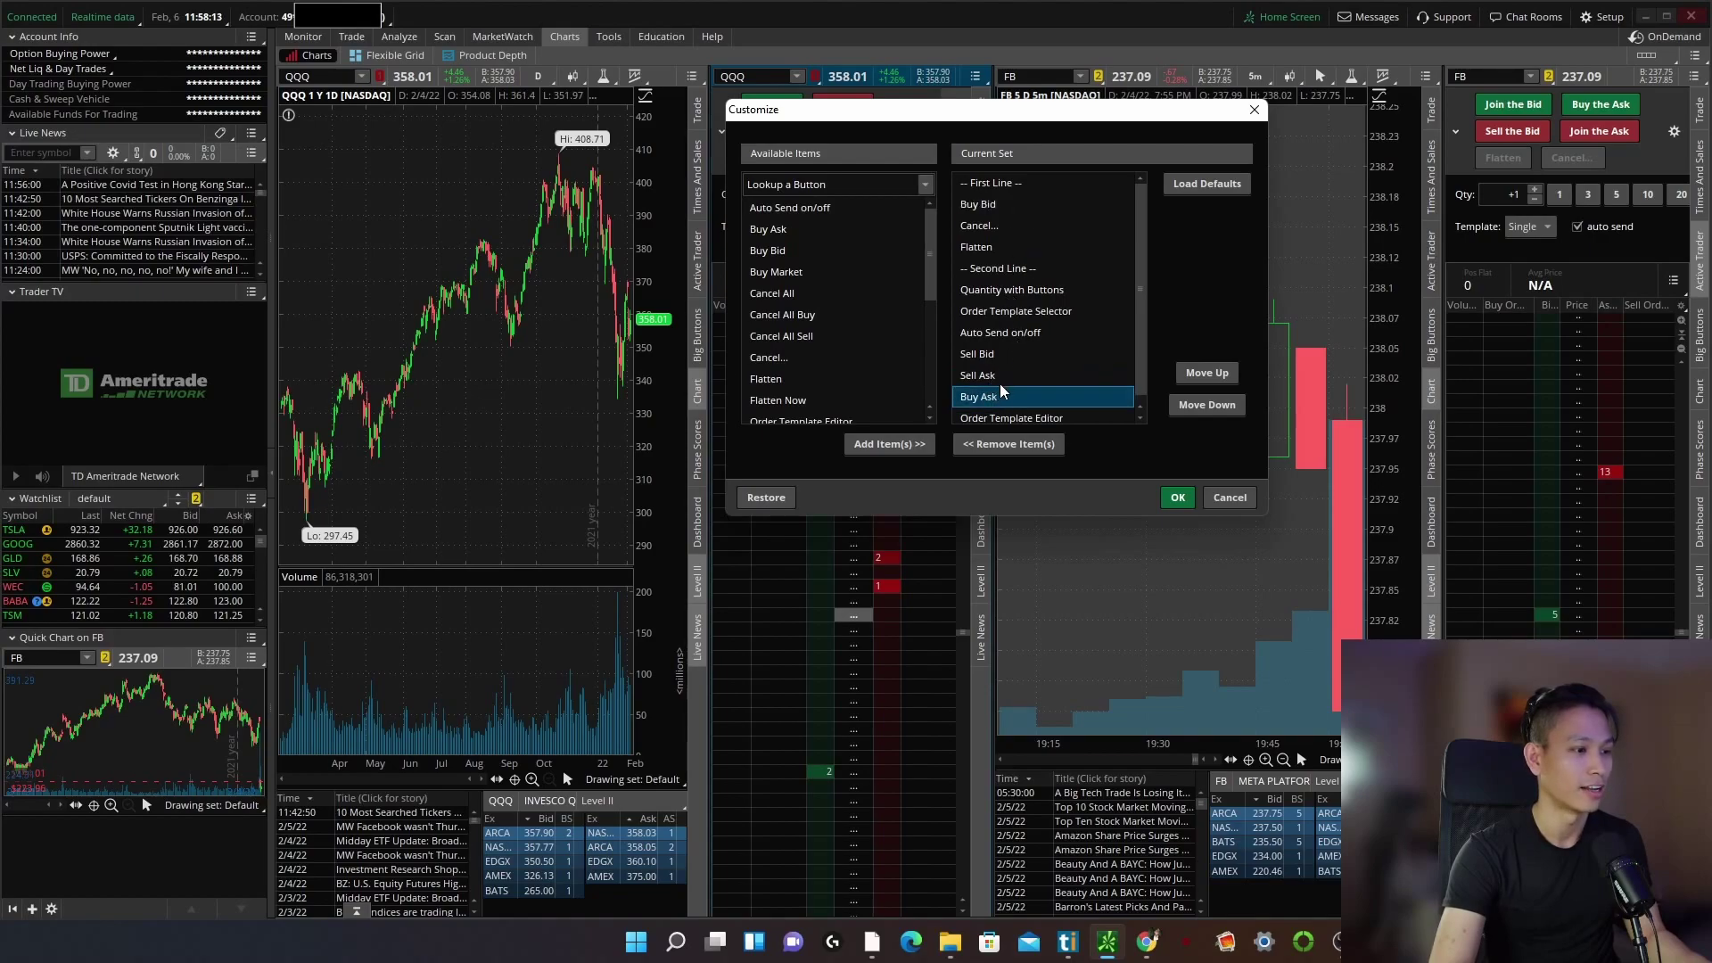
{"action": "left_click_drag", "start_coordinate": [990, 200], "coordinate": [993, 218]}
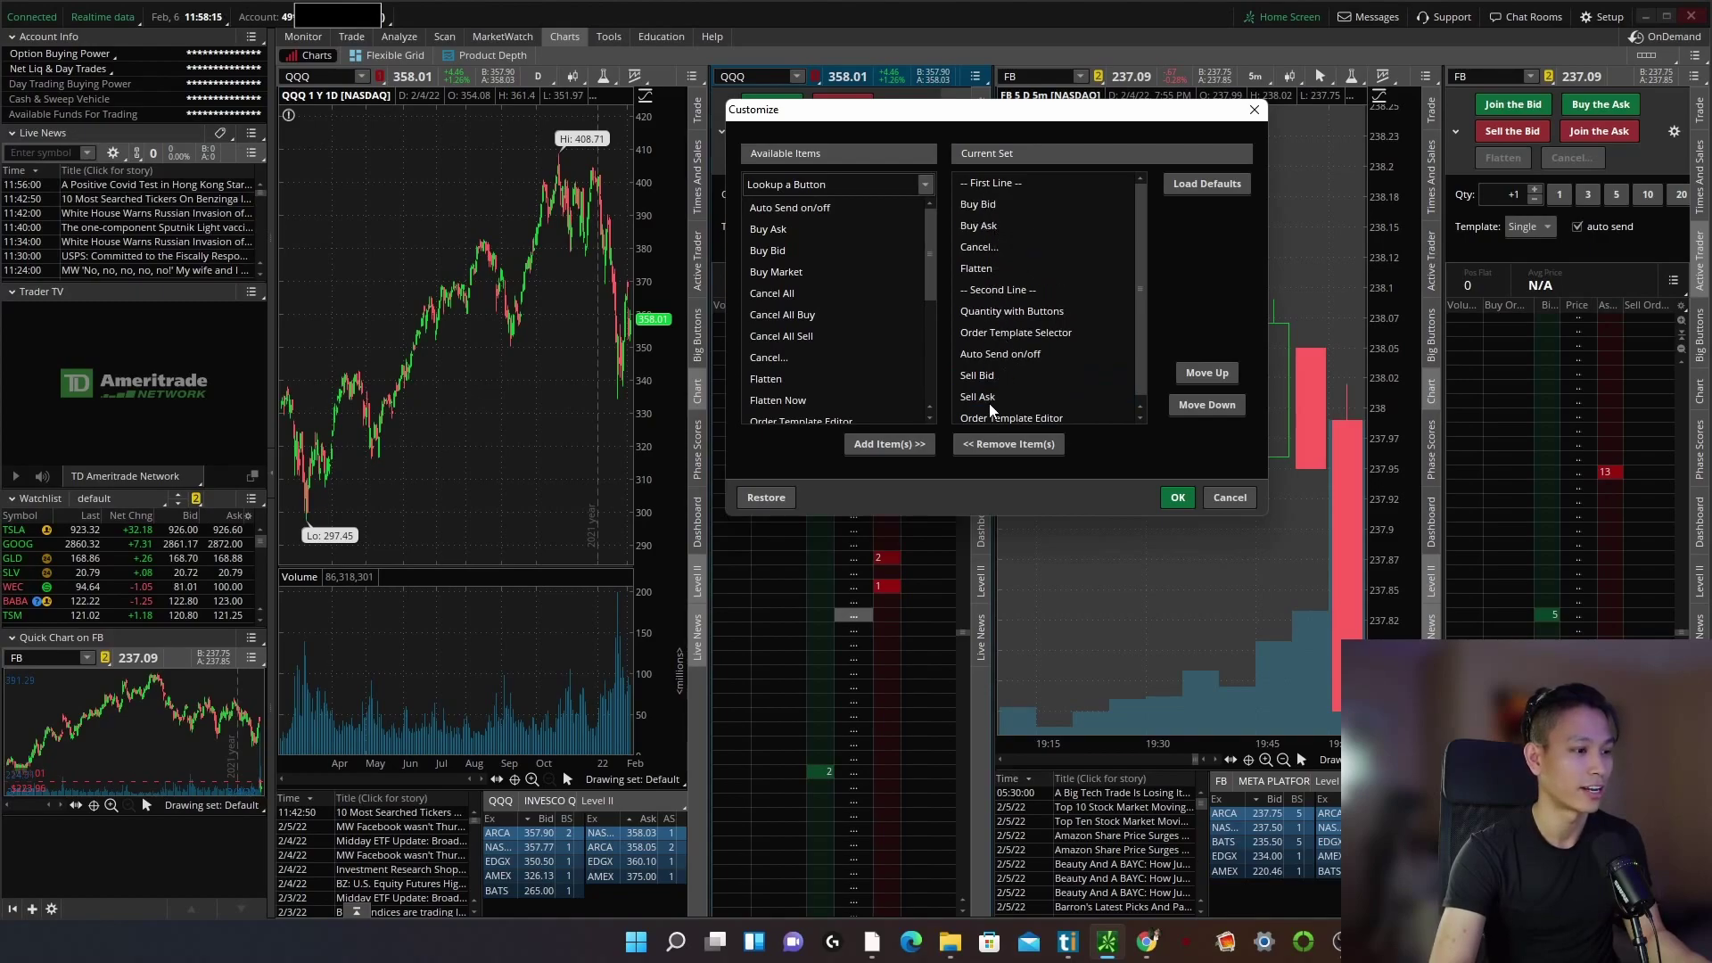
Place Sell Bid and Sell Ask after the buy buttons and apply the QQQ layout.
{"action": "left_click", "coordinate": [979, 376]}
{"action": "left_click_drag", "start_coordinate": [979, 376], "coordinate": [984, 239]}
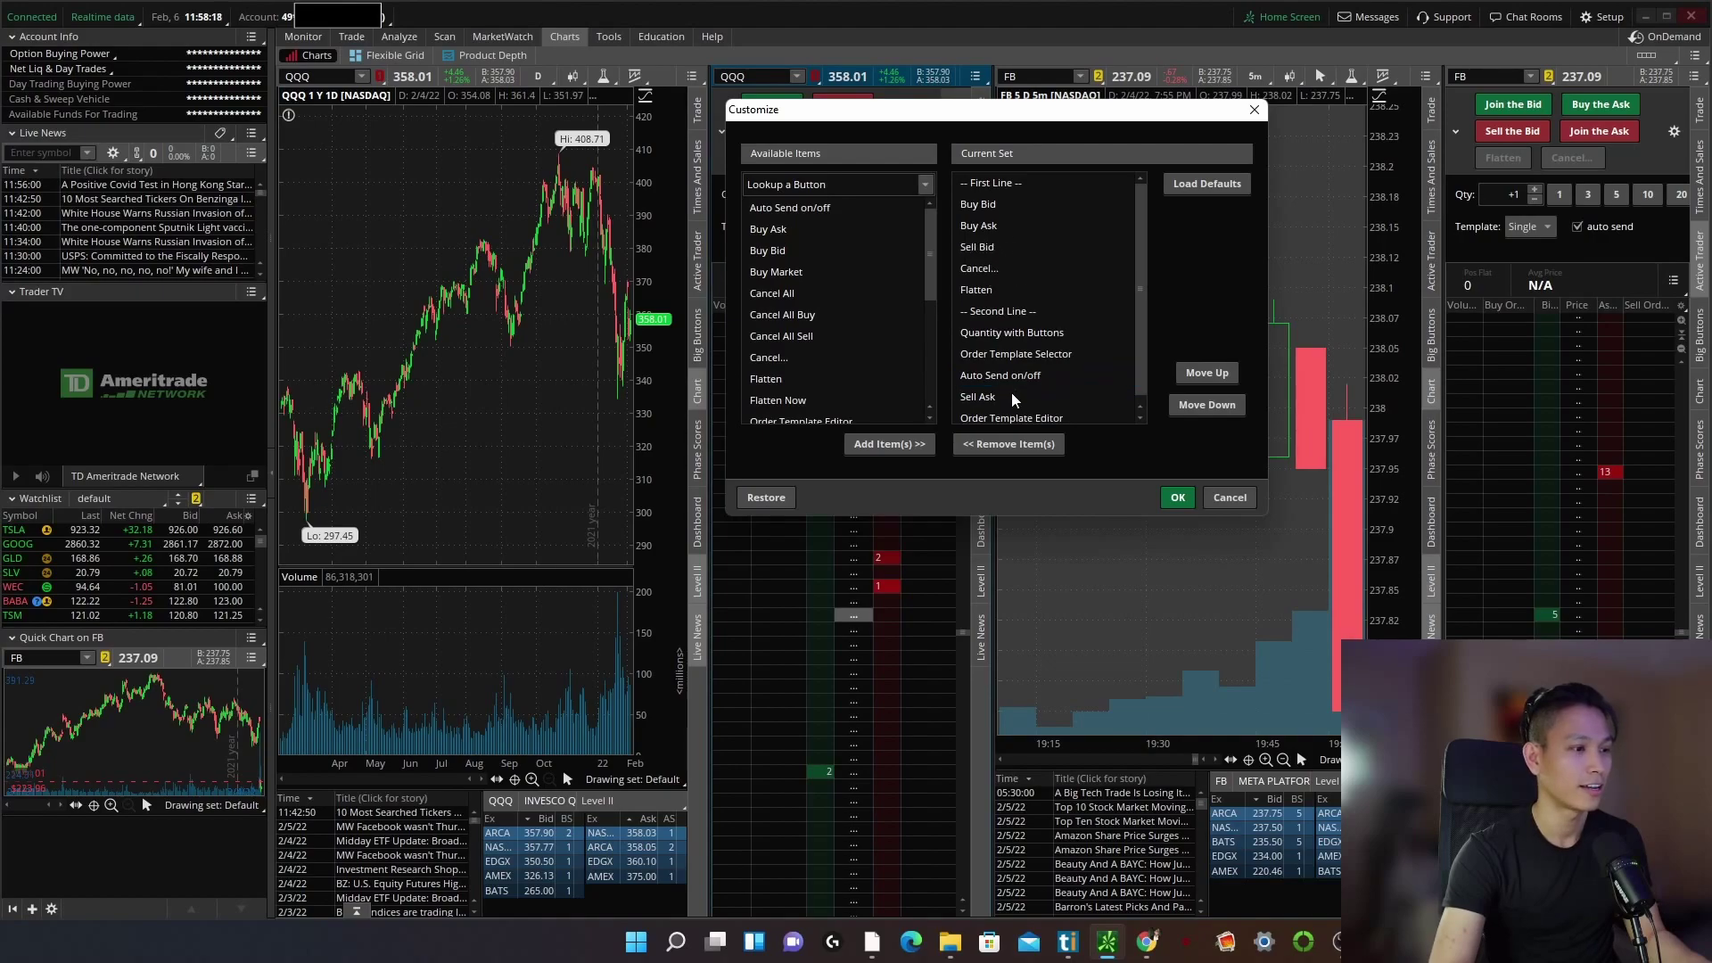
{"action": "left_click", "coordinate": [984, 396]}
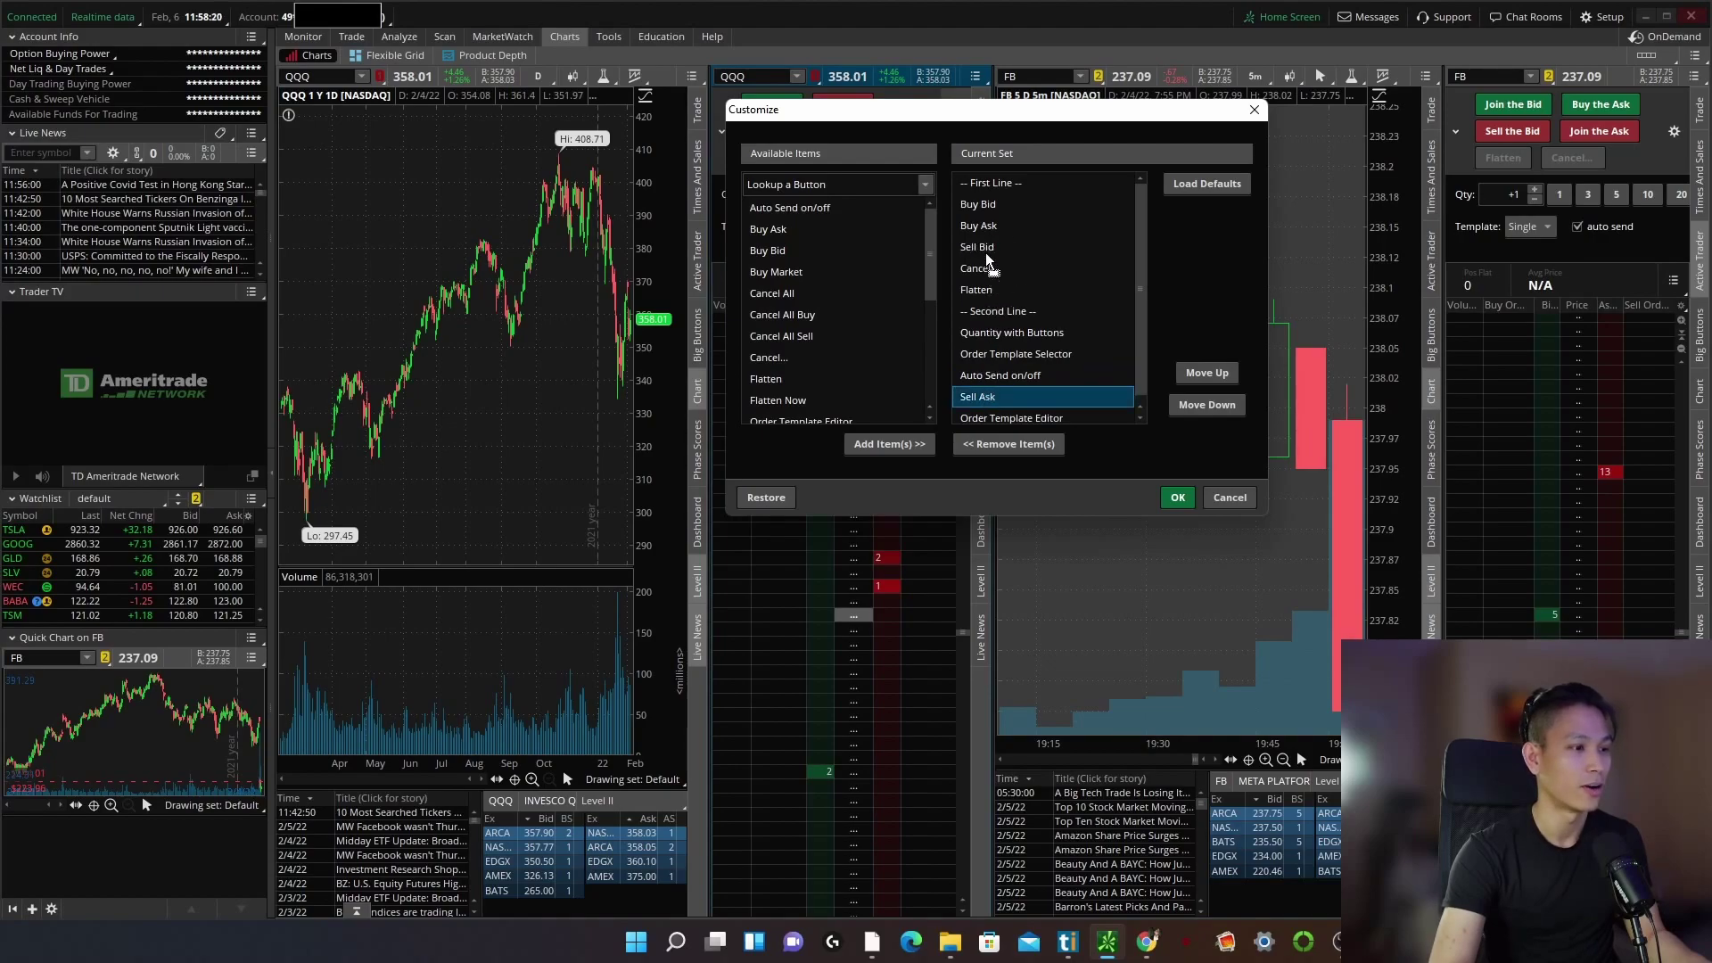
{"action": "mouse_move", "coordinate": [986, 253]}
{"action": "left_mouse_down"}
{"action": "mouse_move", "coordinate": [1075, 274]}
{"action": "mouse_move", "coordinate": [1040, 325]}
{"action": "mouse_move", "coordinate": [1025, 258]}
{"action": "mouse_move", "coordinate": [974, 276]}
{"action": "left_mouse_up"}
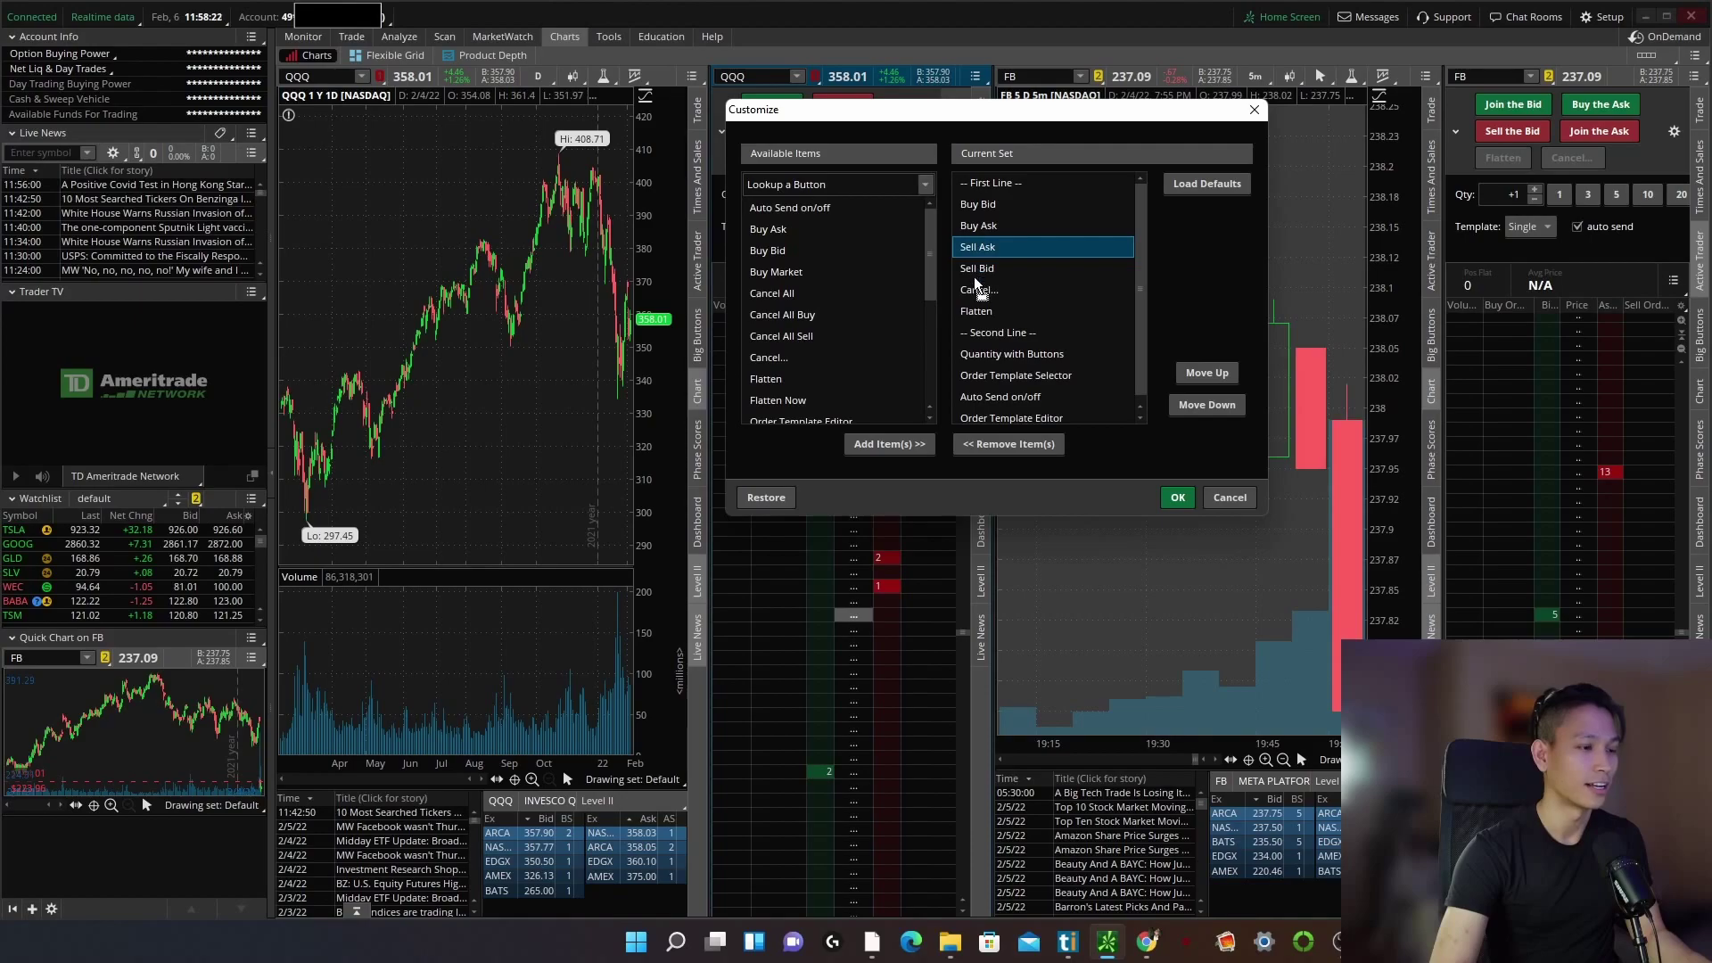
{"action": "left_click", "coordinate": [1175, 496]}
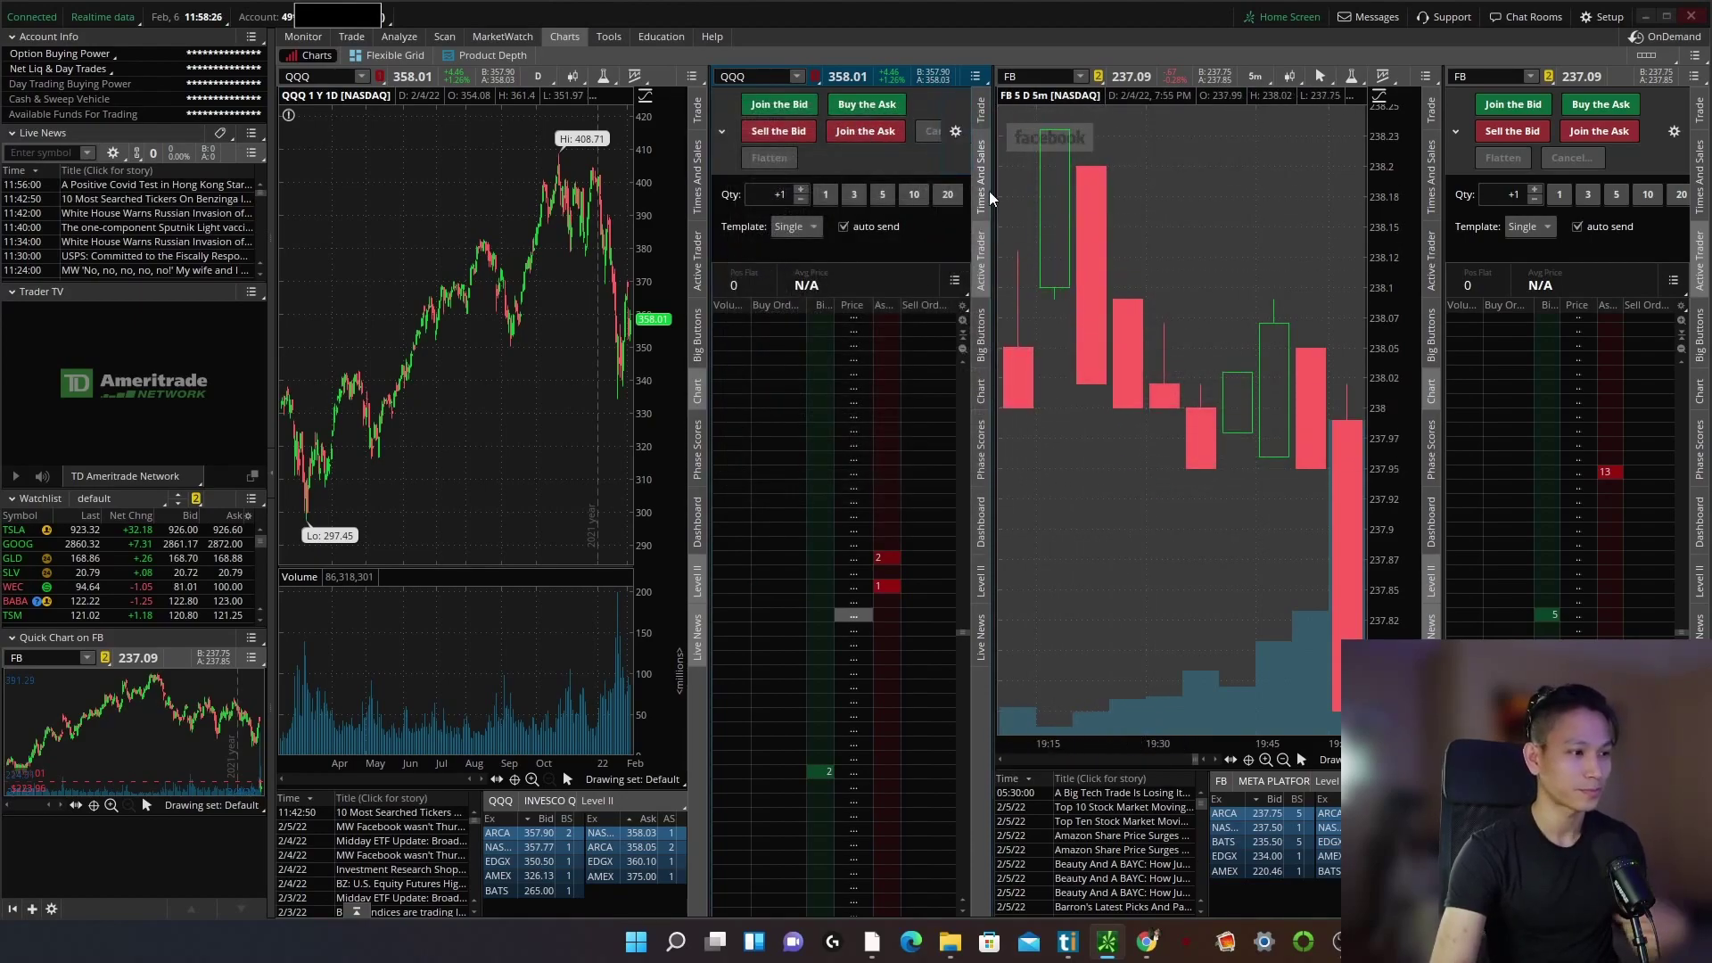
Test Sell the Bid and Join the Bid, leaving a one-share QQQ buy limit working.
{"action": "left_click", "coordinate": [797, 139]}
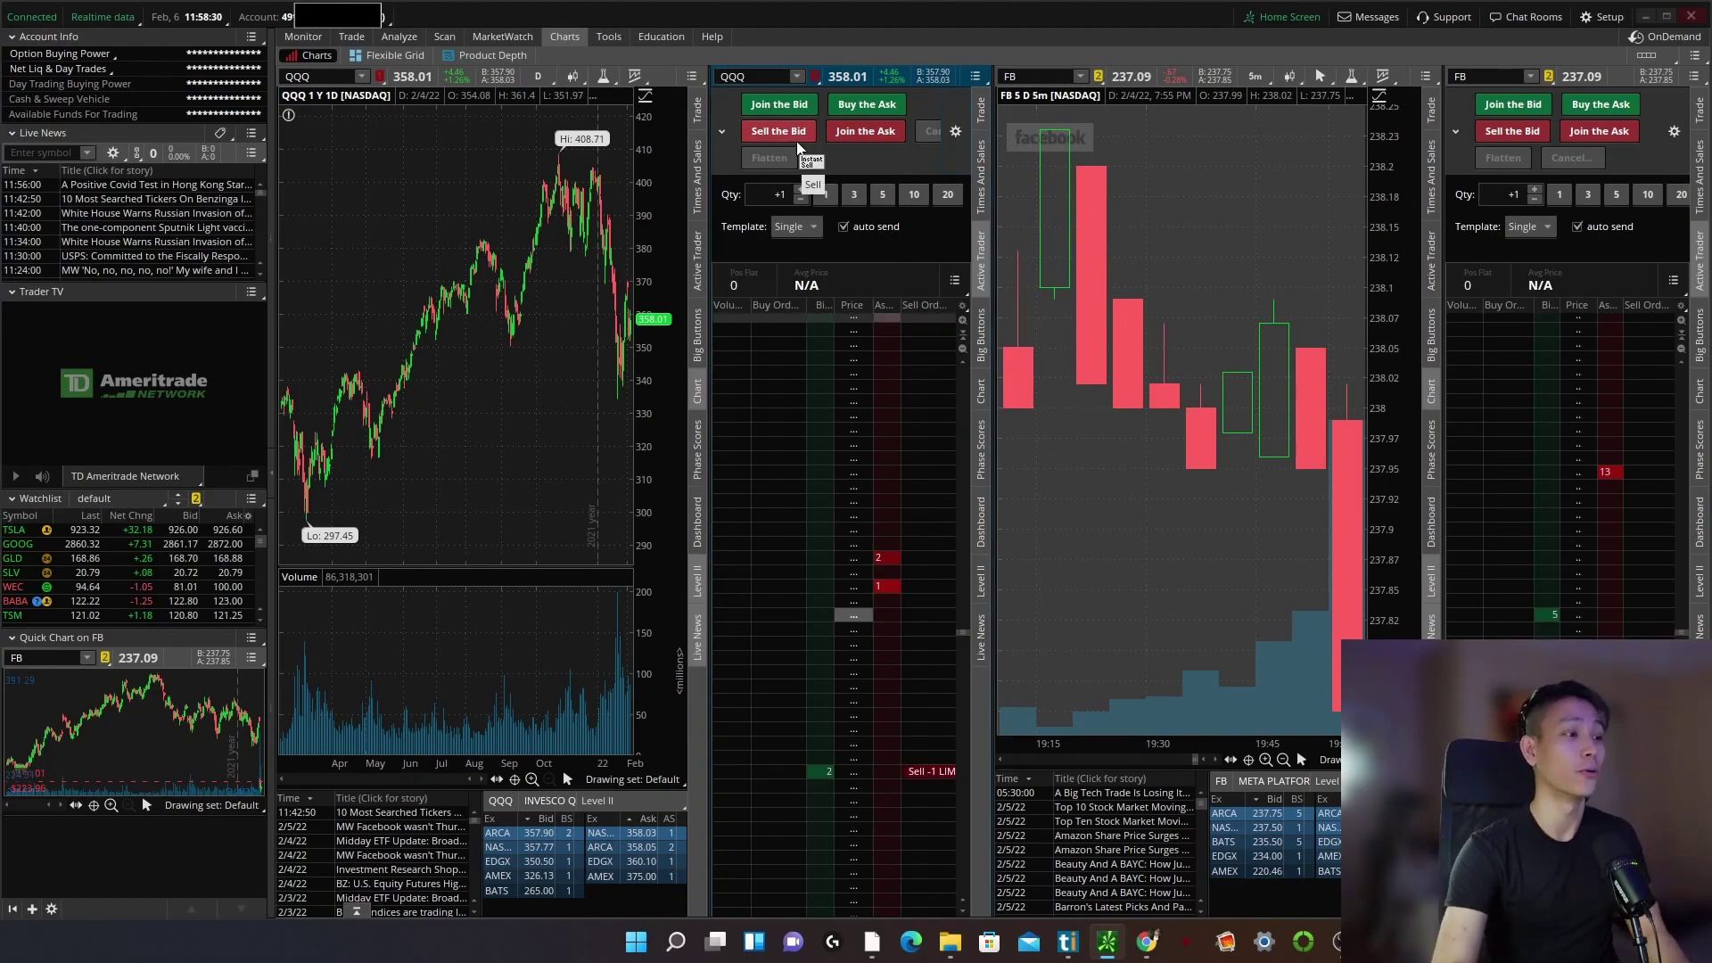
{"action": "left_click", "coordinate": [778, 105]}
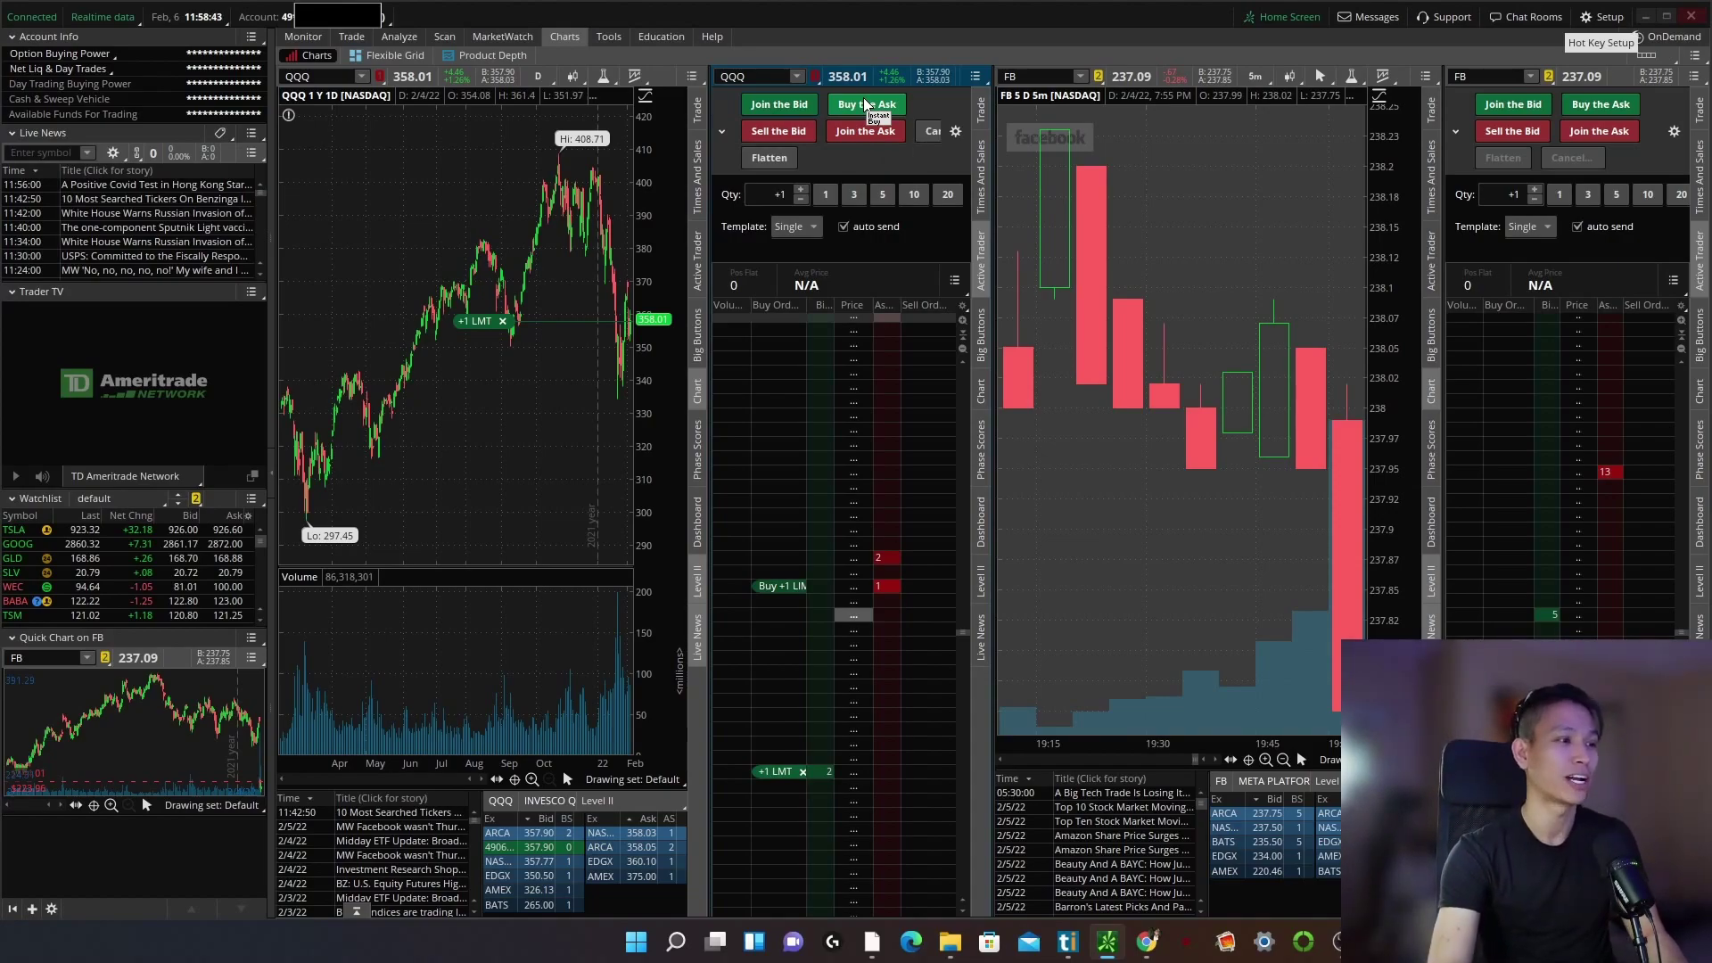
Cancel the QQQ limit buy, then place and cancel 5- and 10-share buys at 357.90.
{"action": "left_click", "coordinate": [931, 131]}
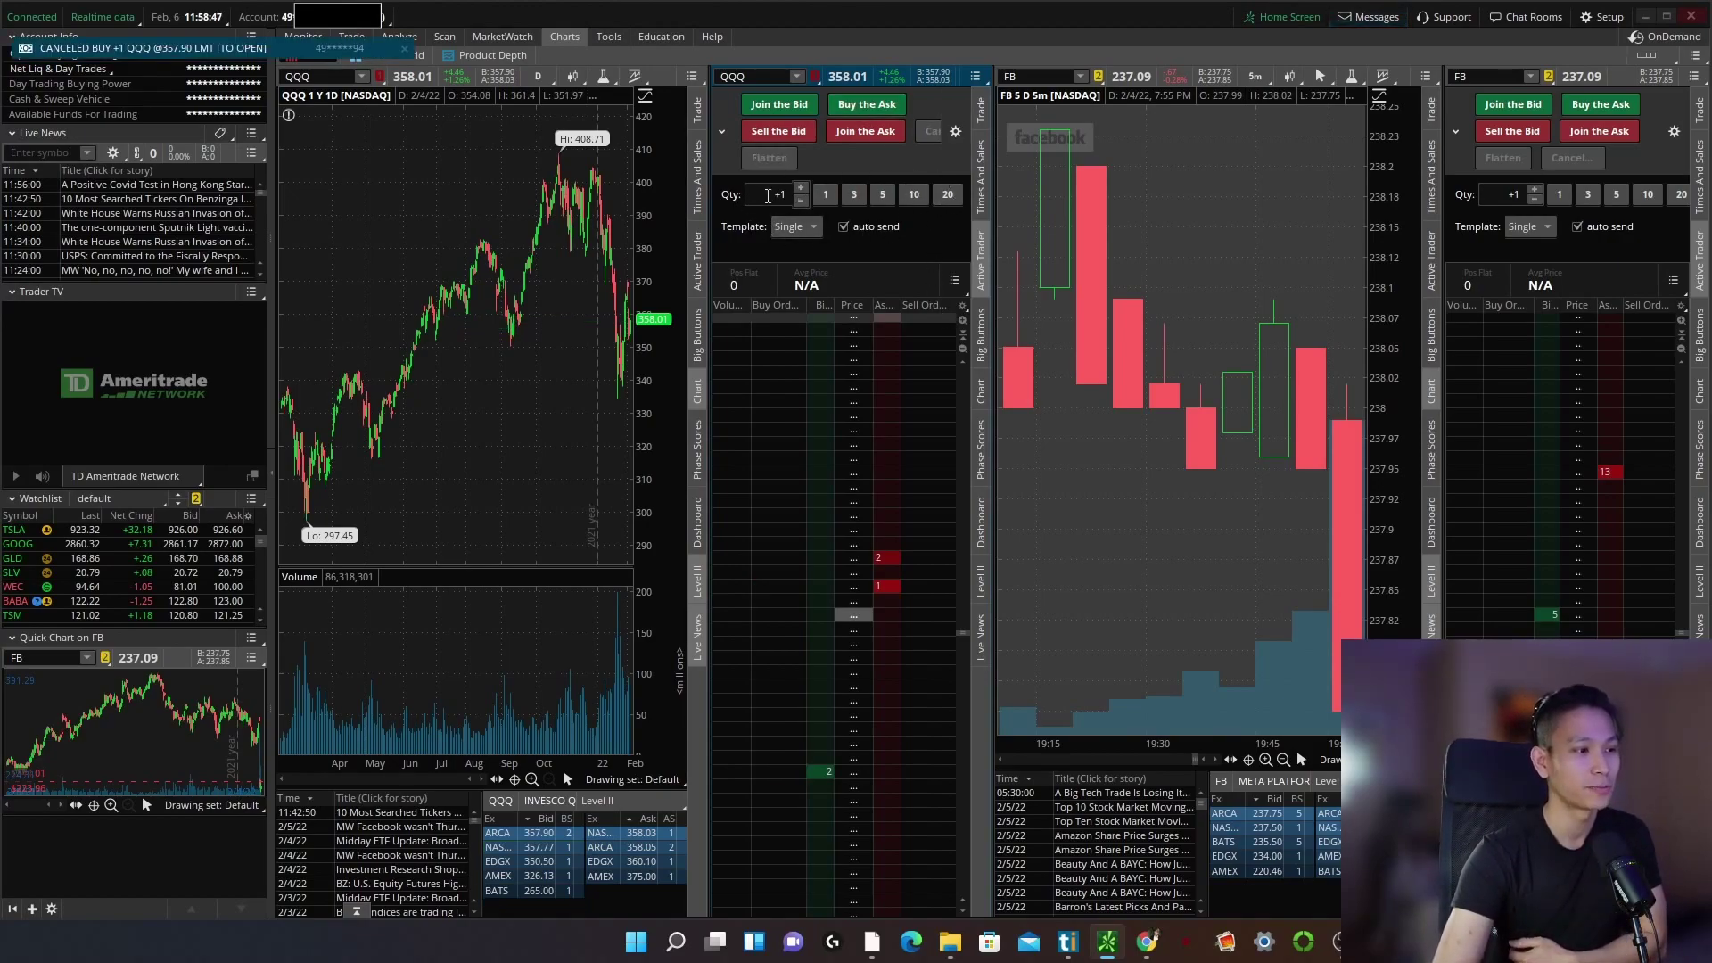
{"action": "left_click", "coordinate": [859, 197]}
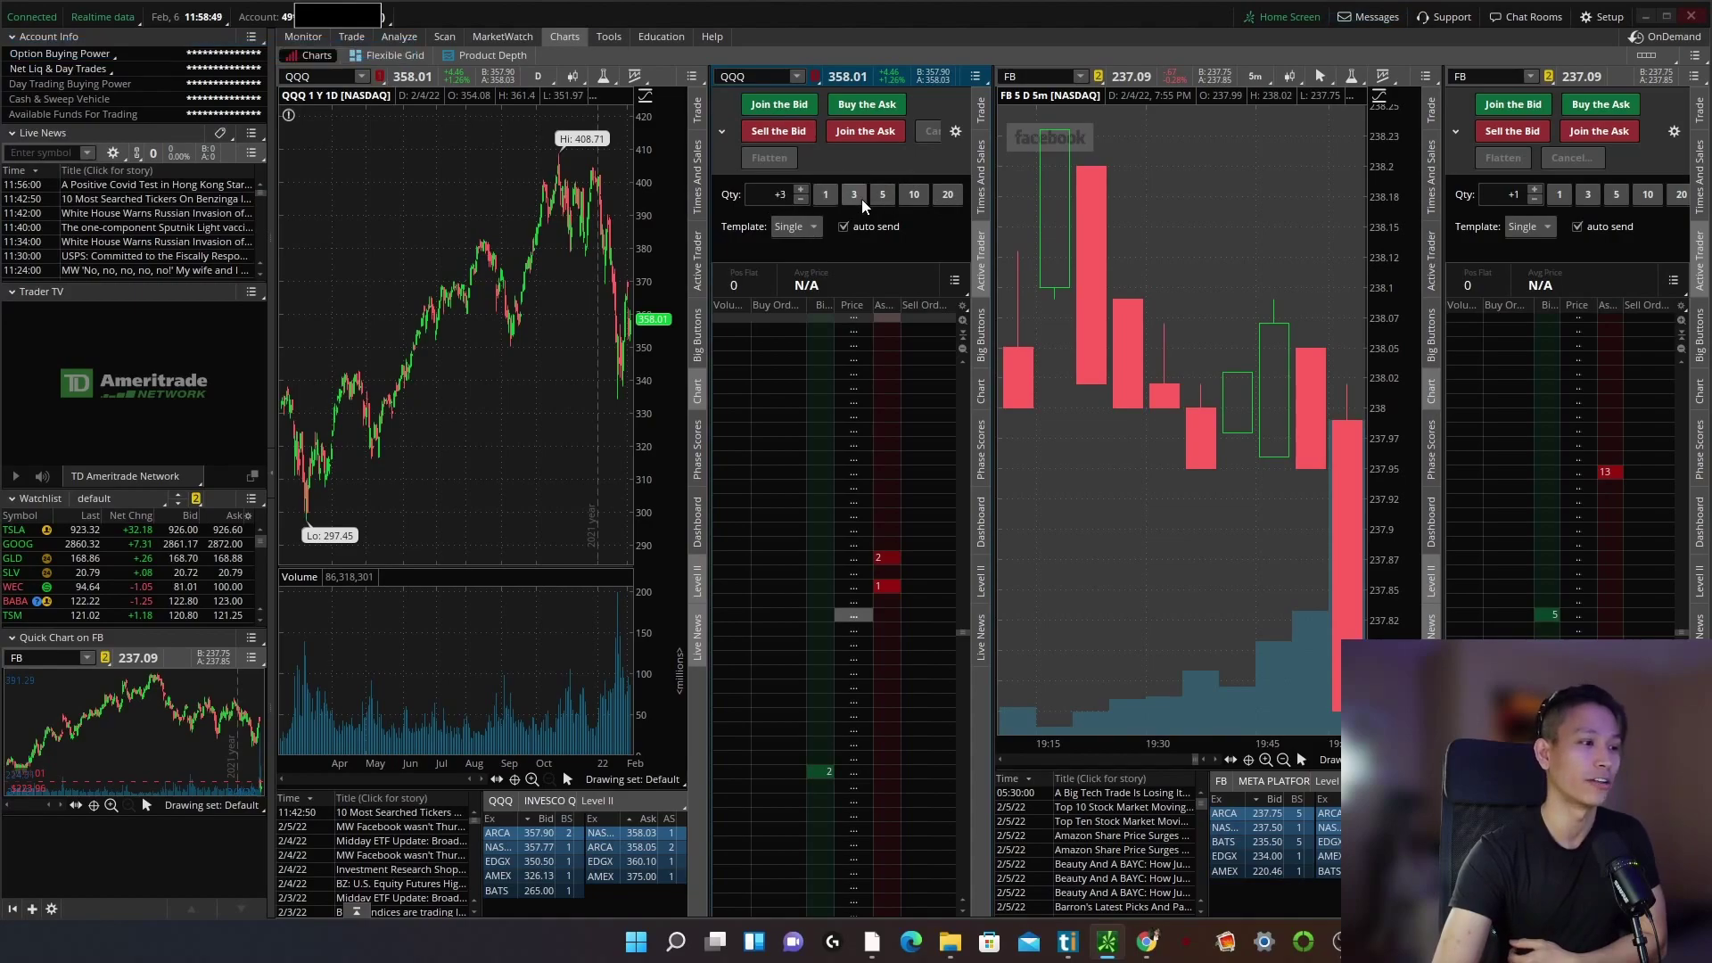
{"action": "left_click", "coordinate": [913, 197]}
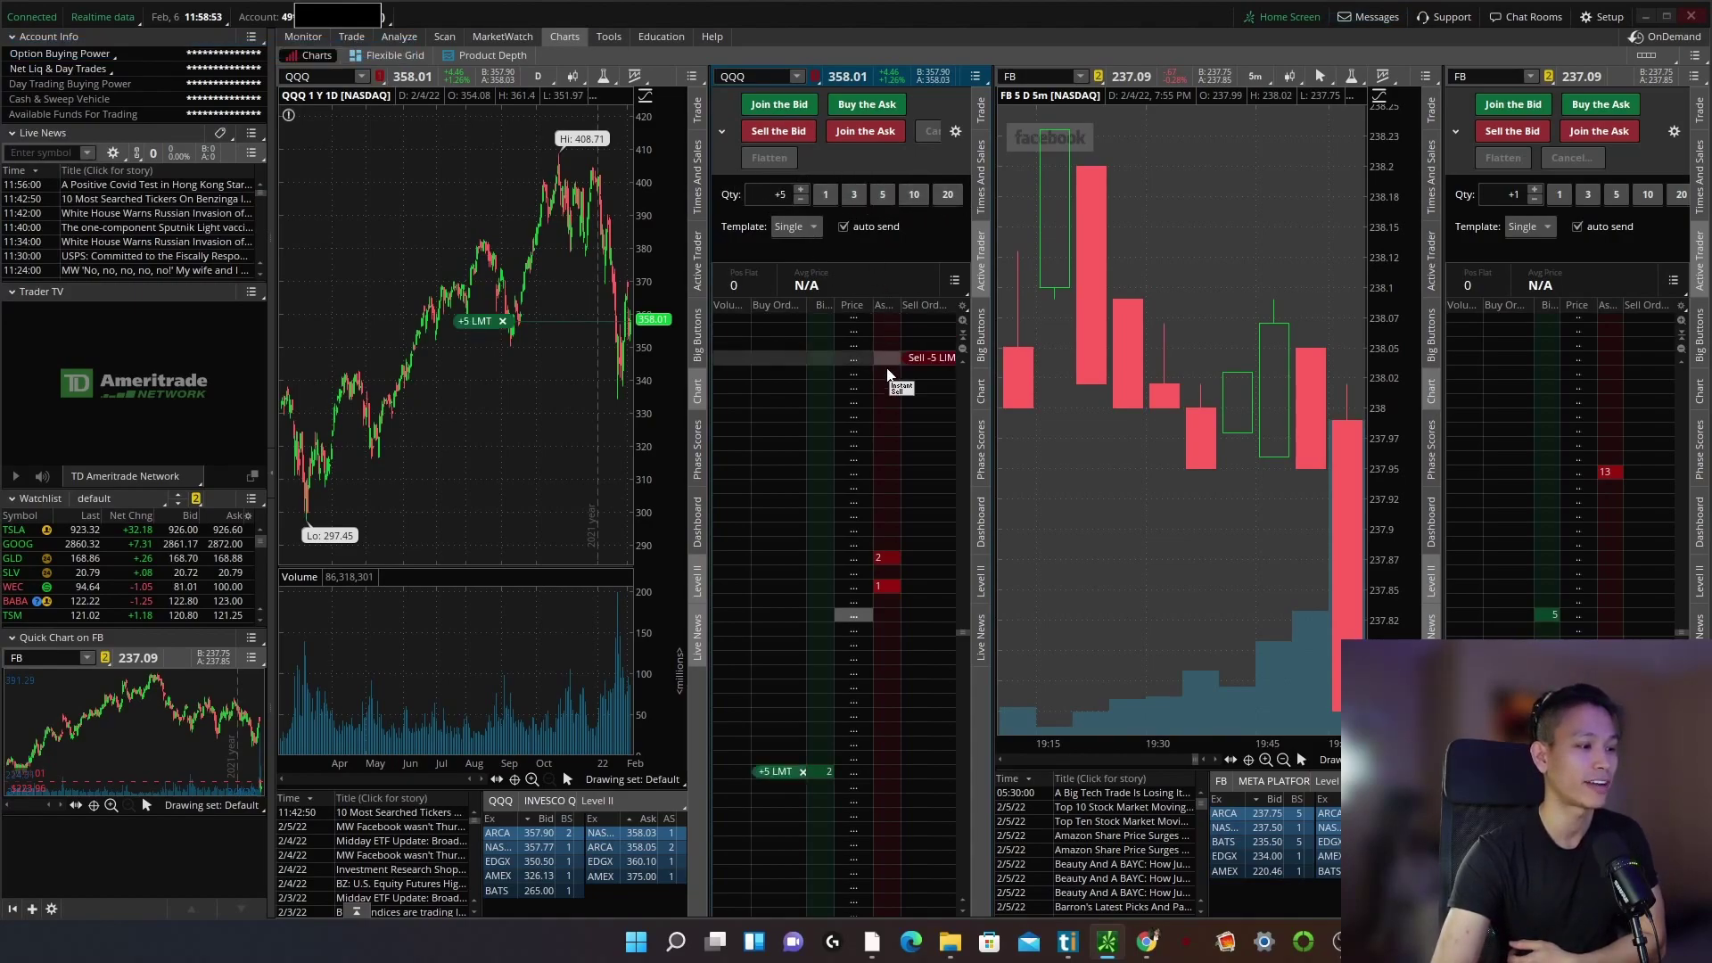
{"action": "left_click", "coordinate": [777, 770]}
{"action": "left_click", "coordinate": [883, 194]}
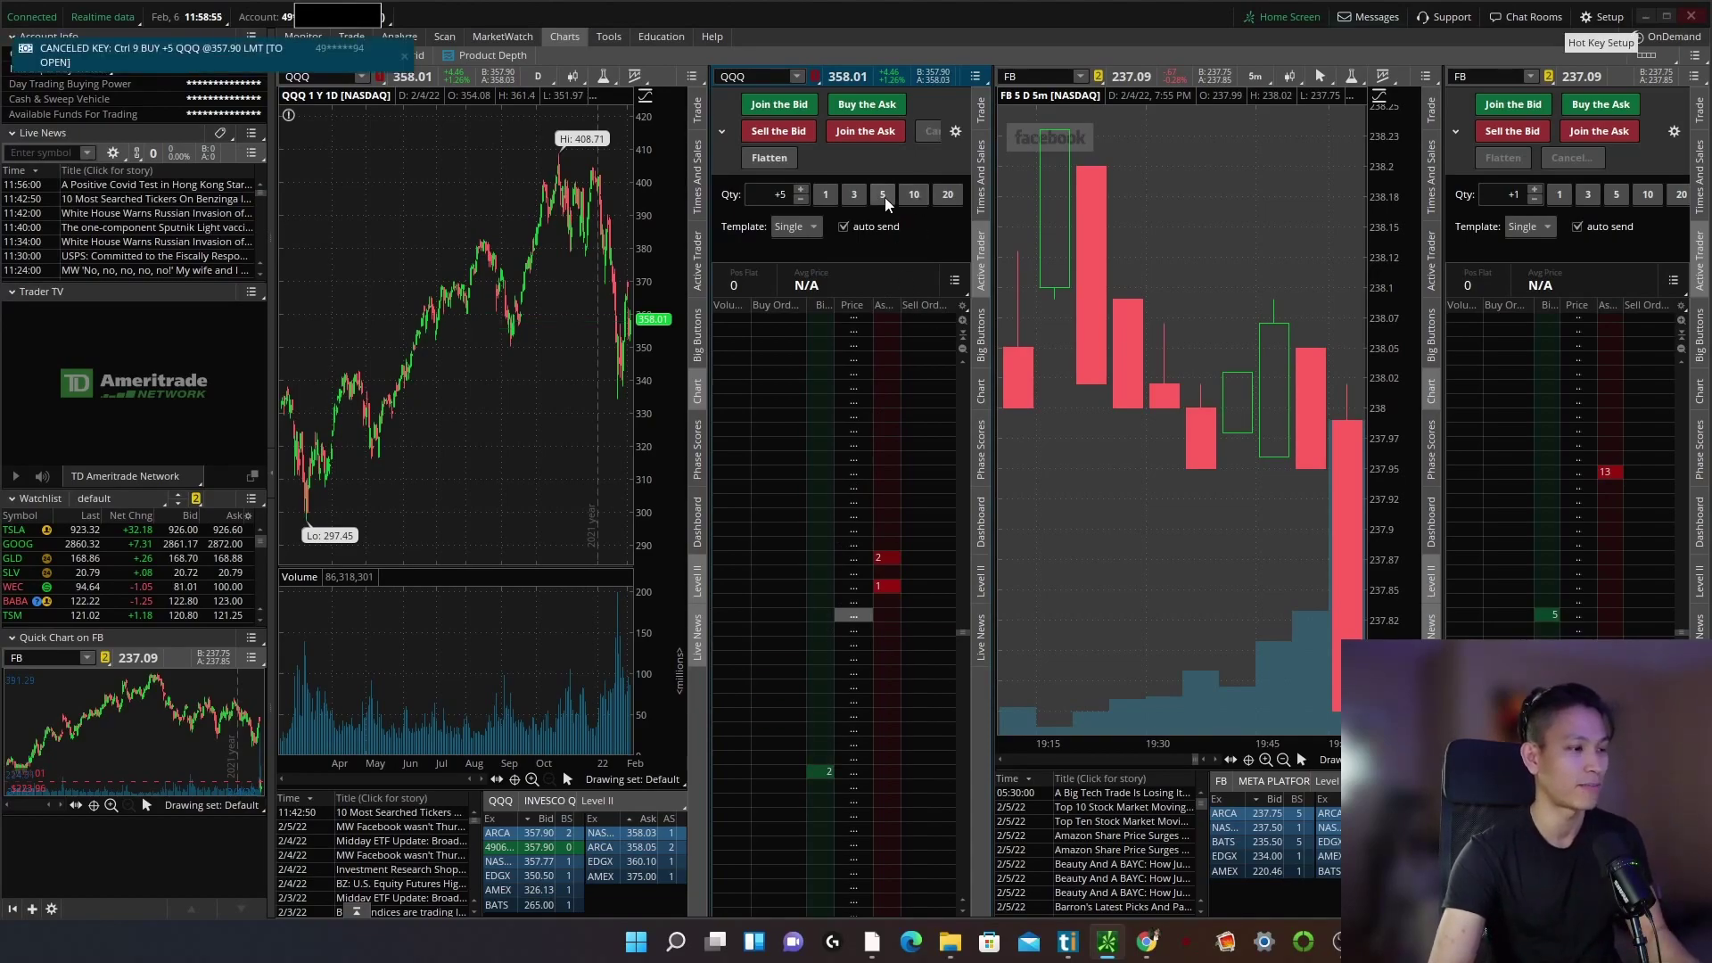
{"action": "left_click", "coordinate": [806, 771]}
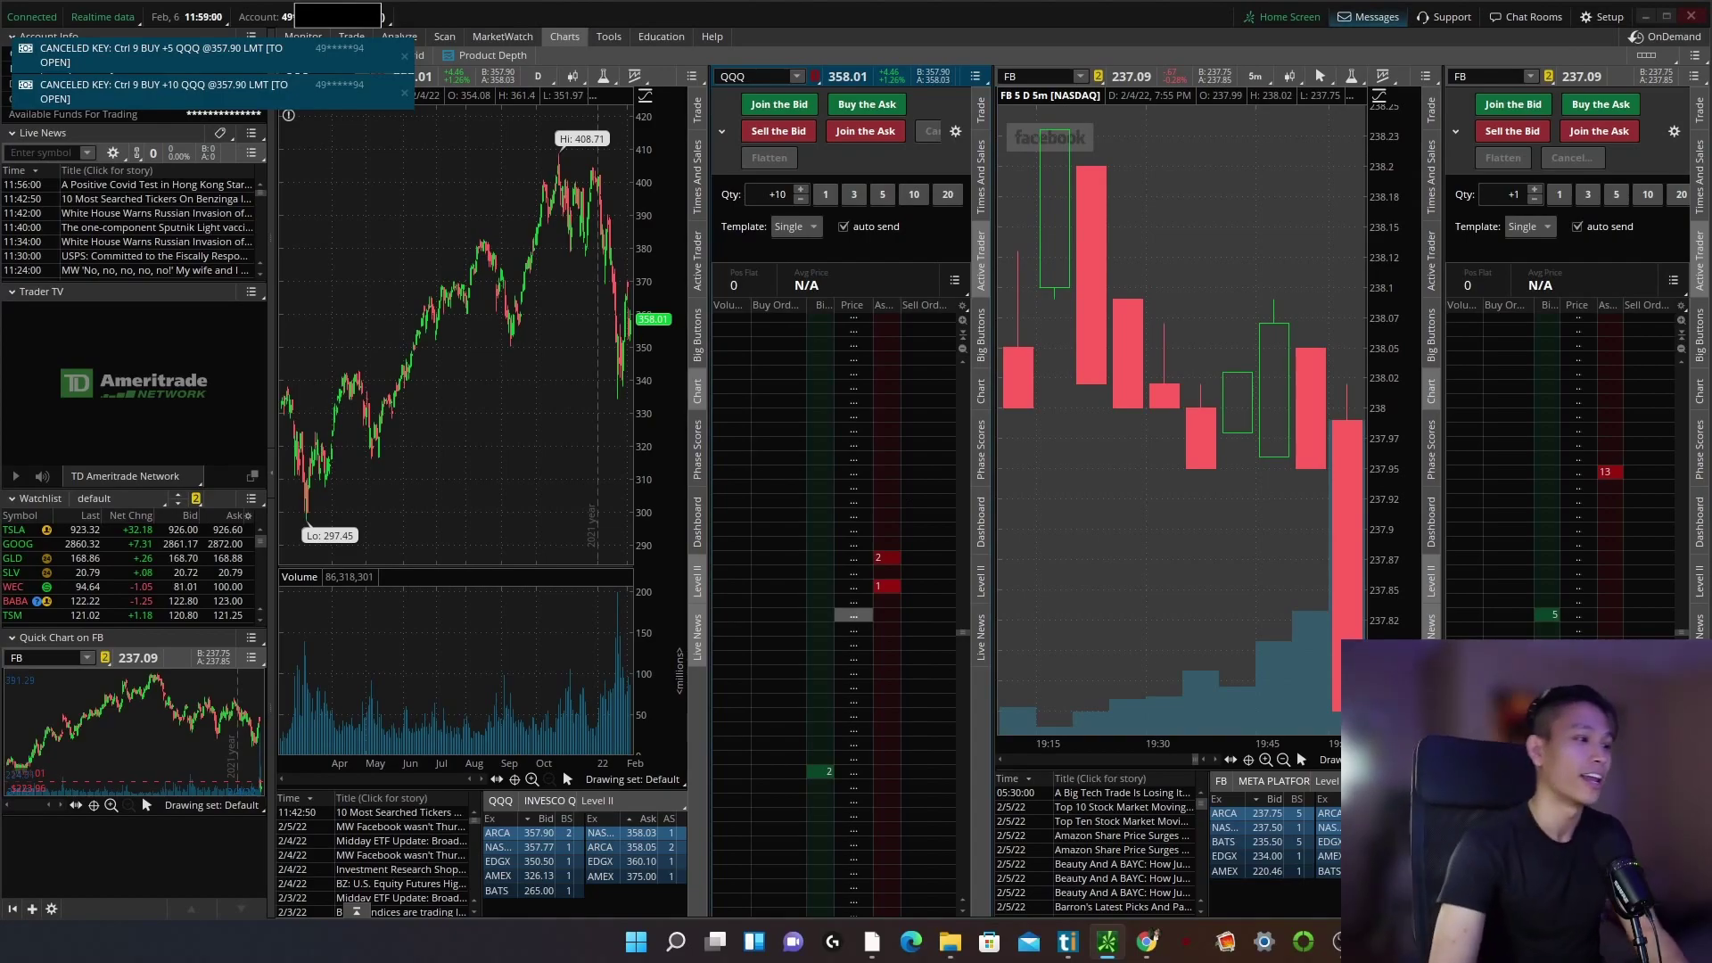
Set stock order defaults to quantity 100 with an increment of 5.
{"action": "left_click", "coordinate": [1601, 18]}
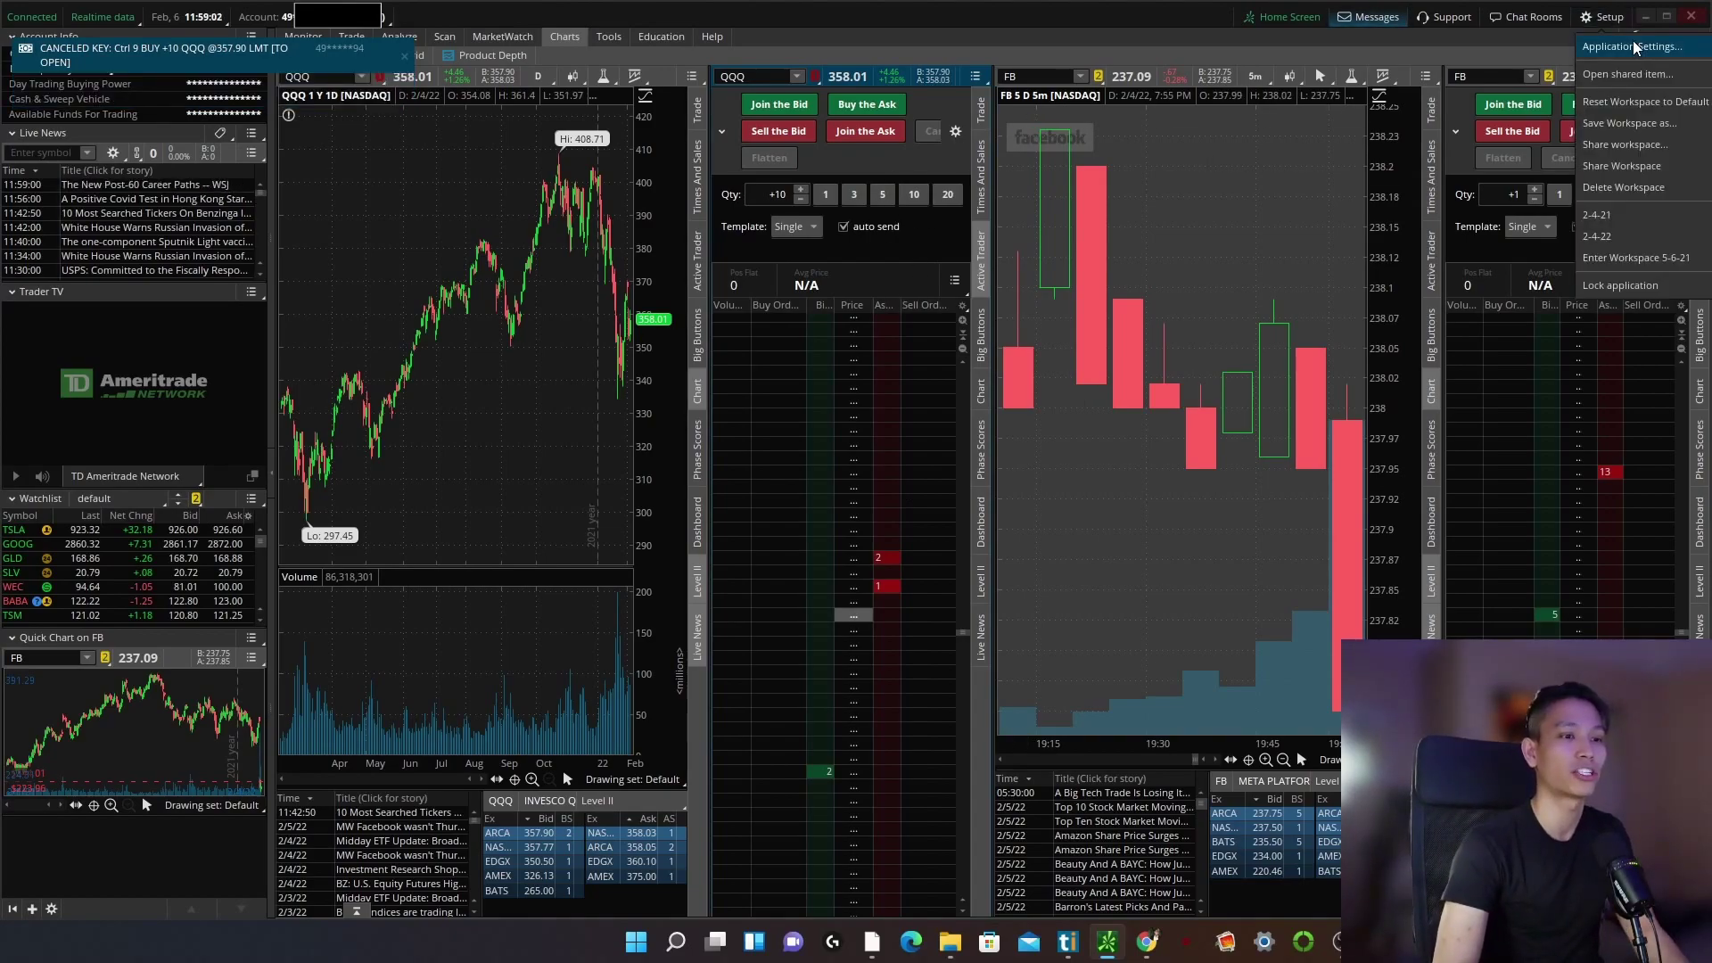
{"action": "left_click", "coordinate": [1607, 50]}
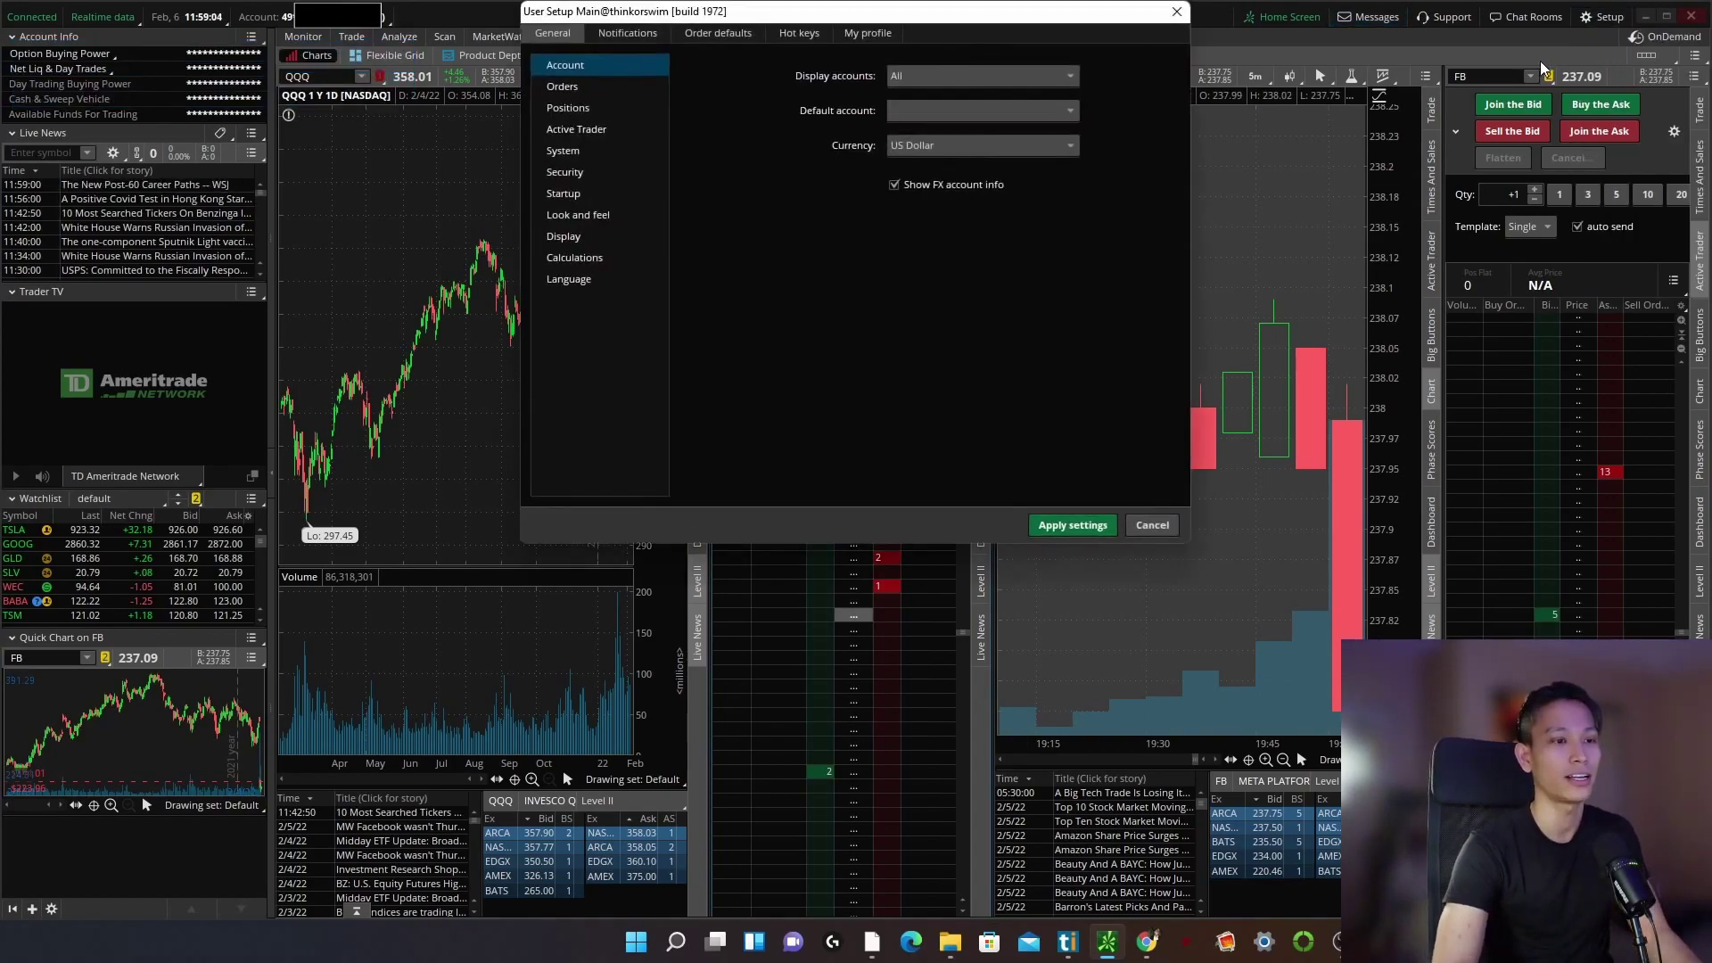
{"action": "left_click", "coordinate": [773, 35]}
{"action": "left_click", "coordinate": [713, 34]}
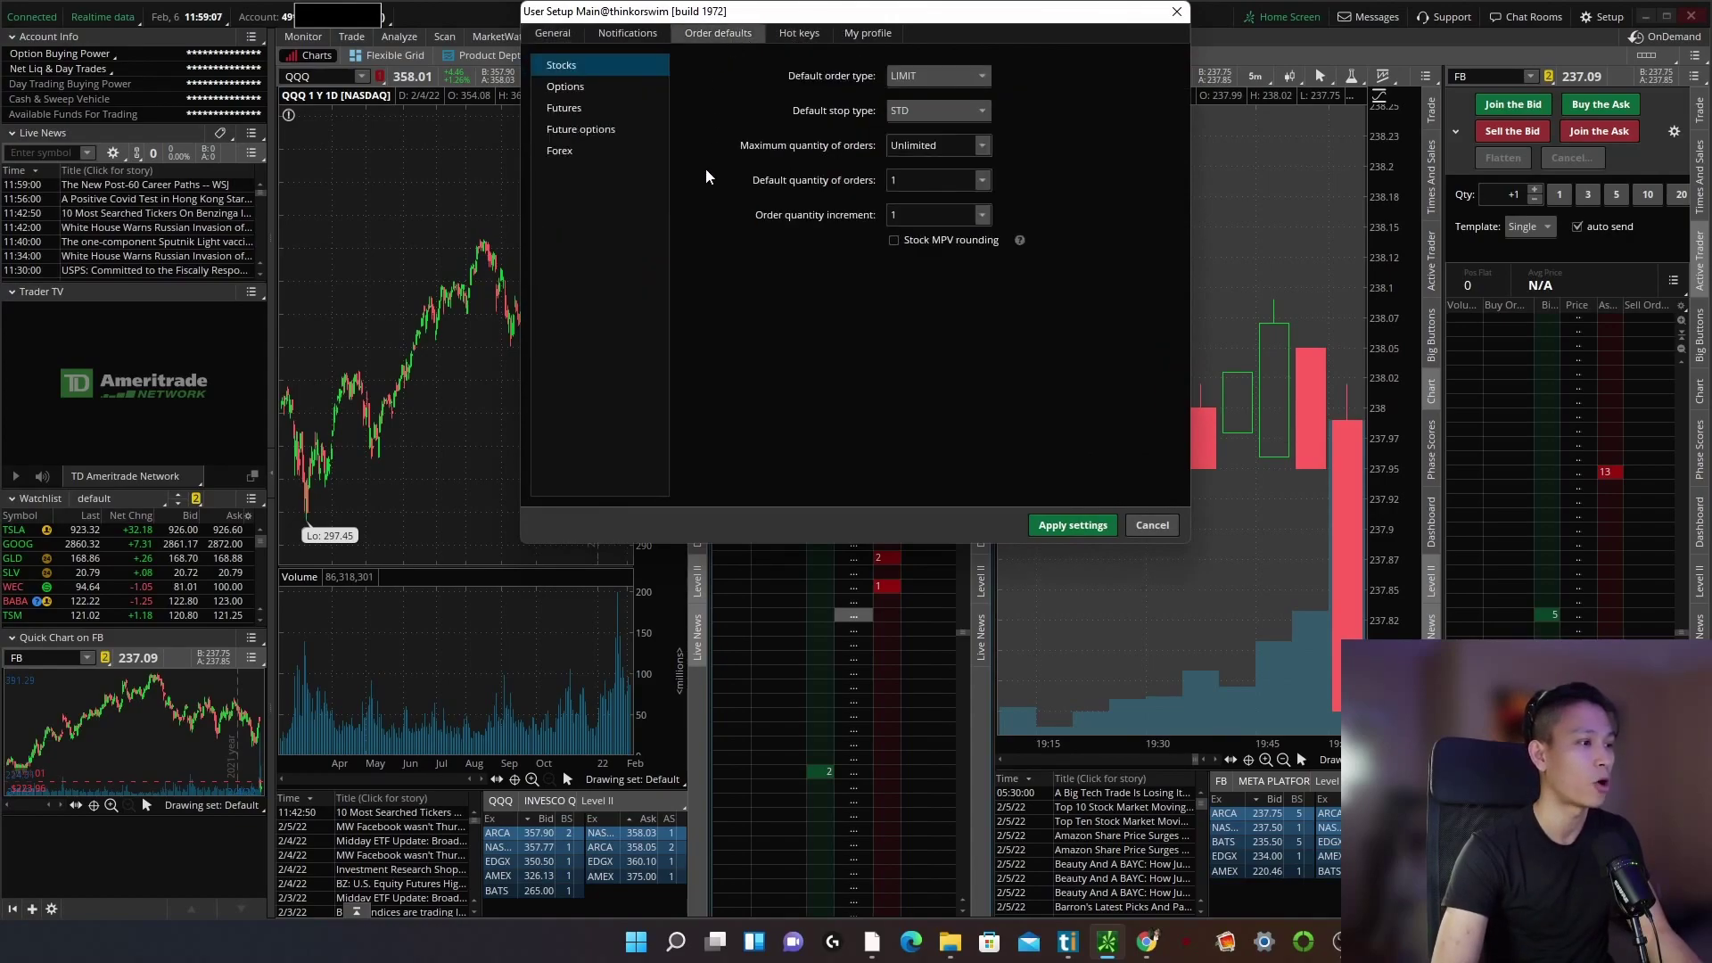
{"action": "left_click", "coordinate": [960, 187]}
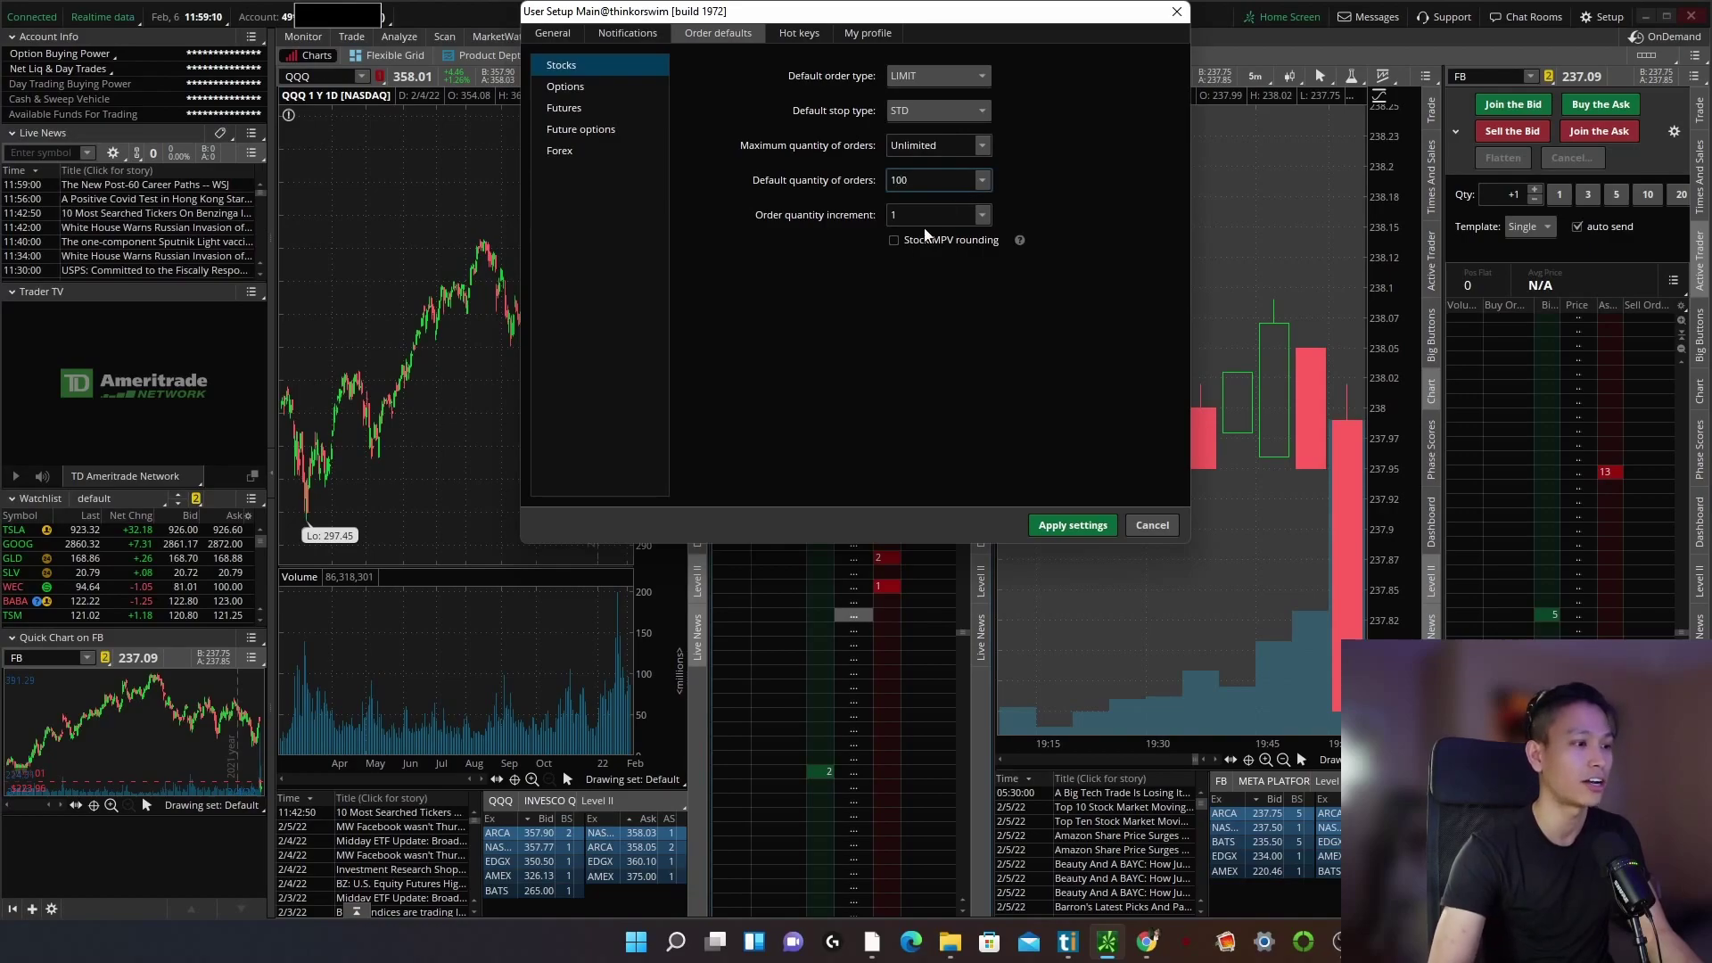
{"action": "left_click", "coordinate": [925, 211]}
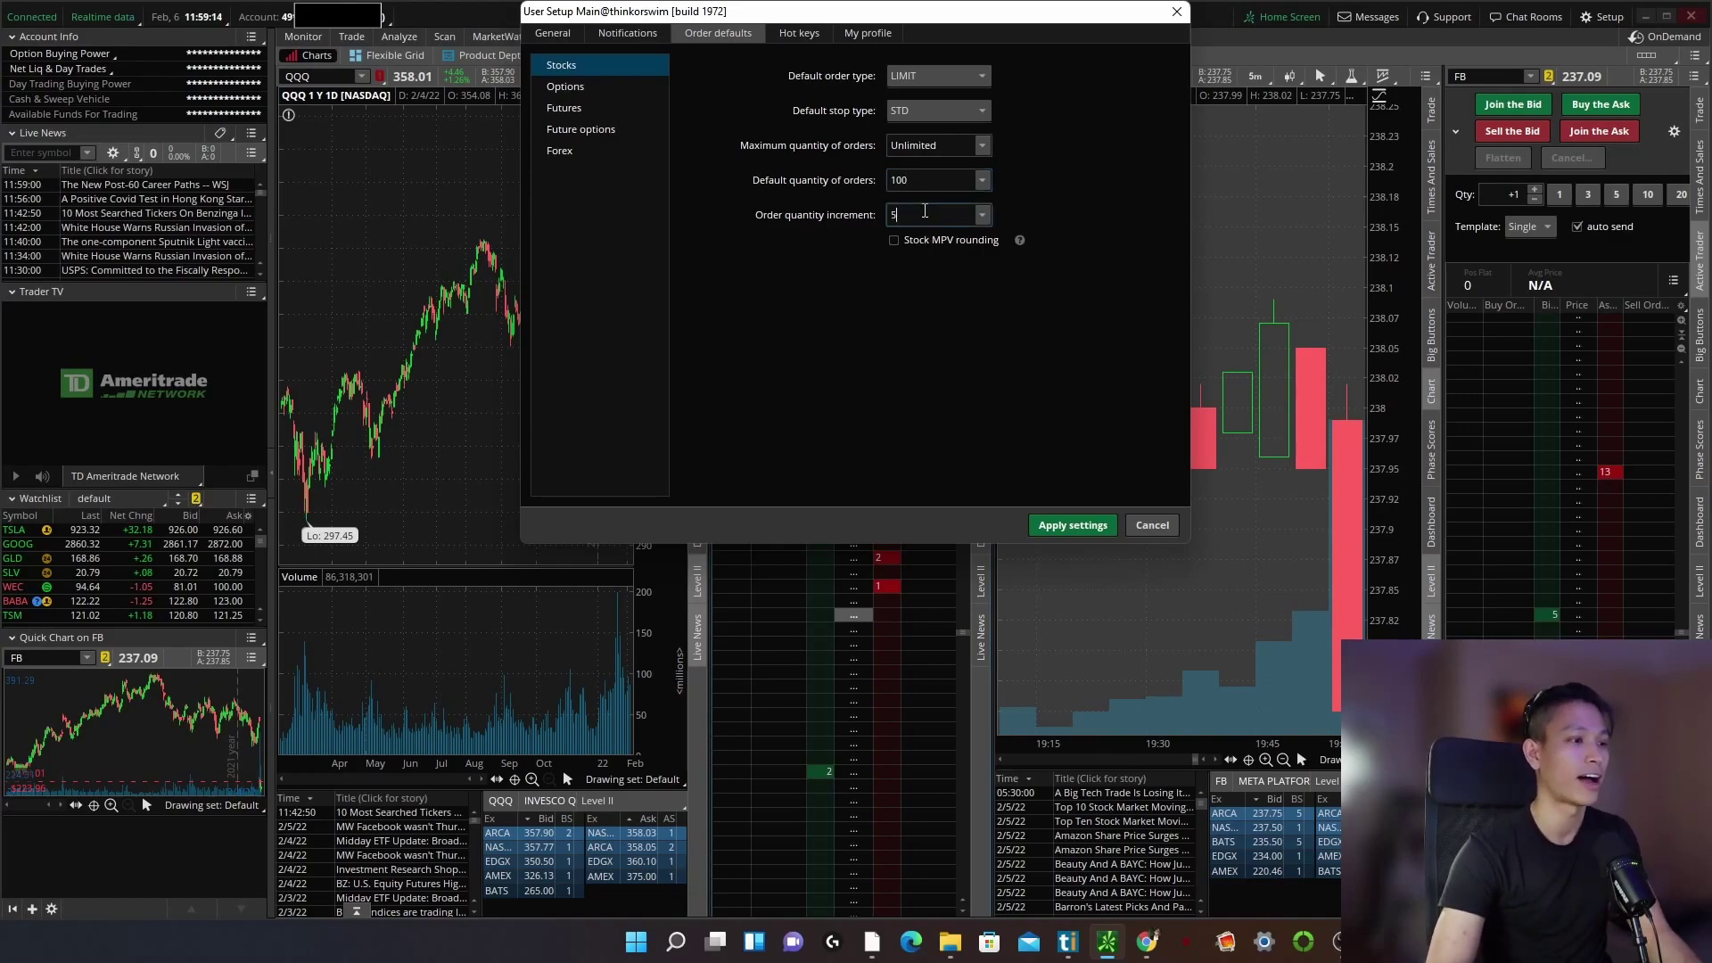
{"action": "key", "text": "Return"}
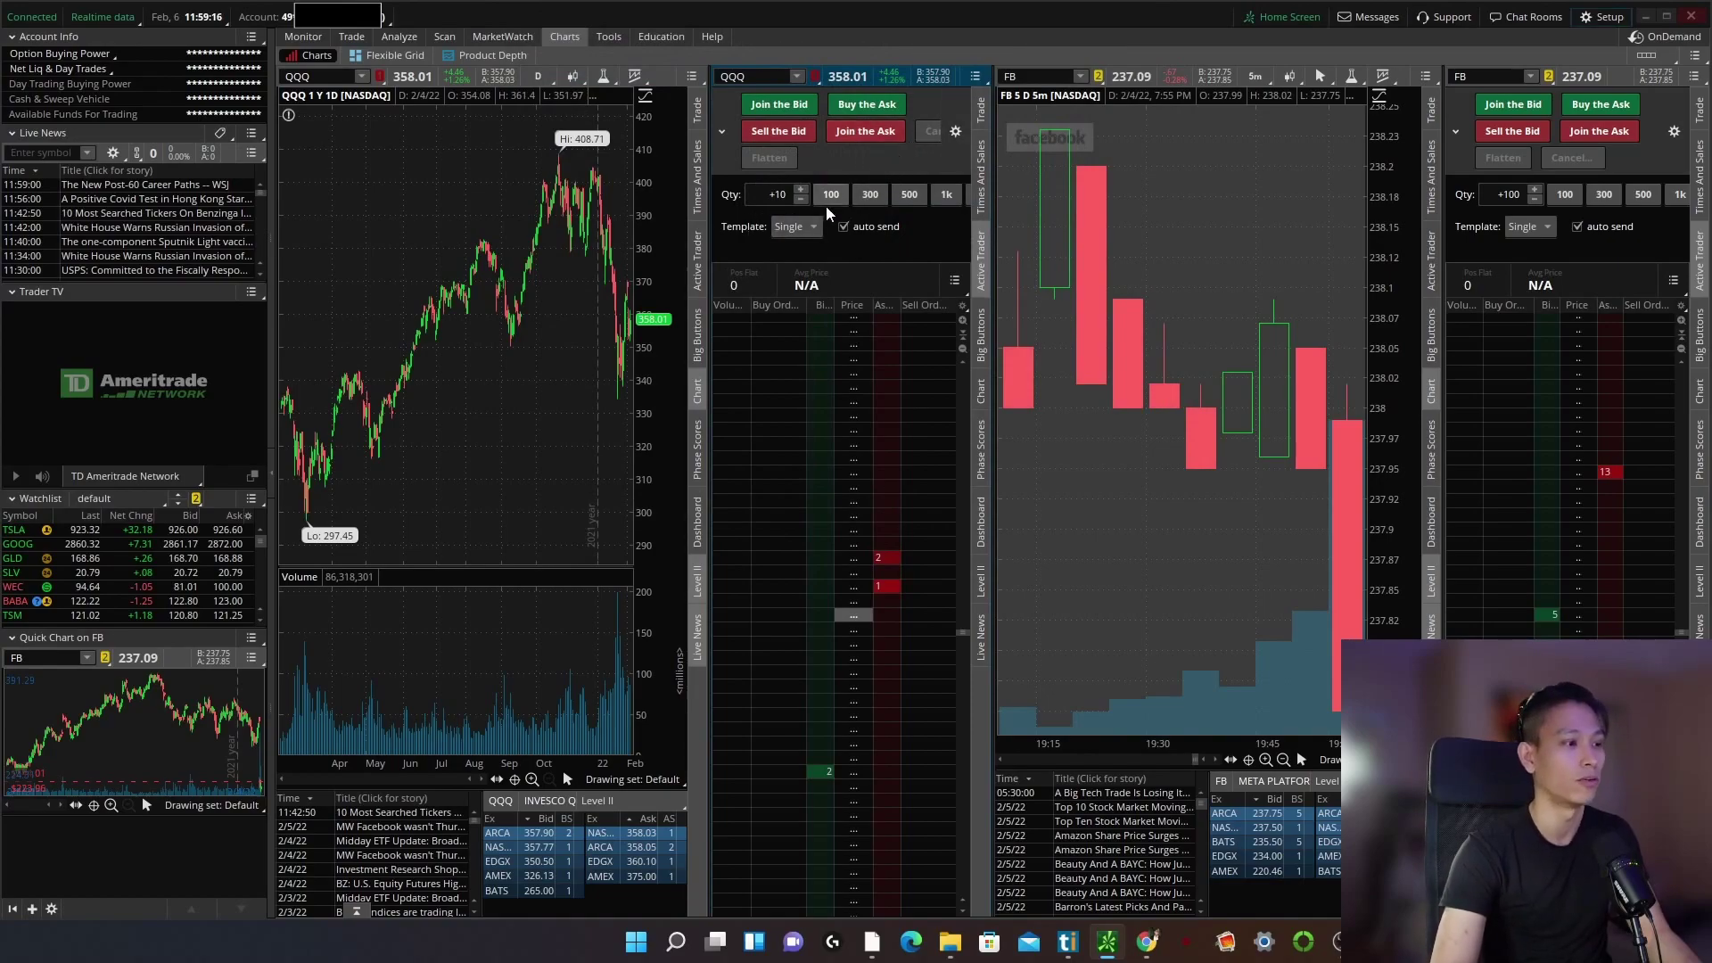
Try the QQQ quantity presets at 100 and 300 shares.
{"action": "left_click", "coordinate": [825, 196]}
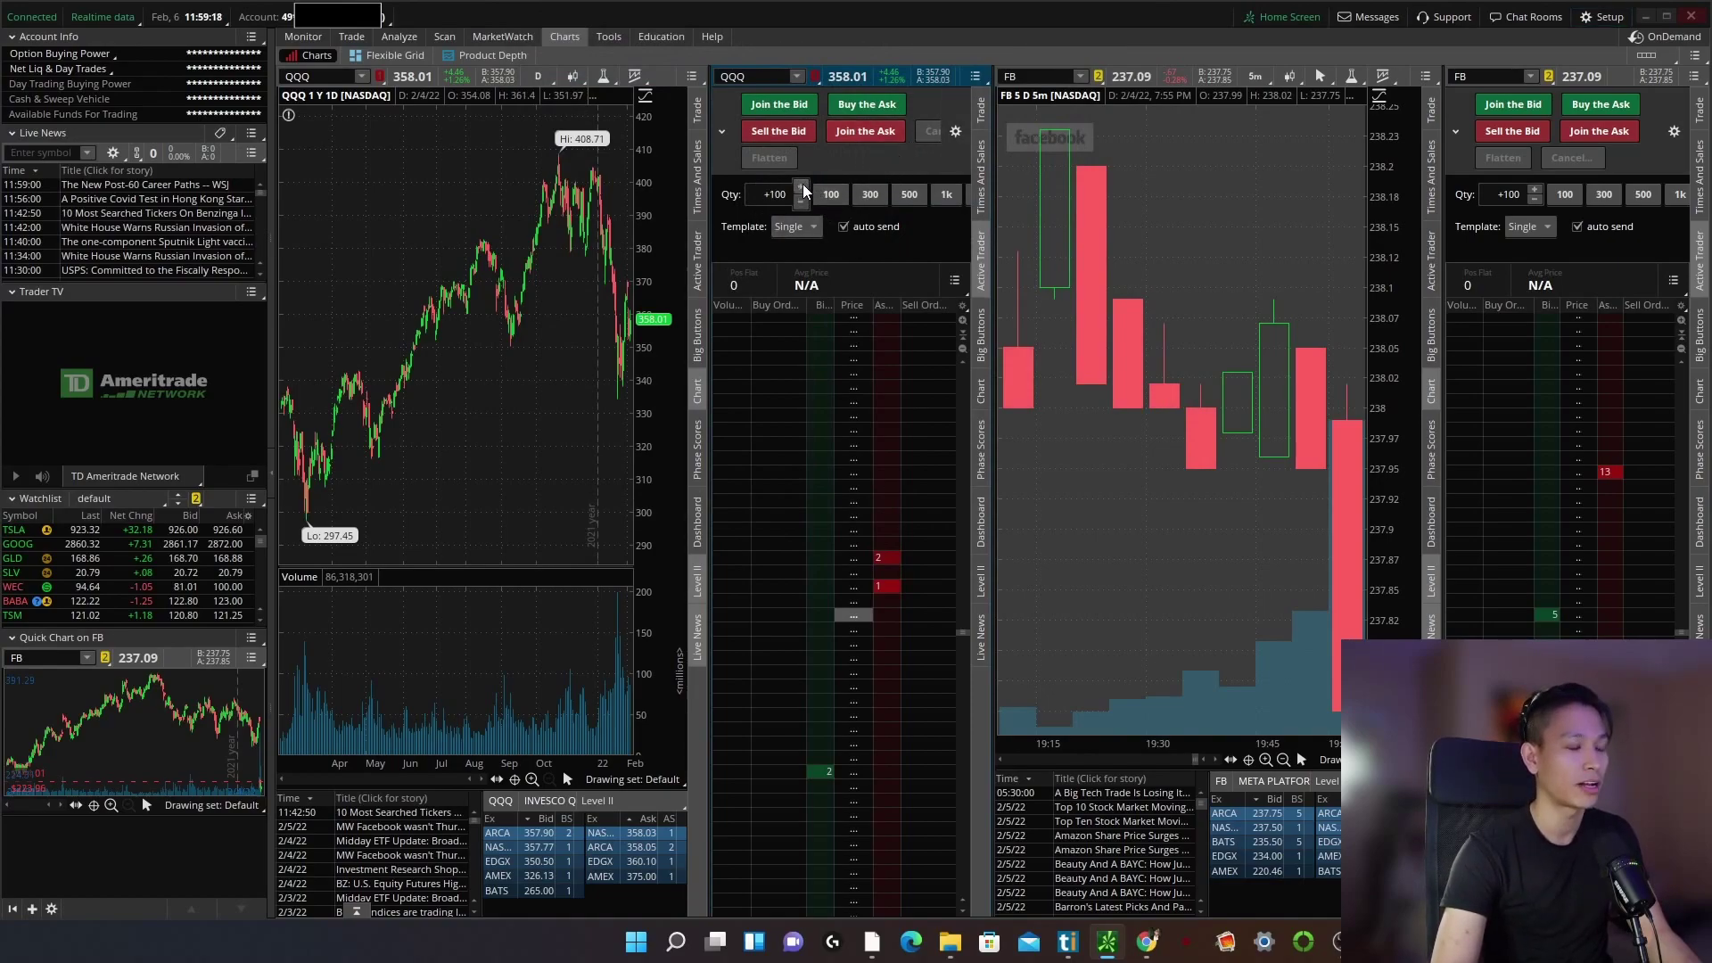
{"action": "left_click", "coordinate": [803, 190]}
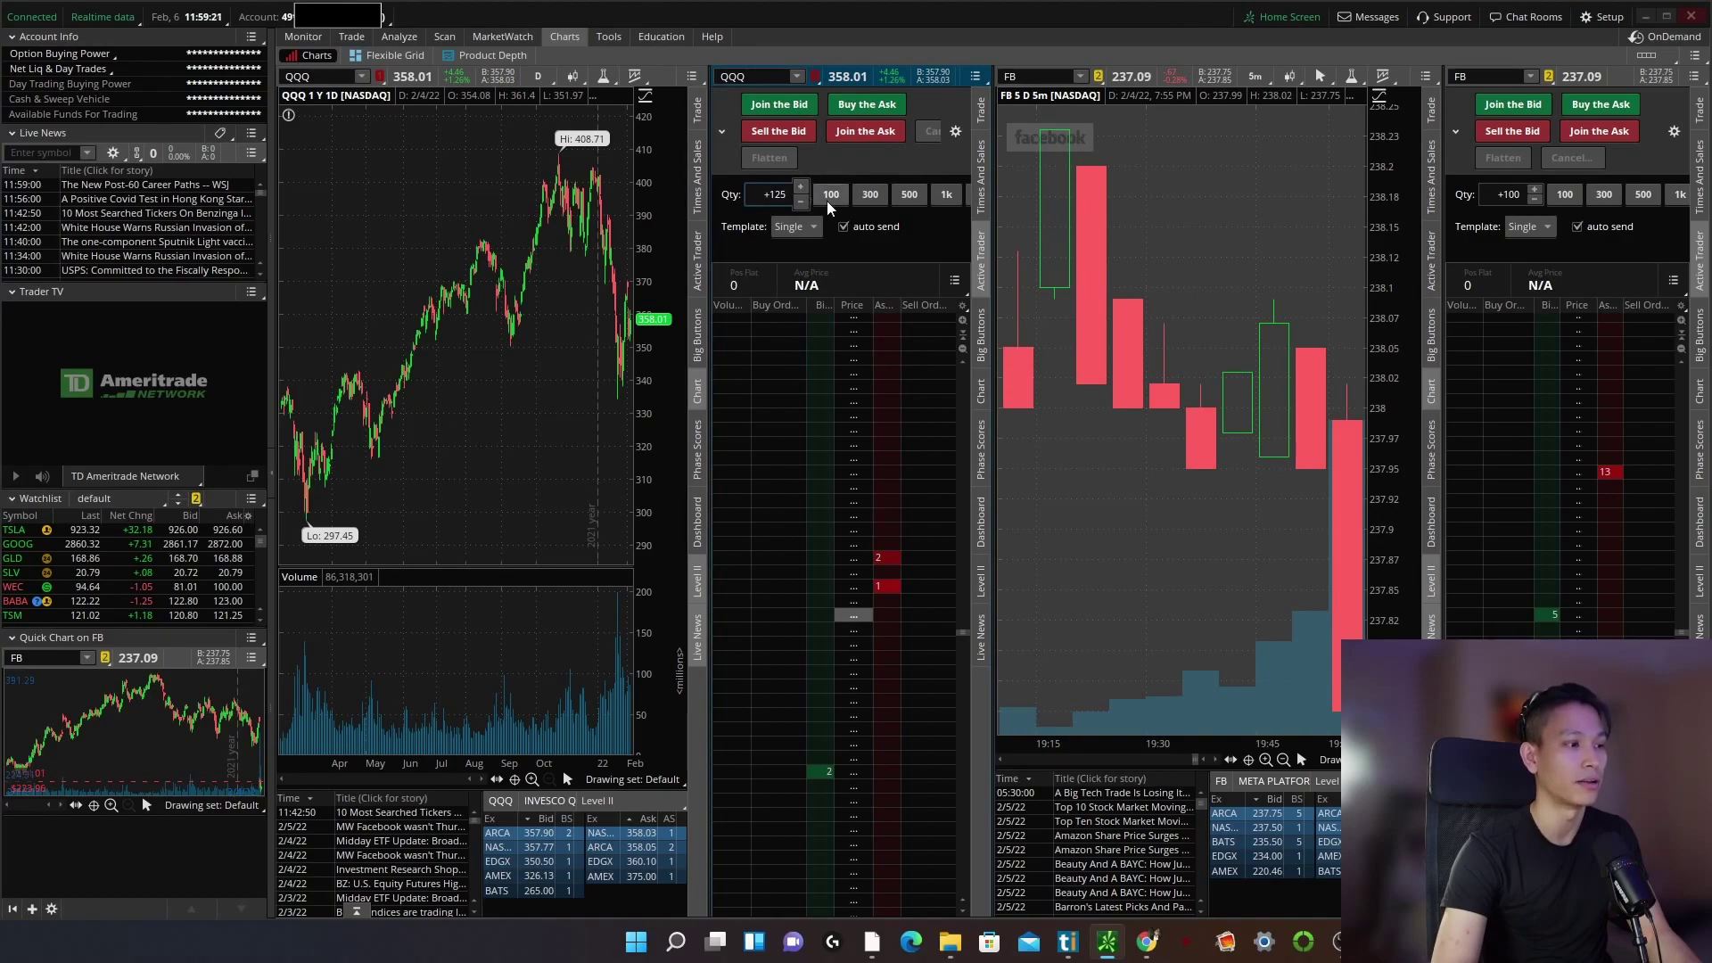
{"action": "left_click", "coordinate": [869, 194]}
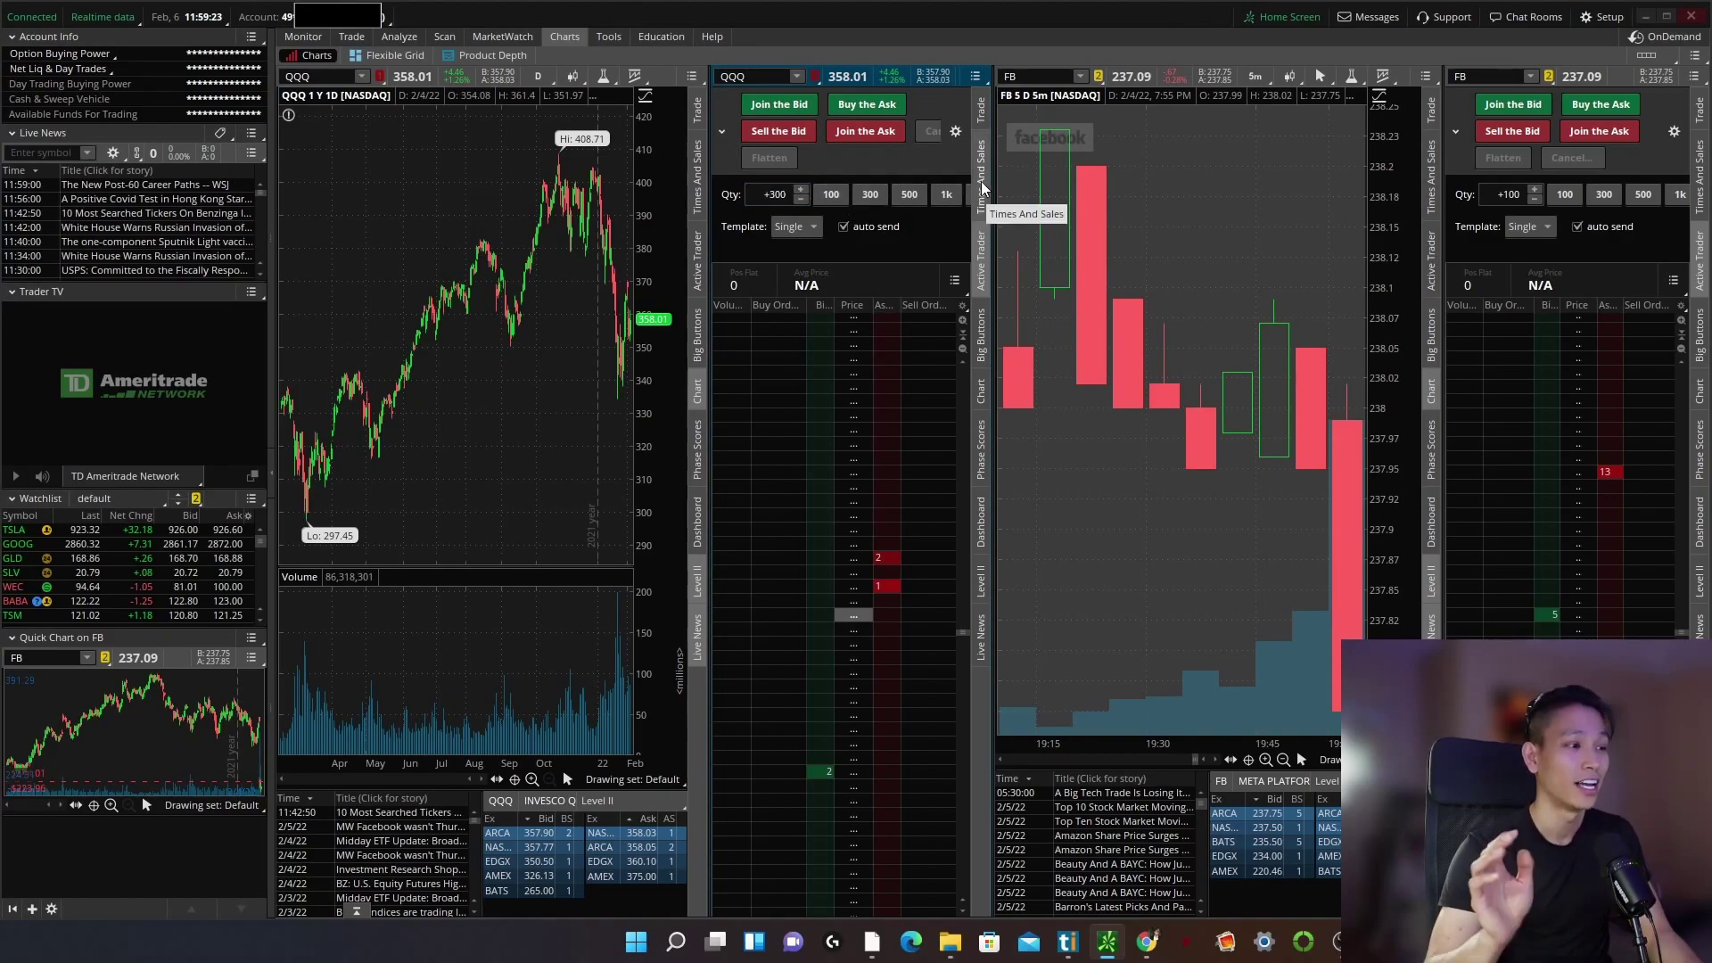
Restore the default order quantity and increment to 1 and apply the settings.
{"action": "left_click", "coordinate": [1604, 17]}
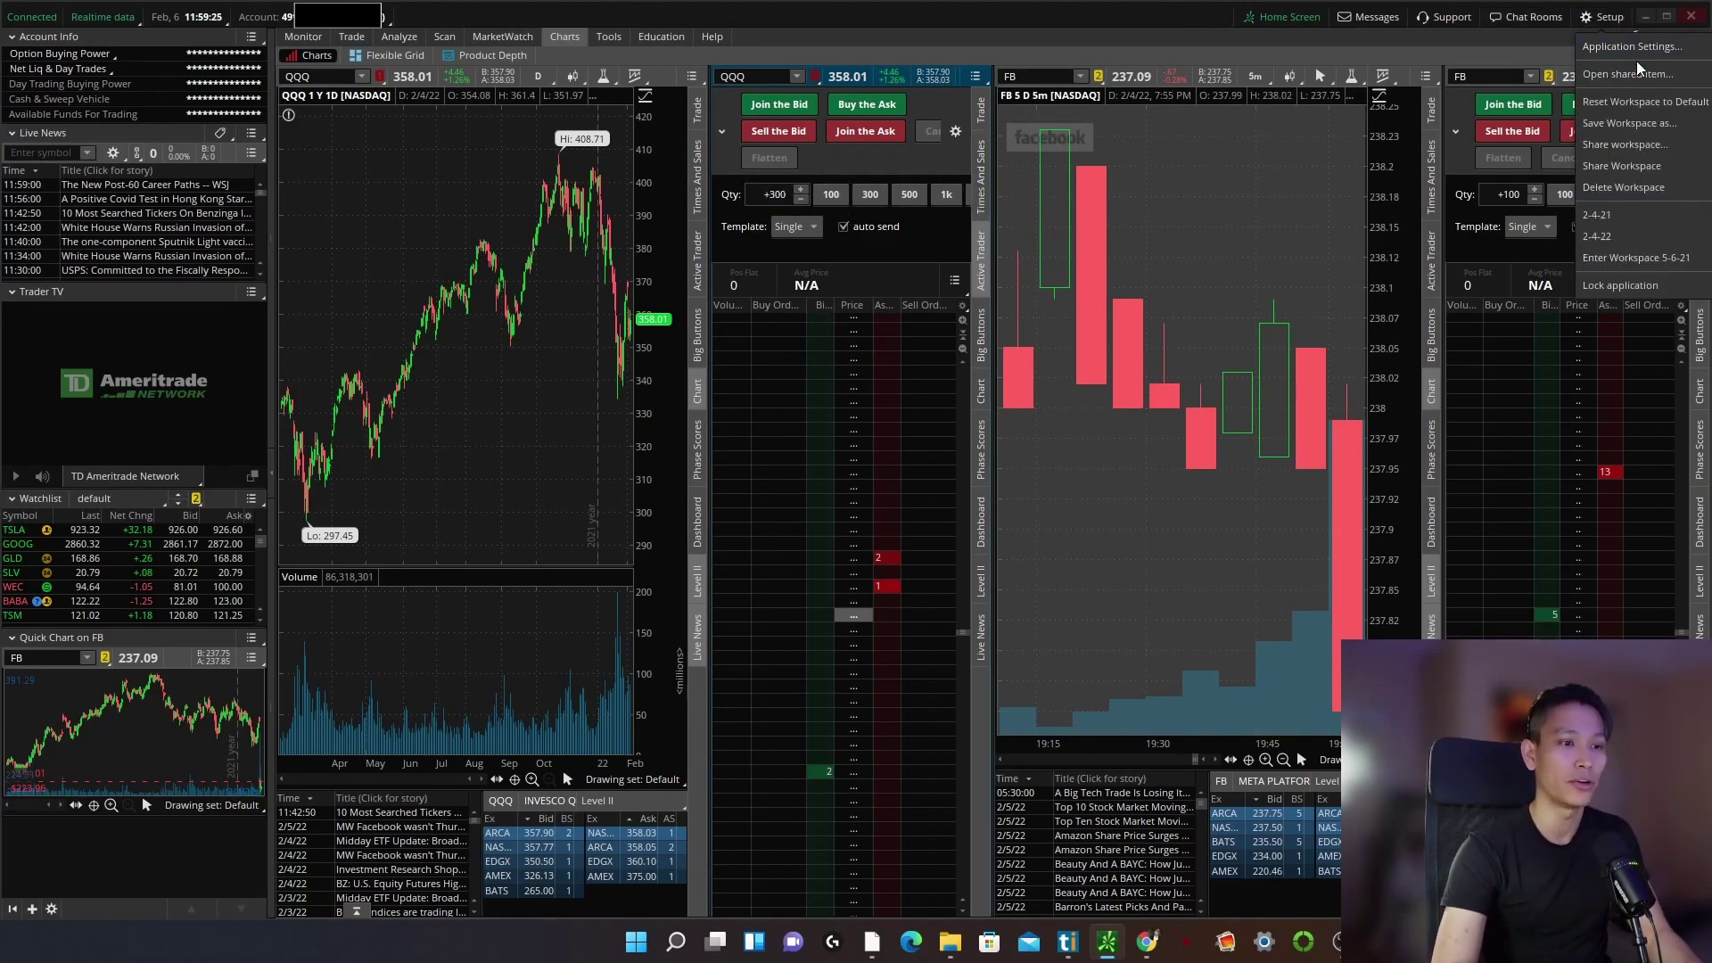
{"action": "left_click", "coordinate": [1645, 53]}
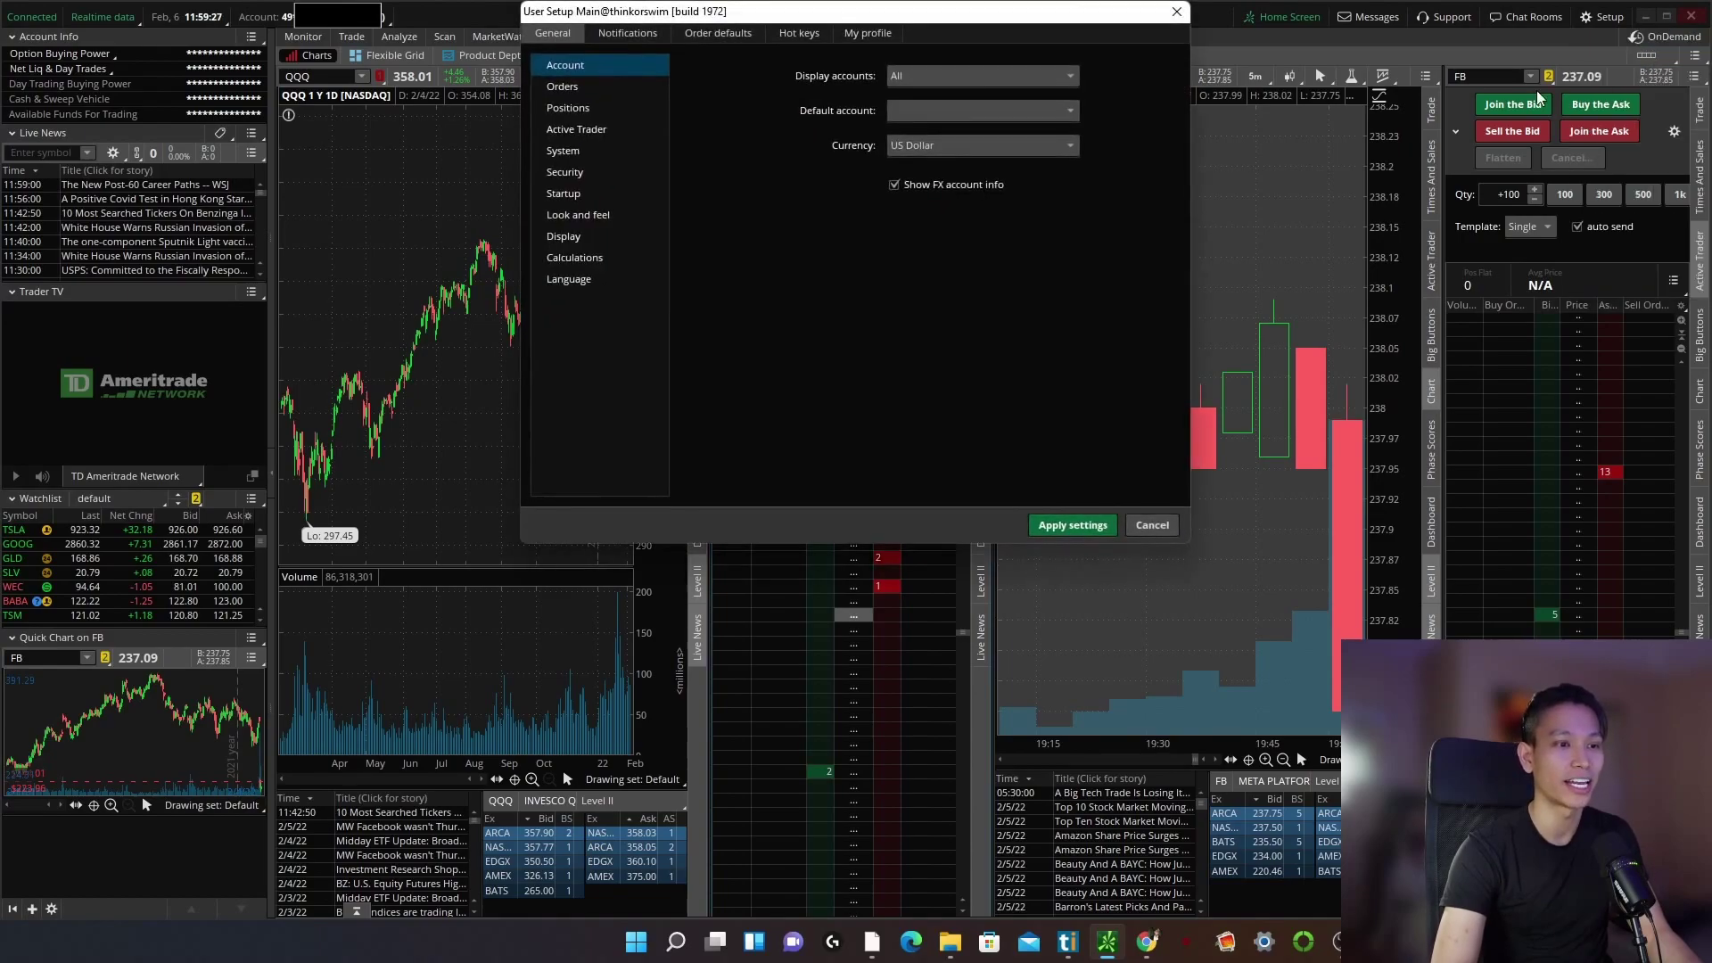
{"action": "left_click", "coordinate": [718, 33]}
{"action": "double_click", "coordinate": [962, 180]}
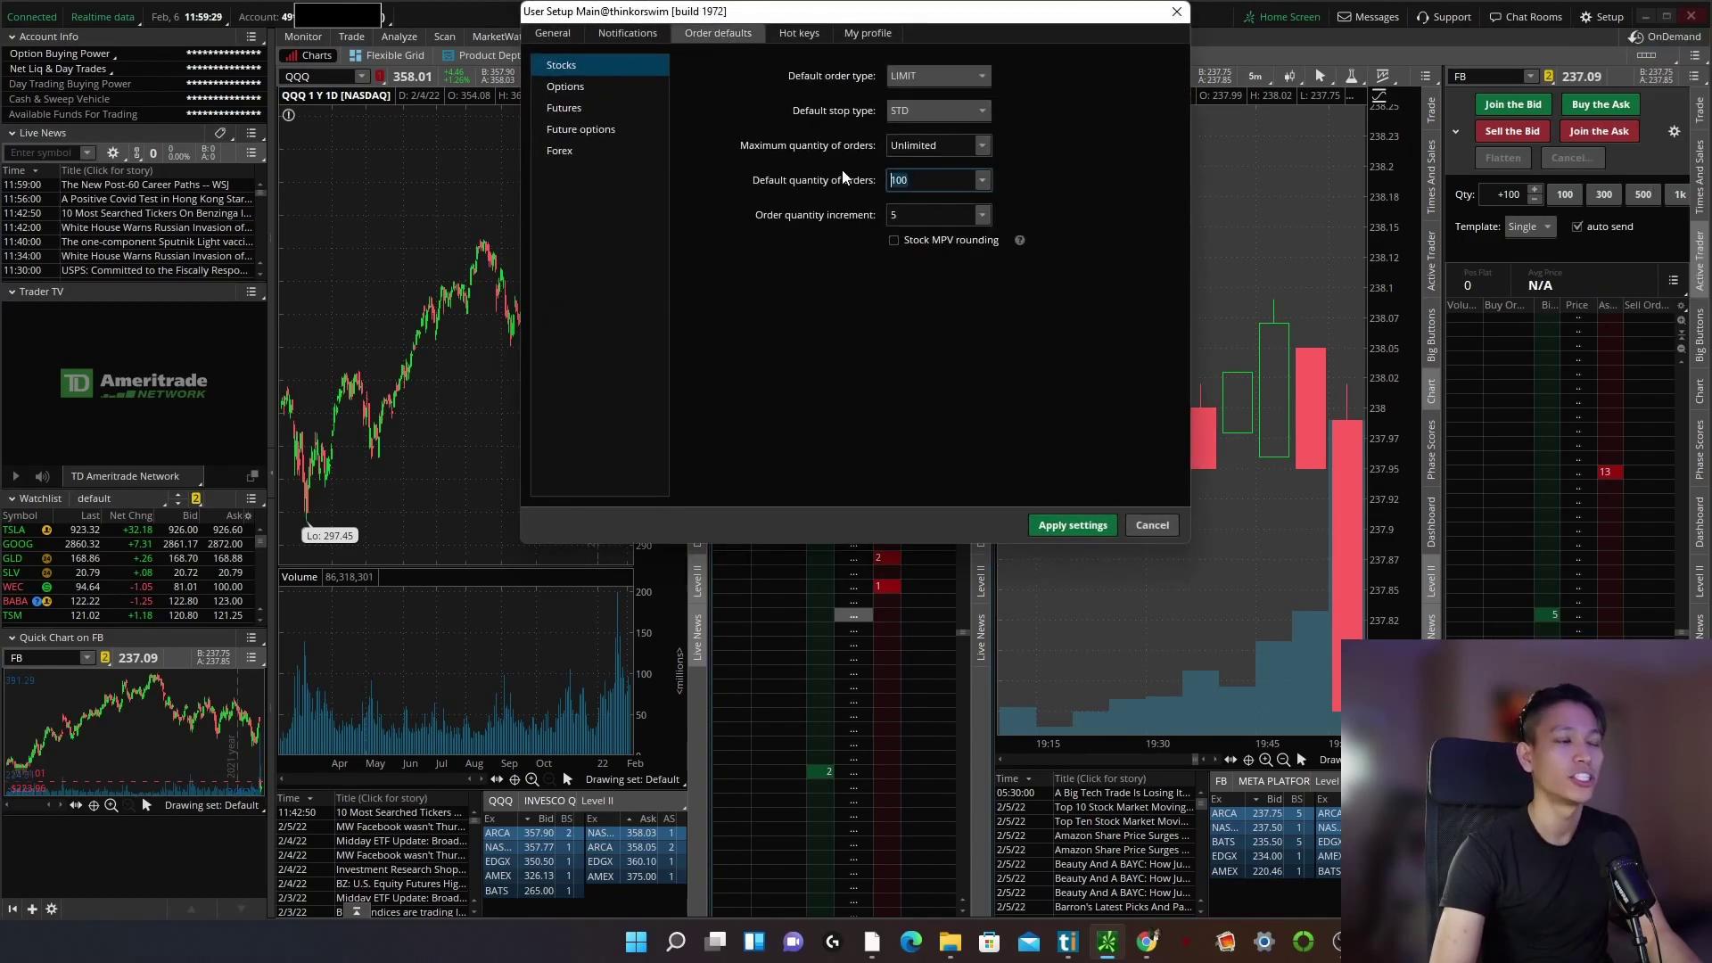
{"action": "type", "text": "1"}
{"action": "key", "text": "Tab"}
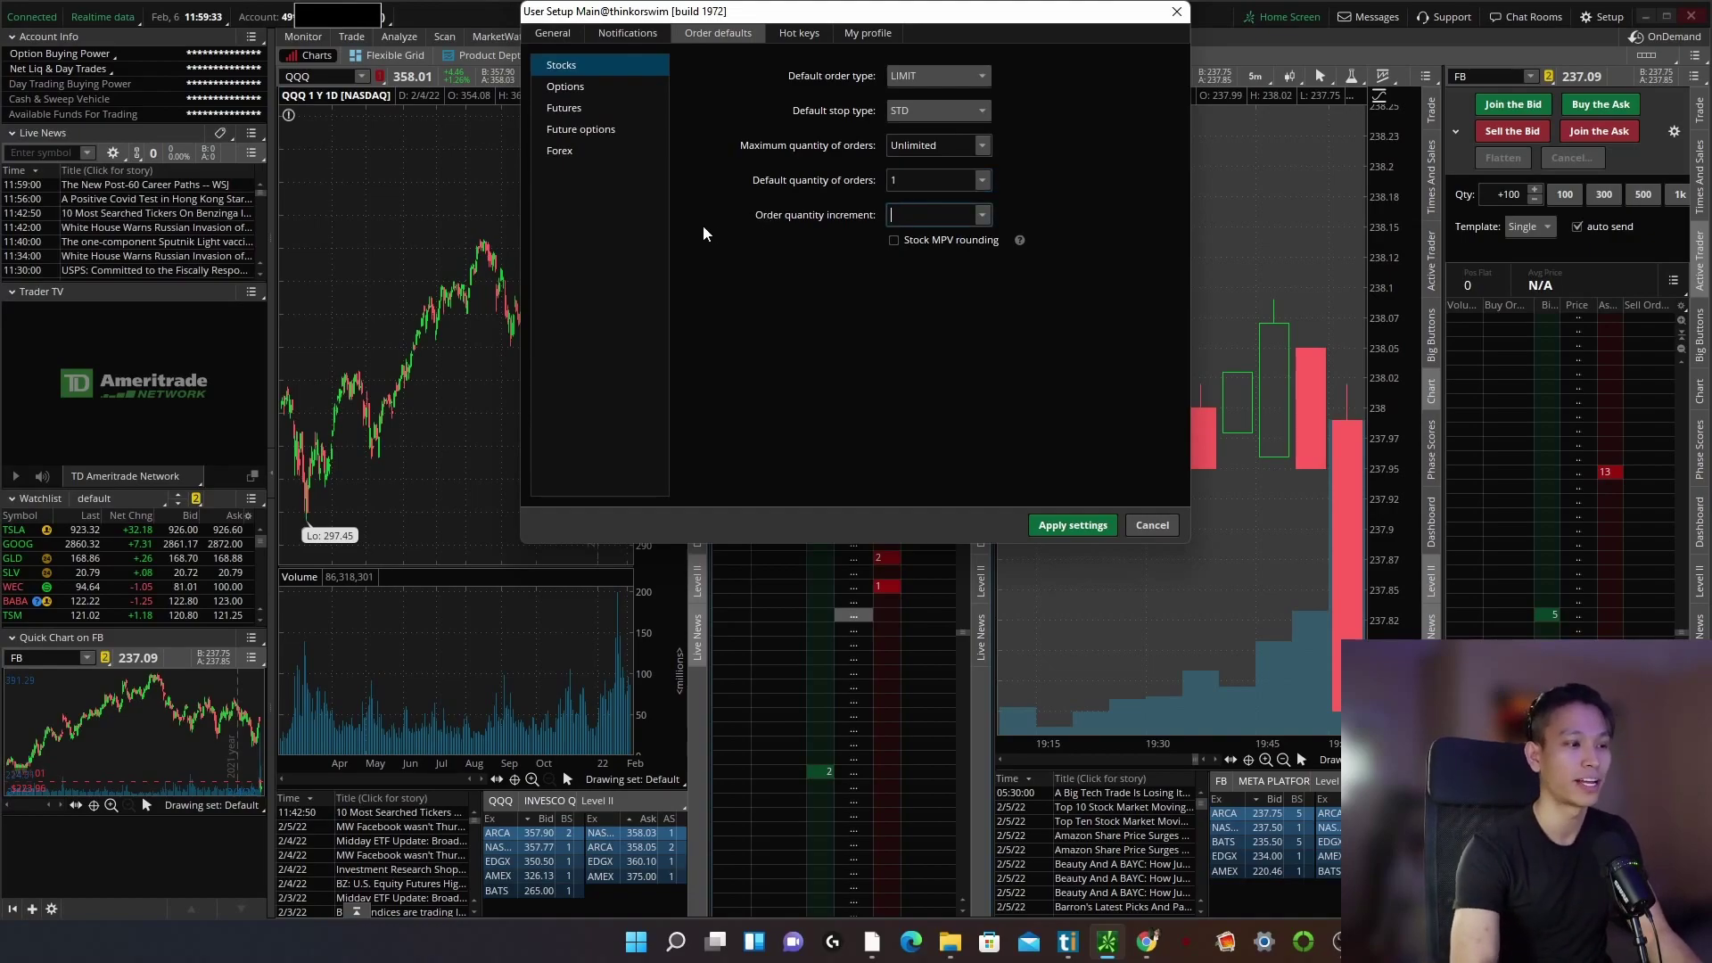
{"action": "key", "text": "BackSpace"}
{"action": "type", "text": "1"}
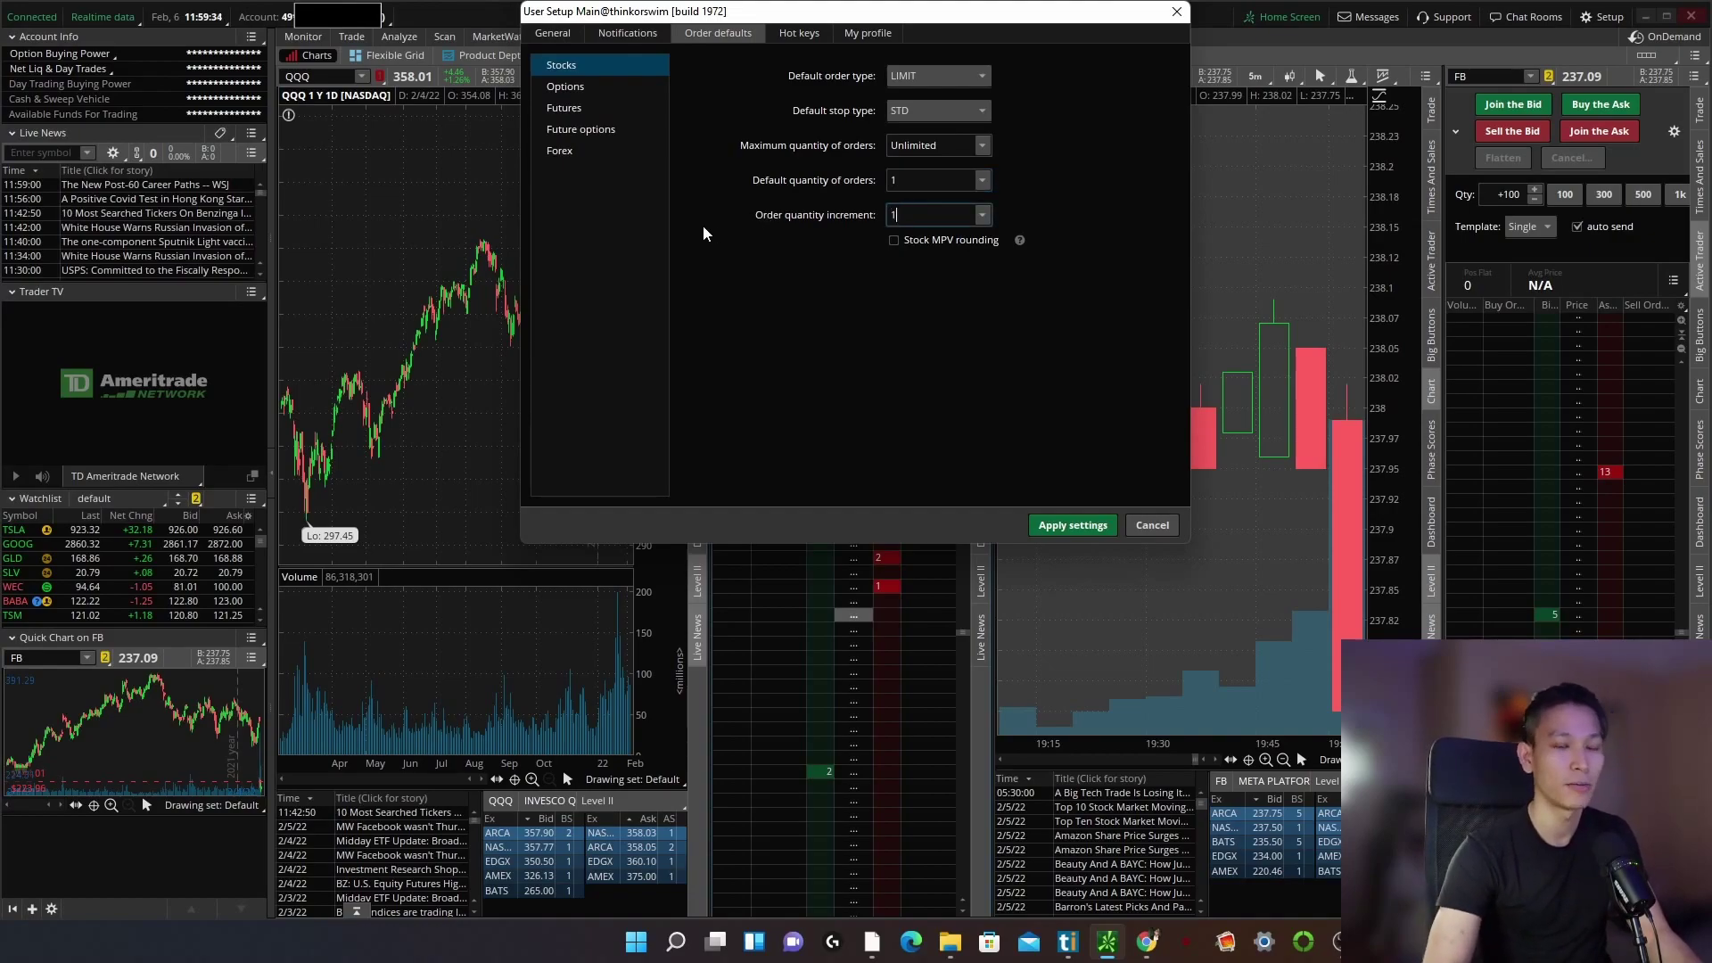
{"action": "left_click", "coordinate": [1109, 528]}
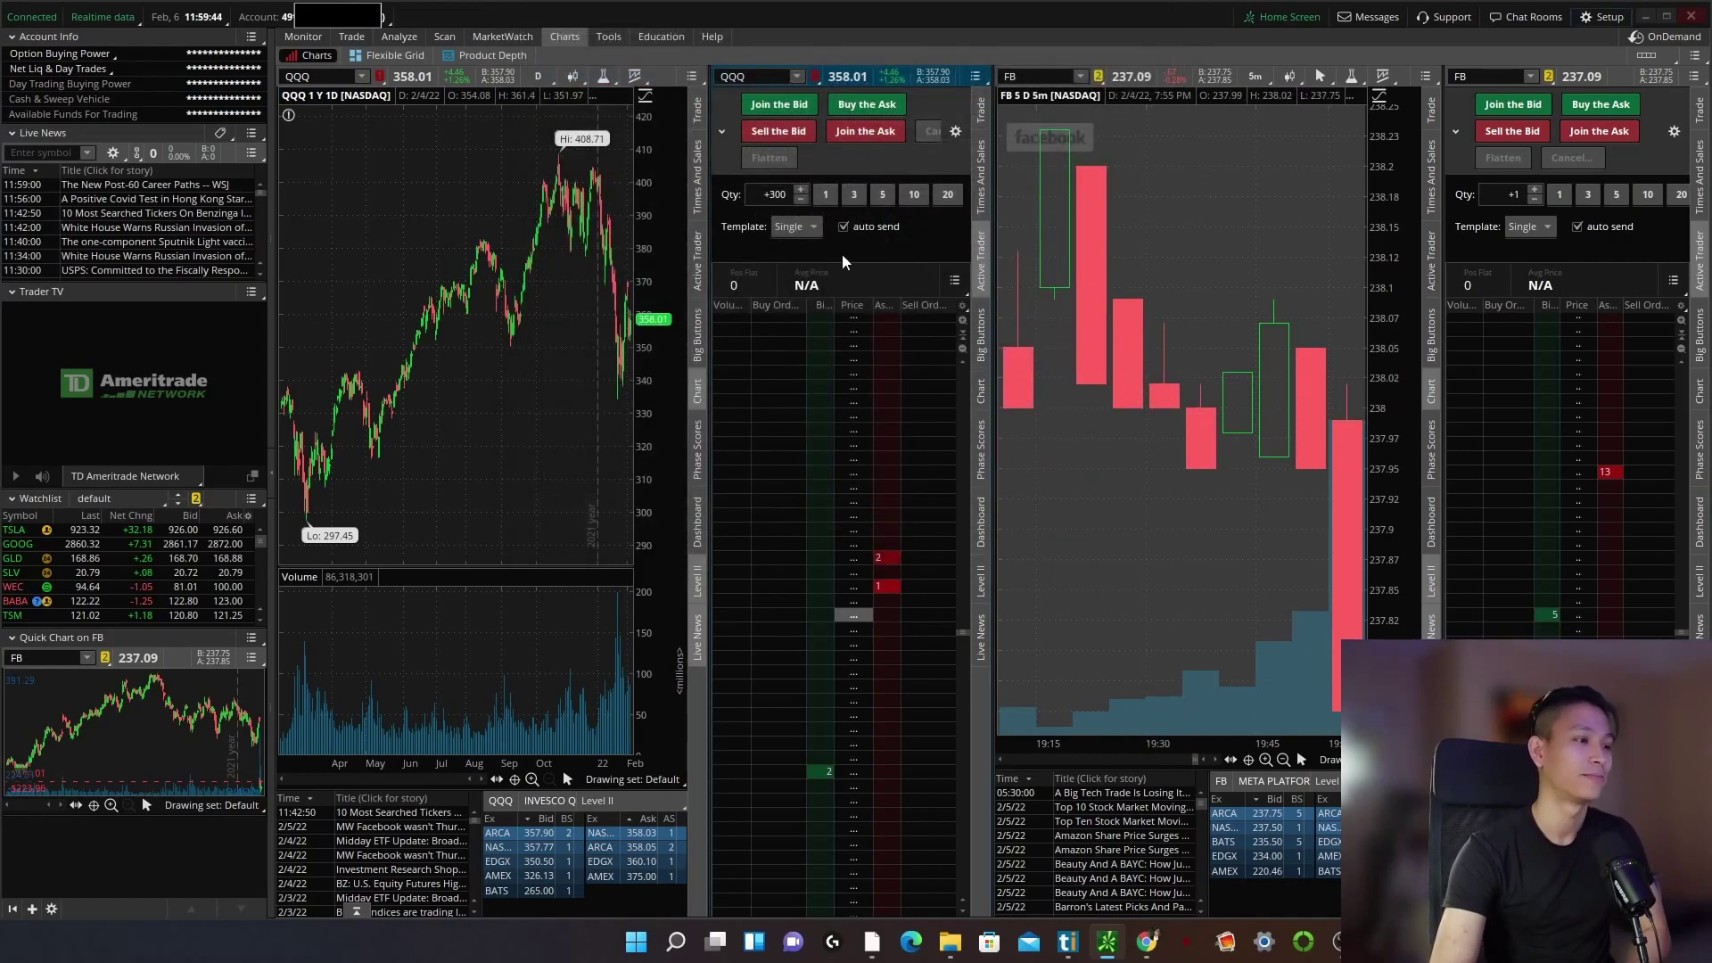
Lower the QQQ order quantity to 1 and collapse the left sidebar.
{"action": "left_click", "coordinate": [801, 200]}
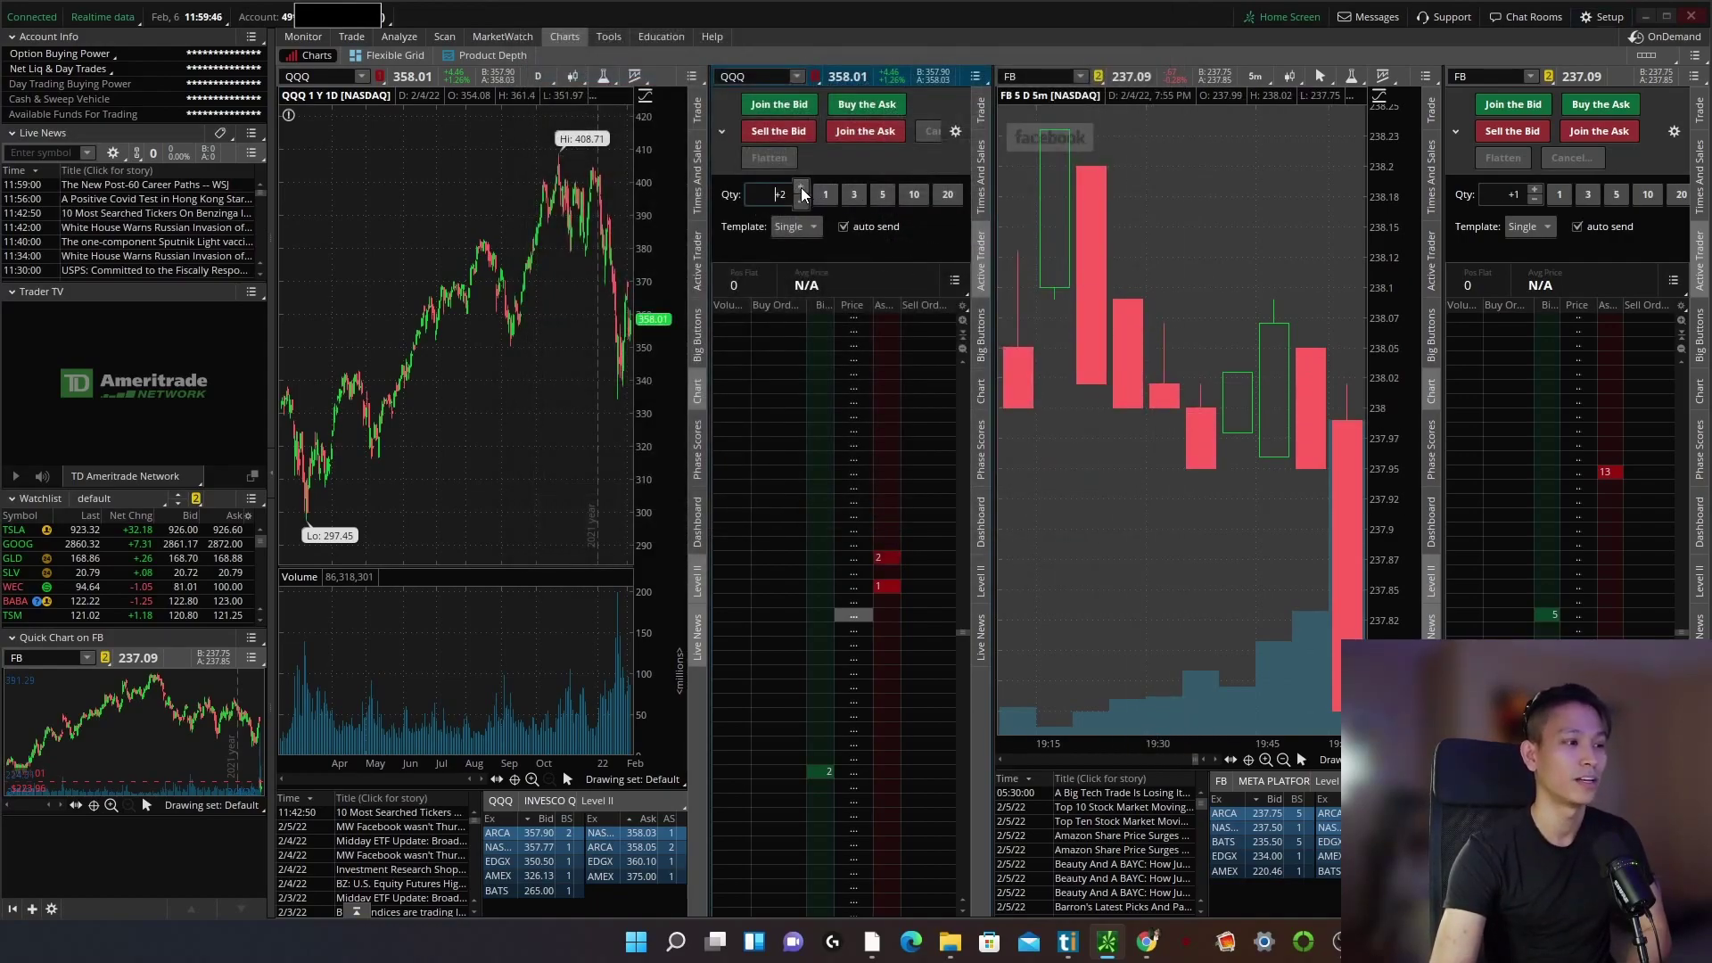
{"action": "left_click", "coordinate": [801, 203]}
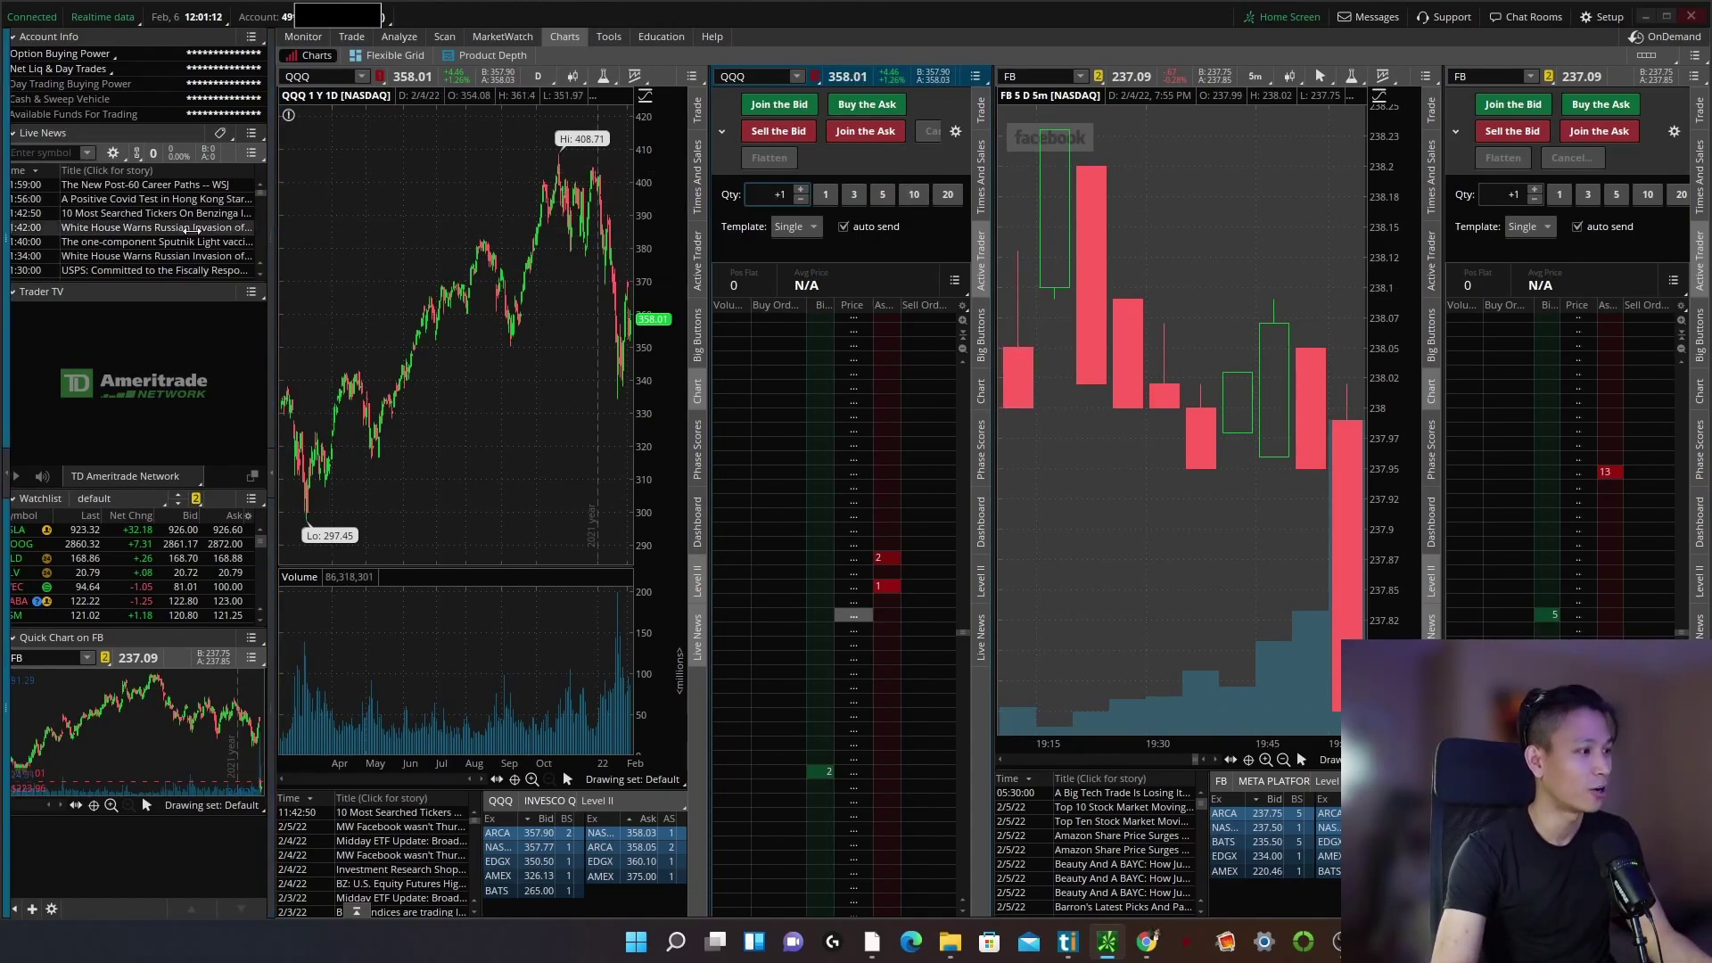
{"action": "left_click", "coordinate": [268, 166]}
Narrow the left sidebar, tick Active Trader Enabled under Hot keys, check Flat Position, and close Setup.
{"action": "left_click_drag", "start_coordinate": [7, 223], "coordinate": [134, 229]}
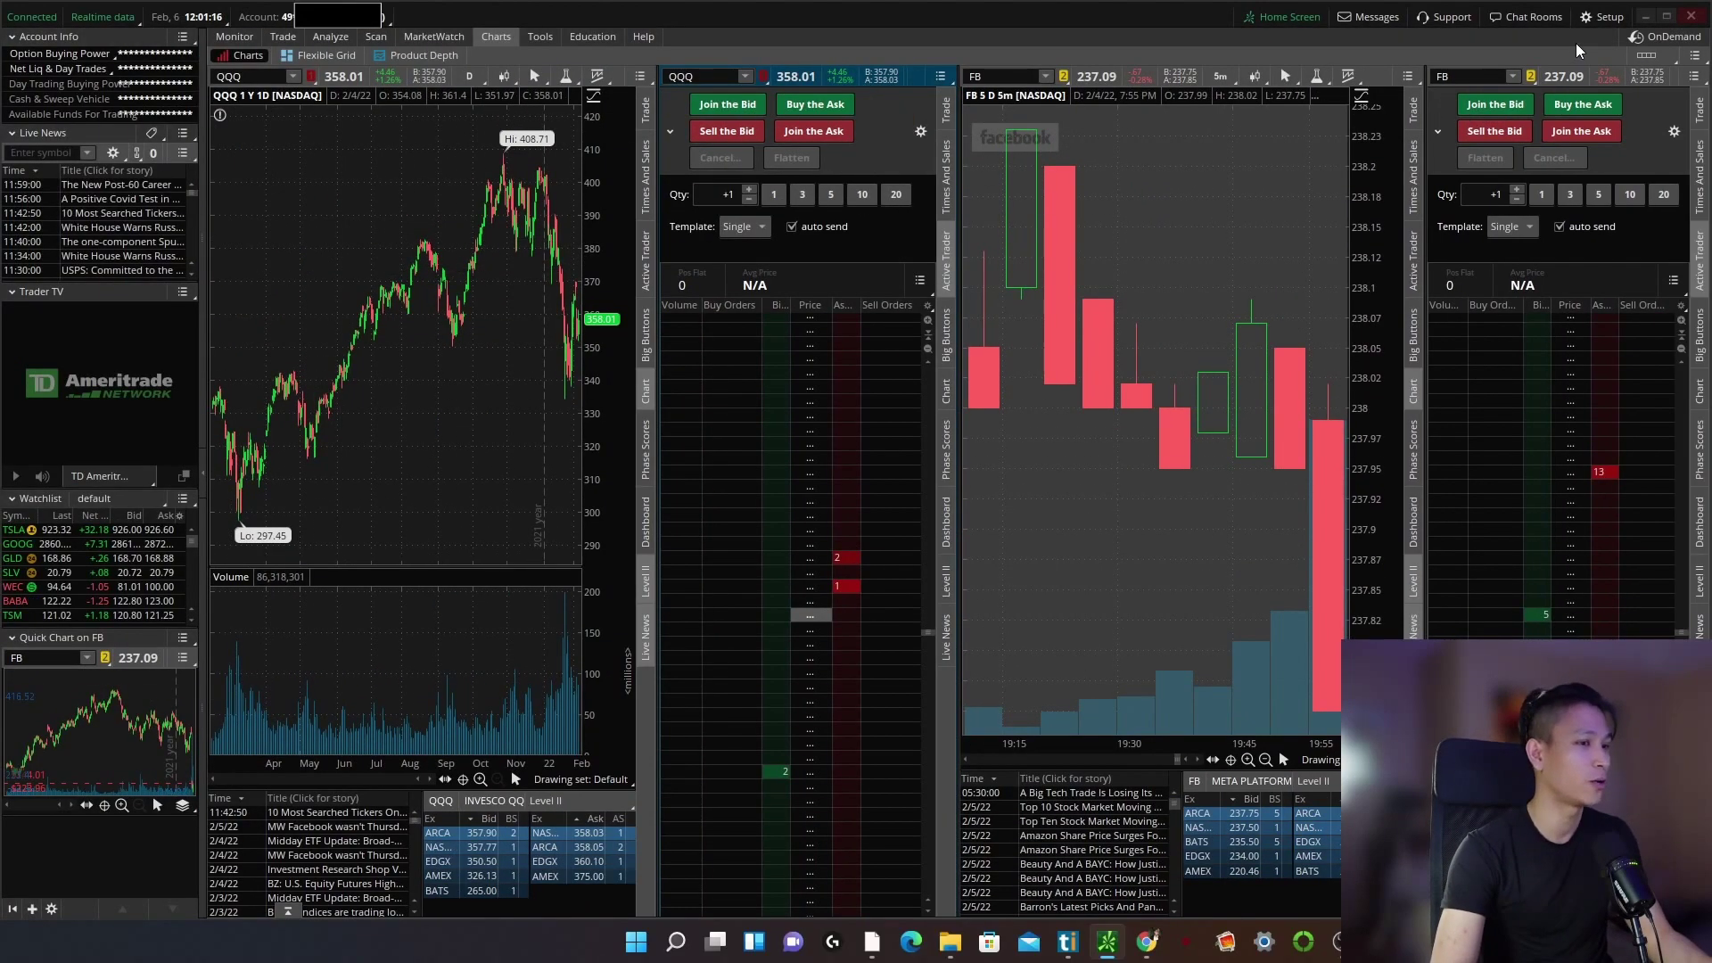
{"action": "left_click", "coordinate": [1602, 17]}
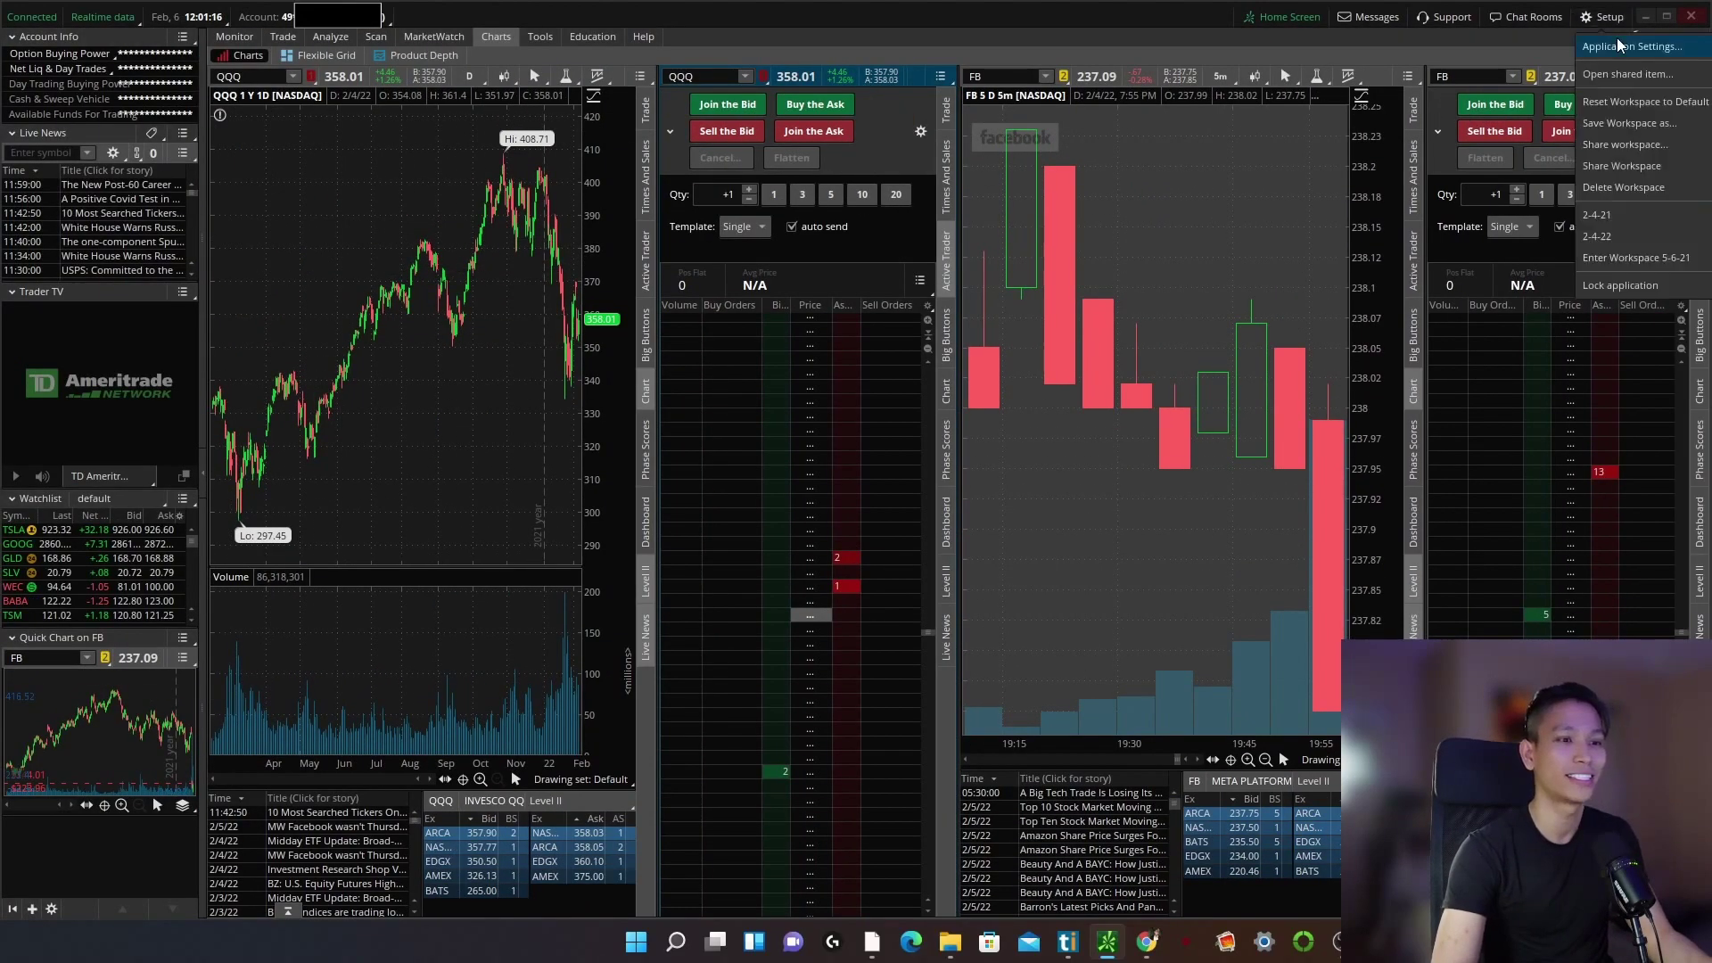
{"action": "left_click", "coordinate": [1692, 50]}
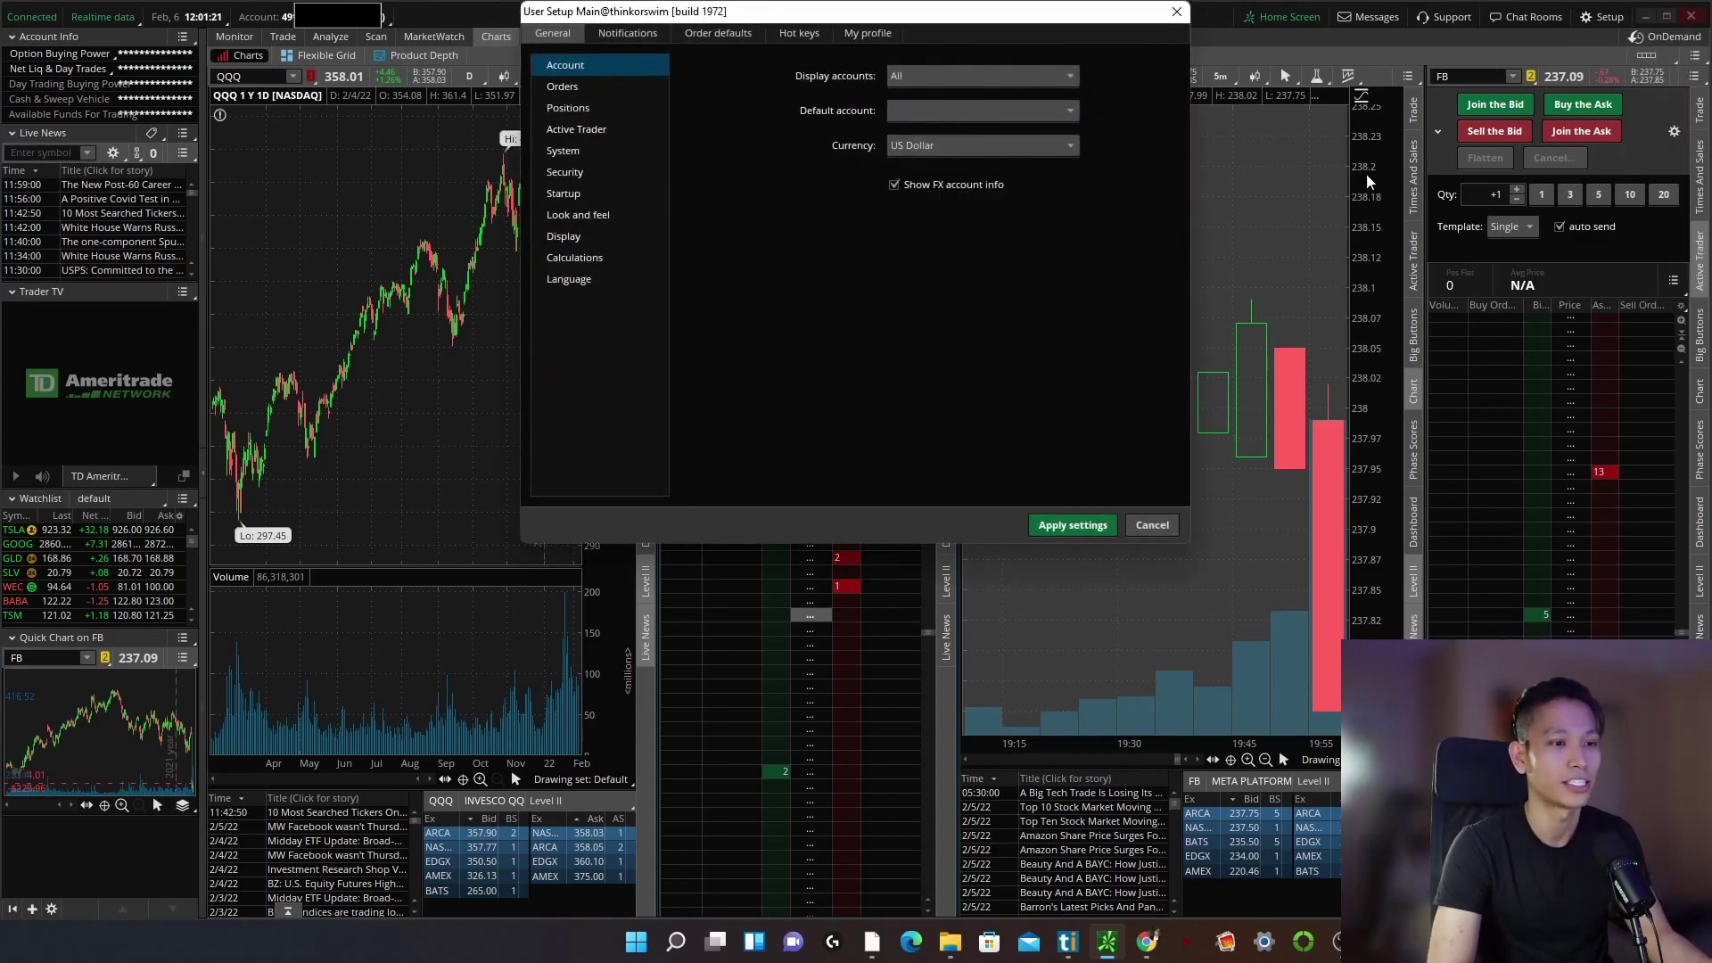
{"action": "left_click", "coordinate": [803, 39]}
{"action": "scroll", "coordinate": [711, 419], "scroll_direction": "down", "scroll_amount": 5}
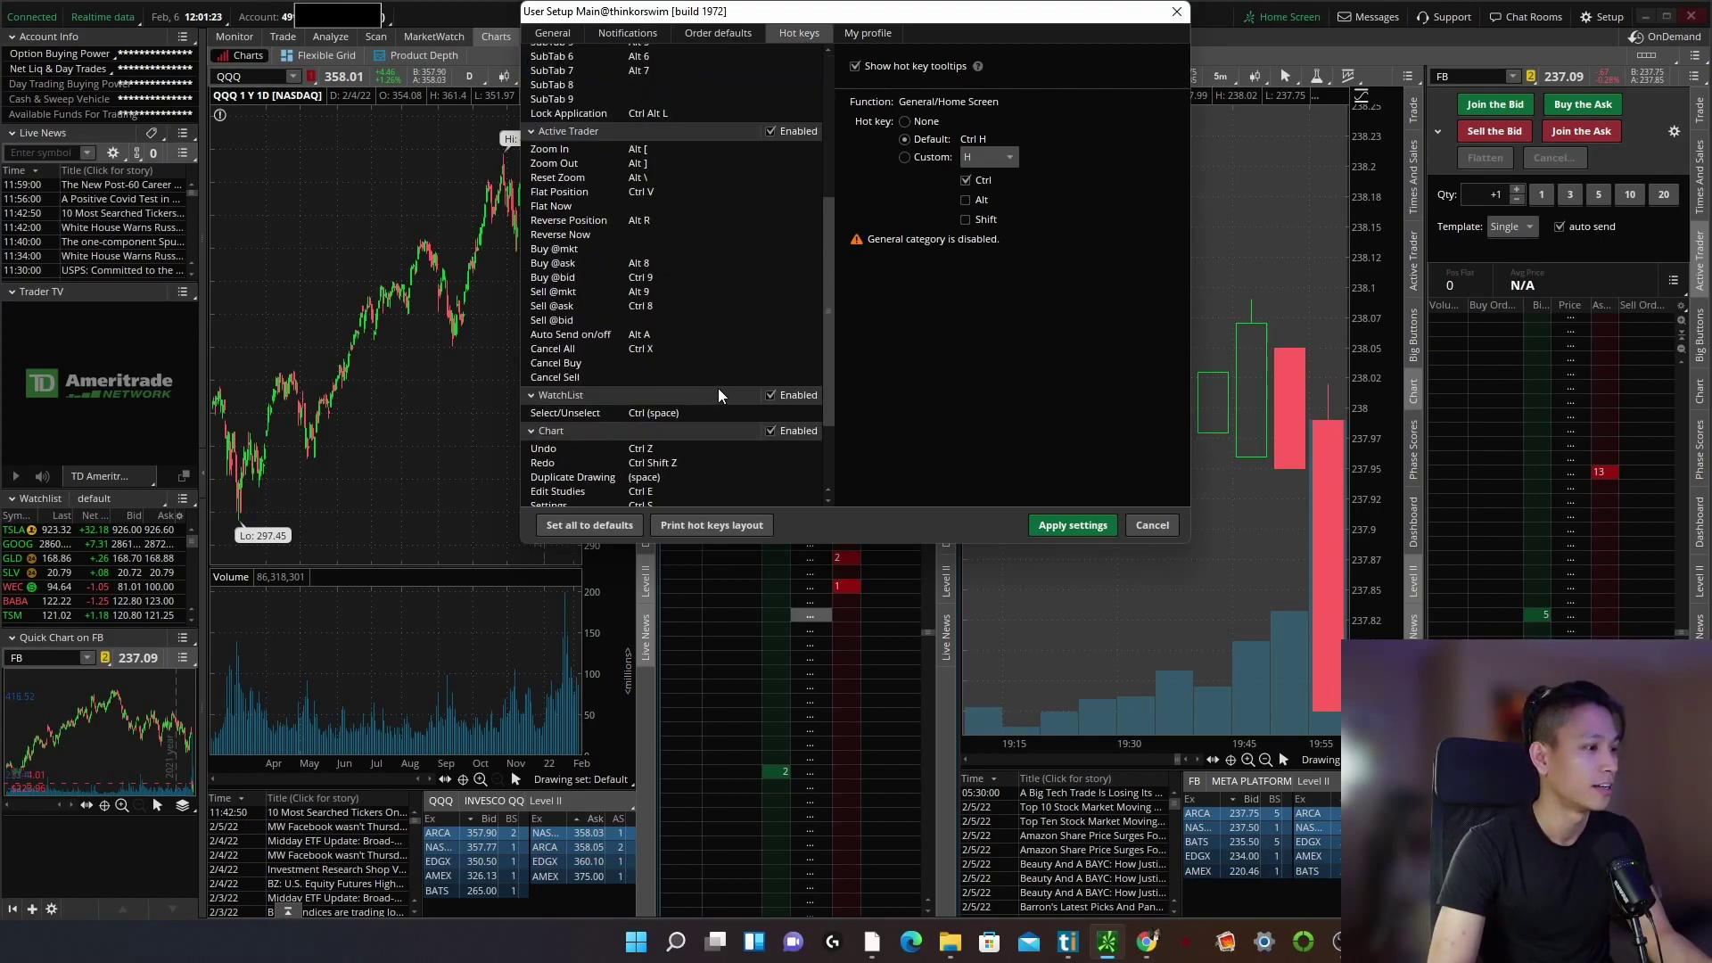
{"action": "left_click", "coordinate": [801, 133]}
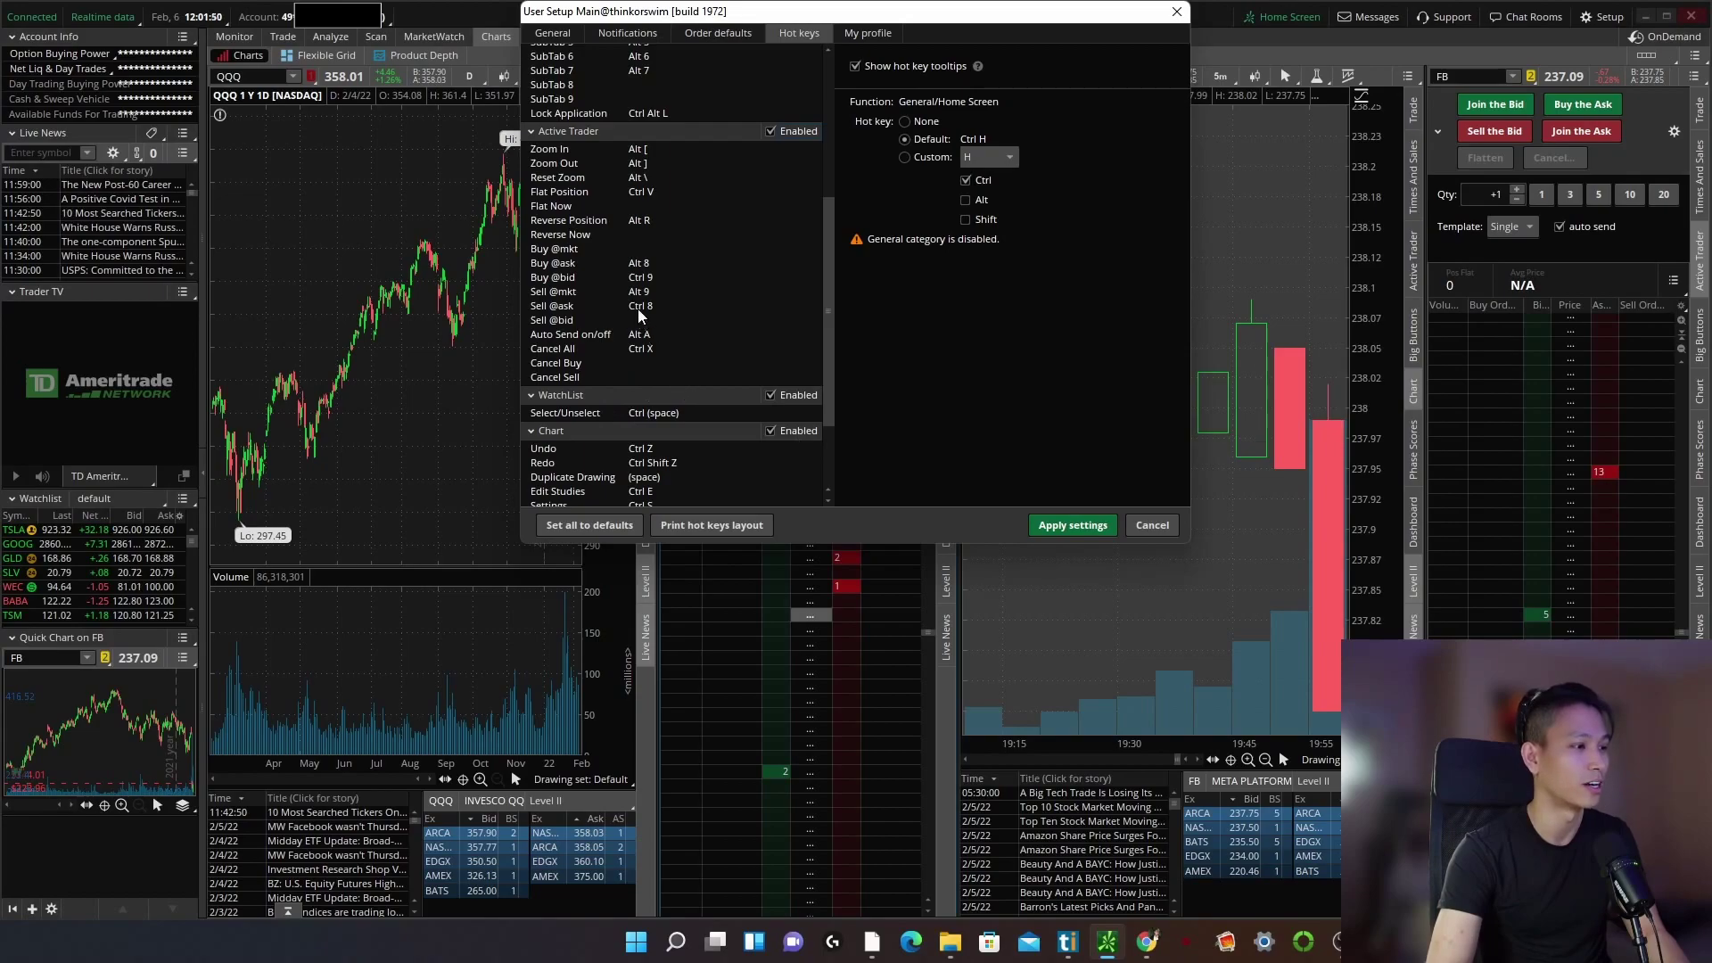
{"action": "left_click", "coordinate": [656, 192]}
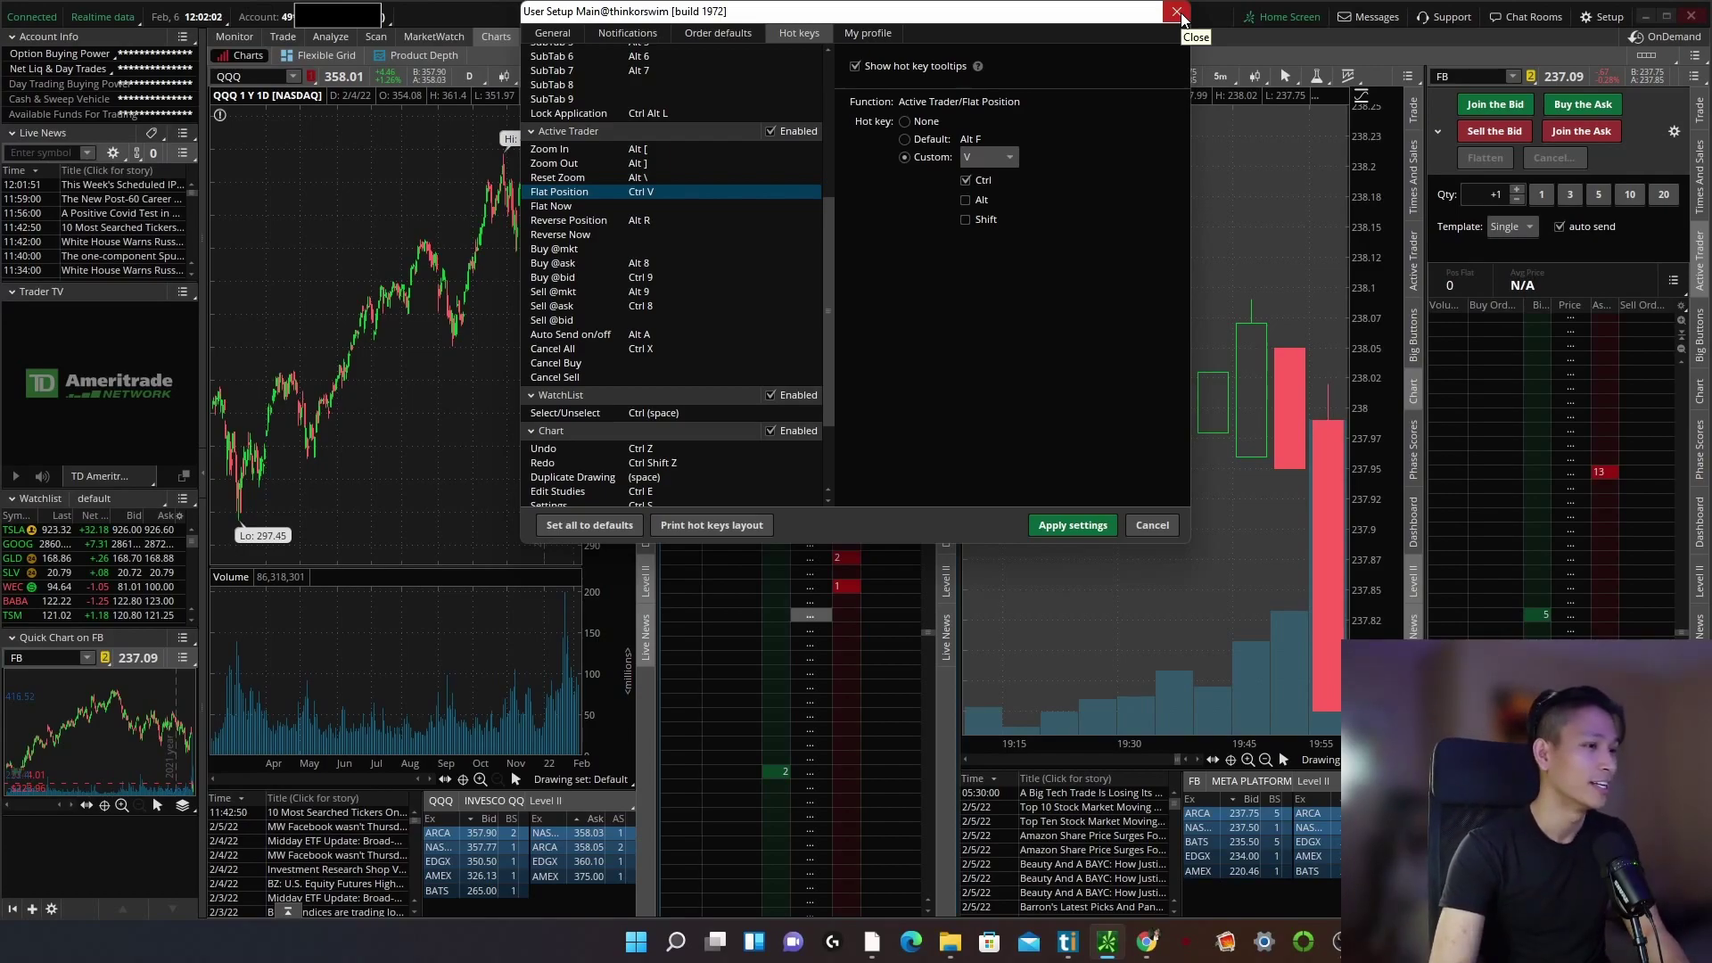
{"action": "left_click", "coordinate": [1074, 525]}
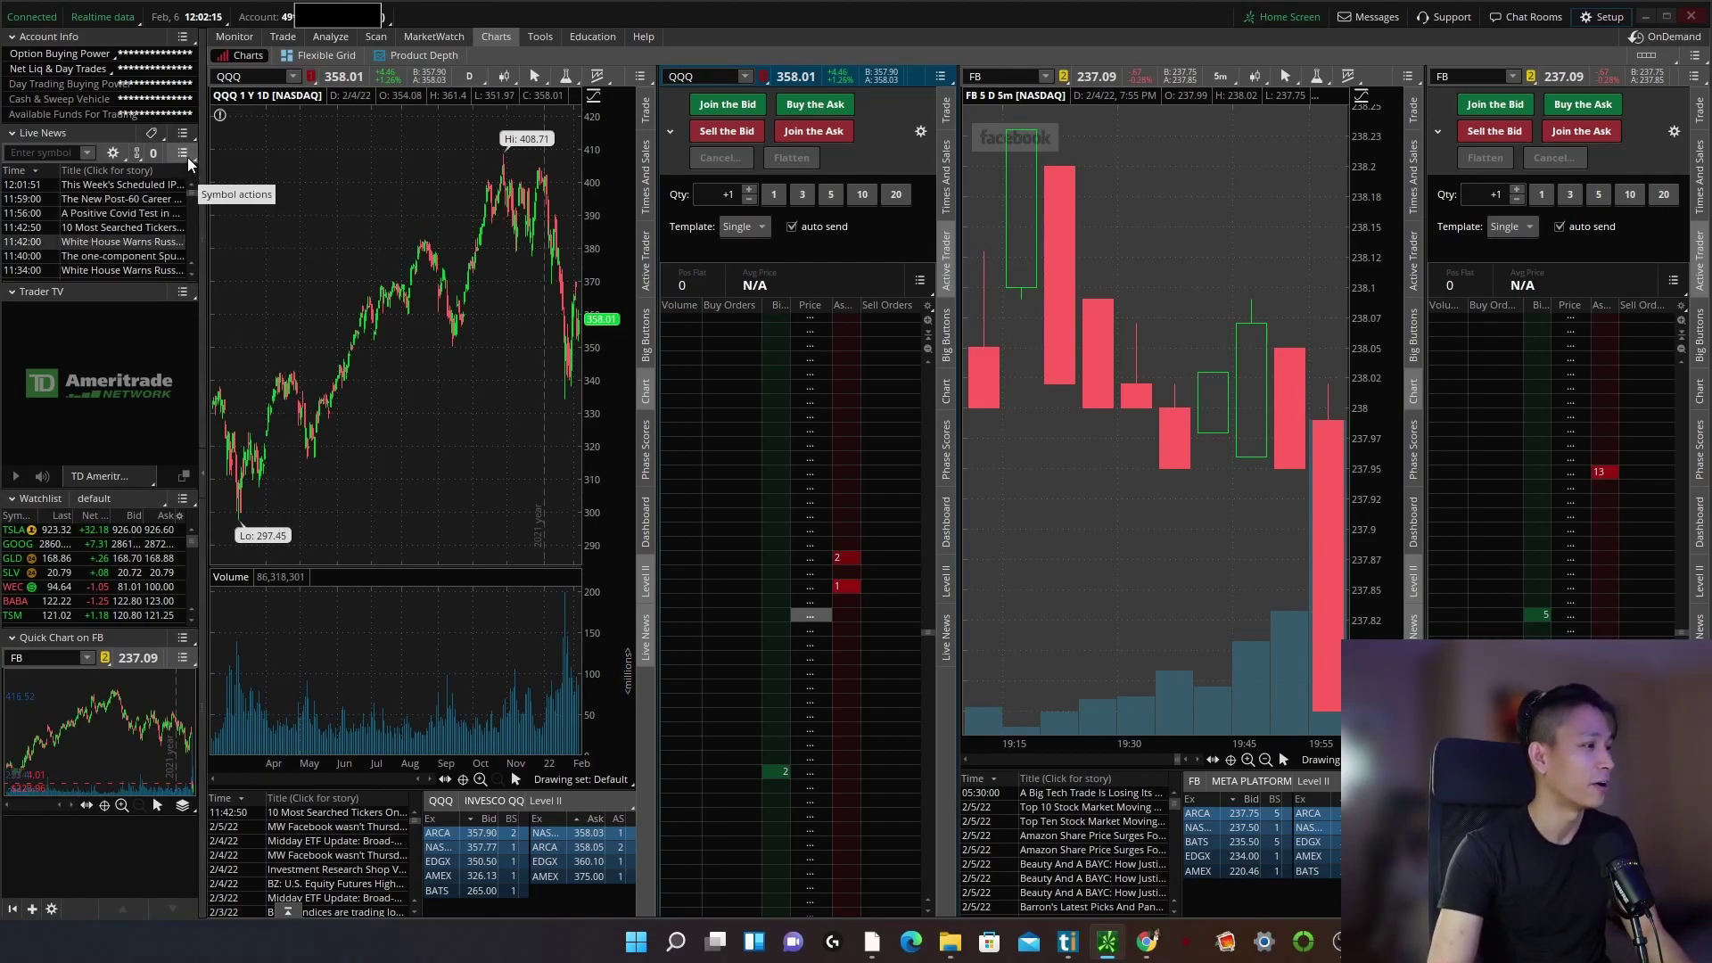
Close the detached Charts copy and drag open the sidebar with Account Info, News, TV, watchlist and Quick Chart.
{"action": "left_click", "coordinate": [204, 245]}
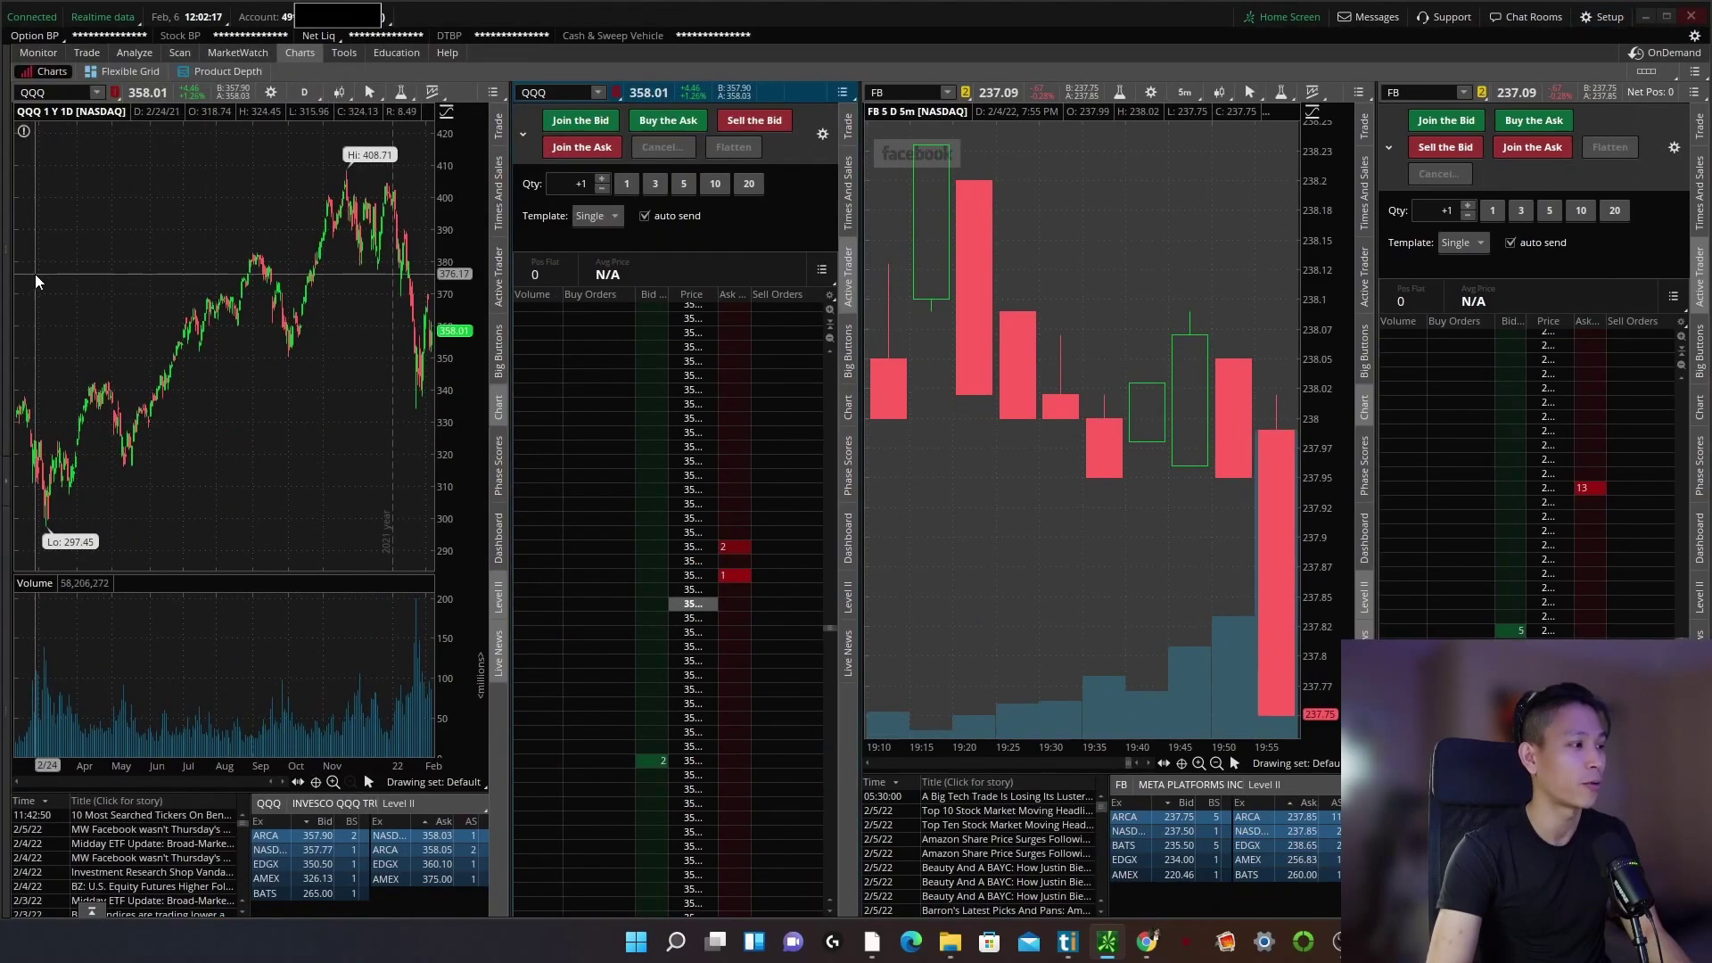
{"action": "left_click", "coordinate": [5, 254]}
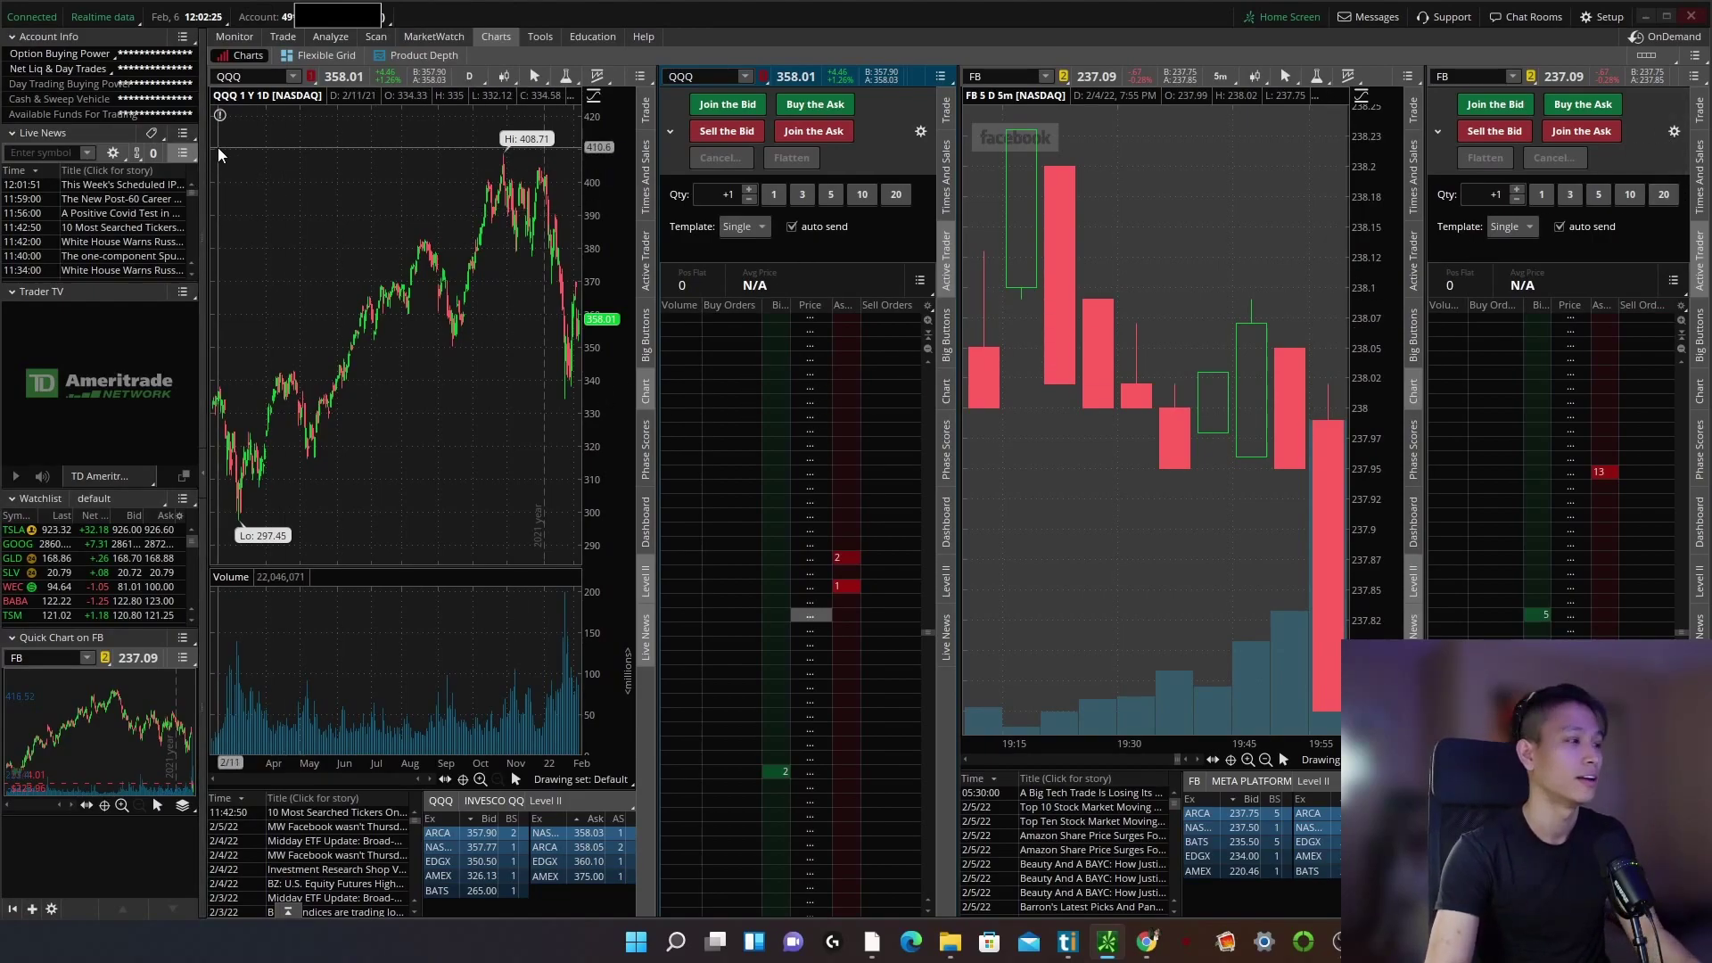
{"action": "left_click", "coordinate": [201, 535]}
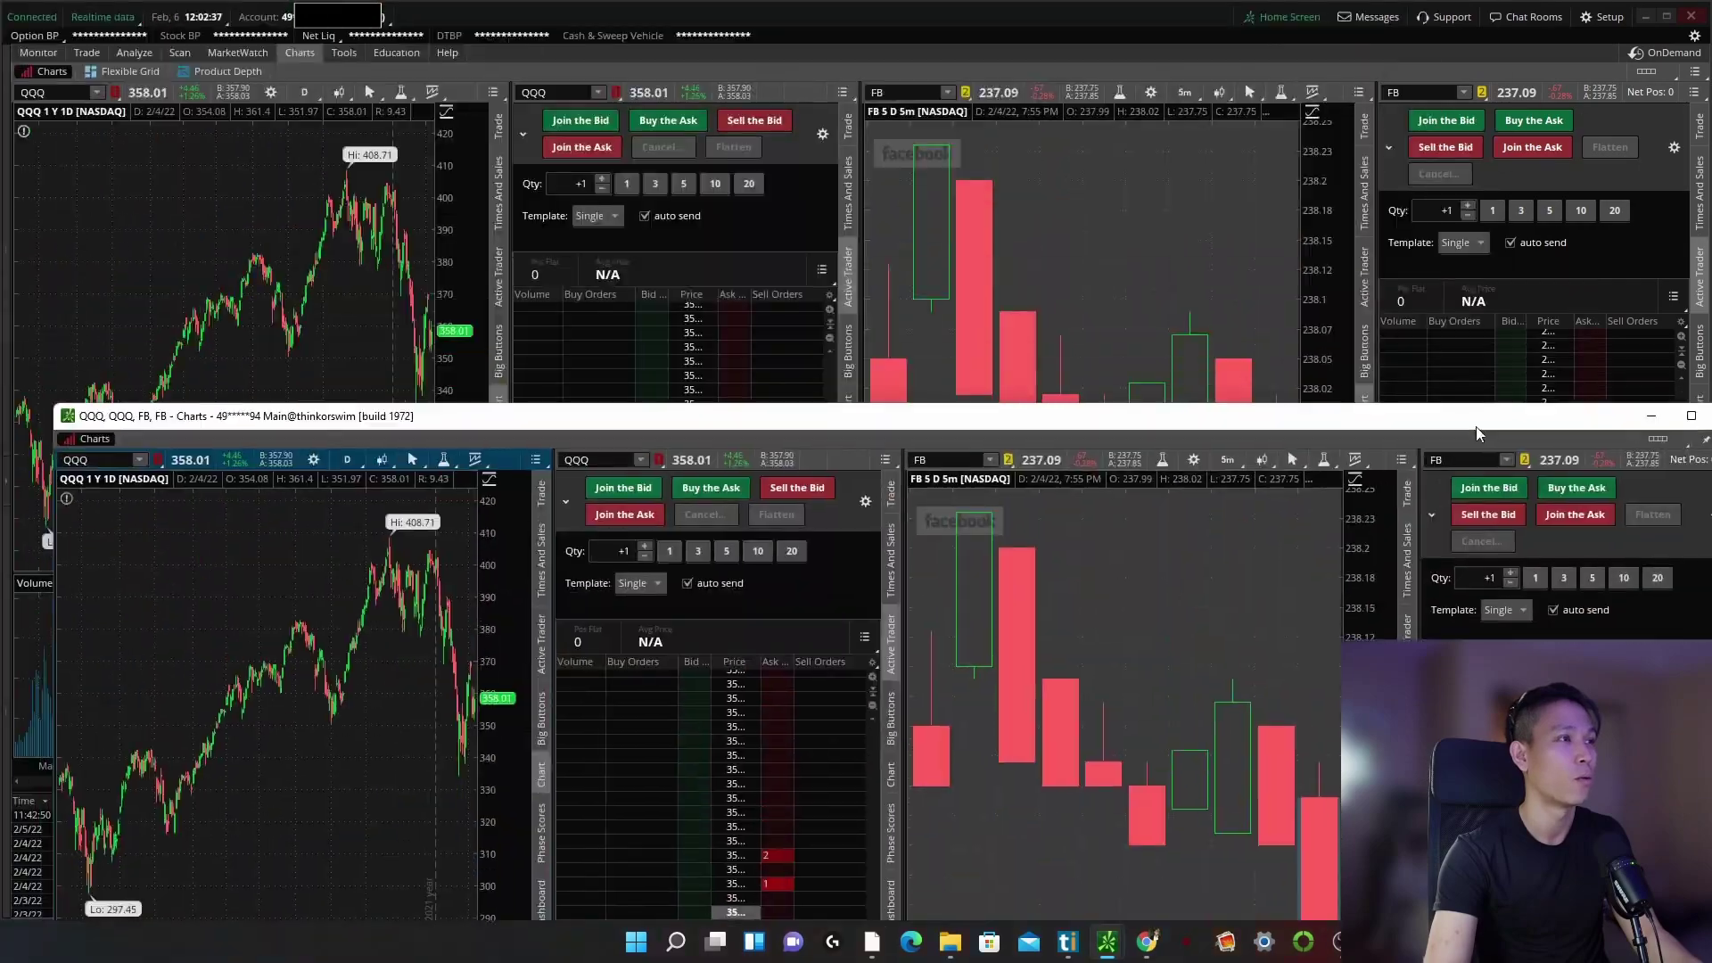
{"action": "left_click_drag", "start_coordinate": [1474, 426], "coordinate": [1382, 259]}
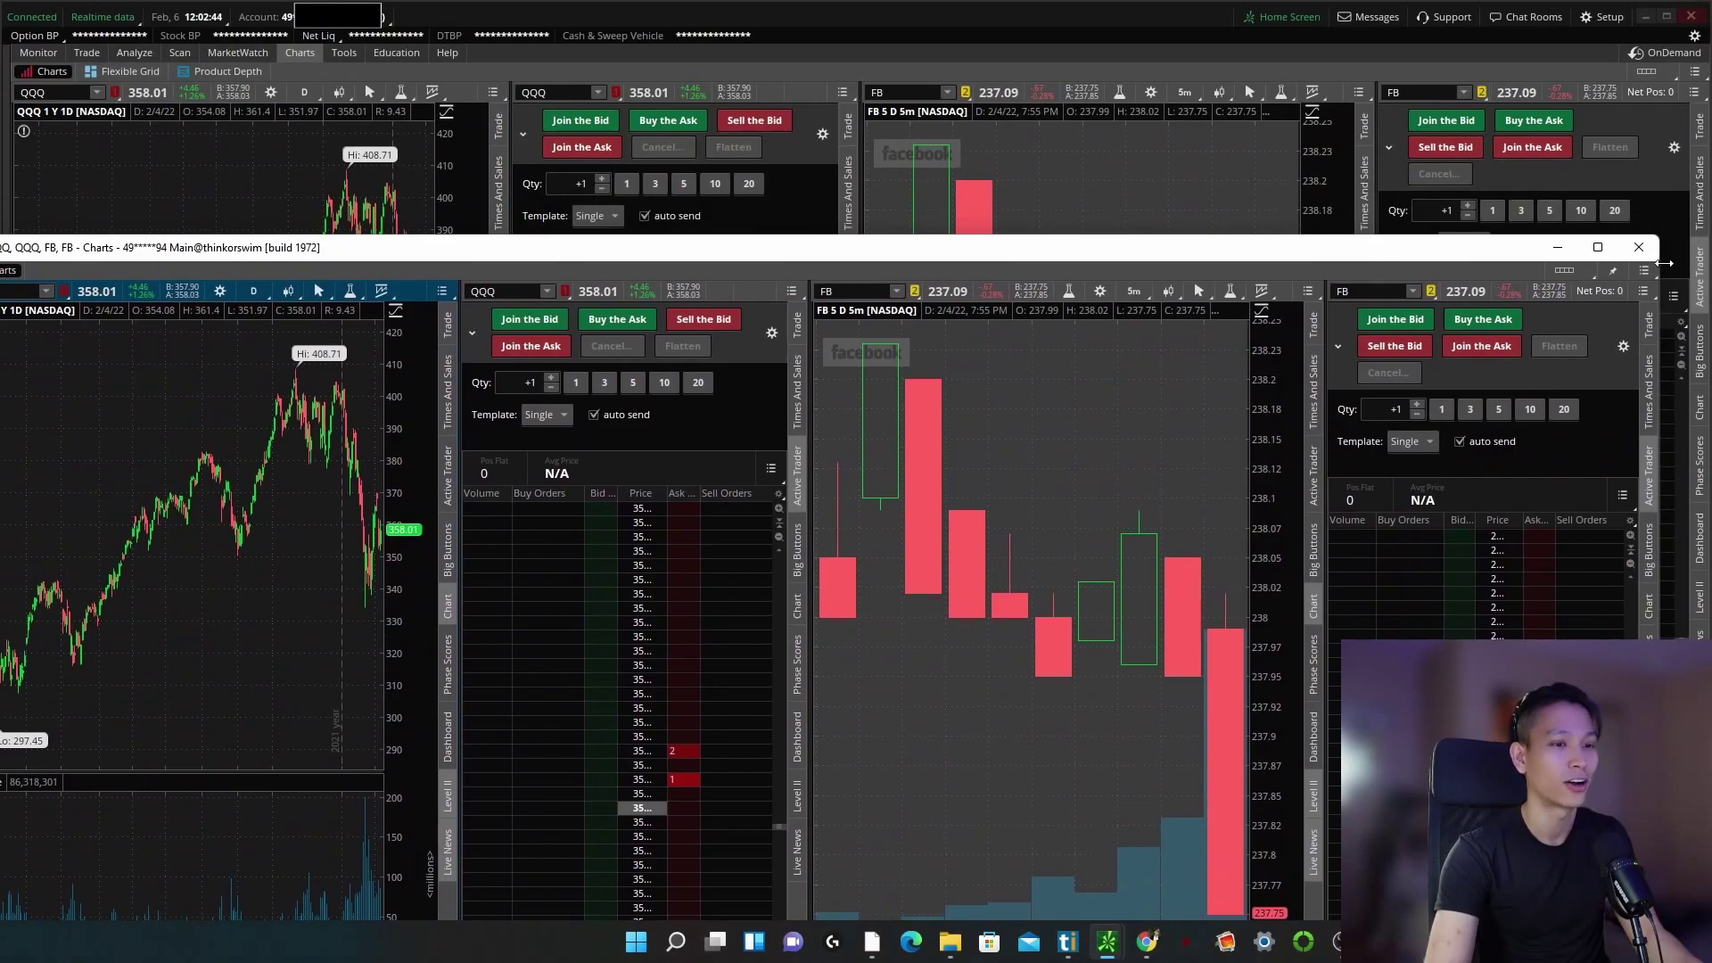
{"action": "left_click", "coordinate": [1638, 247]}
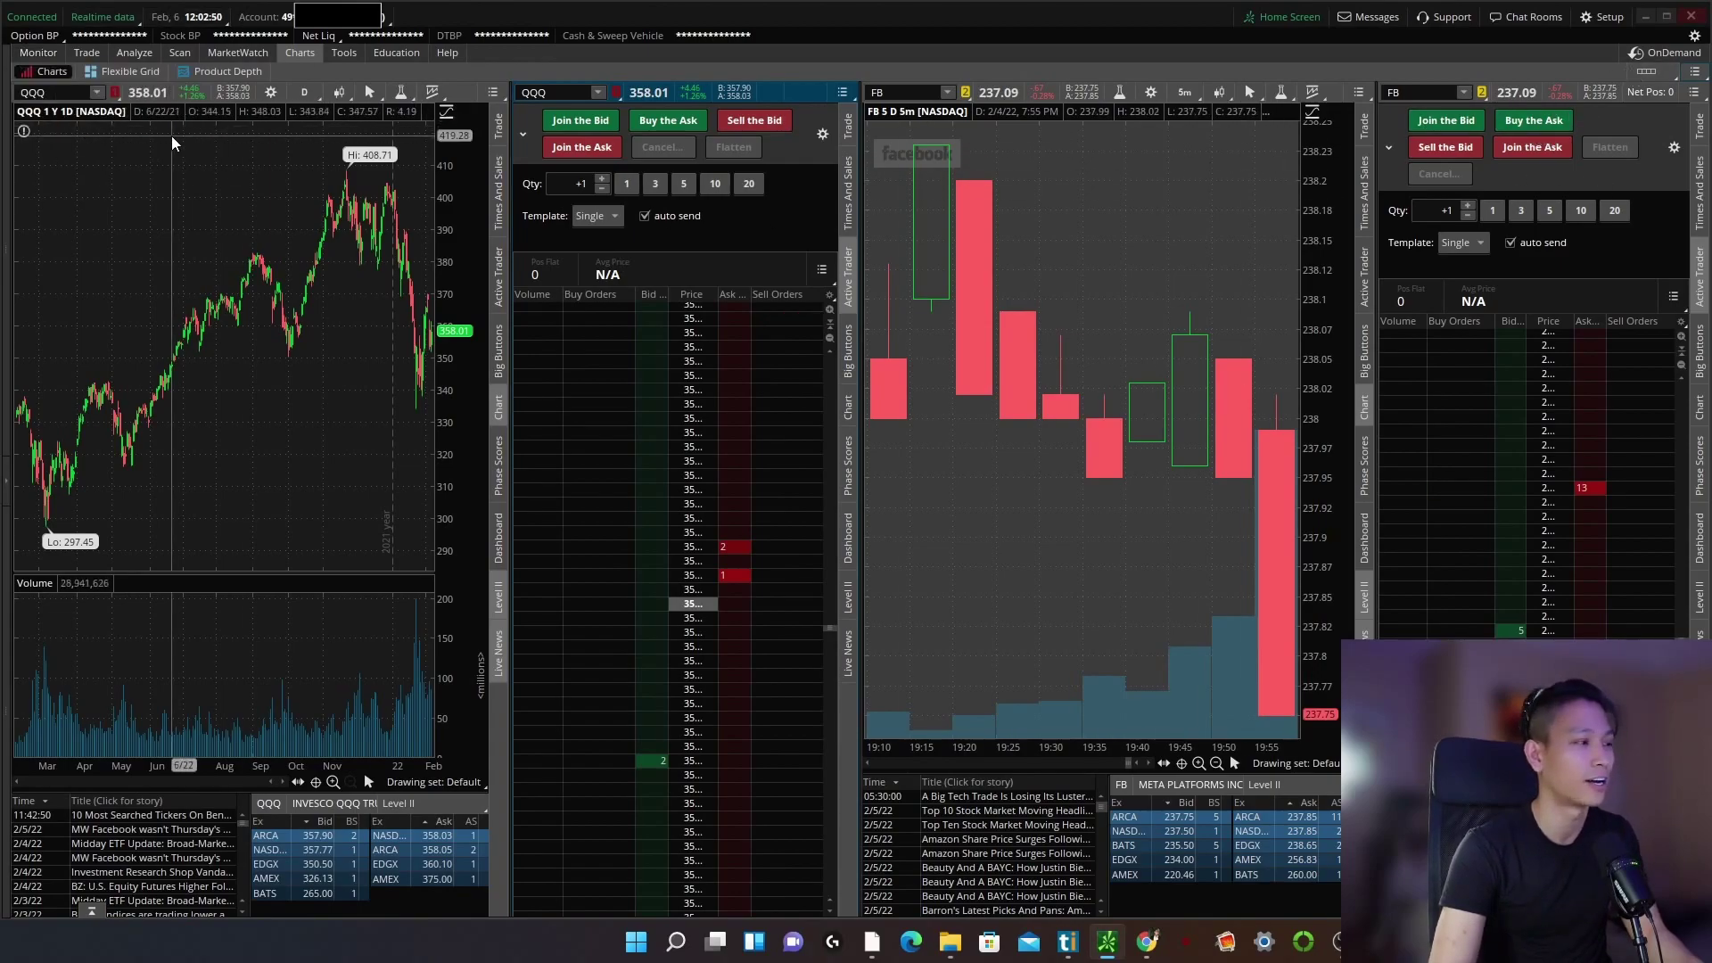
{"action": "left_click_drag", "start_coordinate": [5, 482], "coordinate": [204, 428]}
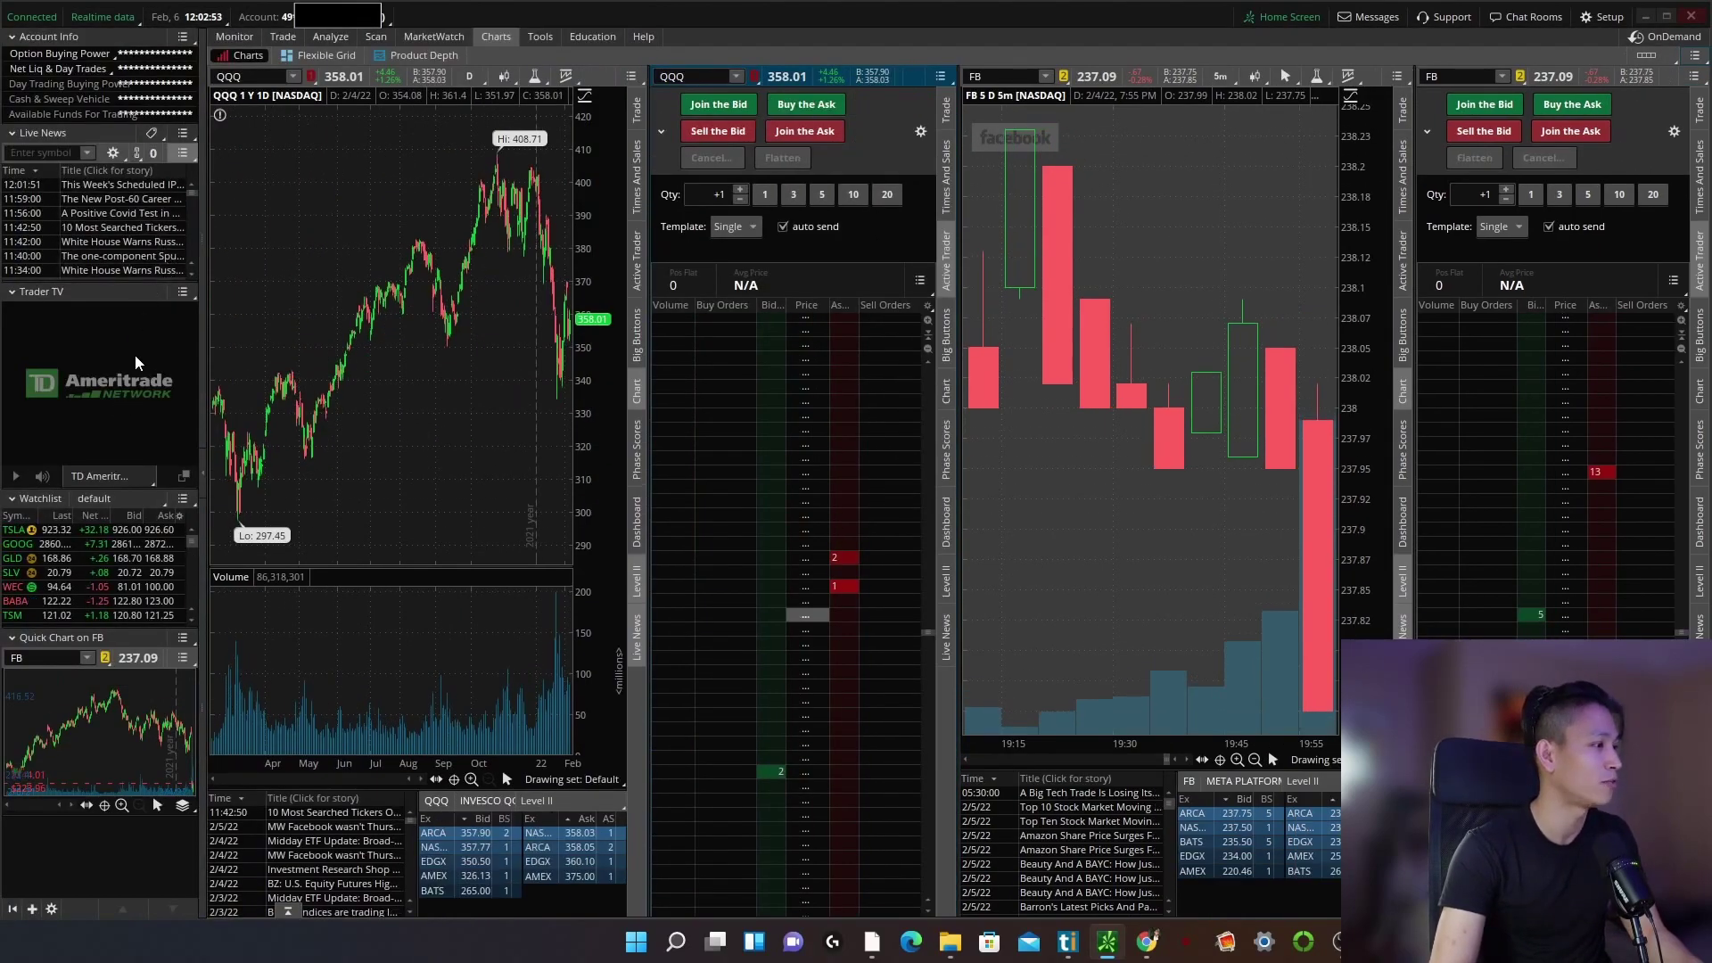
Delete the Live News, Trader TV and FB Quick Chart gadgets from the sidebar.
{"action": "left_click", "coordinate": [181, 133]}
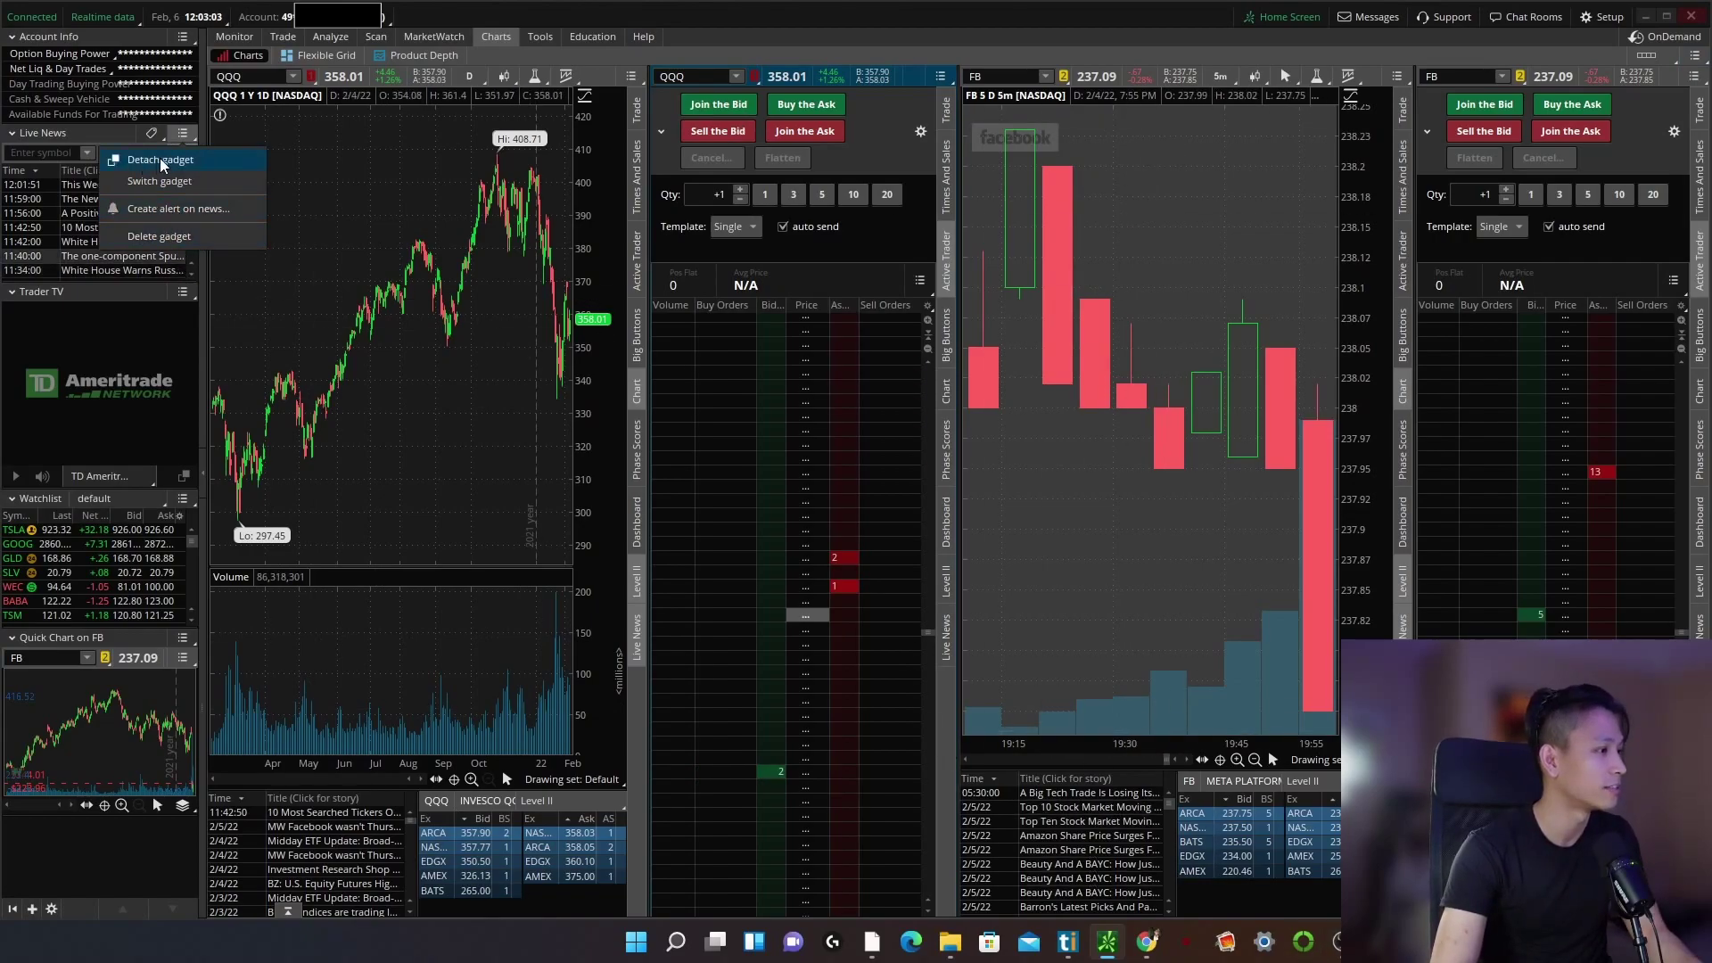
{"action": "left_click", "coordinate": [185, 132]}
{"action": "left_click", "coordinate": [186, 132]}
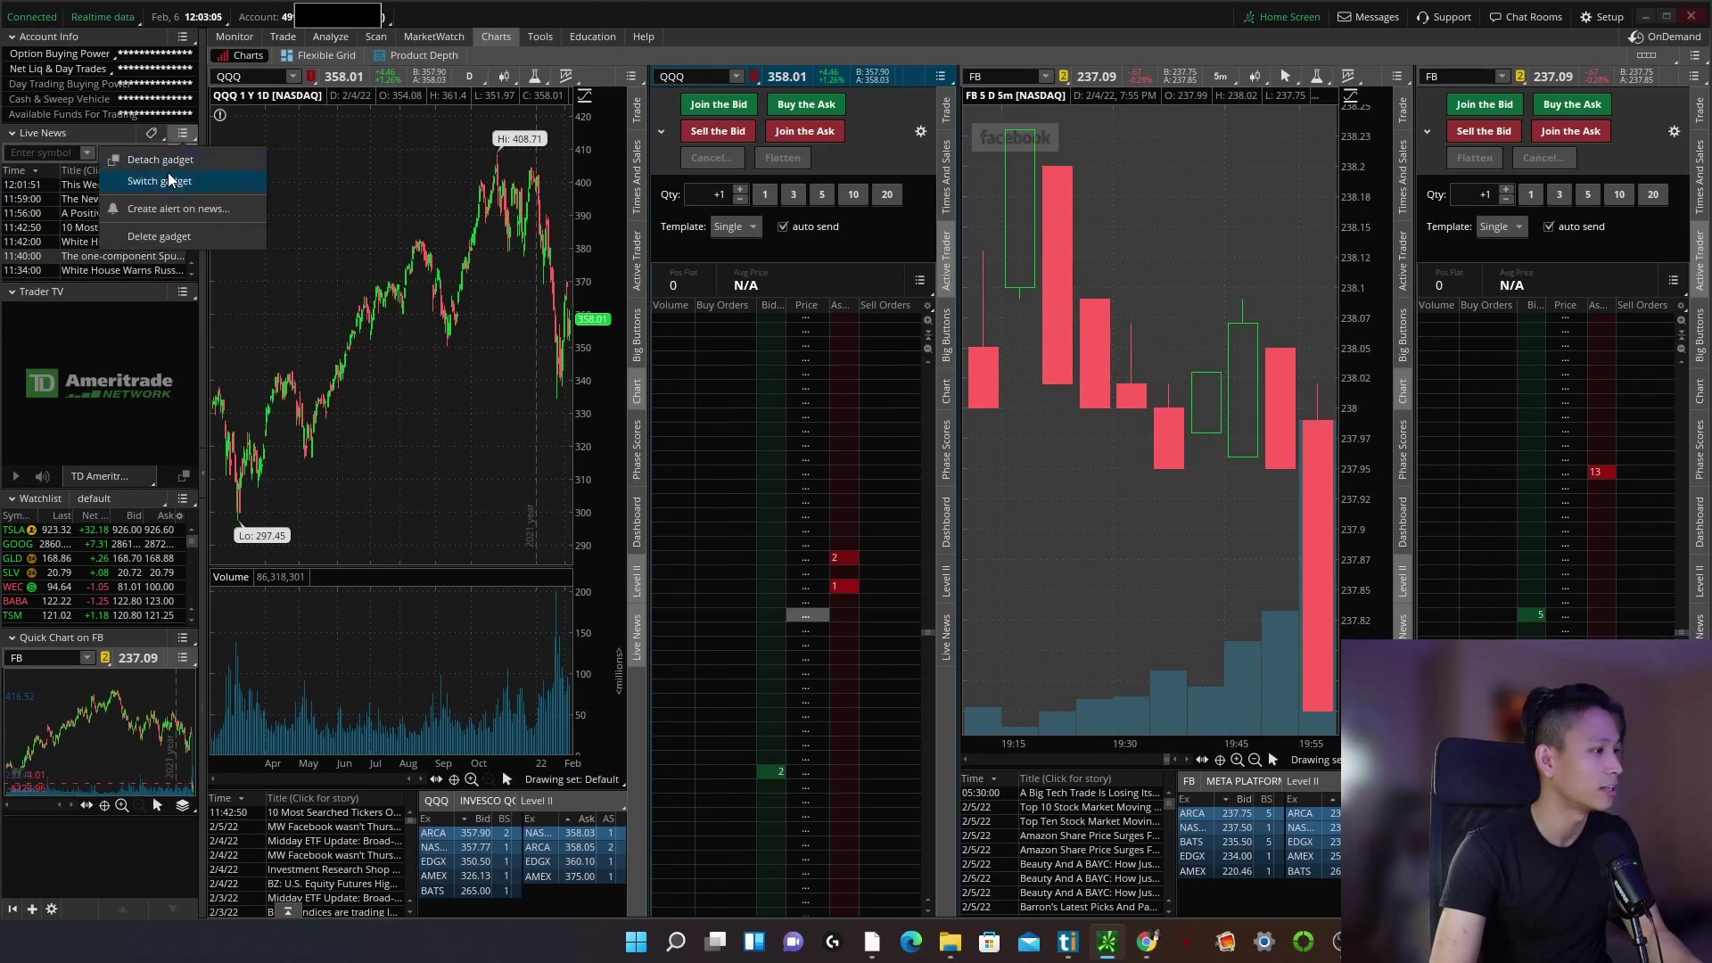
{"action": "left_click", "coordinate": [214, 239]}
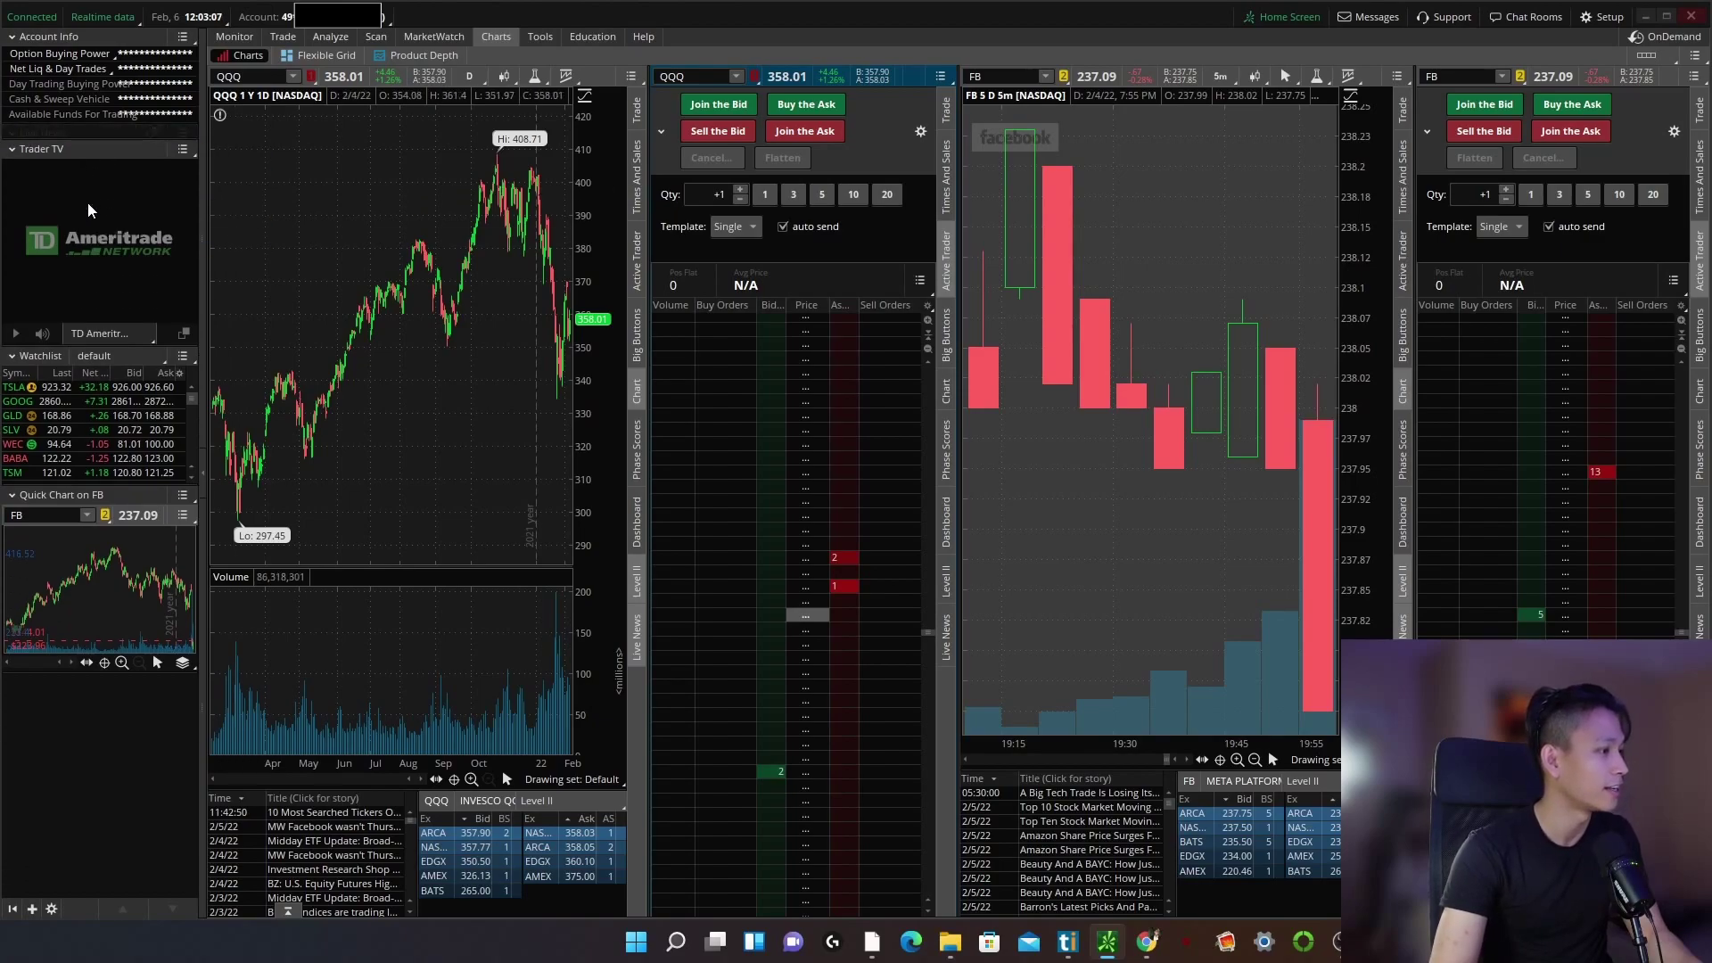
{"action": "left_click", "coordinate": [185, 134]}
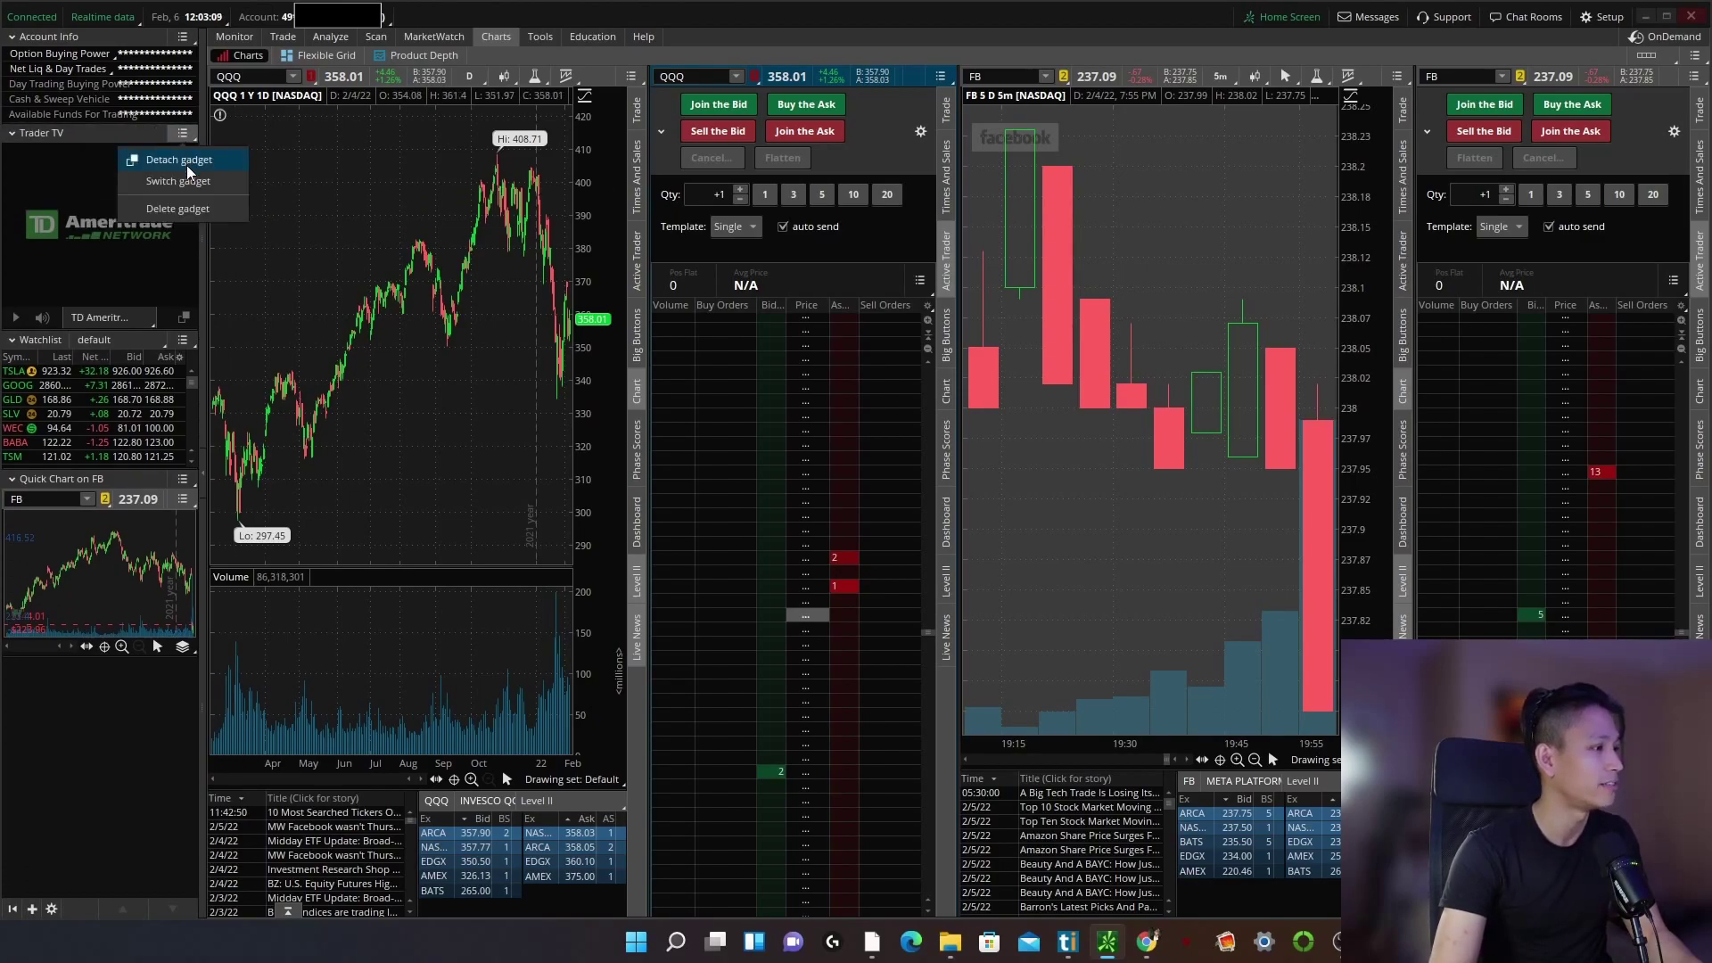
{"action": "left_click", "coordinate": [187, 212]}
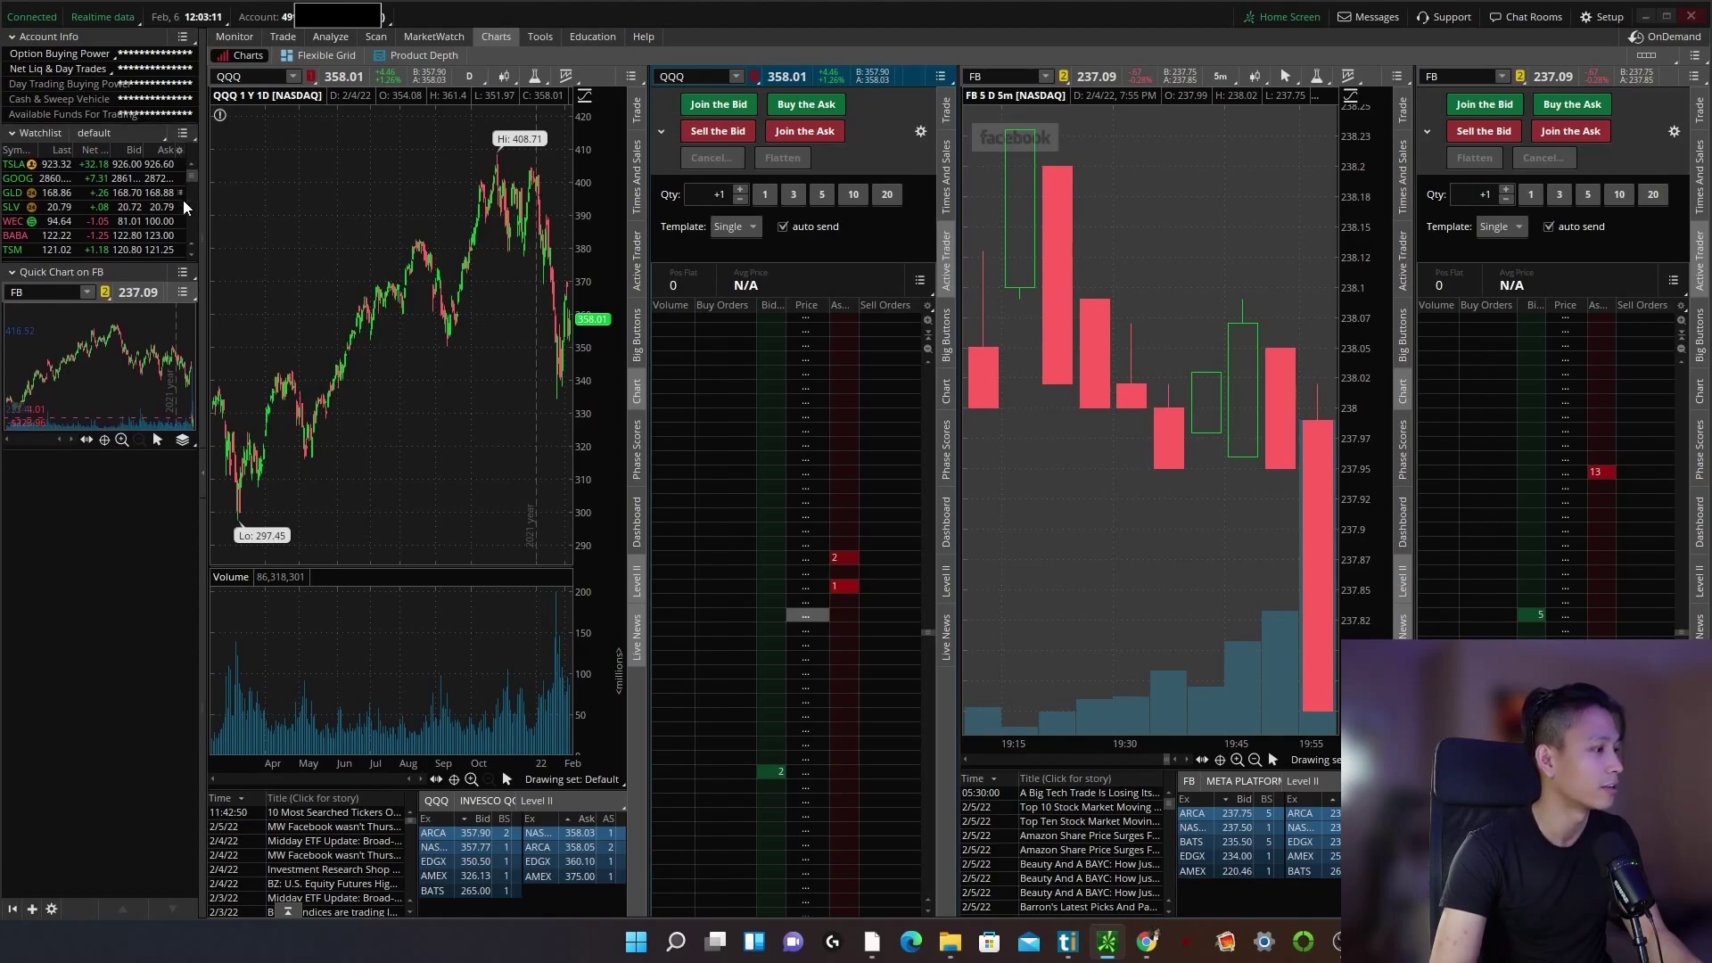
{"action": "left_click", "coordinate": [186, 274]}
{"action": "left_click", "coordinate": [185, 274]}
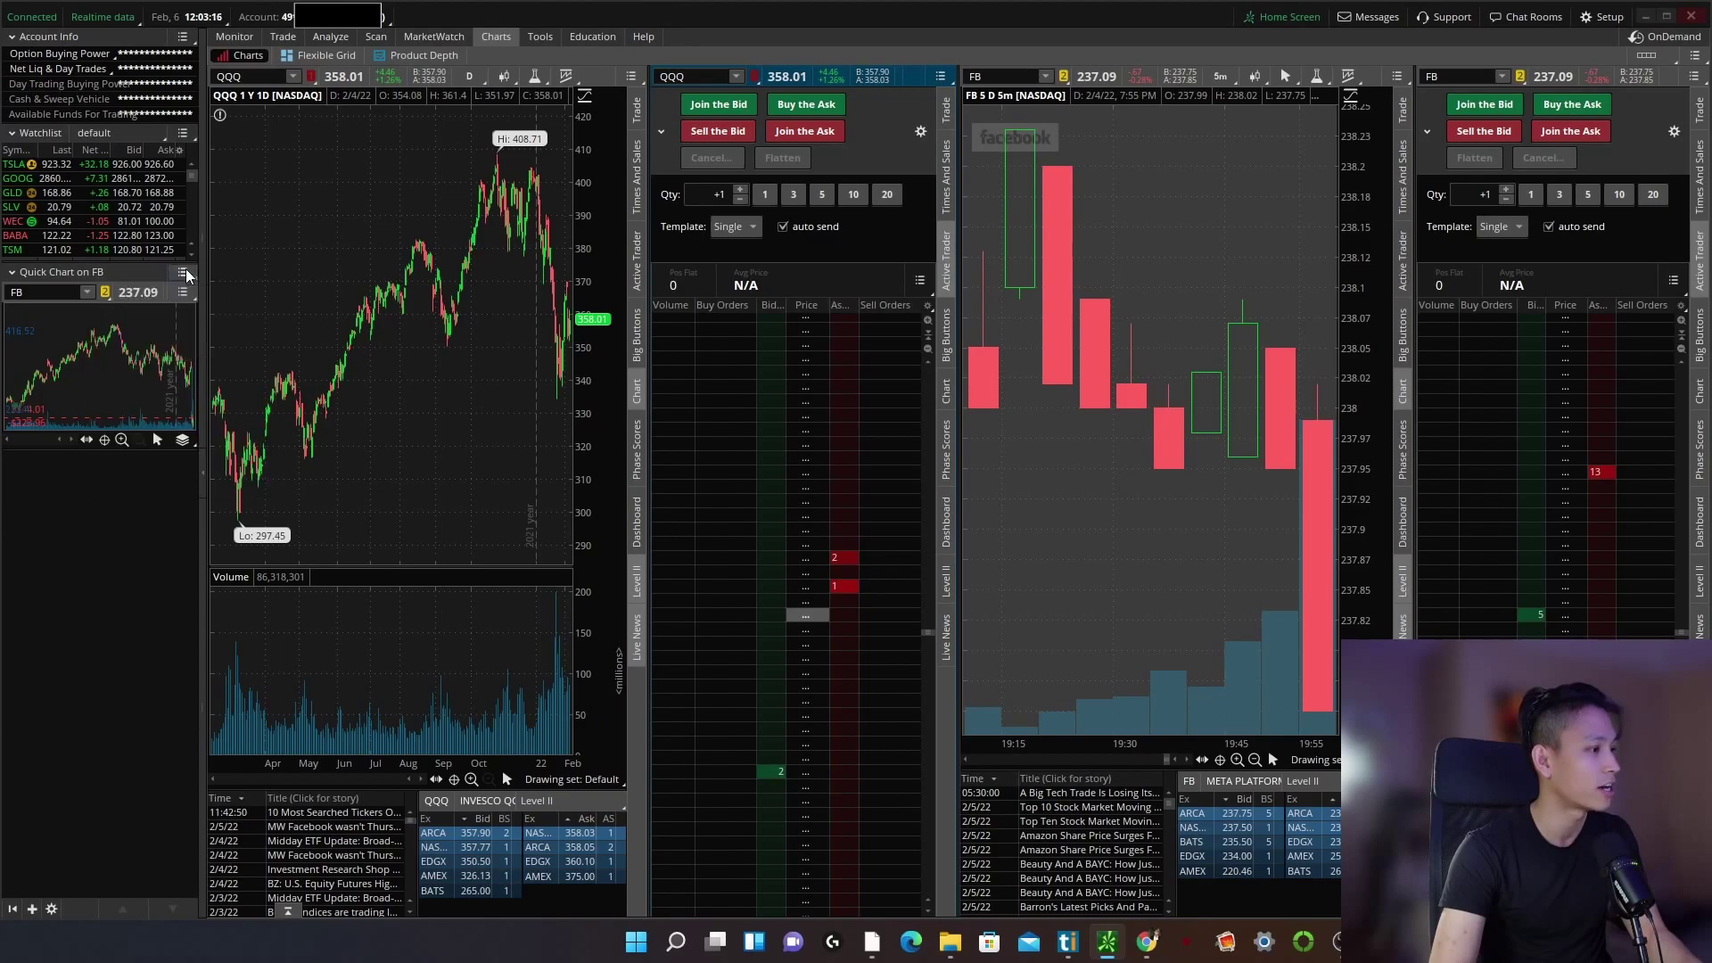
{"action": "left_click", "coordinate": [184, 272]}
{"action": "left_click", "coordinate": [181, 347]}
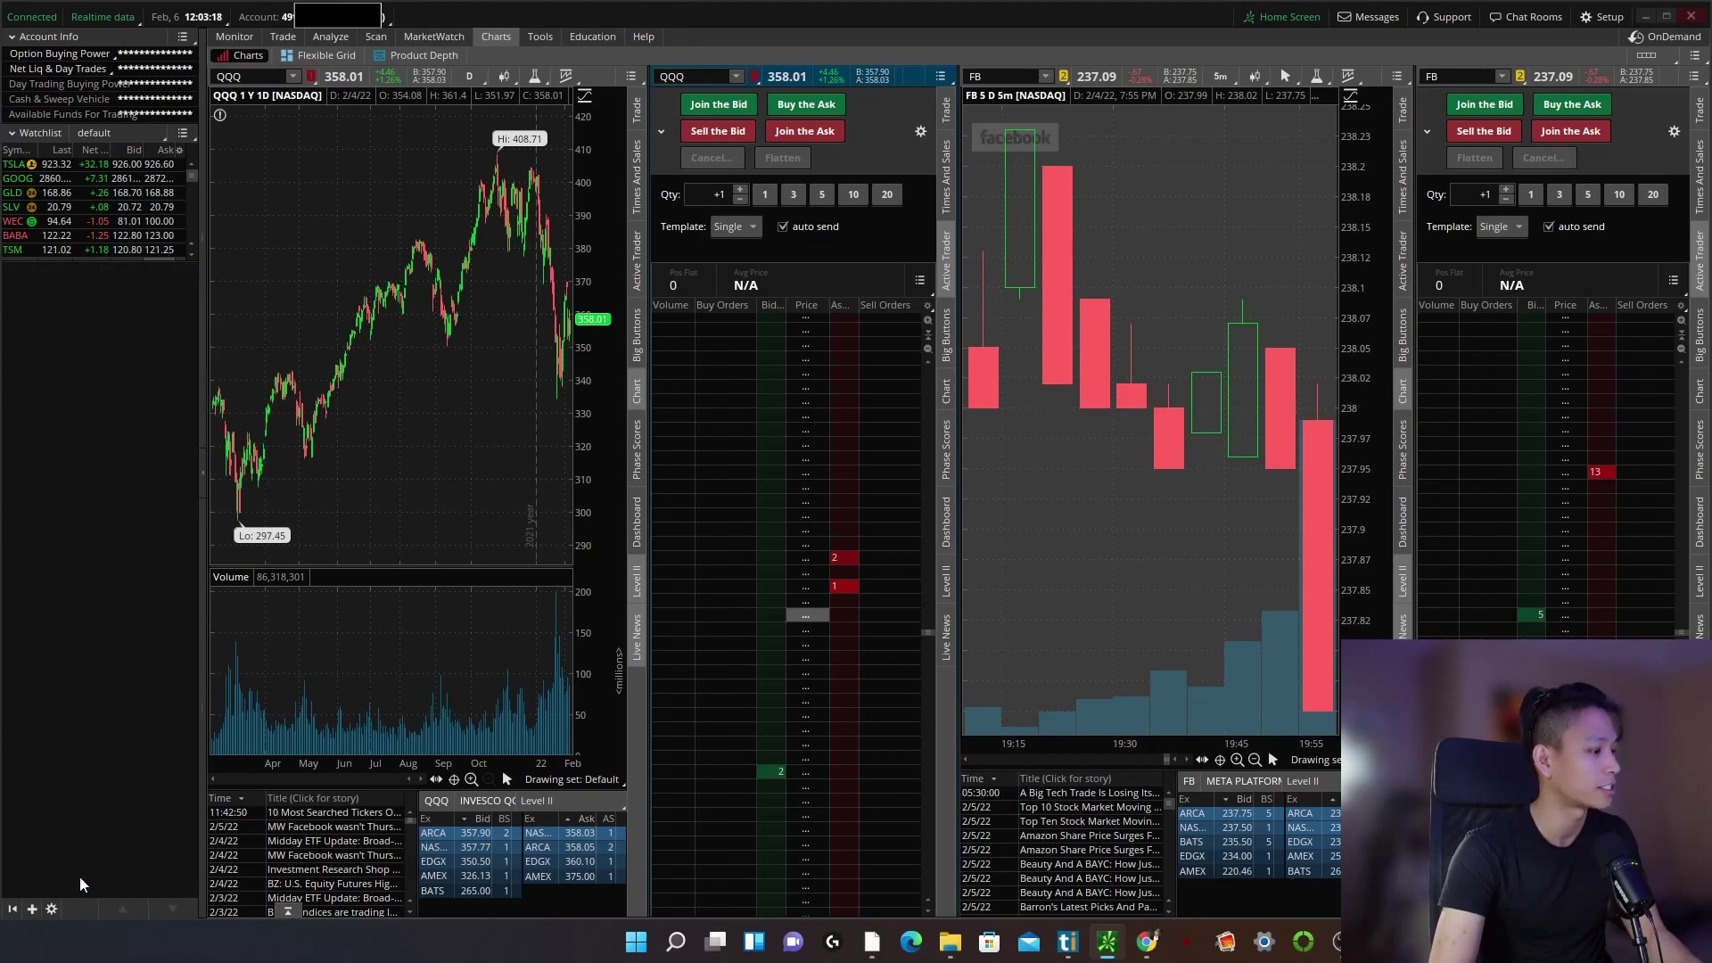
Add a second Watchlist gadget and stretch it to the bottom of the sidebar.
{"action": "left_click", "coordinate": [33, 910]}
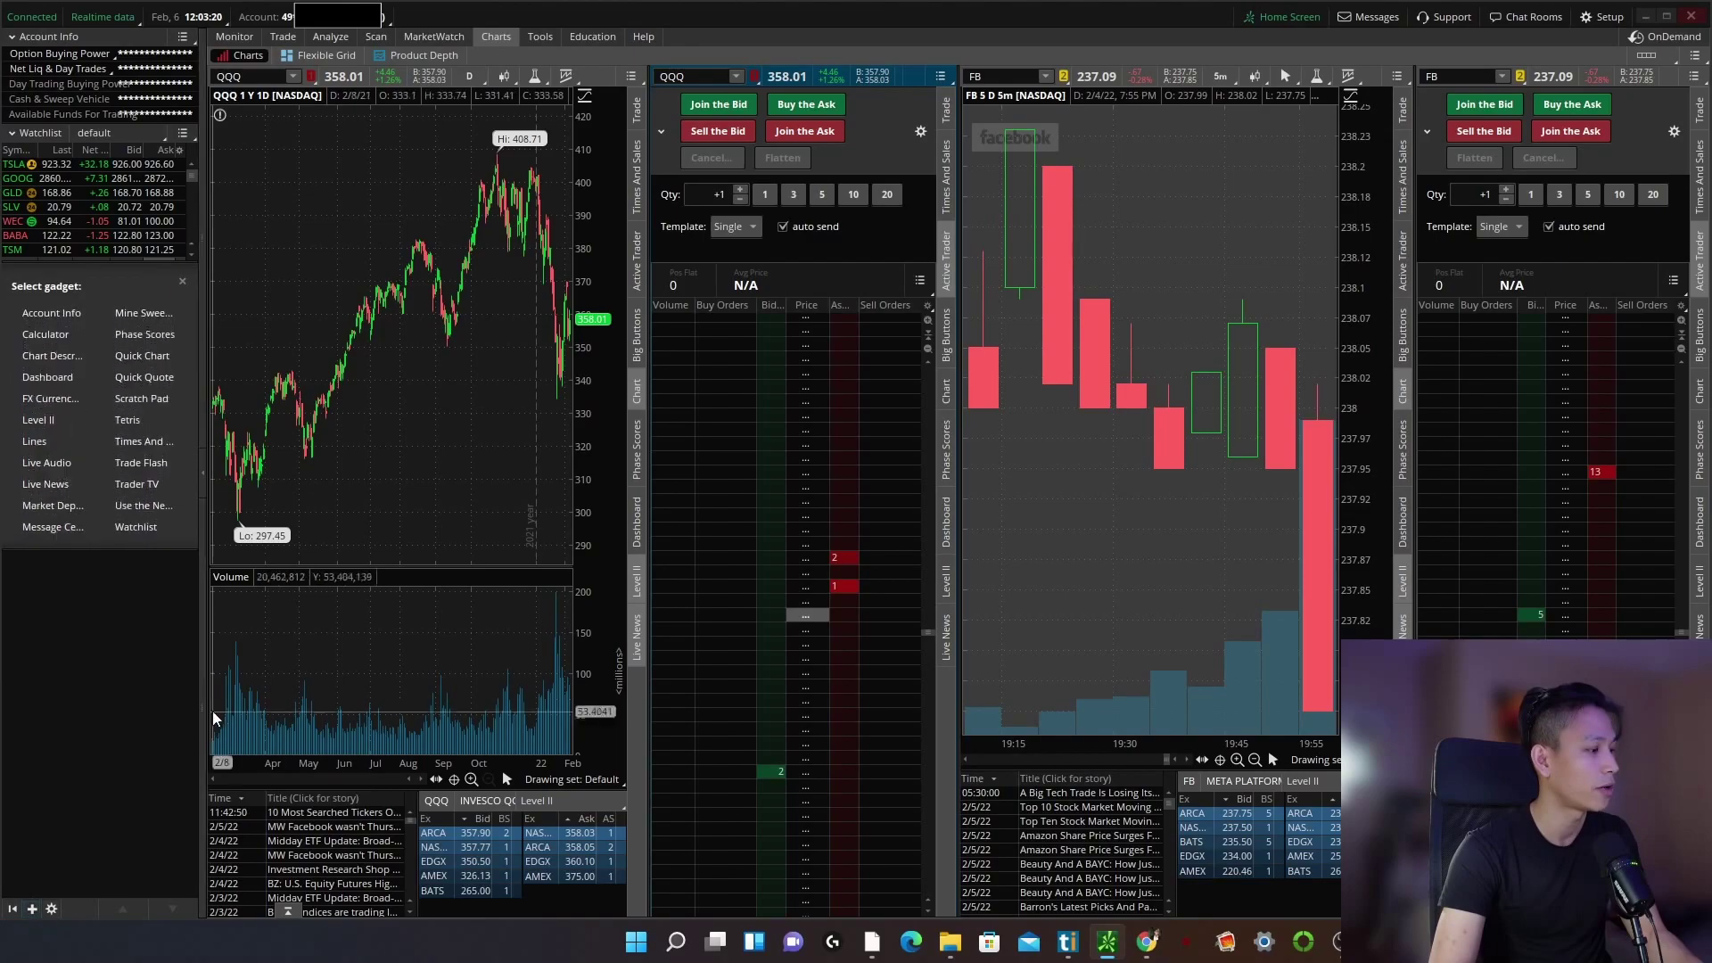
{"action": "left_click", "coordinate": [152, 523]}
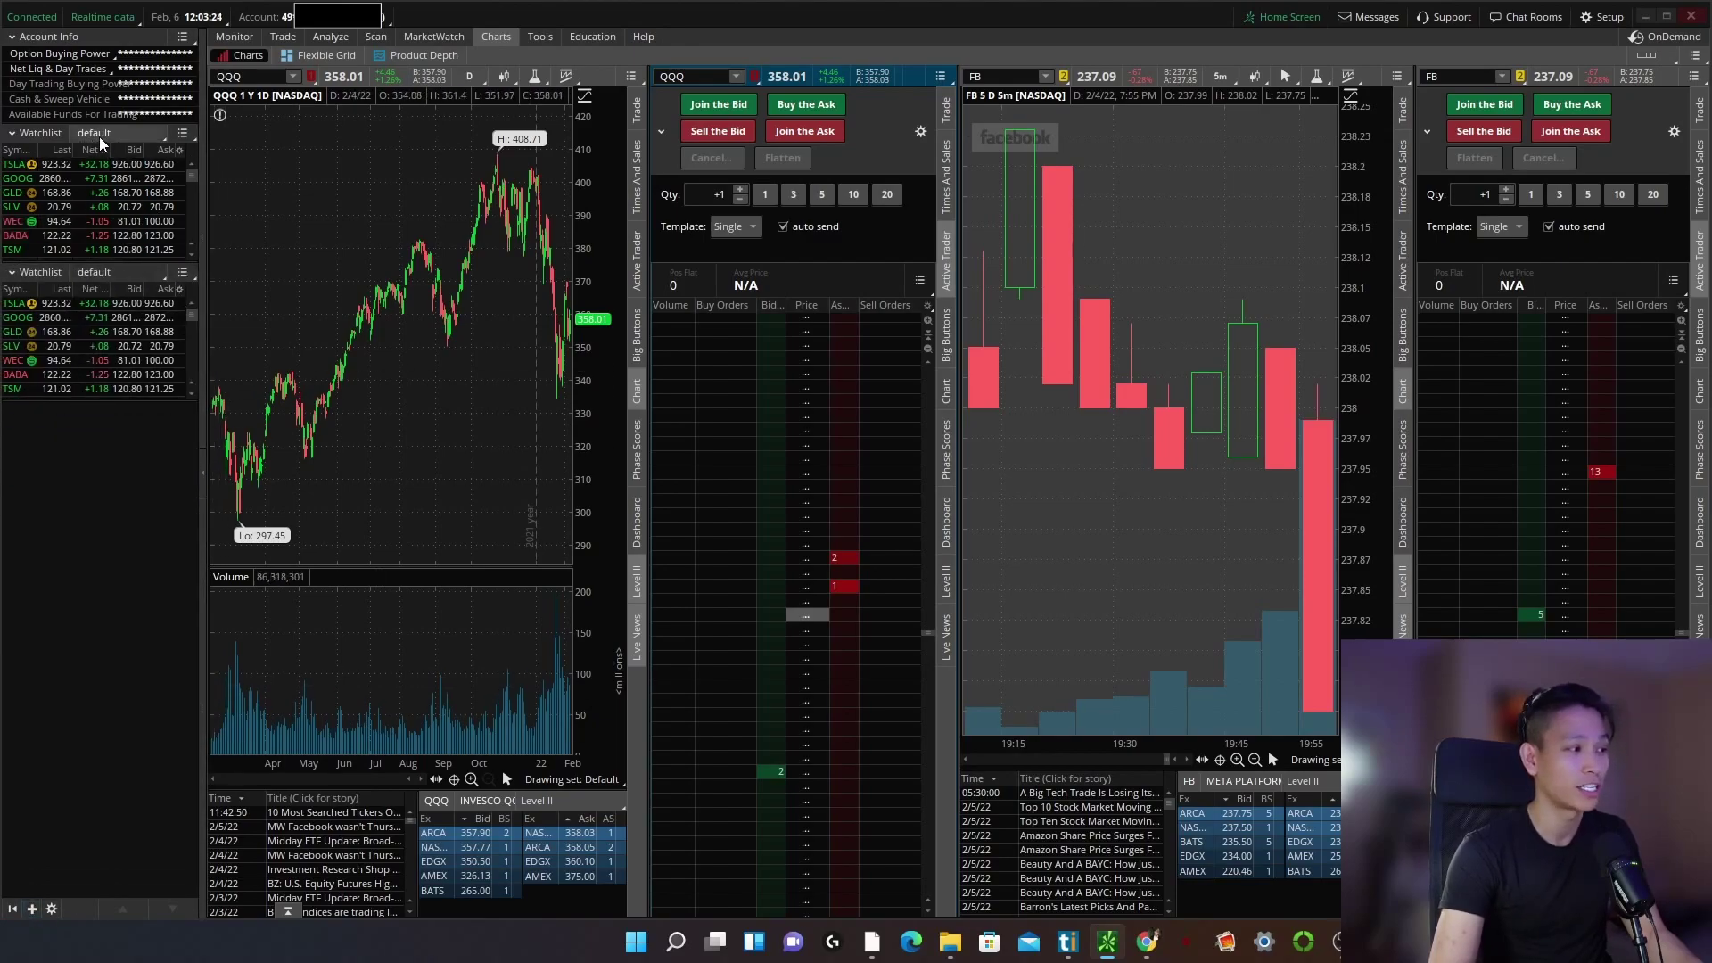
{"action": "left_click_drag", "start_coordinate": [67, 401], "coordinate": [67, 899]}
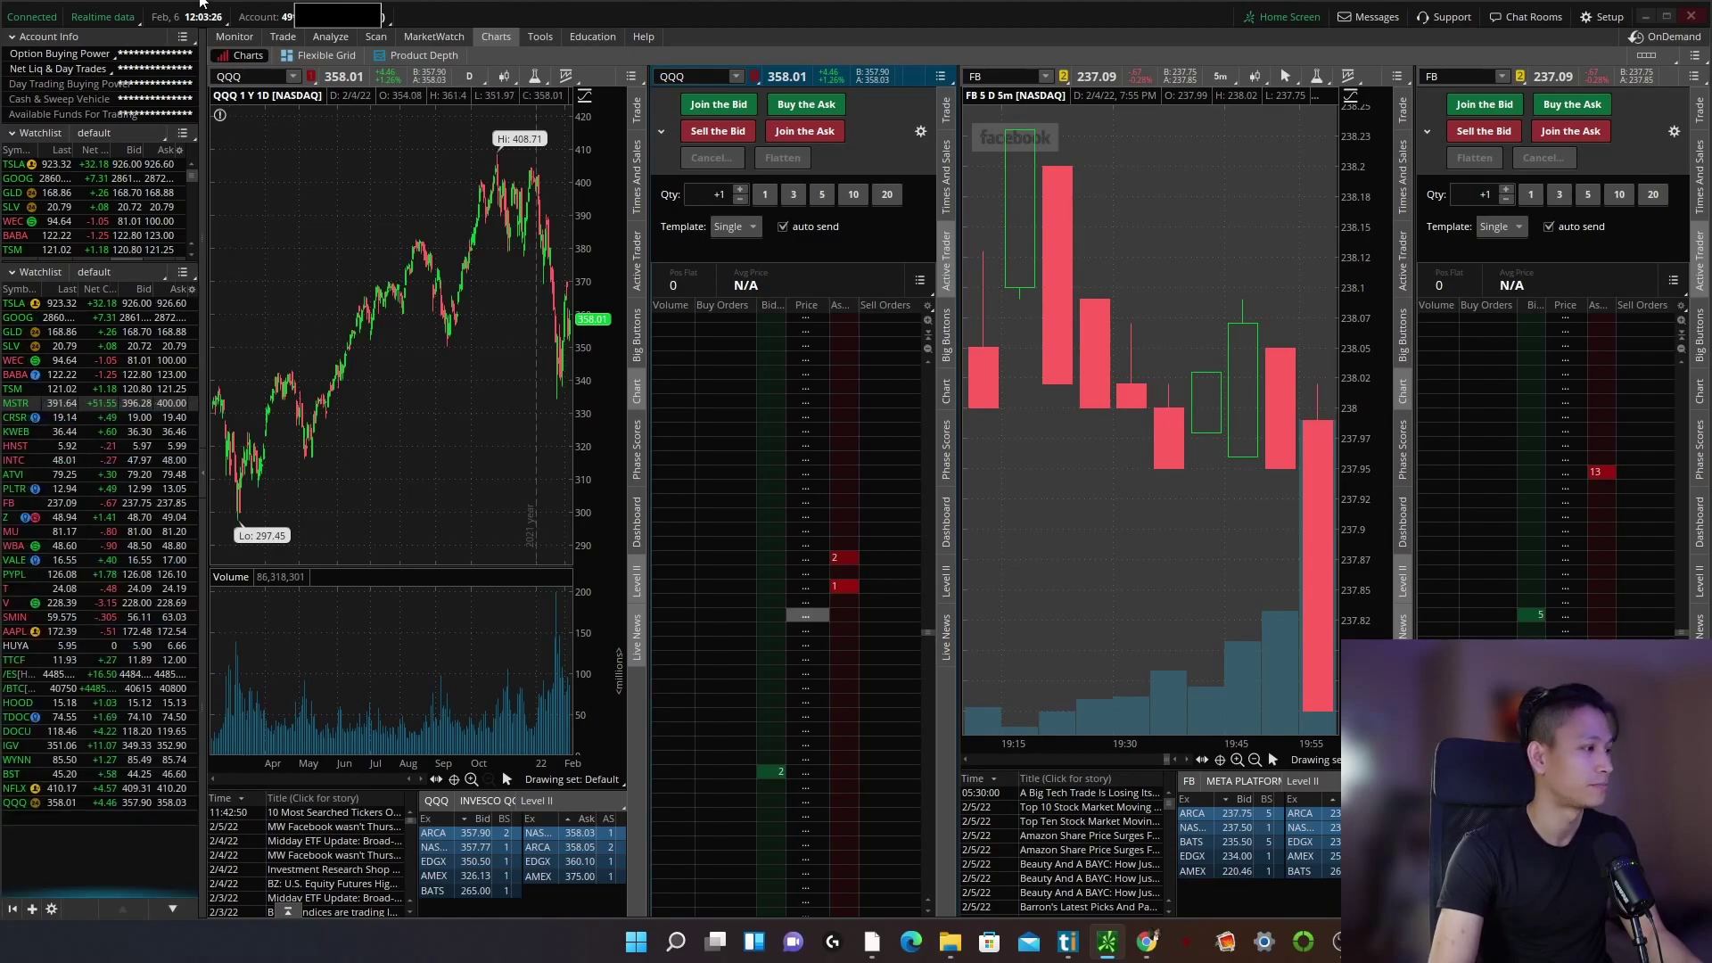
Switch the top watchlist to Current account, then place and cancel a one-share QQQ buy limit at 357.90.
{"action": "left_click", "coordinate": [119, 131]}
{"action": "left_click", "coordinate": [111, 160]}
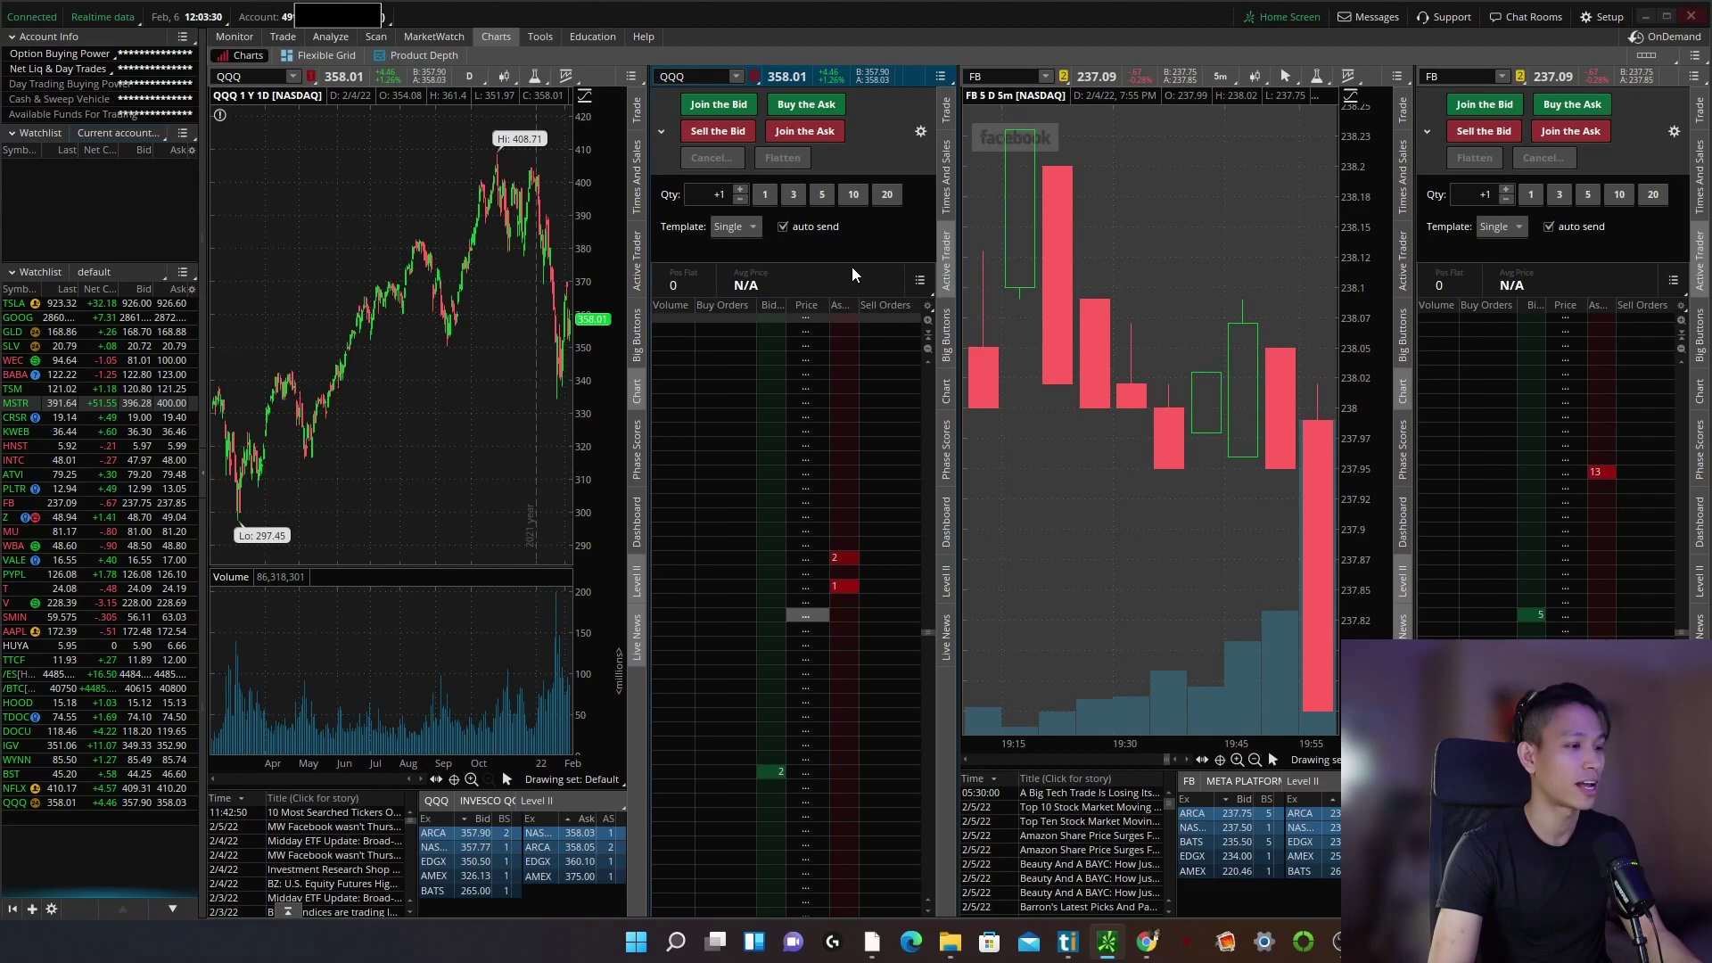
{"action": "left_click", "coordinate": [757, 771]}
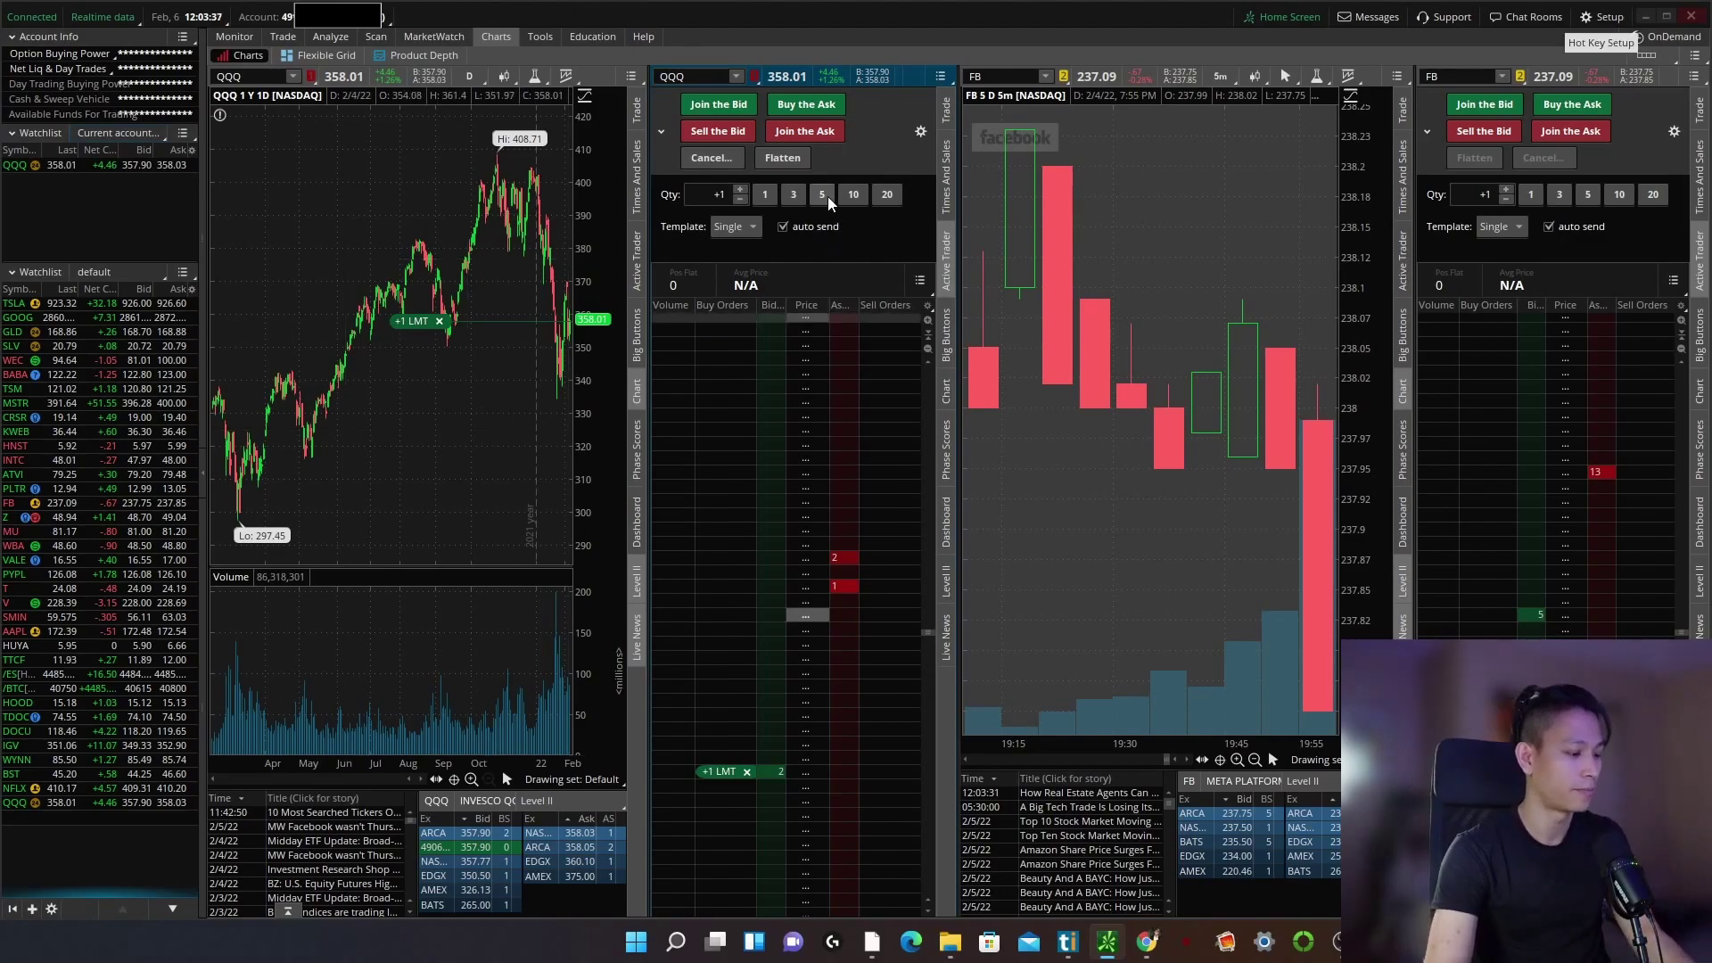
{"action": "key", "text": "ctrl+9"}
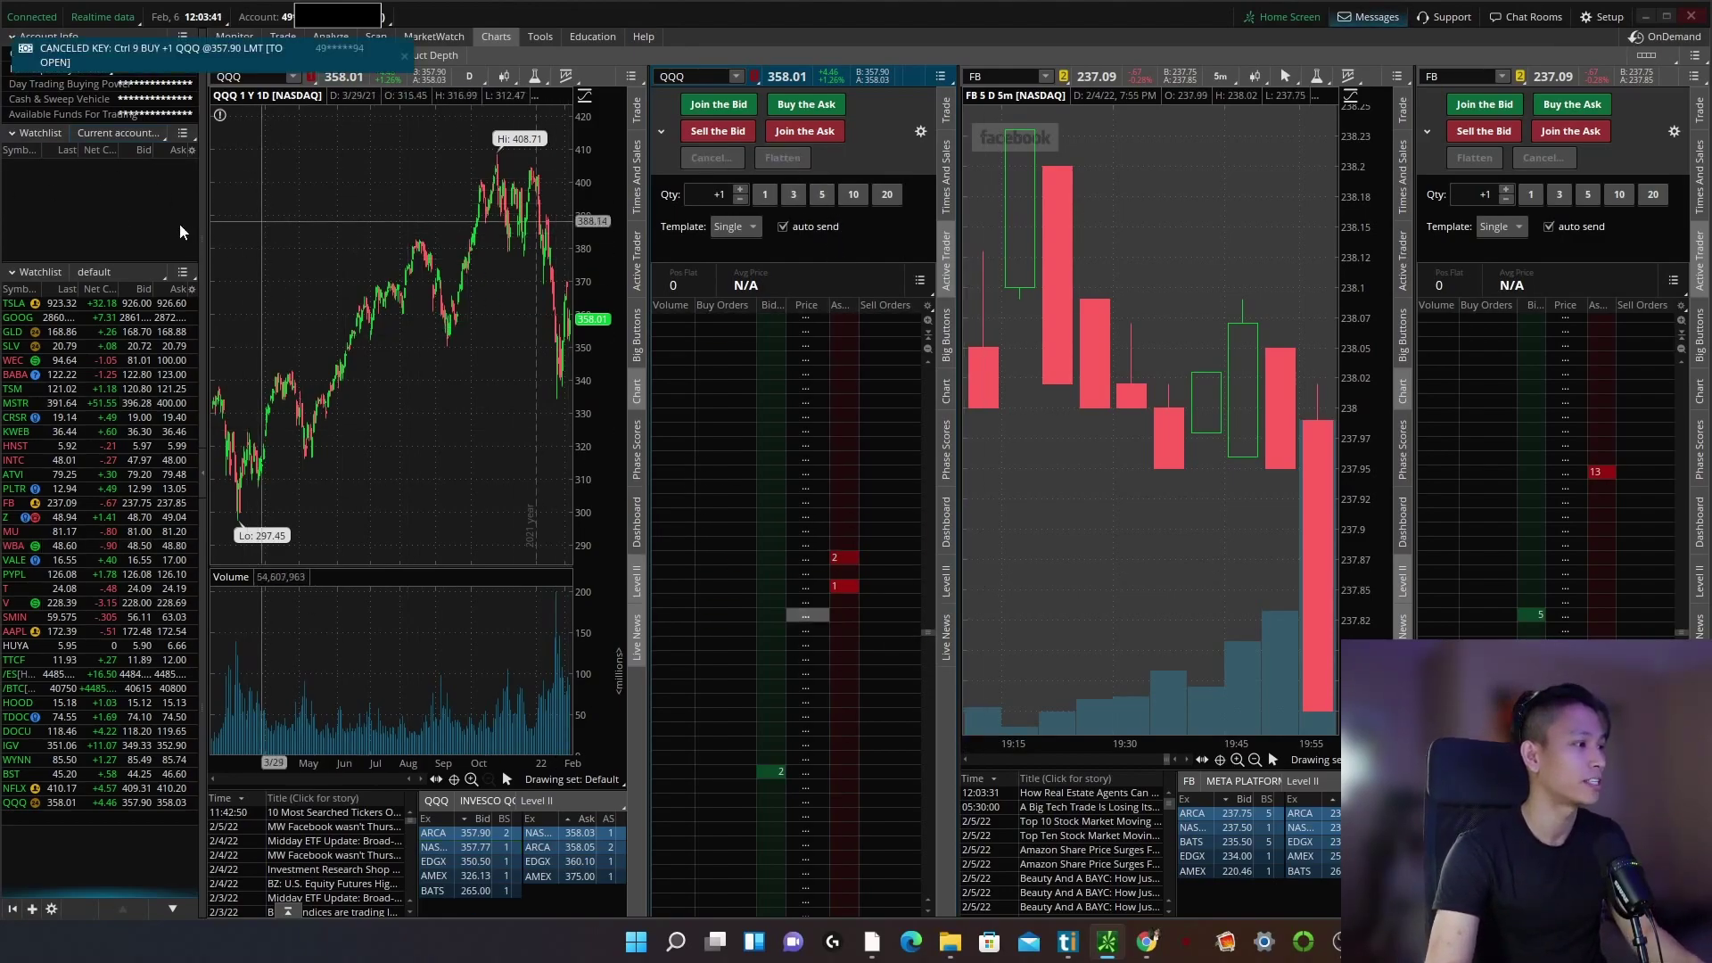
Remove Bid and Ask from the top watchlist and add the Position QTY column found by searching 'posi'.
{"action": "left_click", "coordinate": [191, 150]}
{"action": "left_click", "coordinate": [240, 167]}
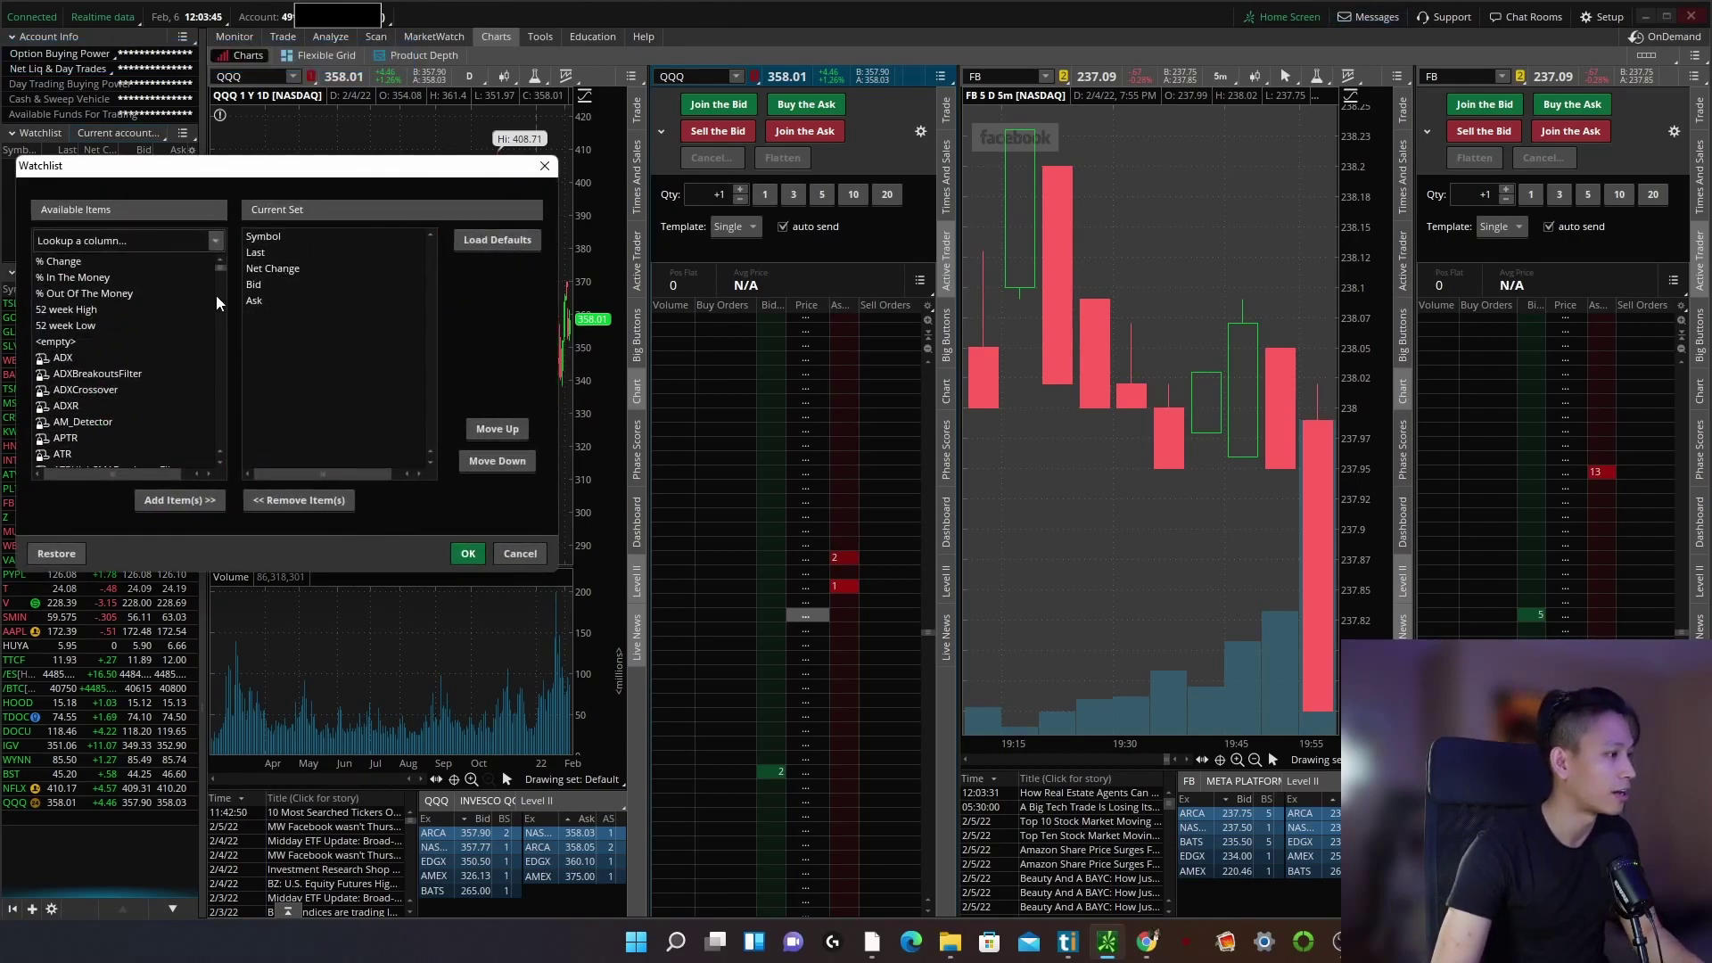
{"action": "double_click", "coordinate": [280, 286]}
{"action": "double_click", "coordinate": [273, 285]}
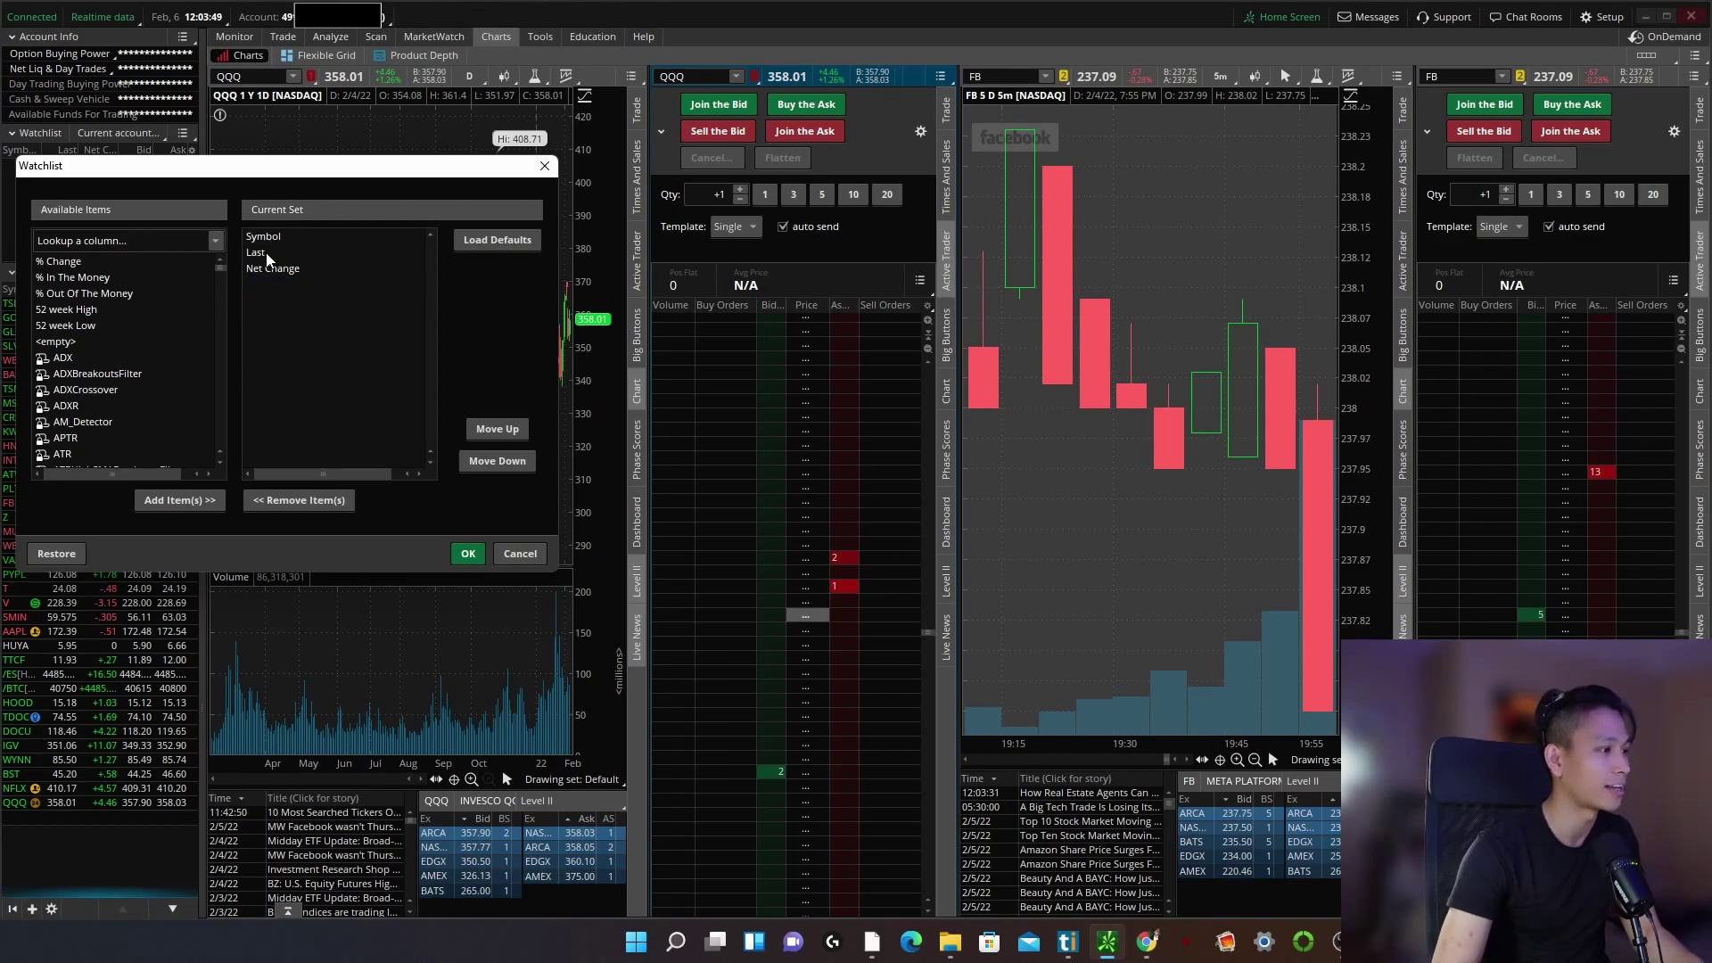
{"action": "scroll", "coordinate": [146, 378], "scroll_direction": "down", "scroll_amount": 10}
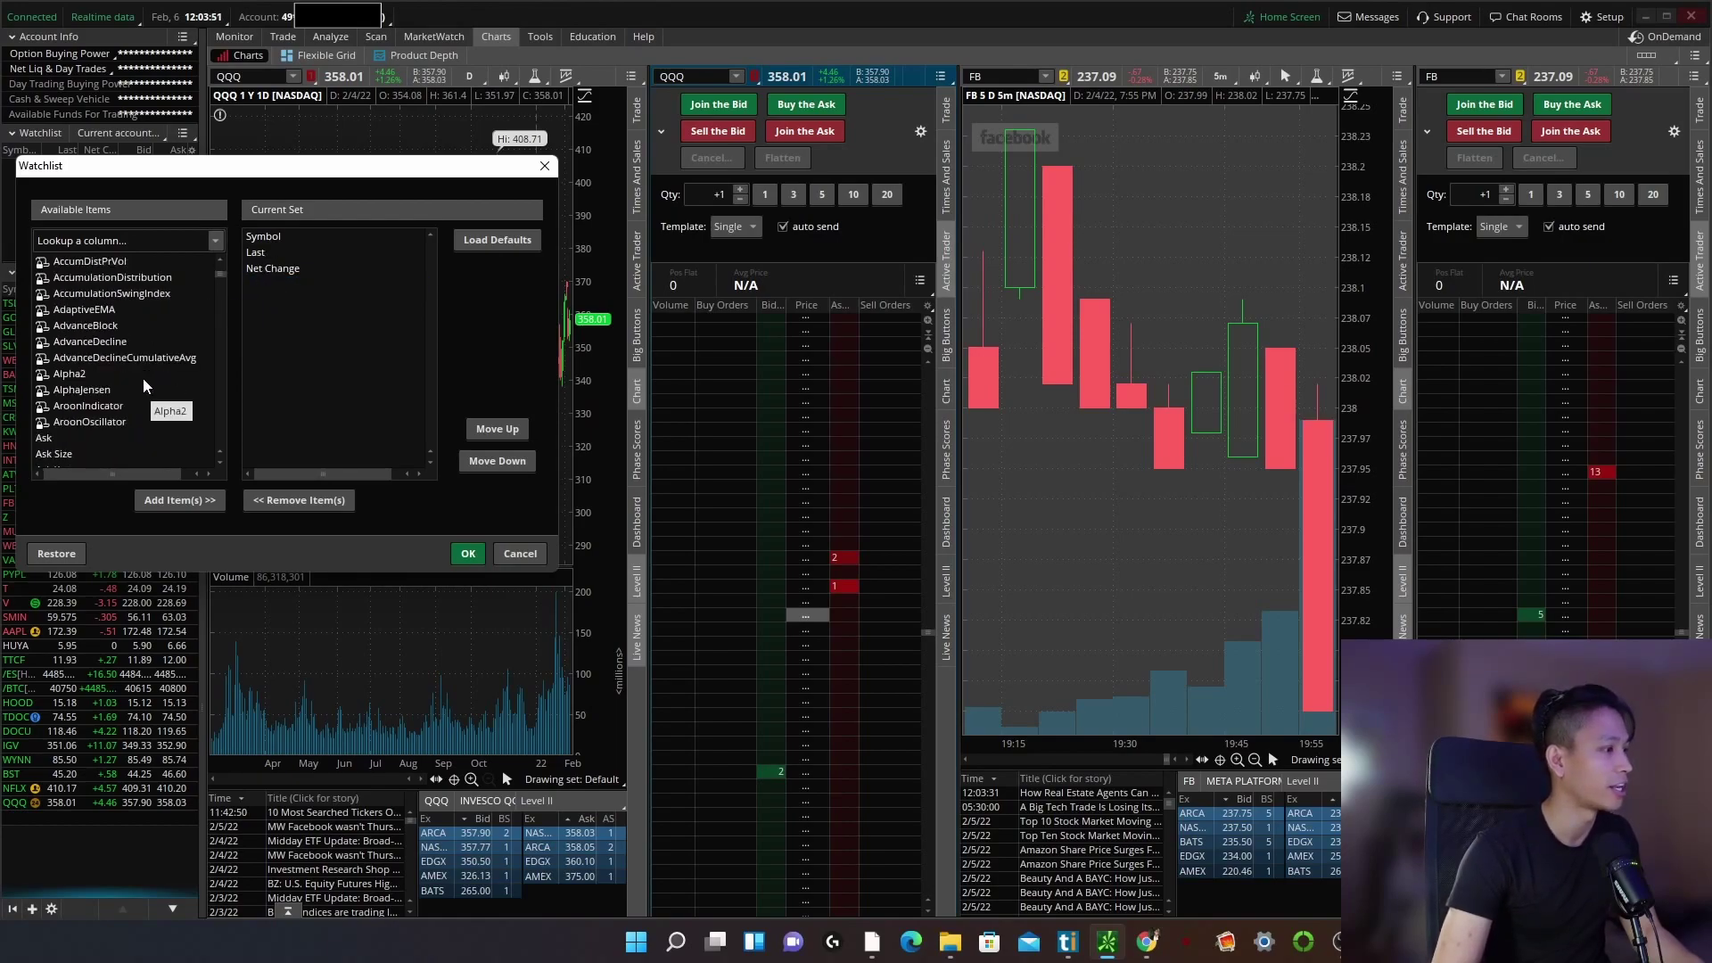
{"action": "scroll", "coordinate": [153, 398], "scroll_direction": "down", "scroll_amount": 5}
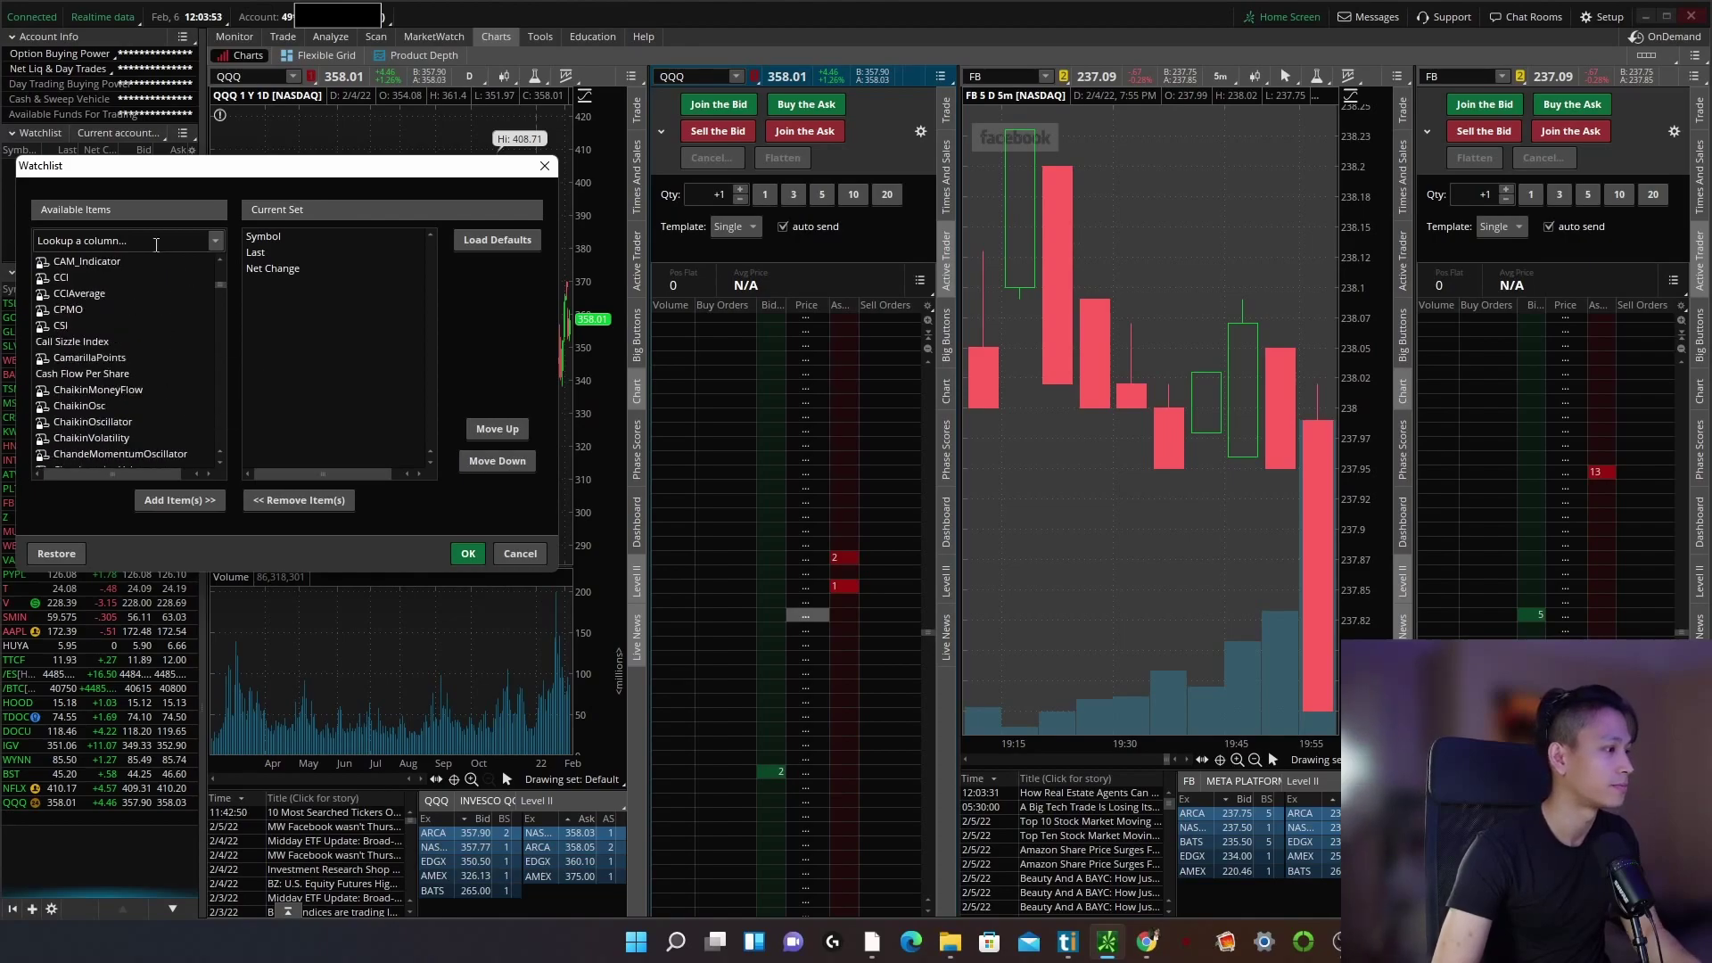
{"action": "left_click", "coordinate": [153, 243]}
{"action": "type", "text": "posi"}
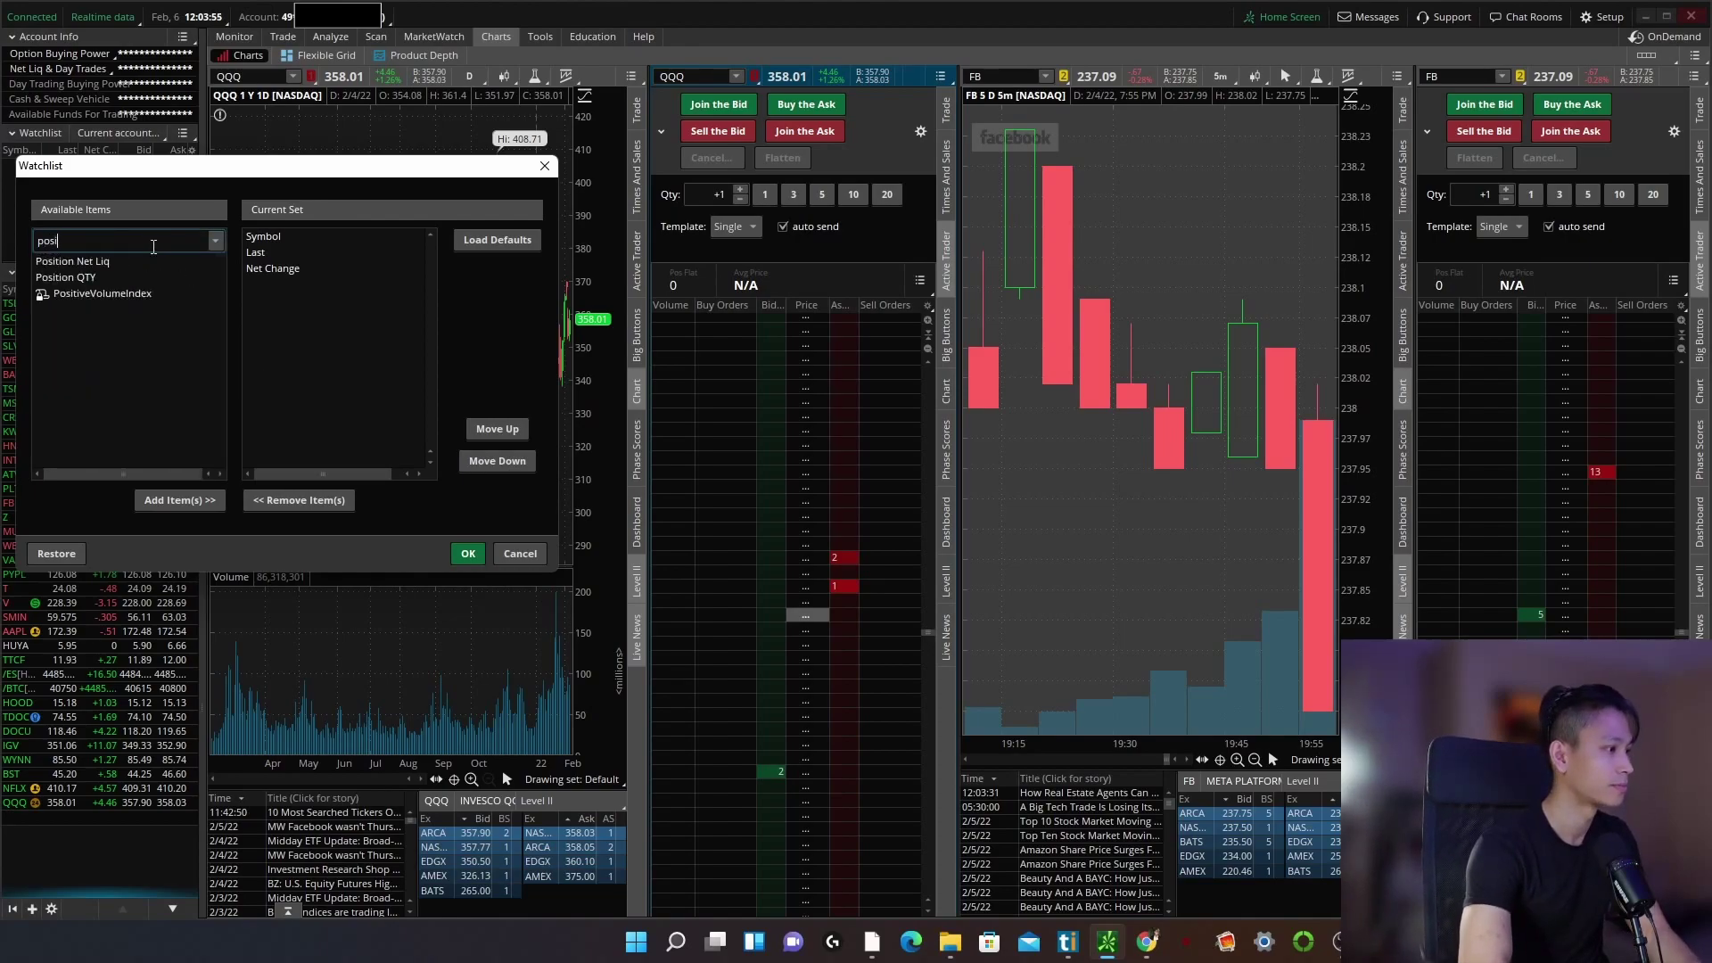
{"action": "double_click", "coordinate": [85, 276]}
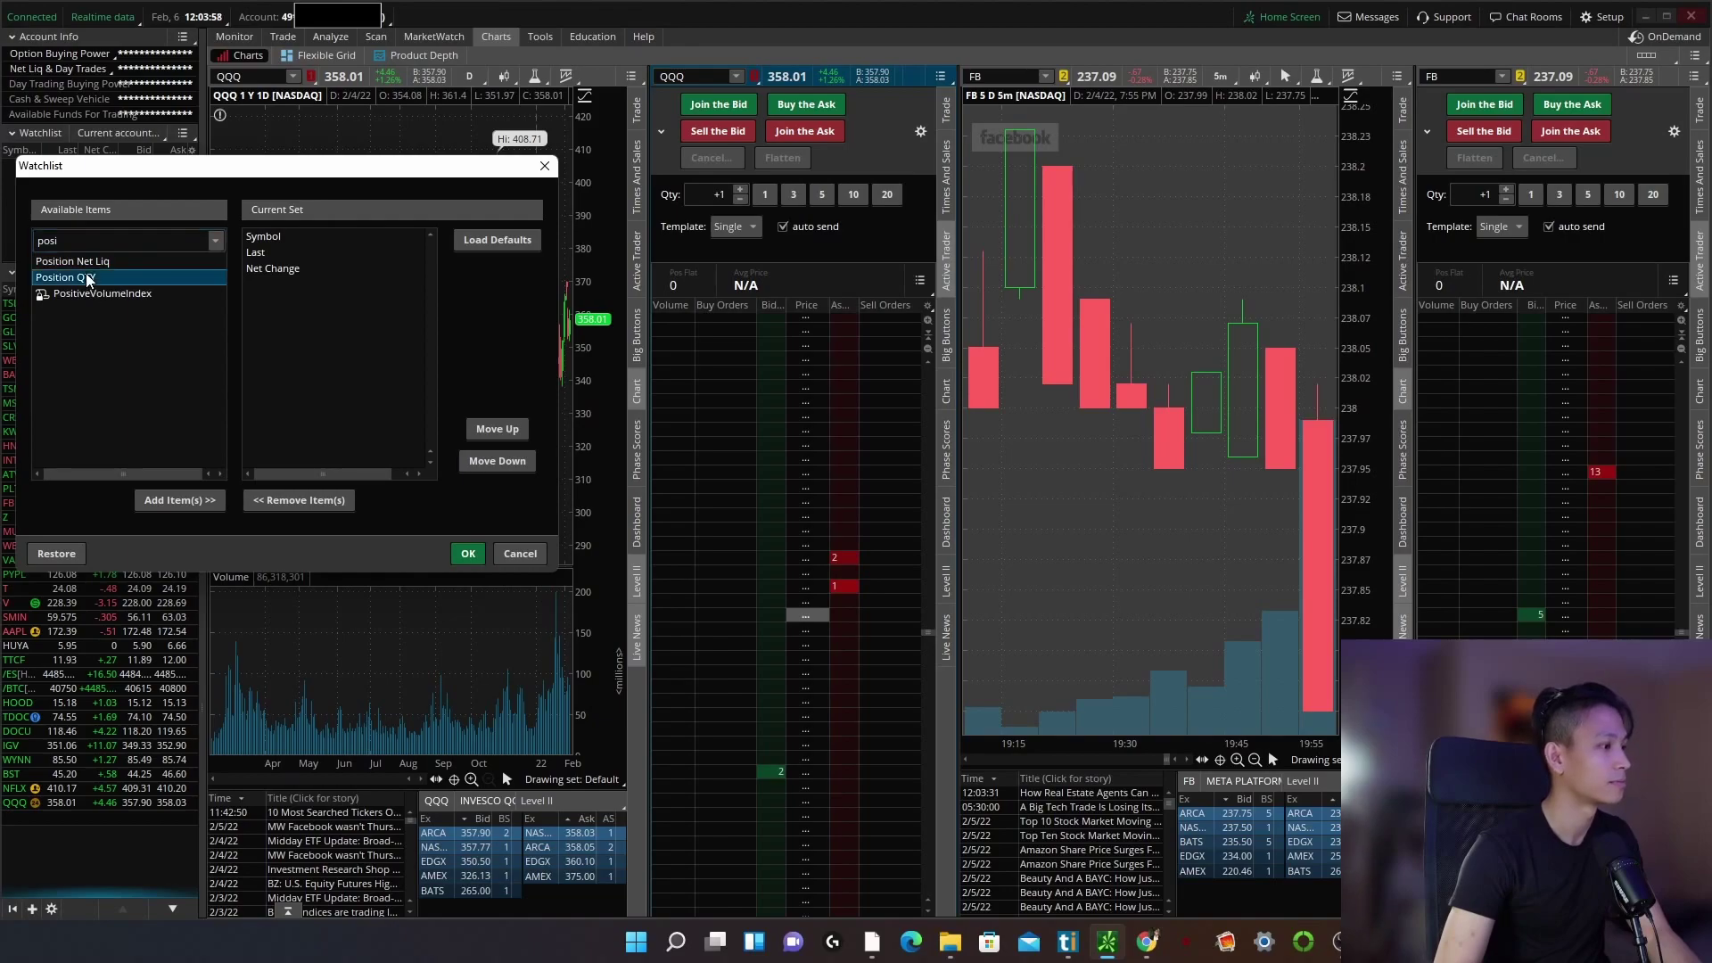
{"action": "left_click", "coordinate": [475, 556]}
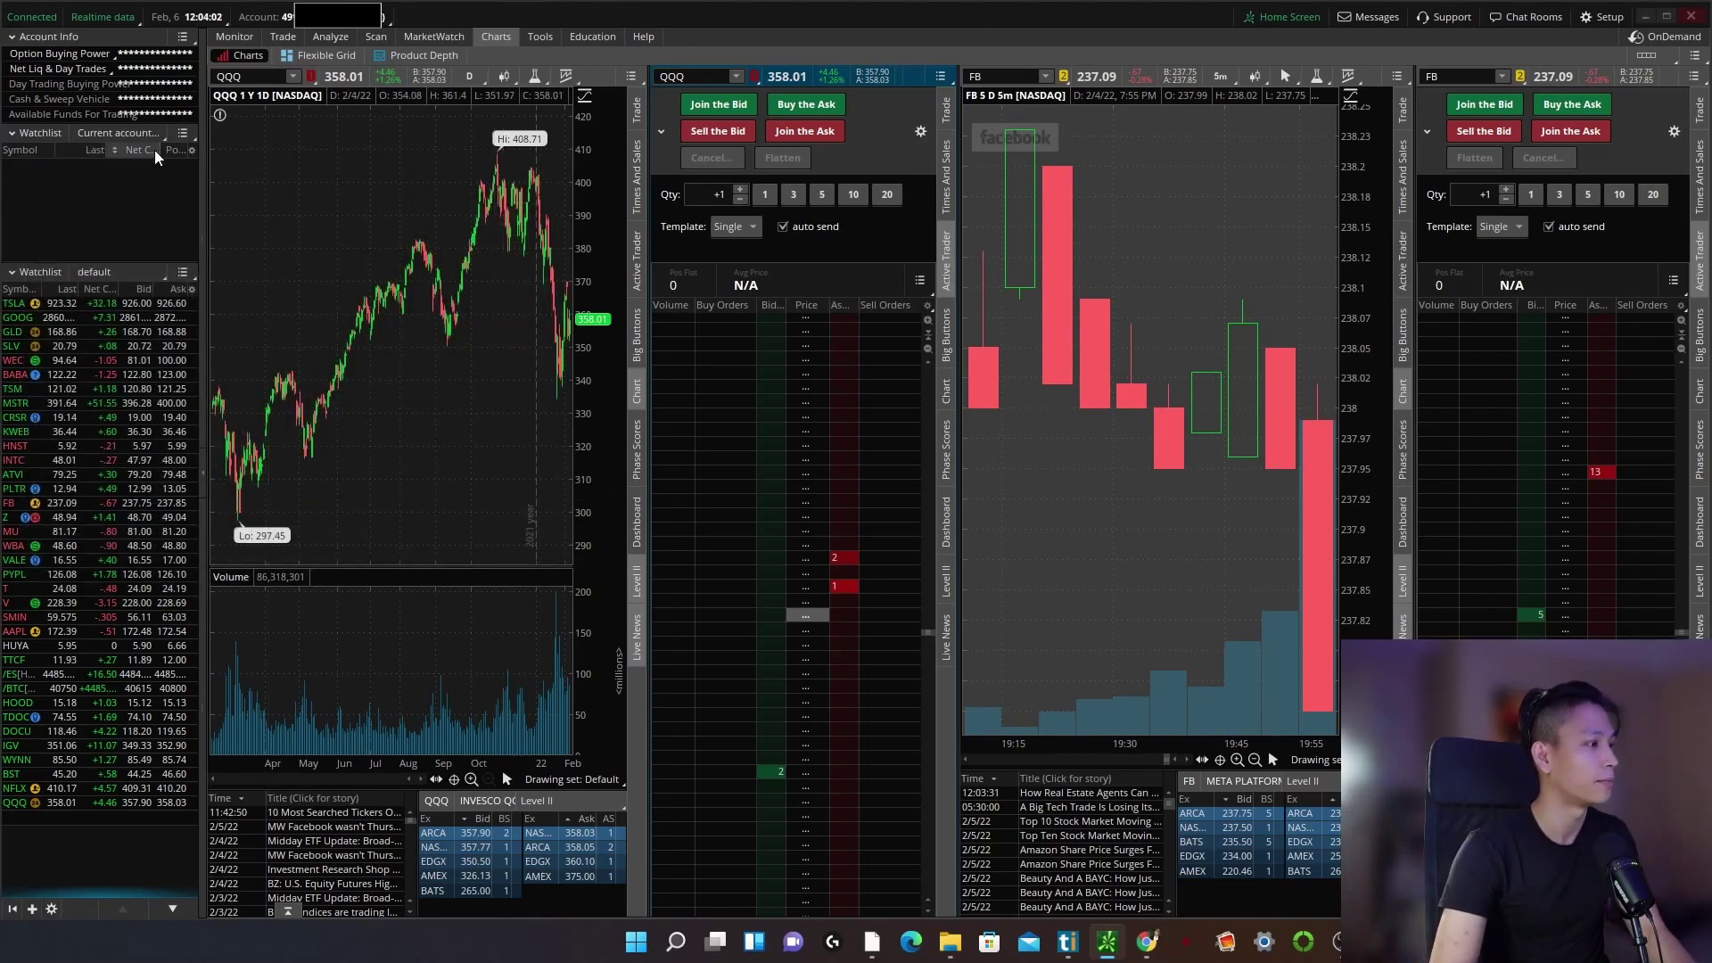
Narrow Net Change so Position QTY fits, then place, cancel and re-place one-share QQQ buy orders at the bid.
{"action": "left_click_drag", "start_coordinate": [162, 150], "coordinate": [145, 150]}
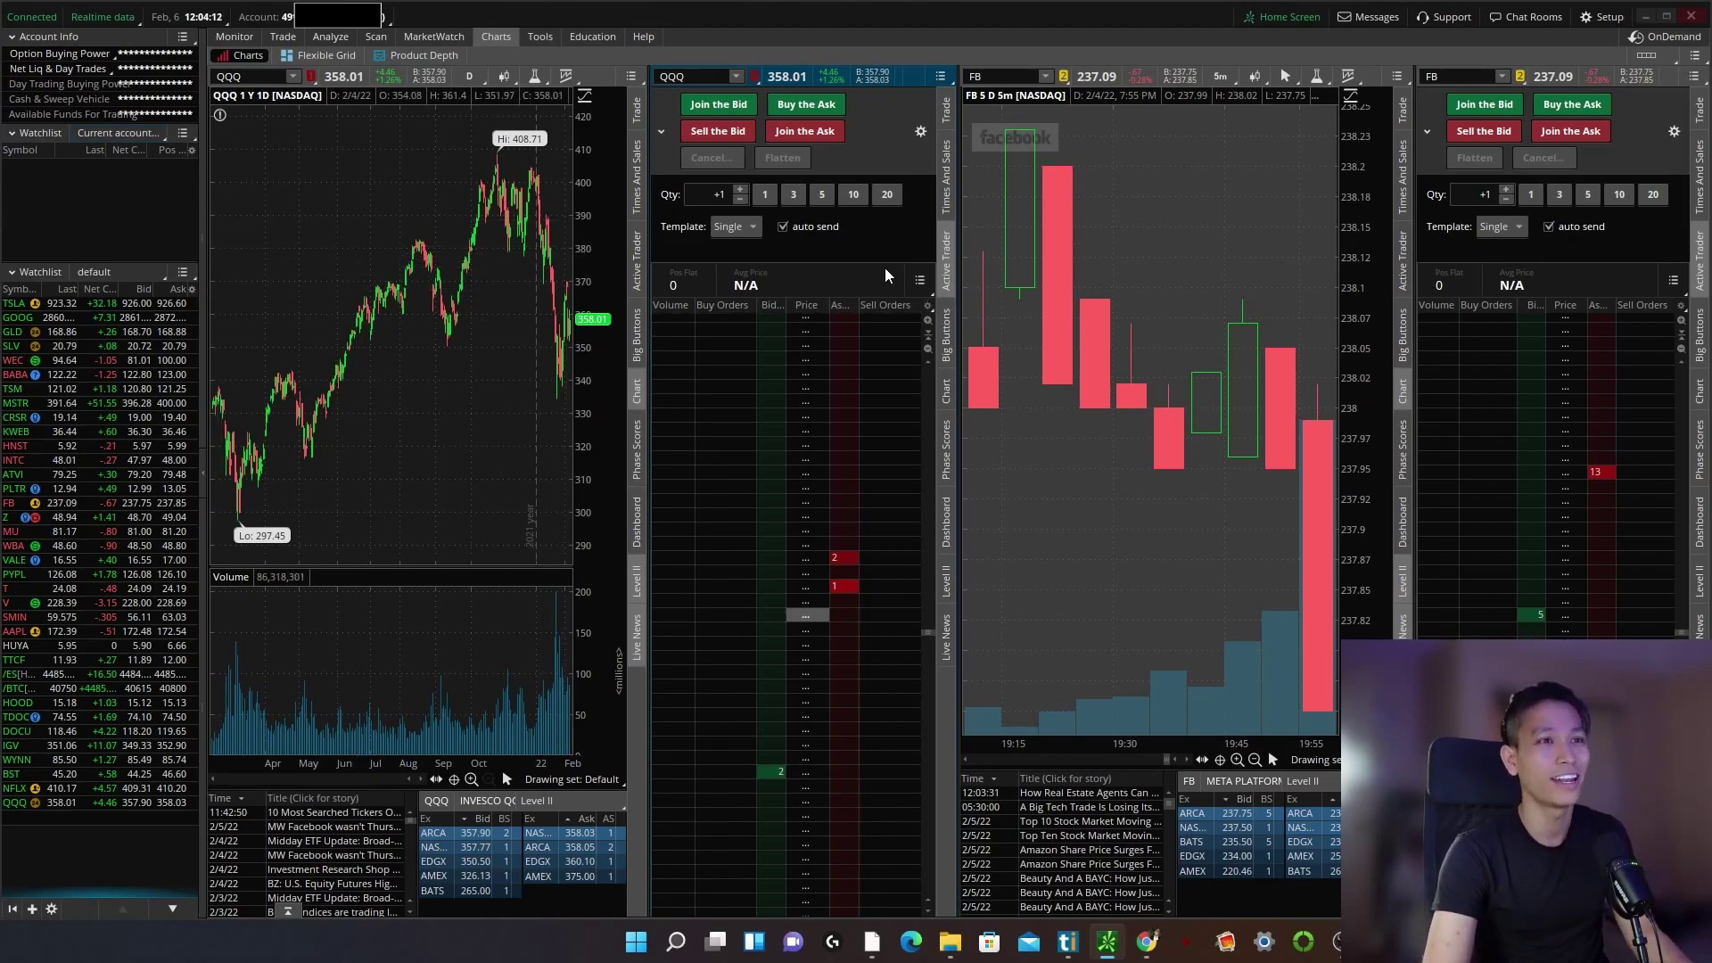
{"action": "key", "text": "ctrl+b"}
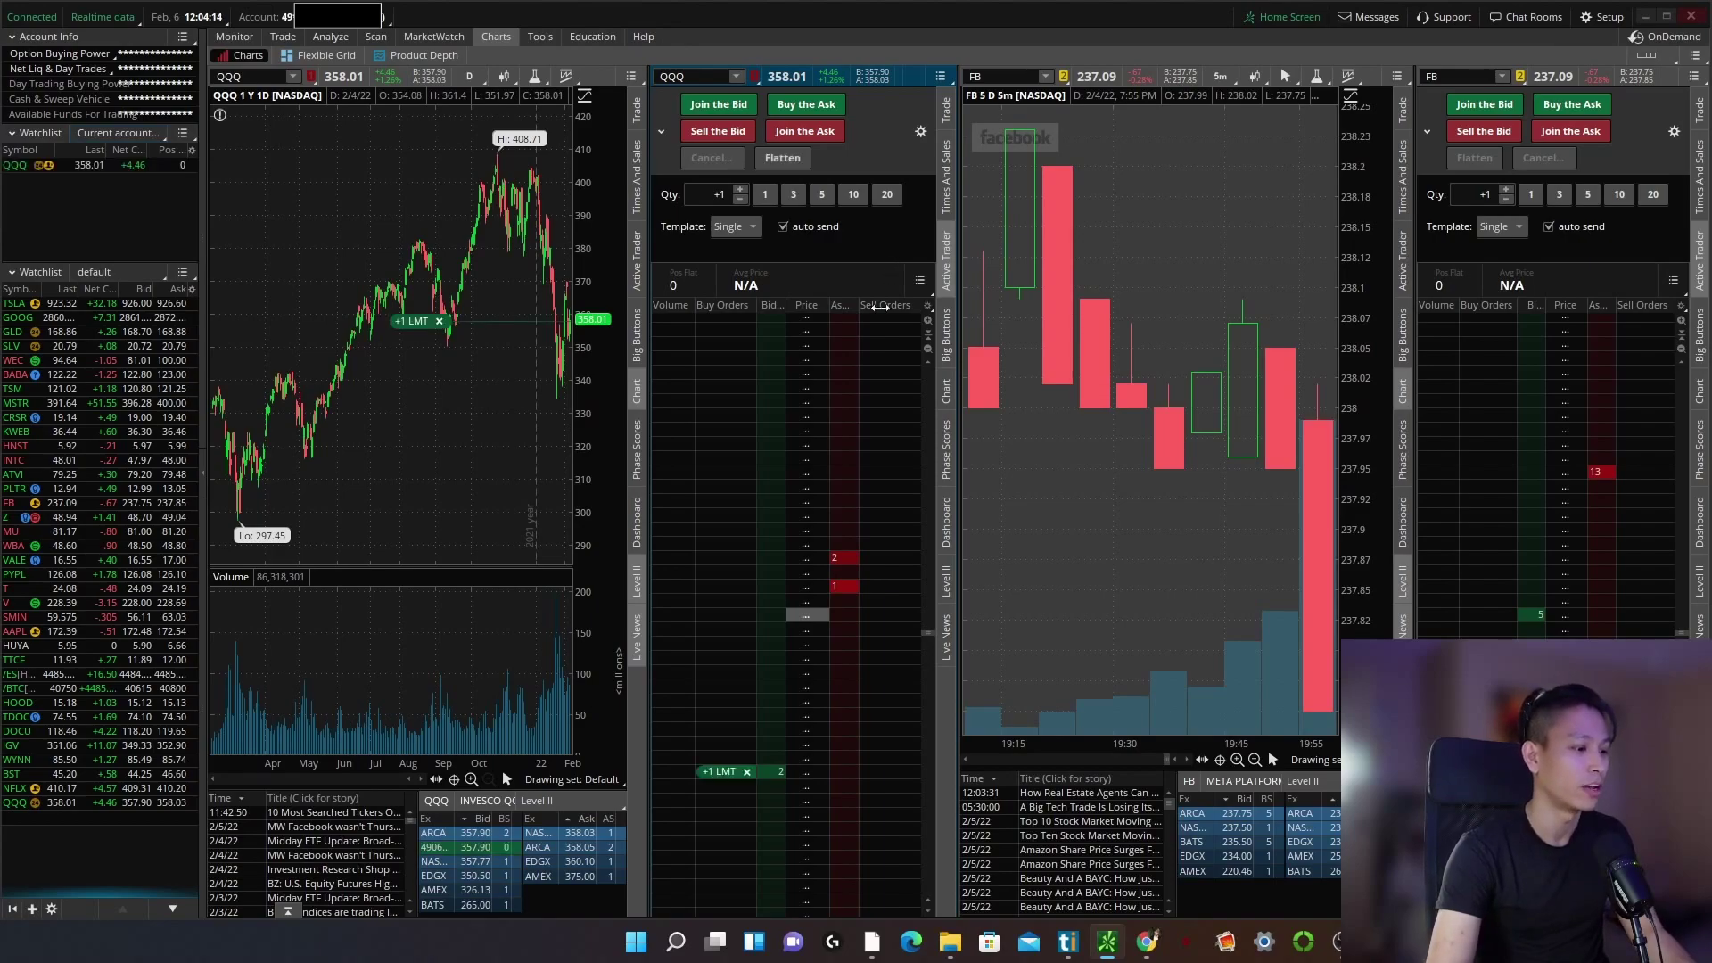
{"action": "left_click", "coordinate": [746, 772]}
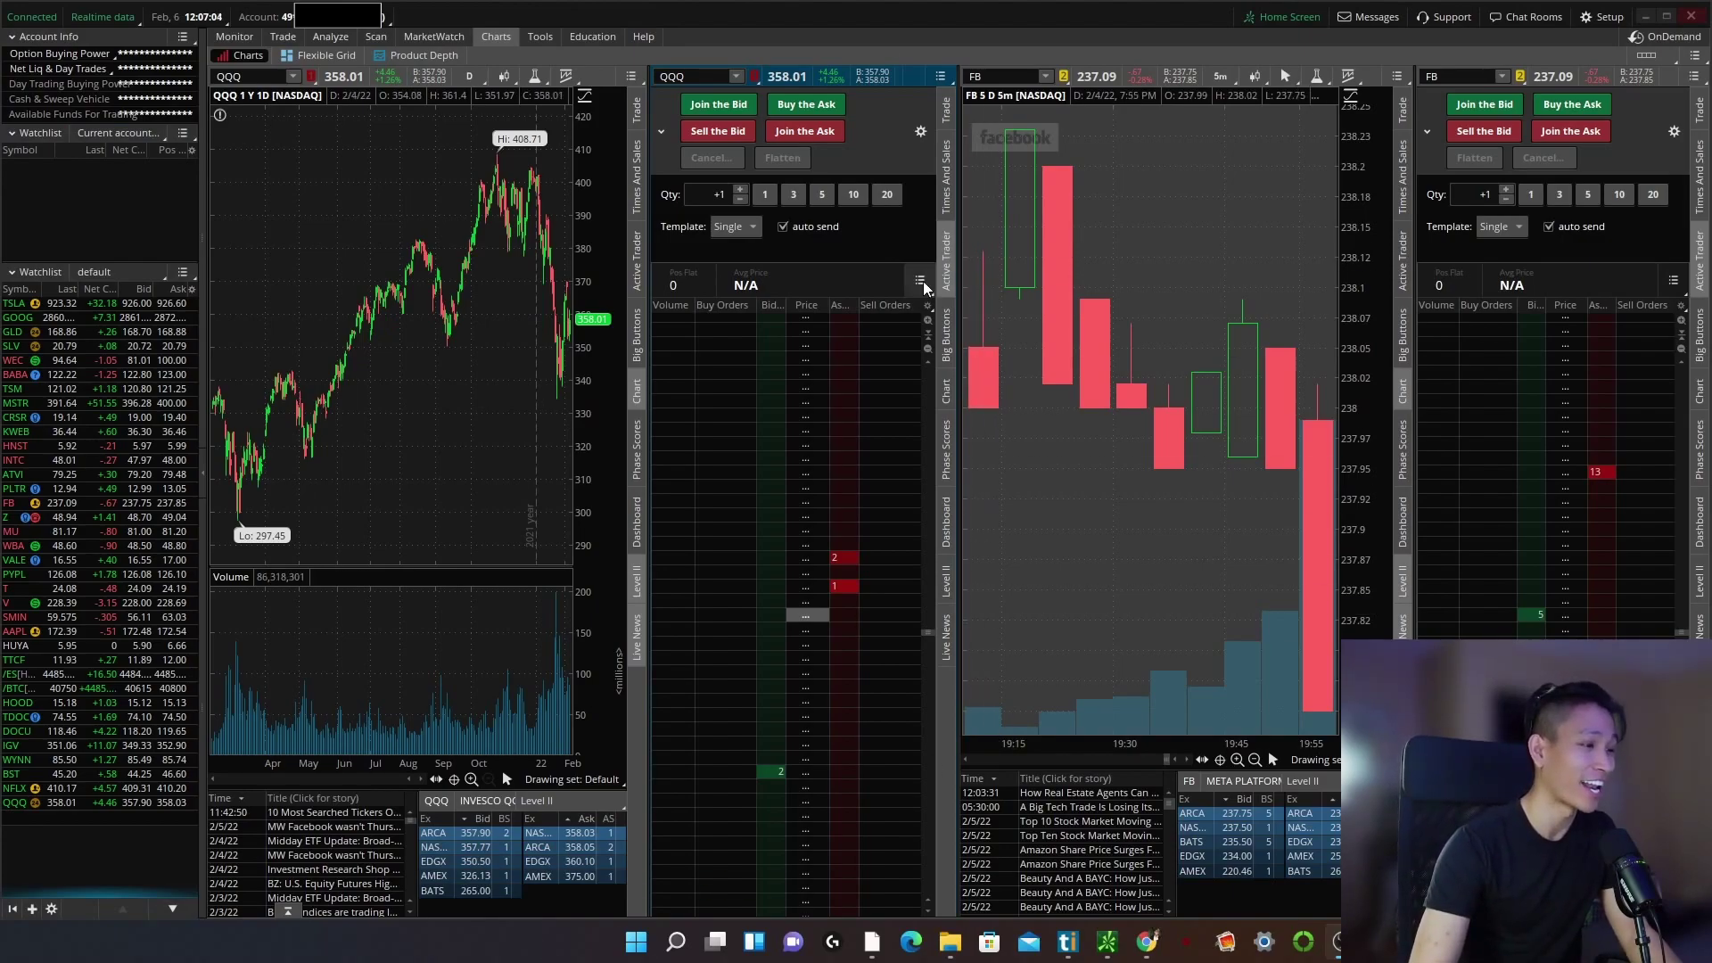
{"action": "key", "text": "ctrl+b"}
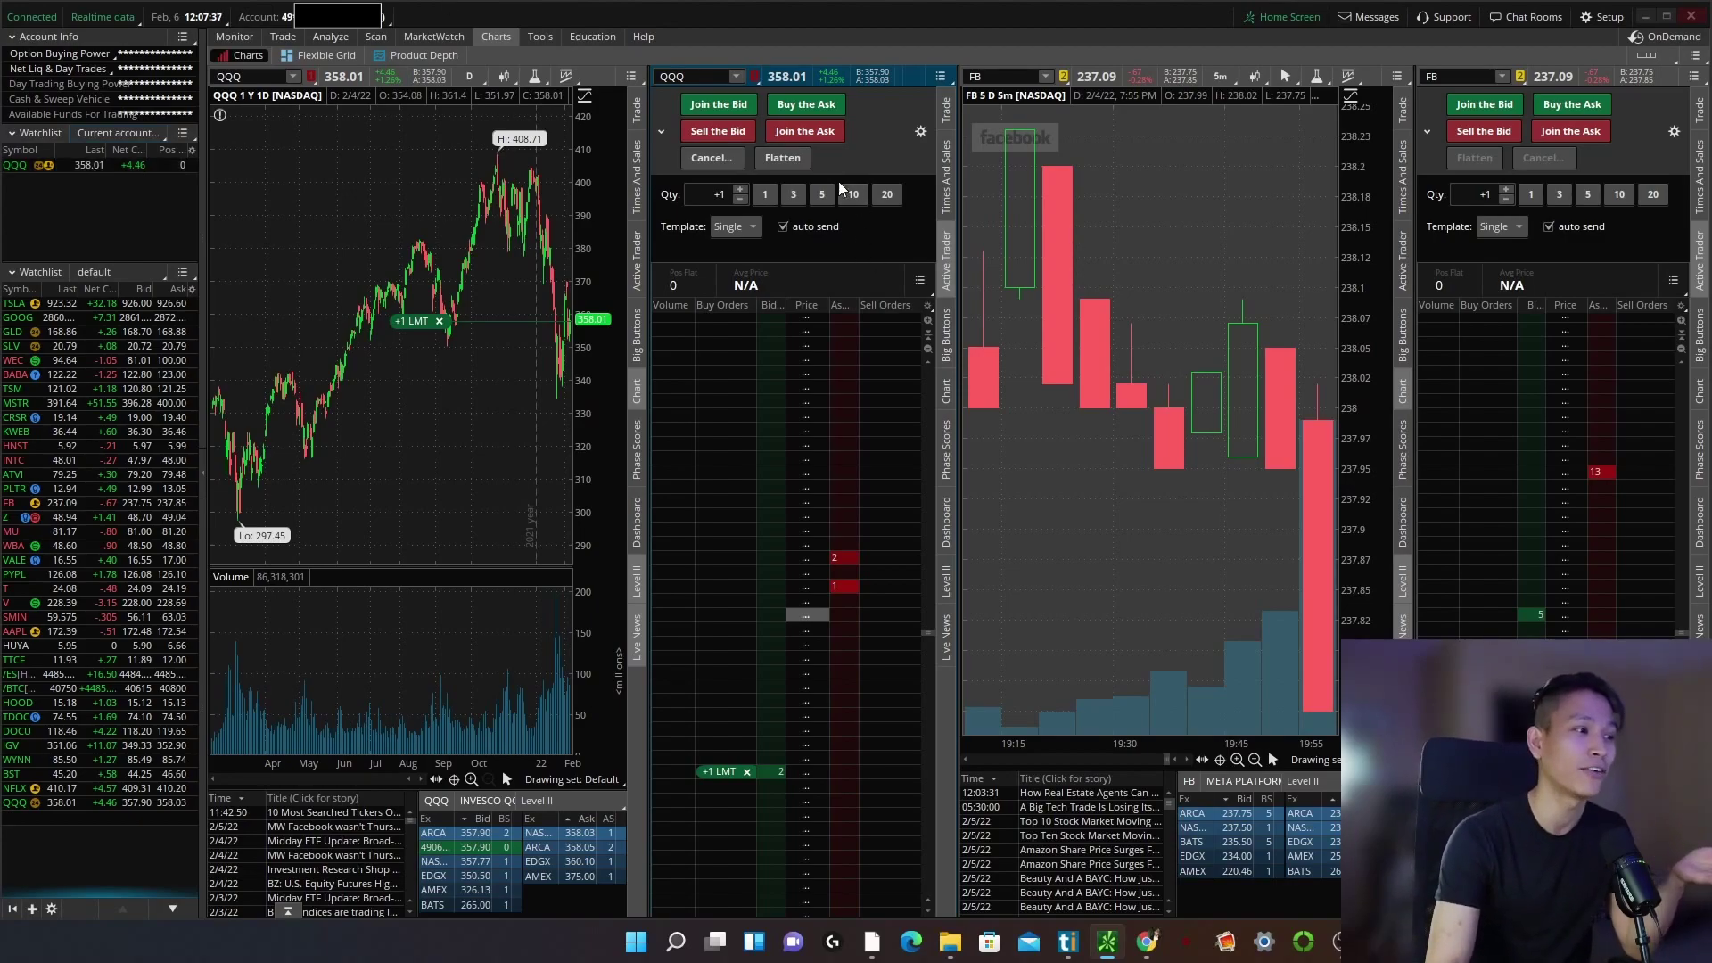
{"action": "left_click", "coordinate": [791, 158]}
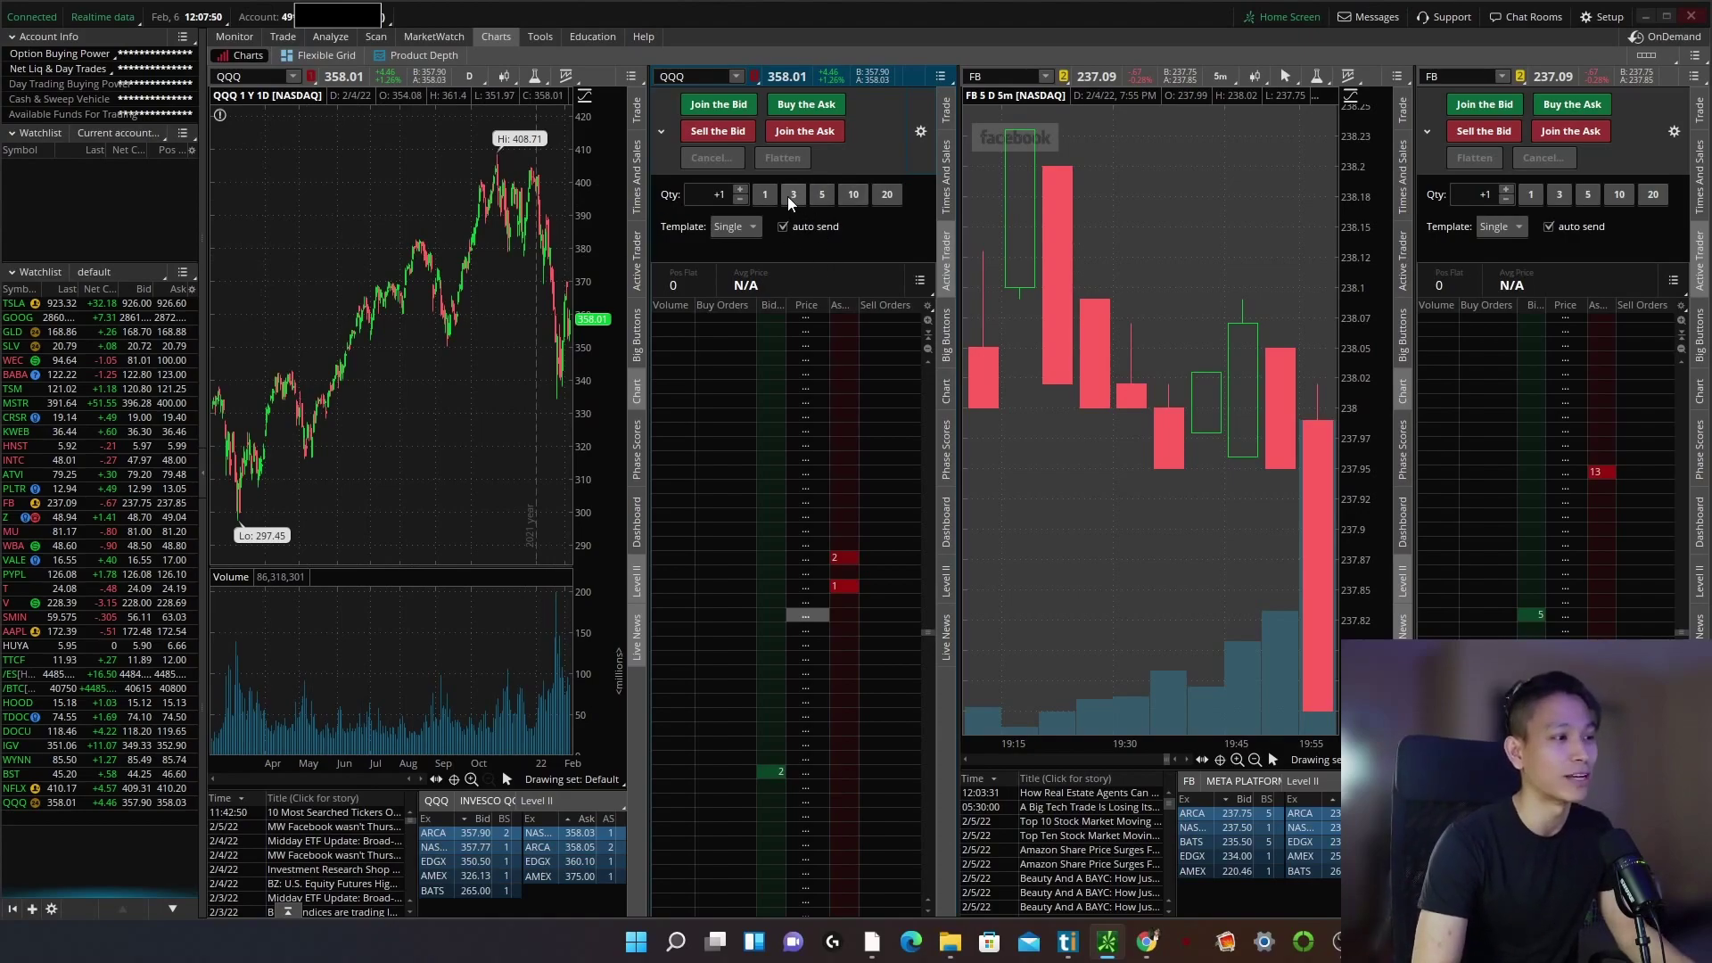
{"action": "key", "text": "shift+b"}
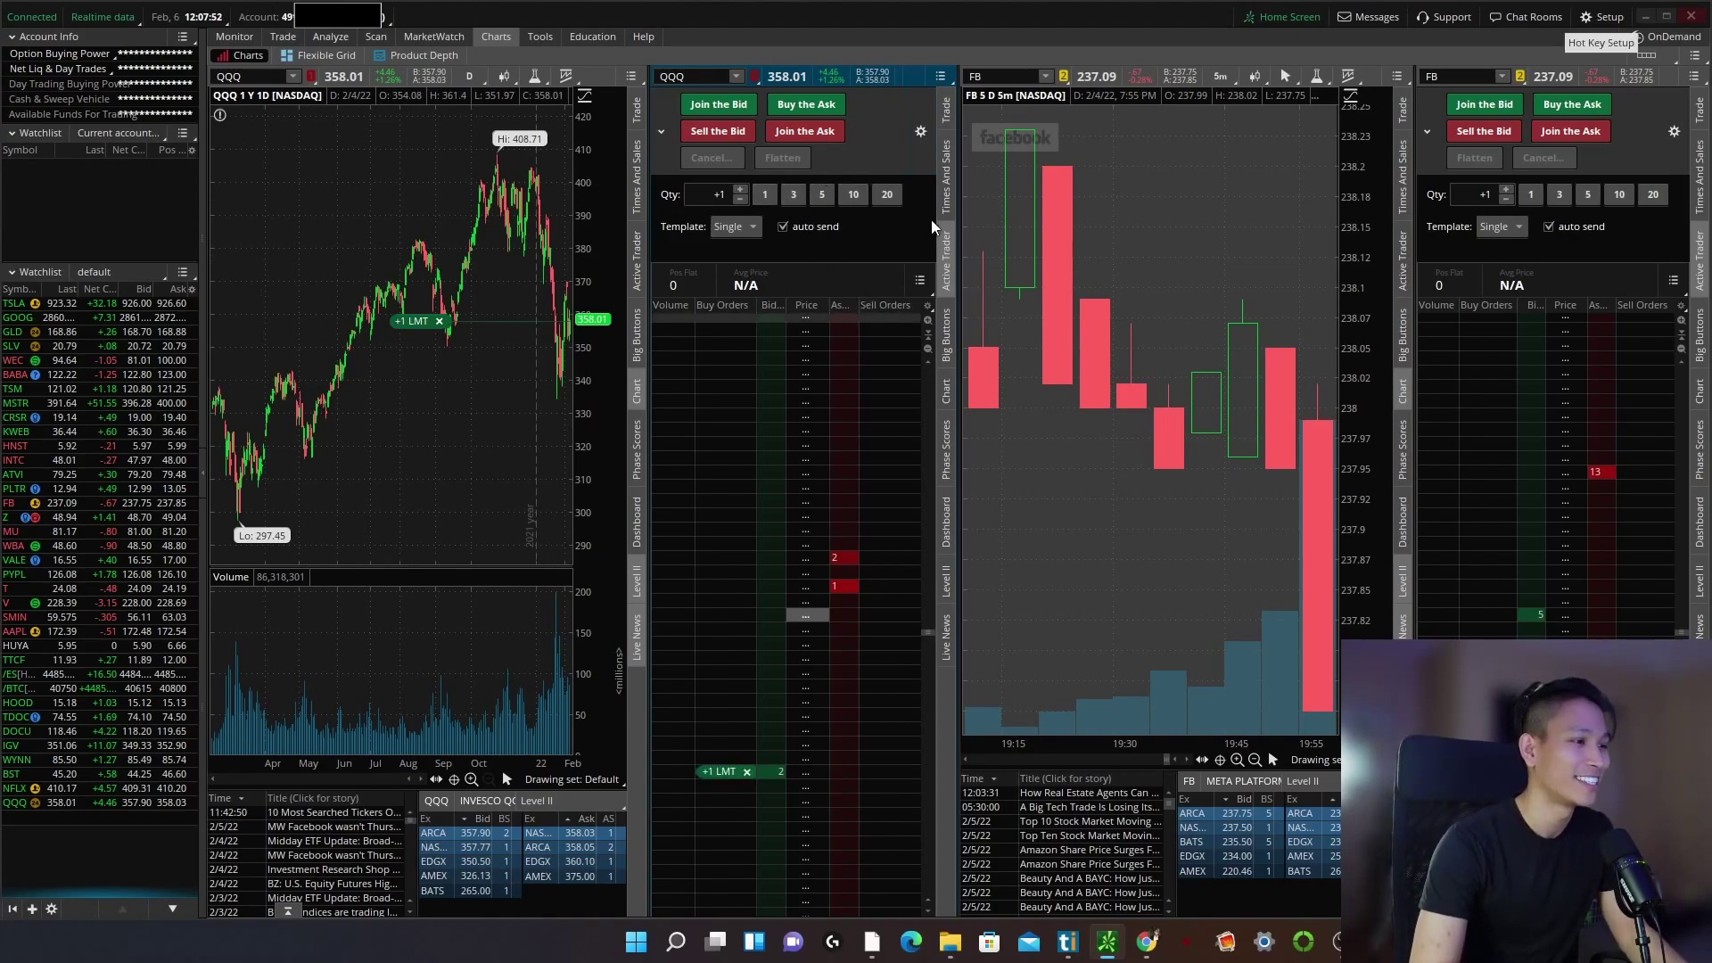
Read the Pattern Day Trader FAQ in the Support window, then cancel the working QQQ buy order.
{"action": "left_click", "coordinate": [1448, 16]}
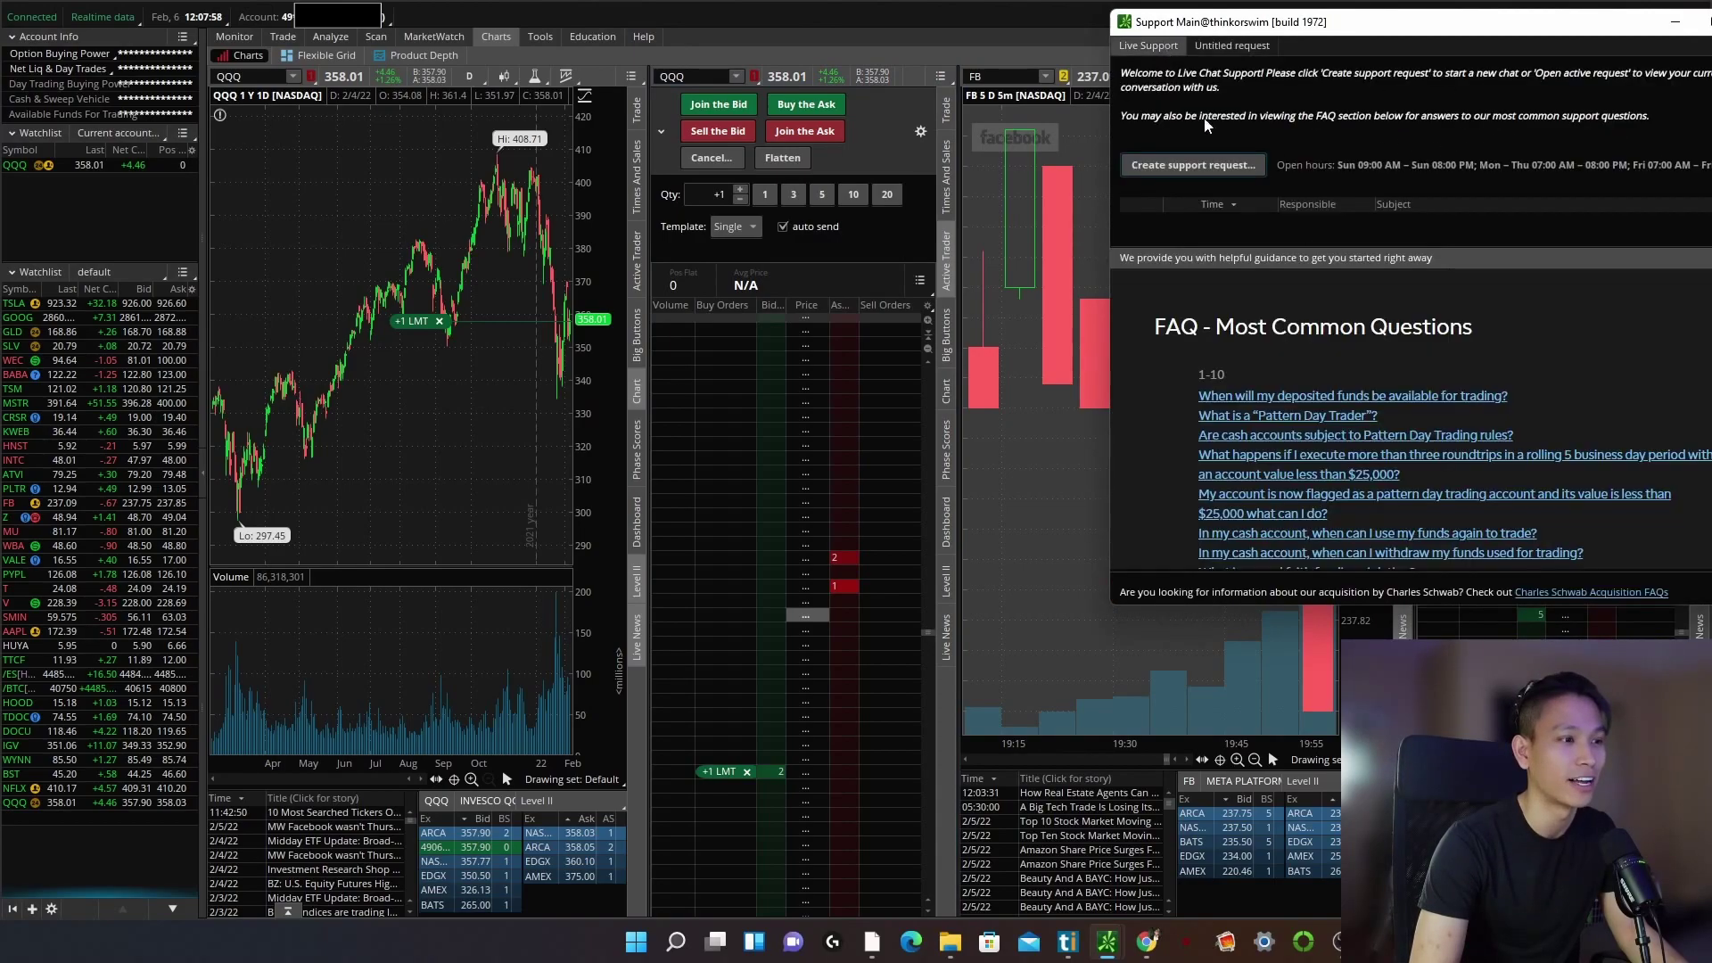
{"action": "scroll", "coordinate": [1293, 329], "scroll_direction": "down", "scroll_amount": 2}
{"action": "left_click", "coordinate": [1292, 342]}
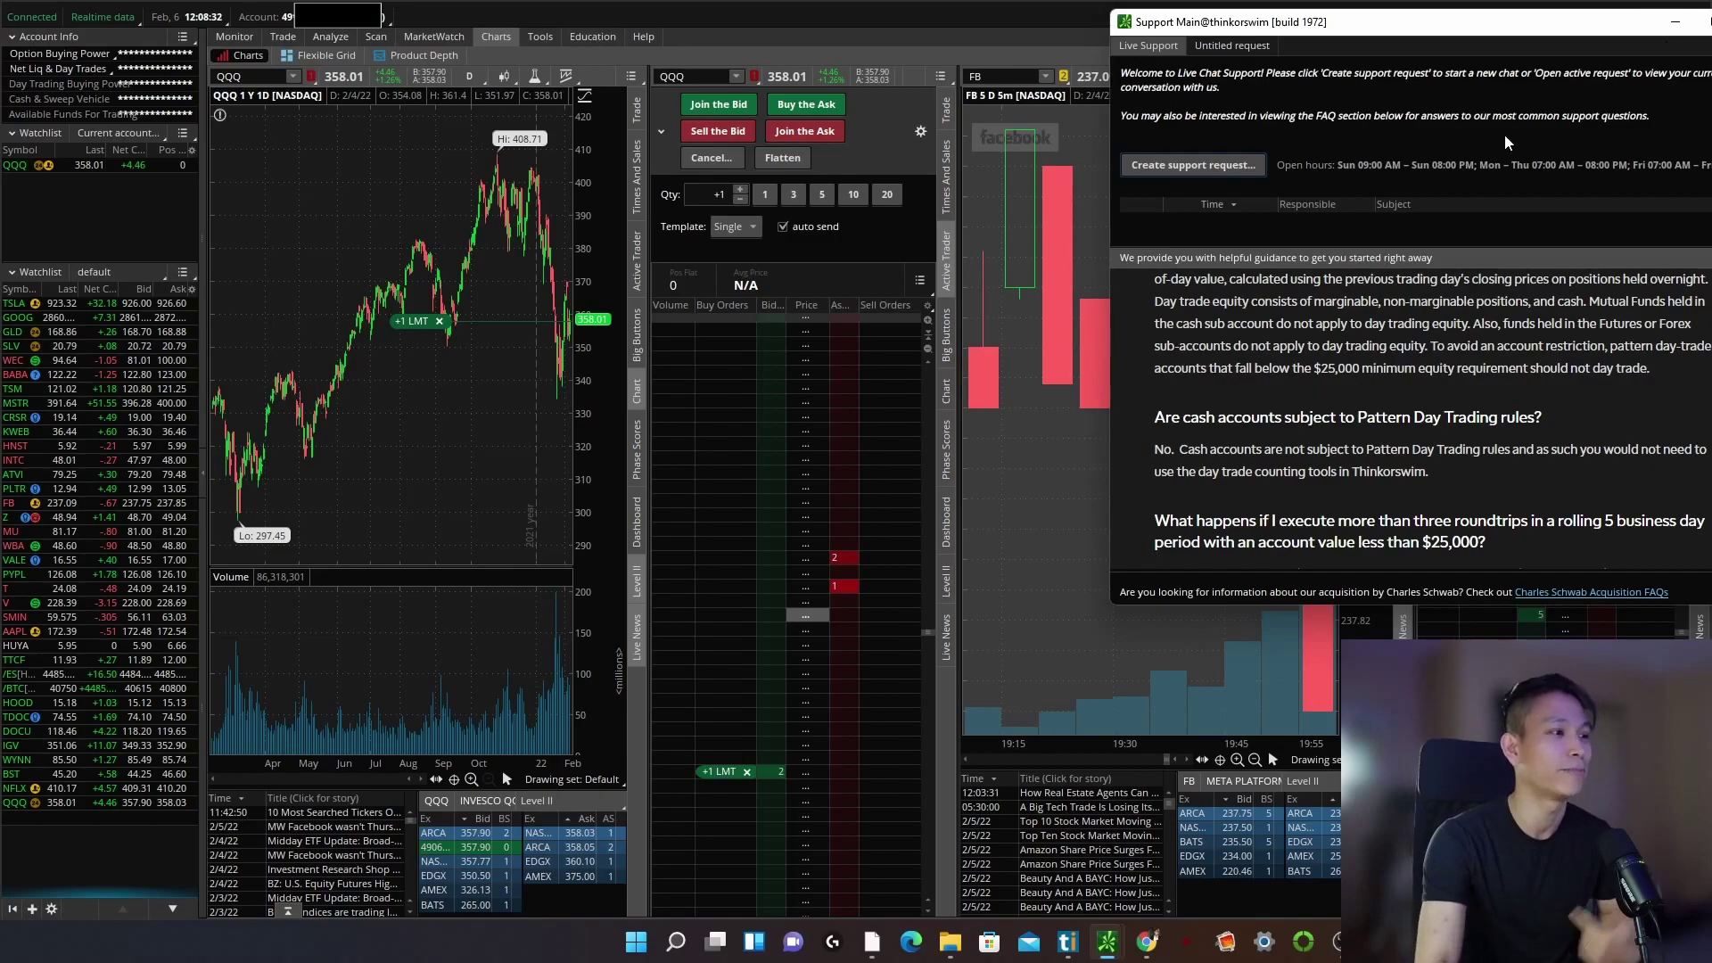
{"action": "left_click", "coordinate": [773, 165]}
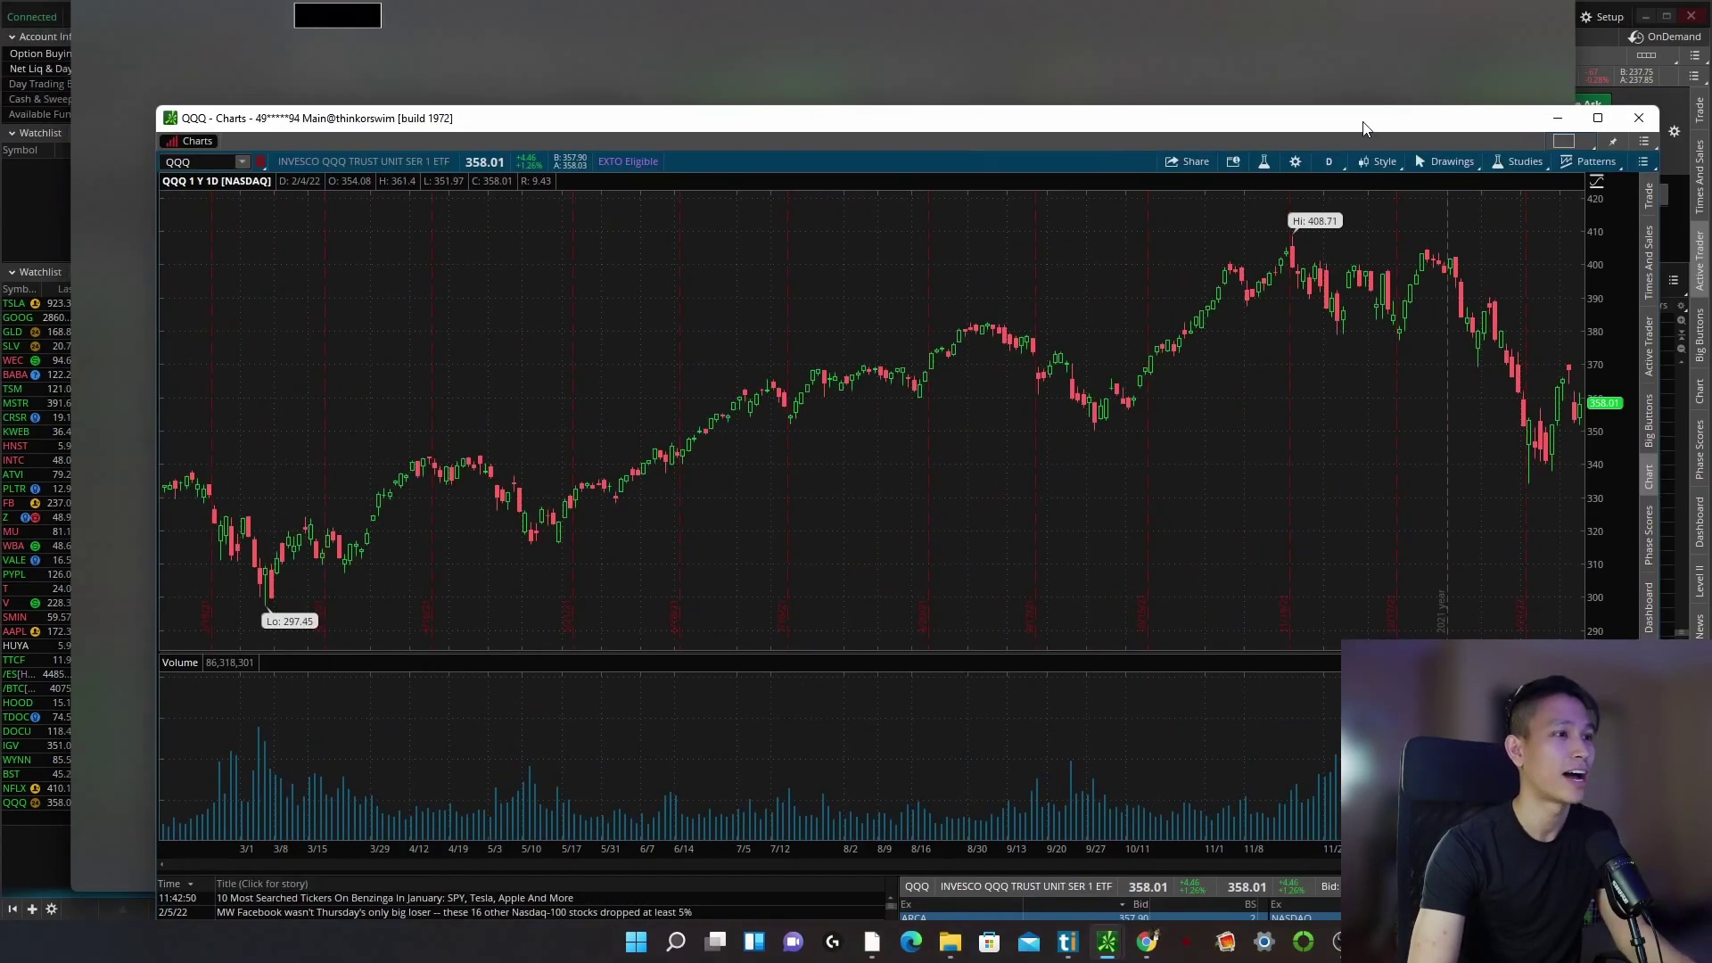
Turn on Show trades in the detached QQQ chart's settings.
{"action": "left_click_drag", "start_coordinate": [1364, 126], "coordinate": [1308, 82]}
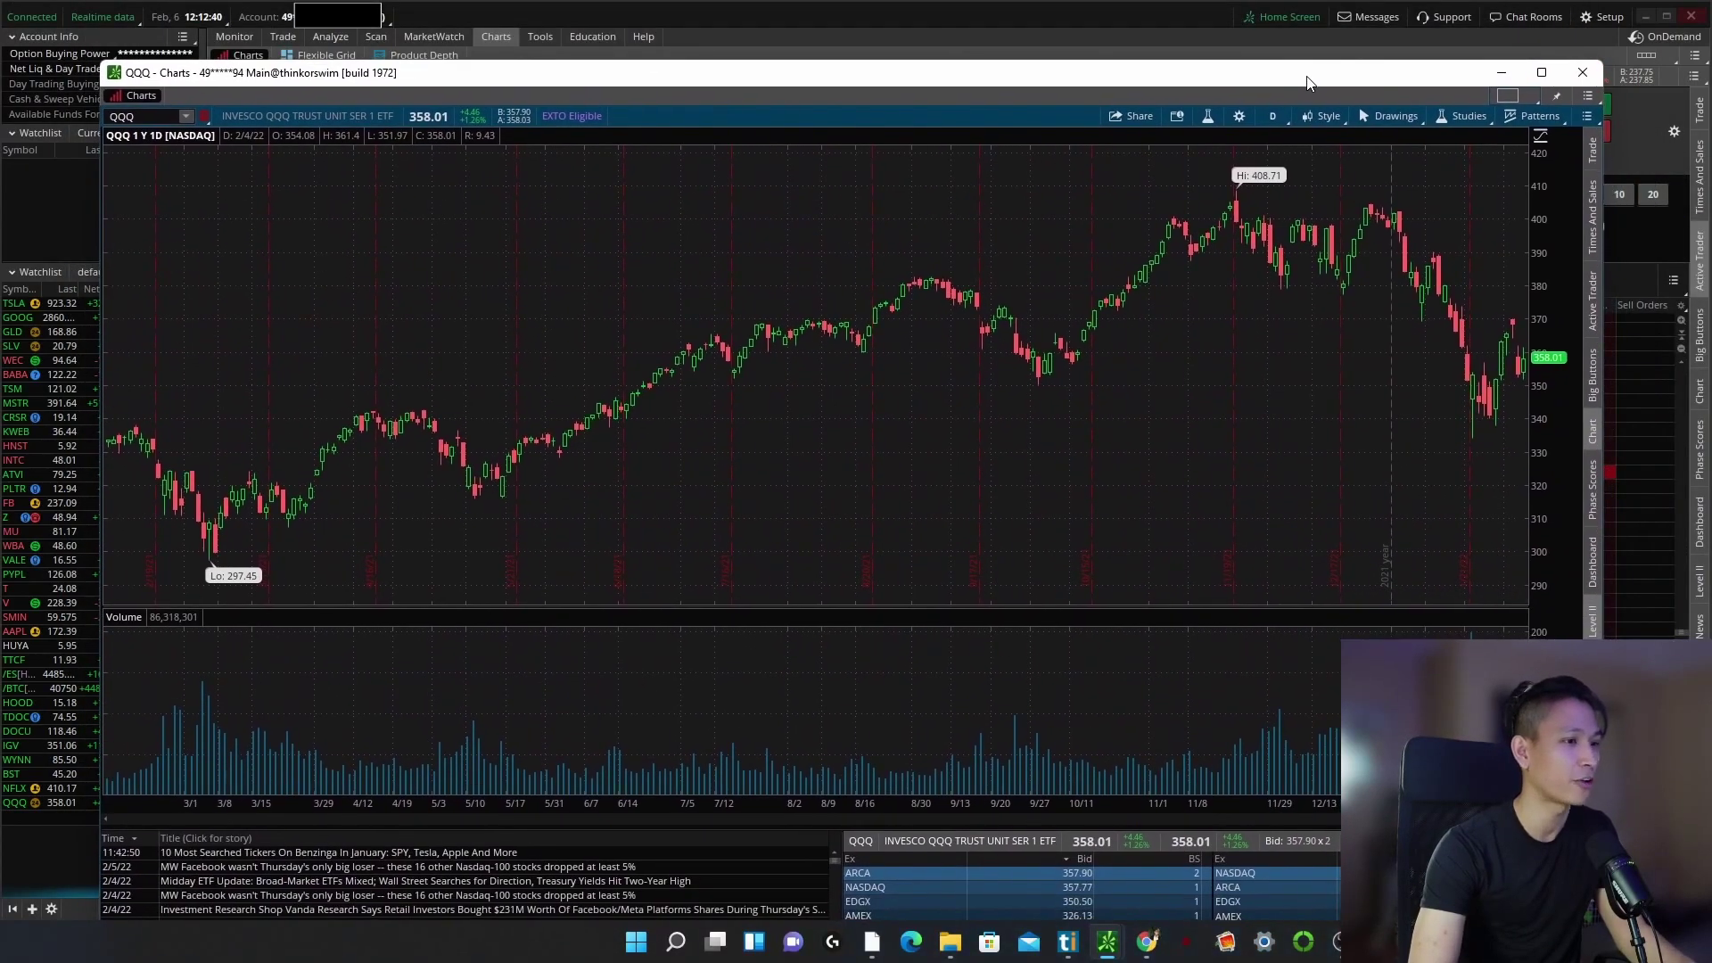
{"action": "left_click", "coordinate": [1248, 120]}
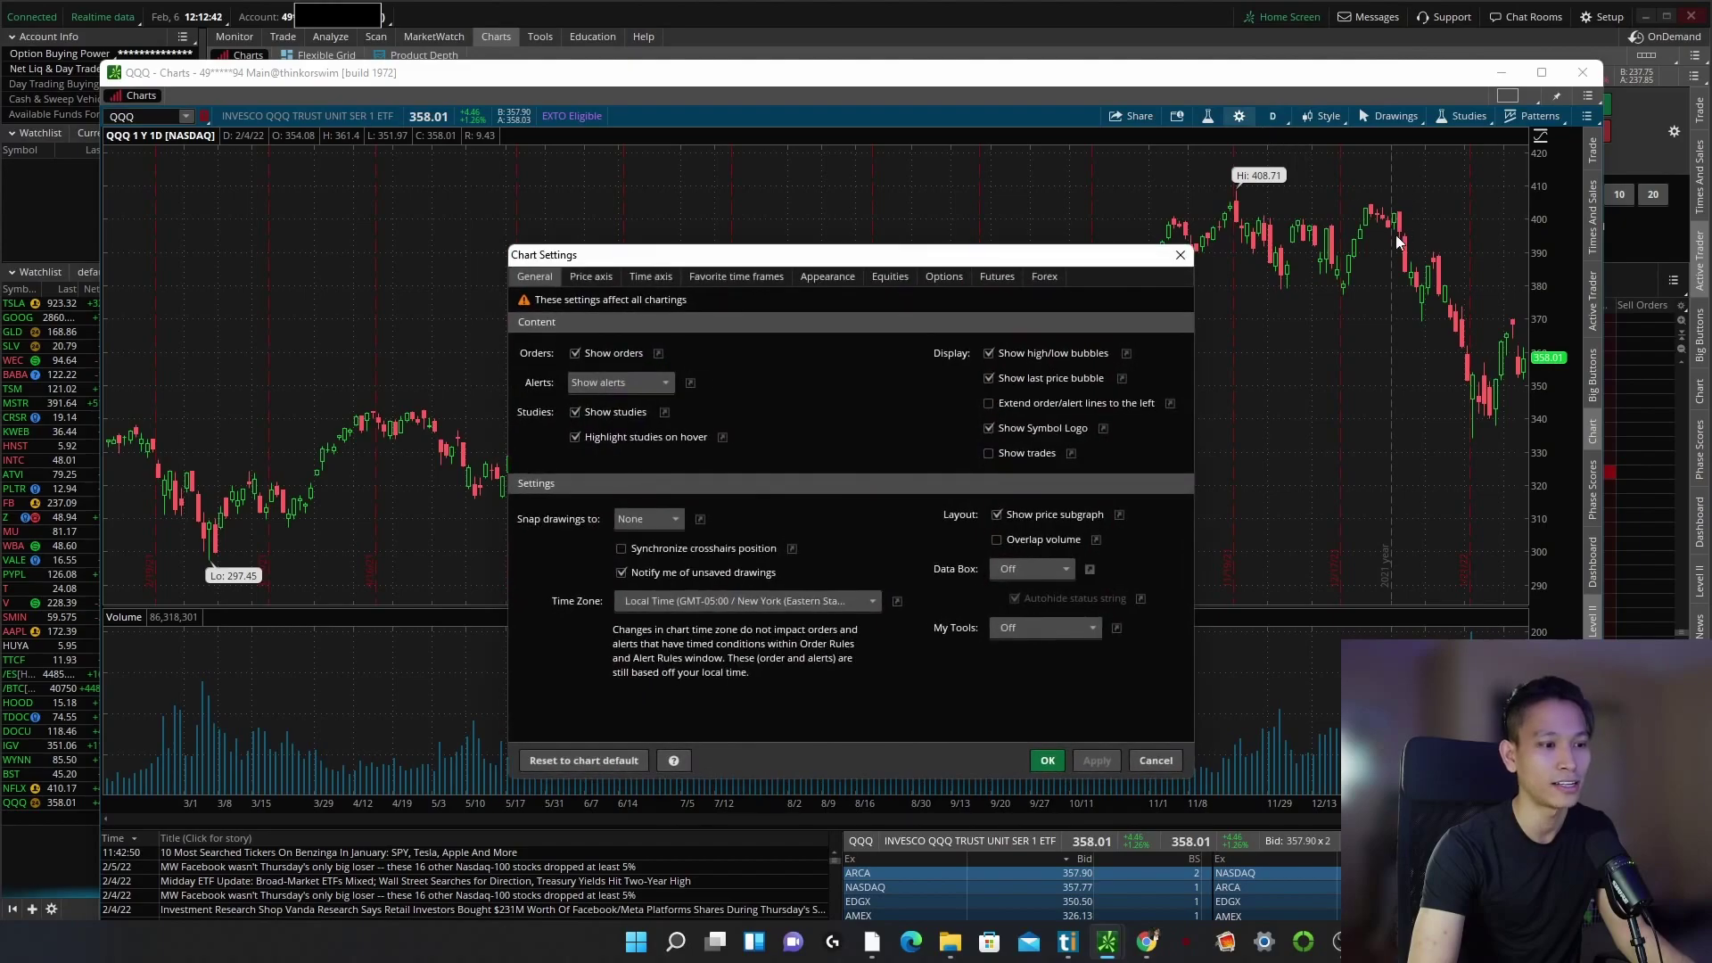
{"action": "left_click", "coordinate": [1030, 458]}
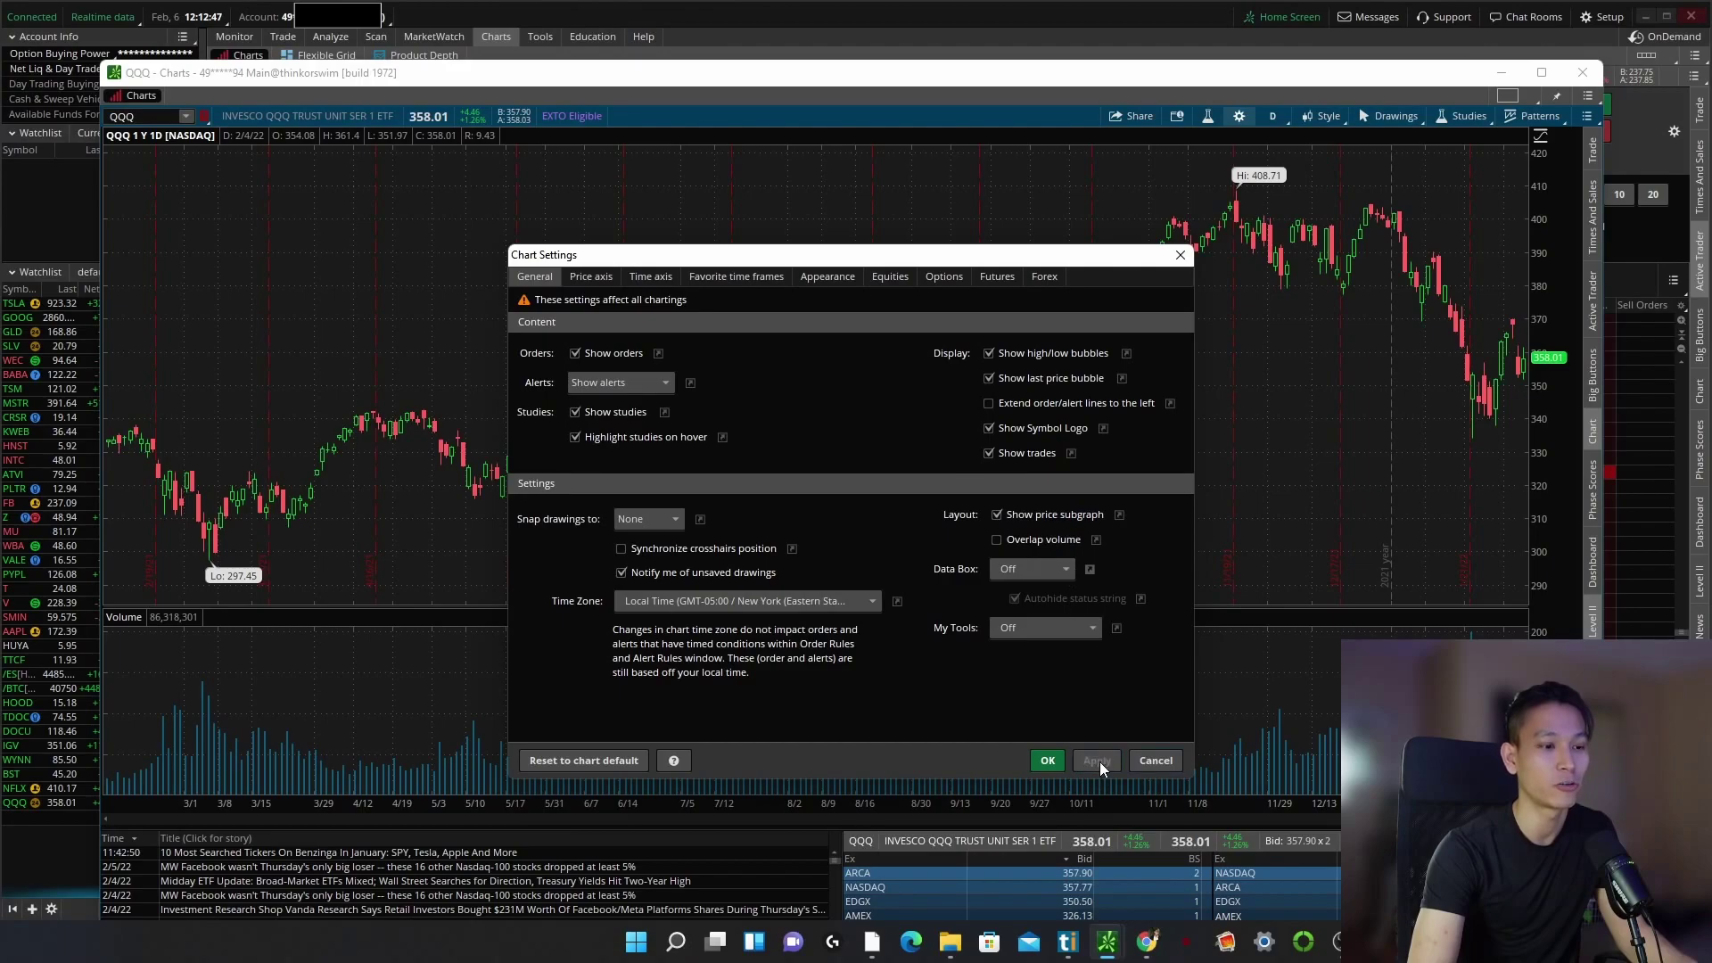
{"action": "left_click", "coordinate": [1058, 756]}
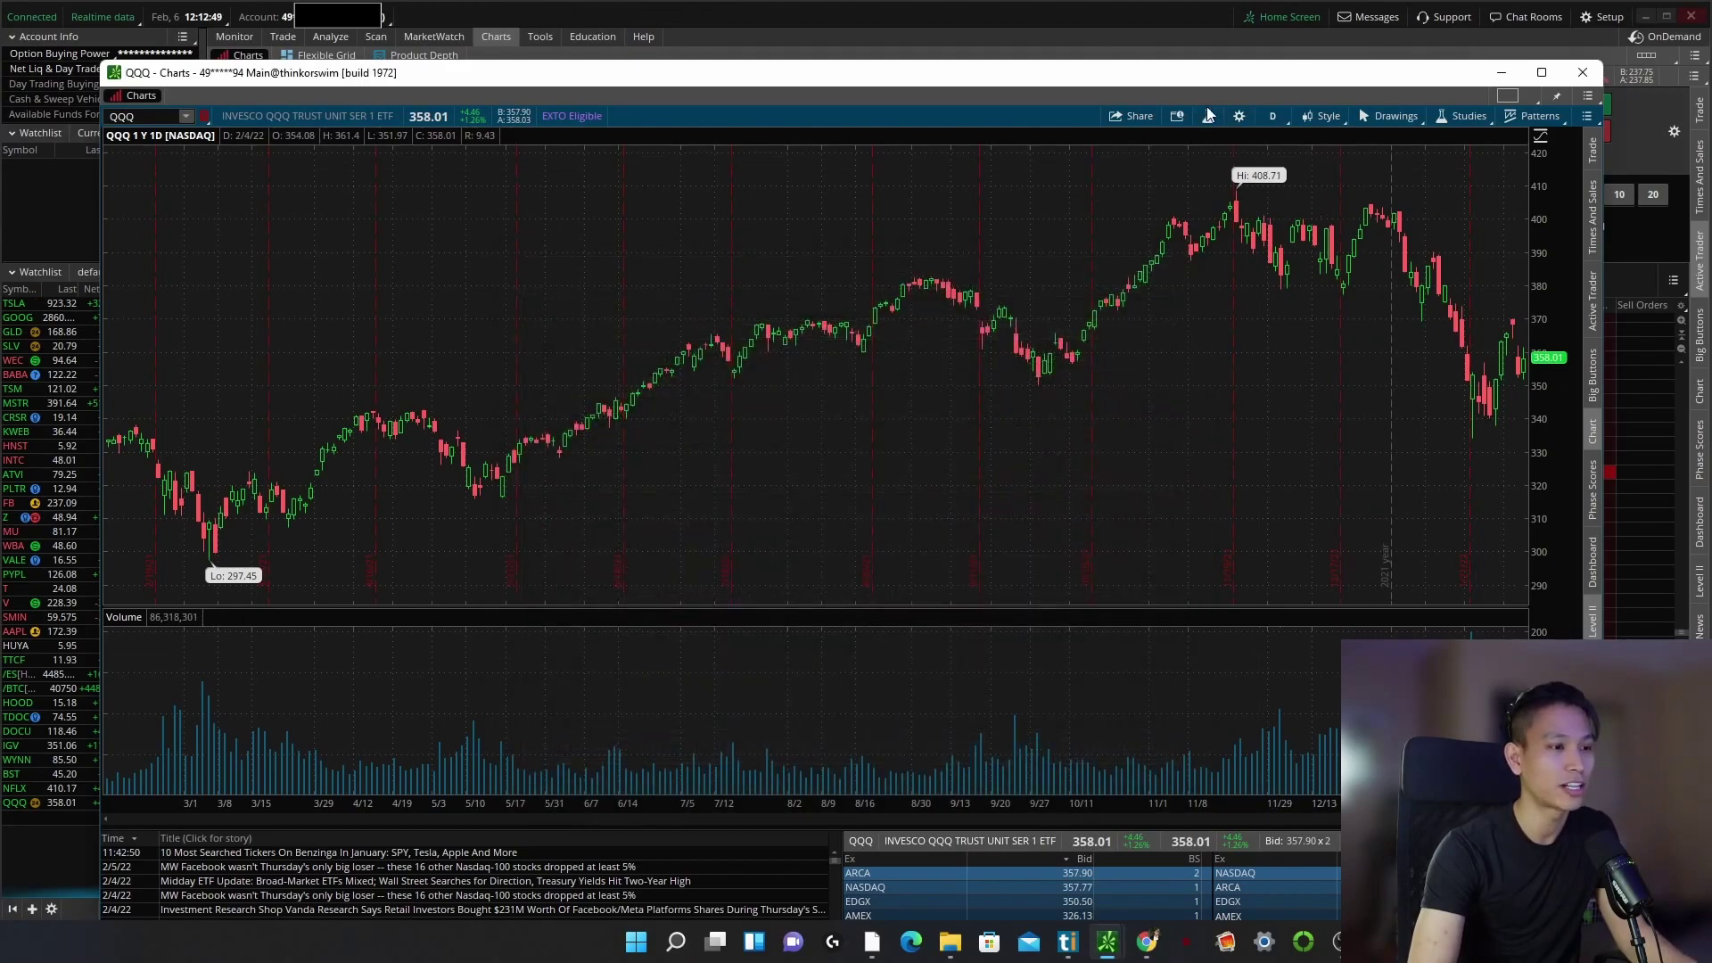
Switch the QQQ chart to the 1 D : 1m favorite timeframe, reapplying it to reload.
{"action": "left_click", "coordinate": [1269, 109]}
{"action": "left_click", "coordinate": [1227, 193]}
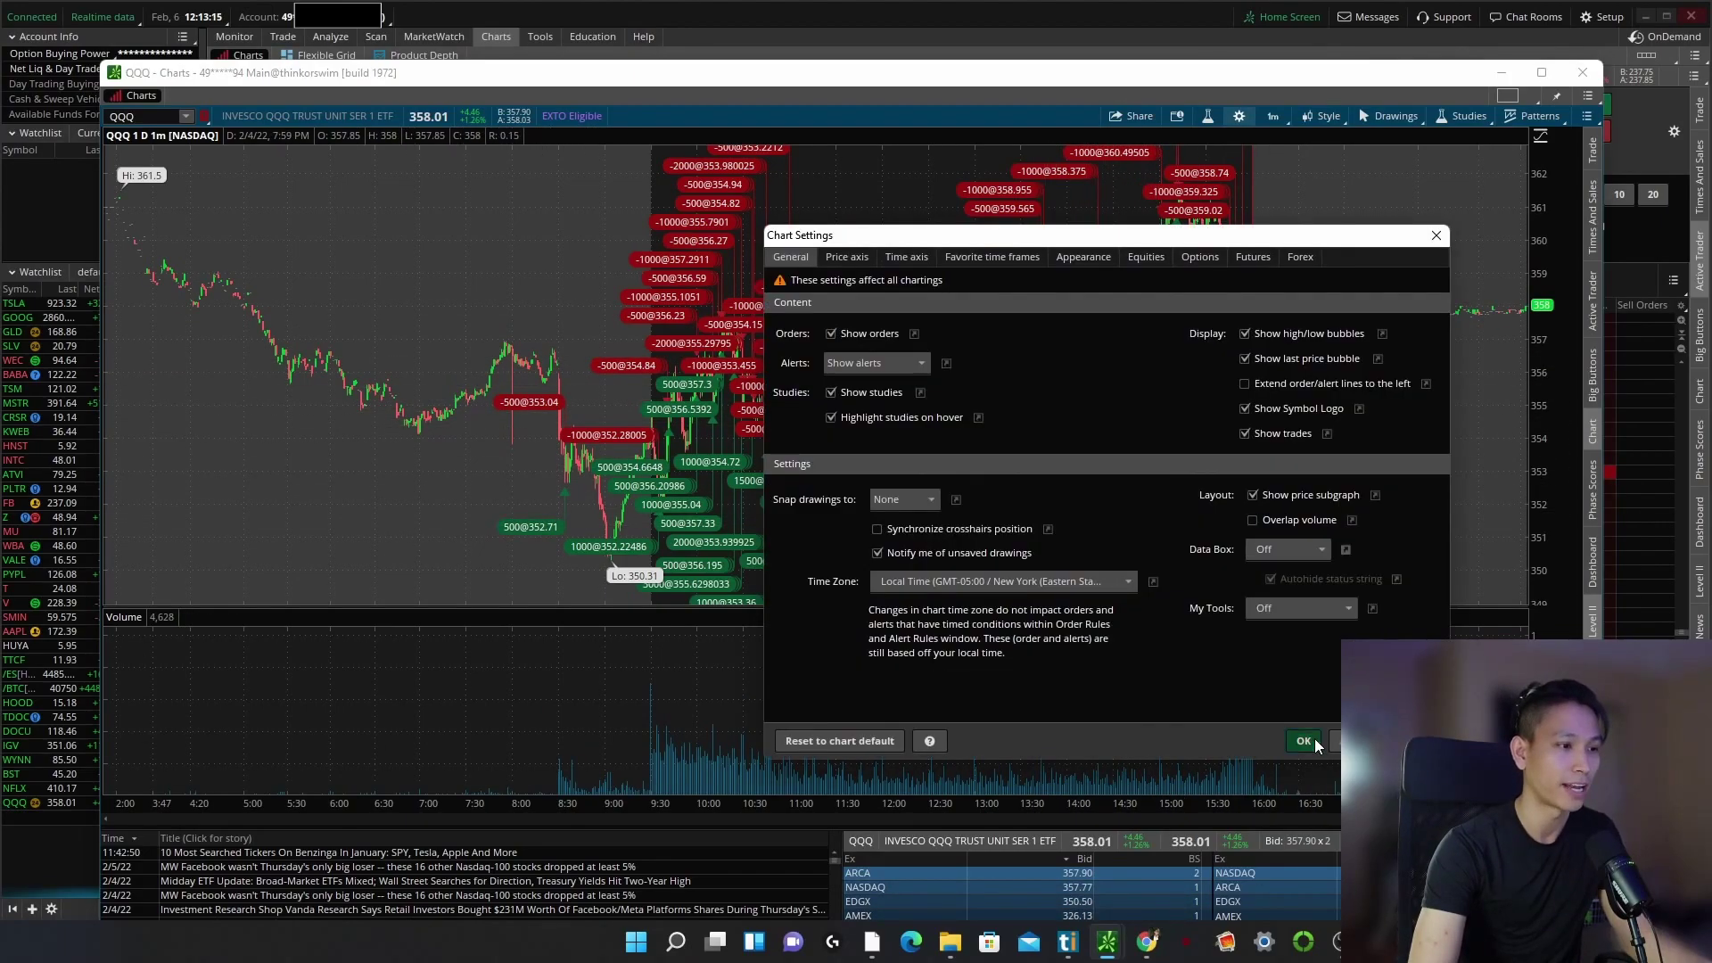
{"action": "left_click", "coordinate": [1315, 738]}
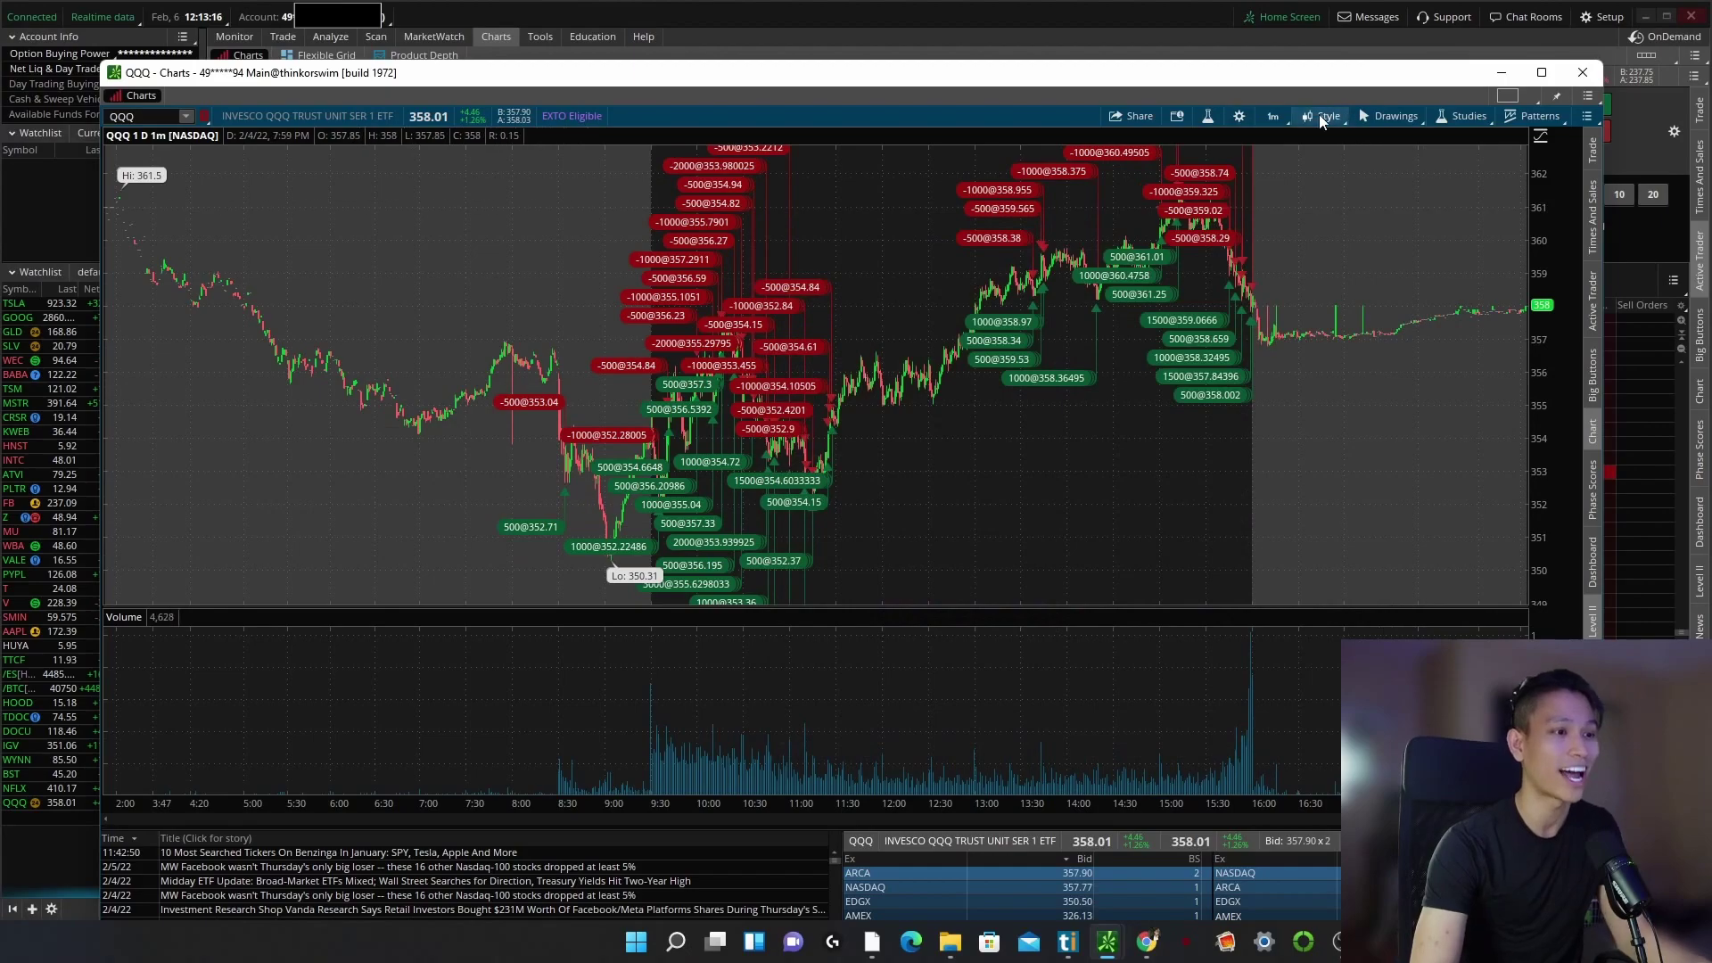
{"action": "left_click", "coordinate": [1274, 115]}
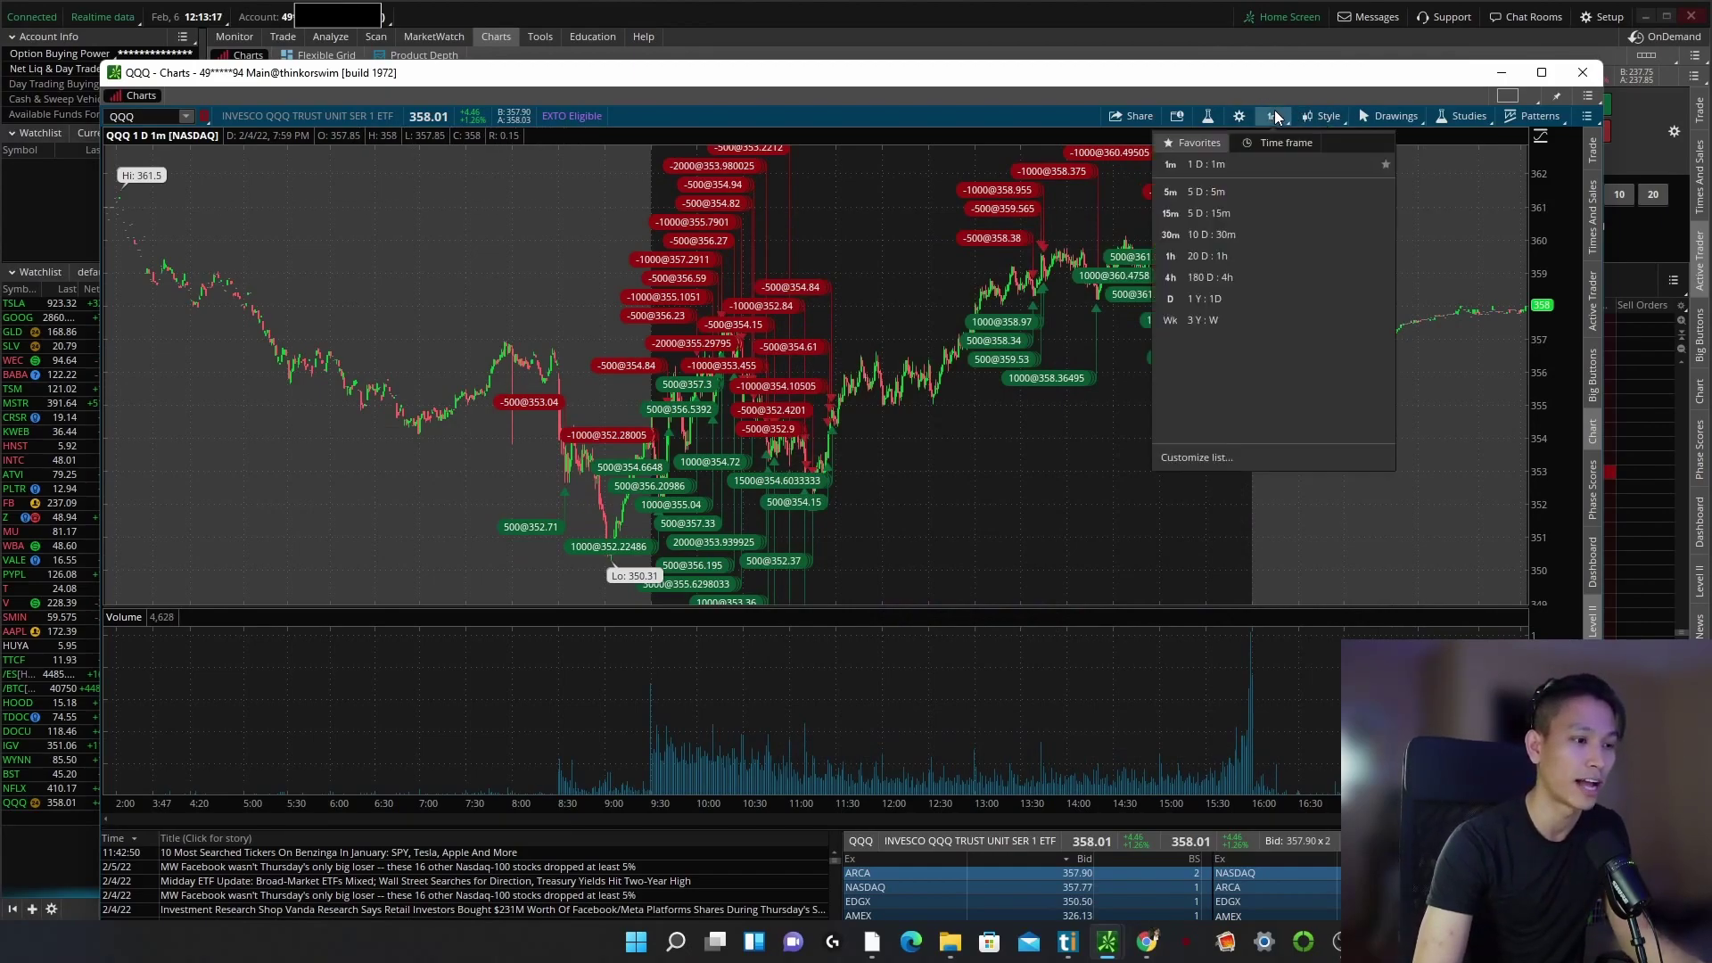
{"action": "left_click", "coordinate": [1216, 175]}
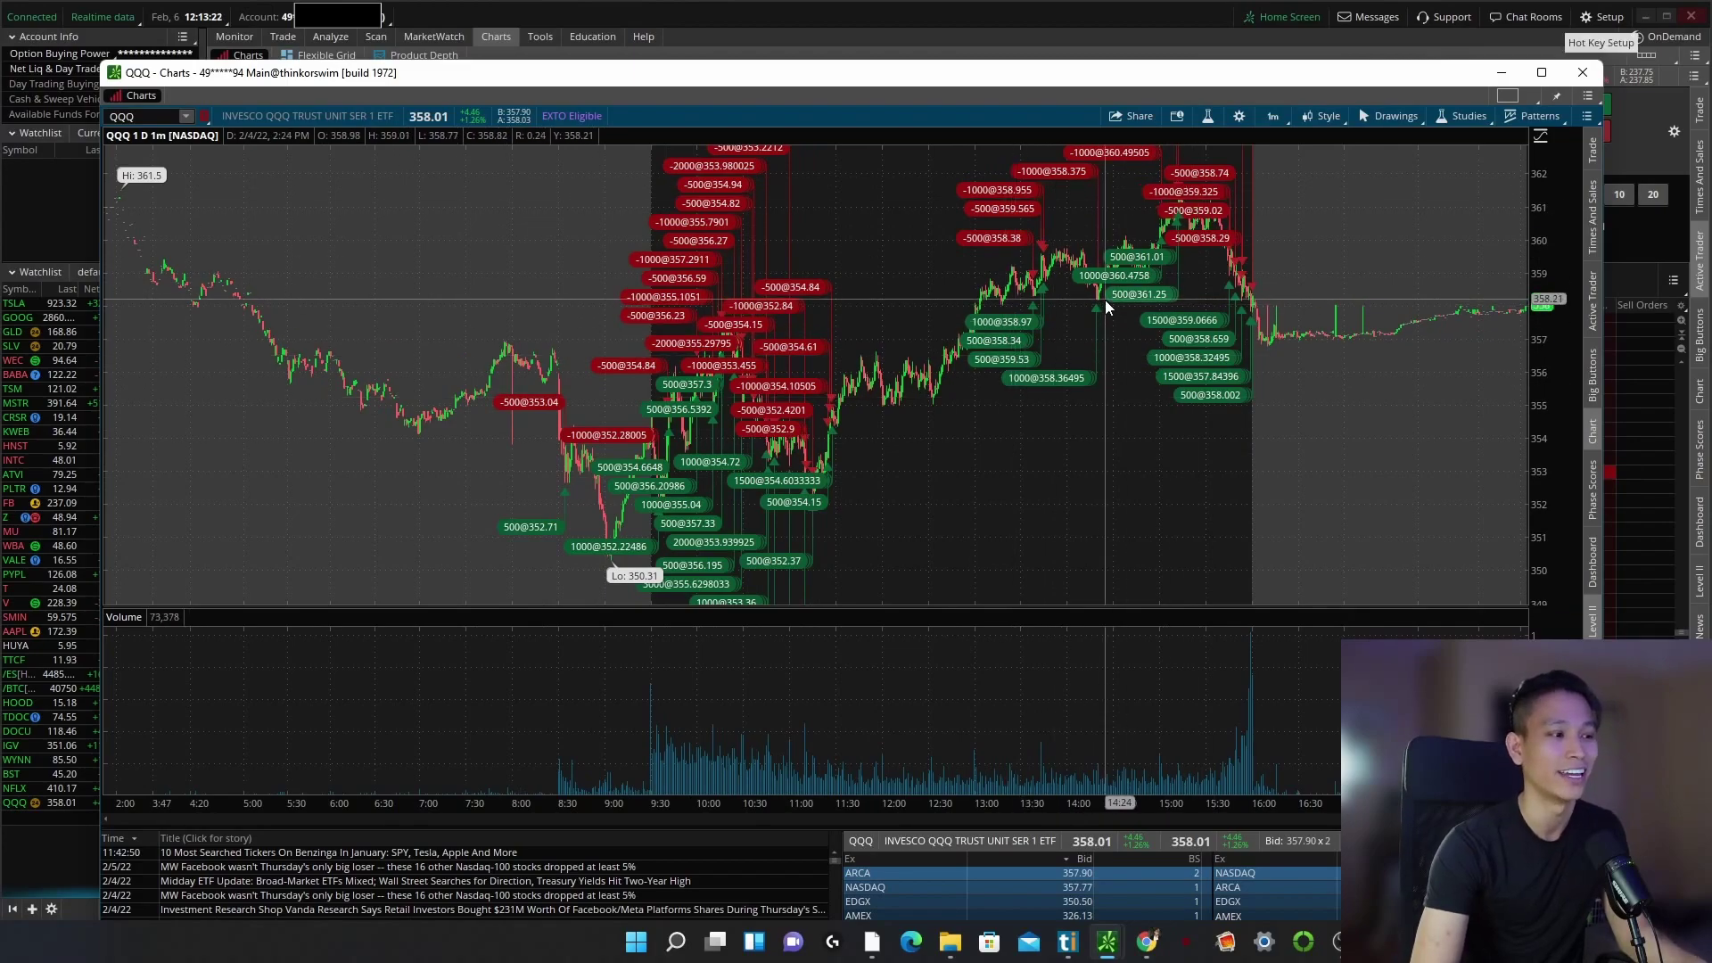
Open the favorite timeframes list editor and choose 1 D : 1m for editing.
{"action": "left_click", "coordinate": [1274, 116]}
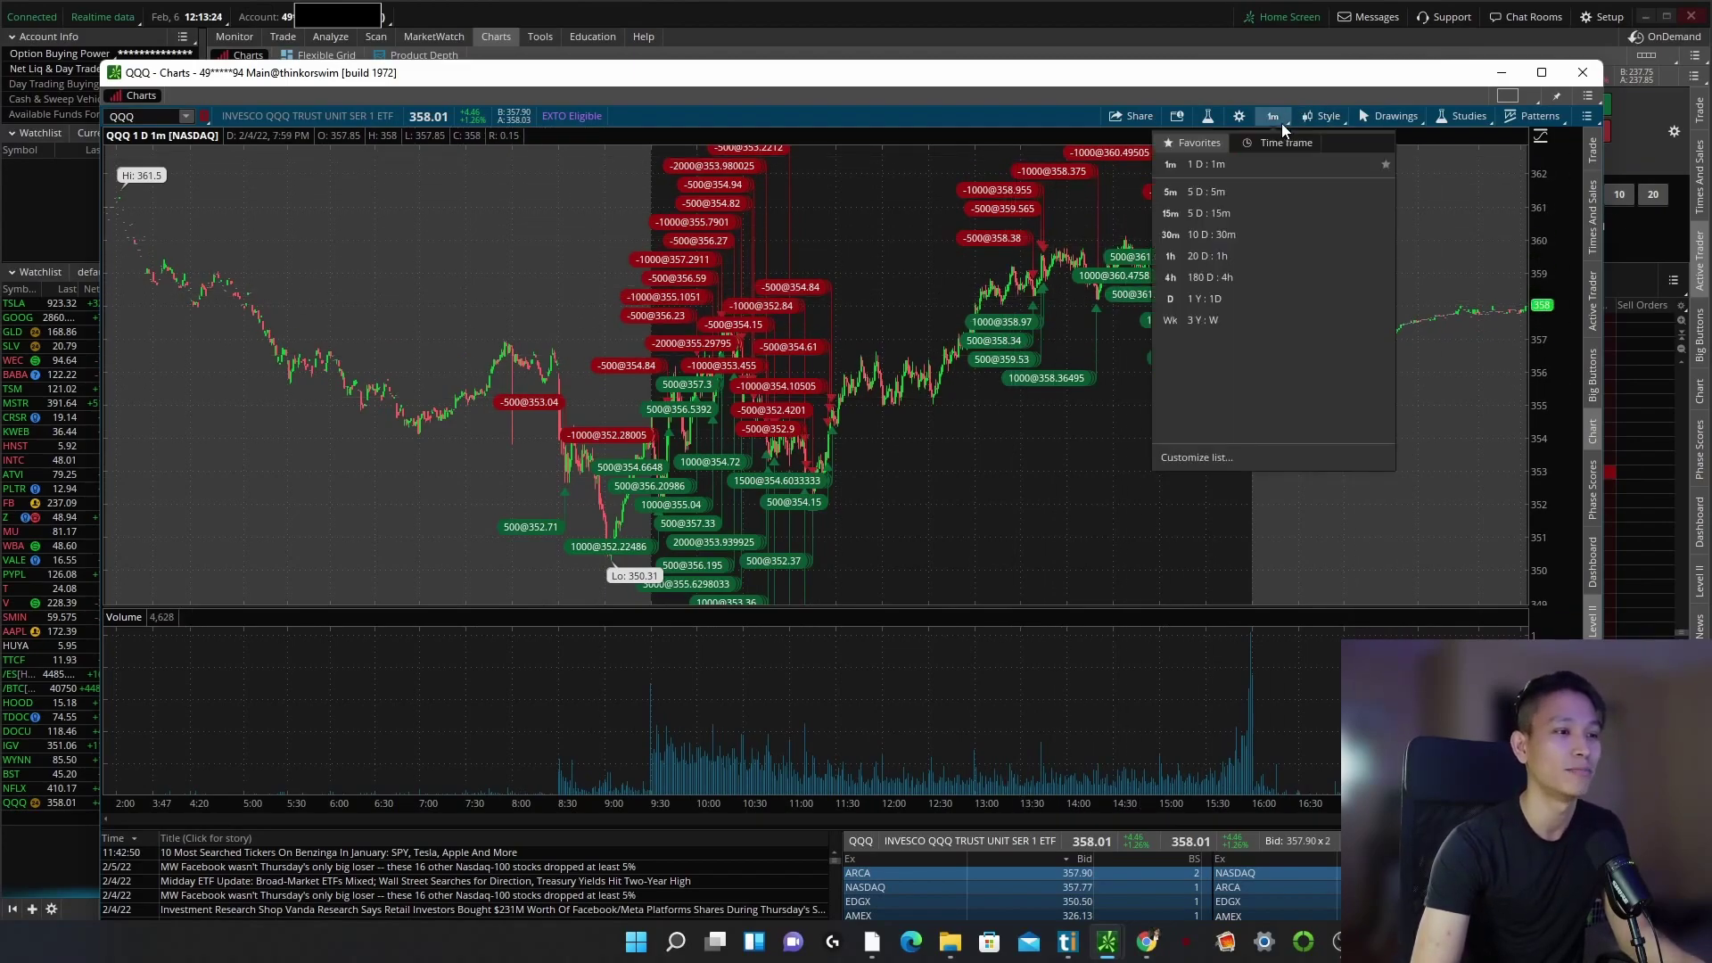
{"action": "left_click", "coordinate": [1218, 458]}
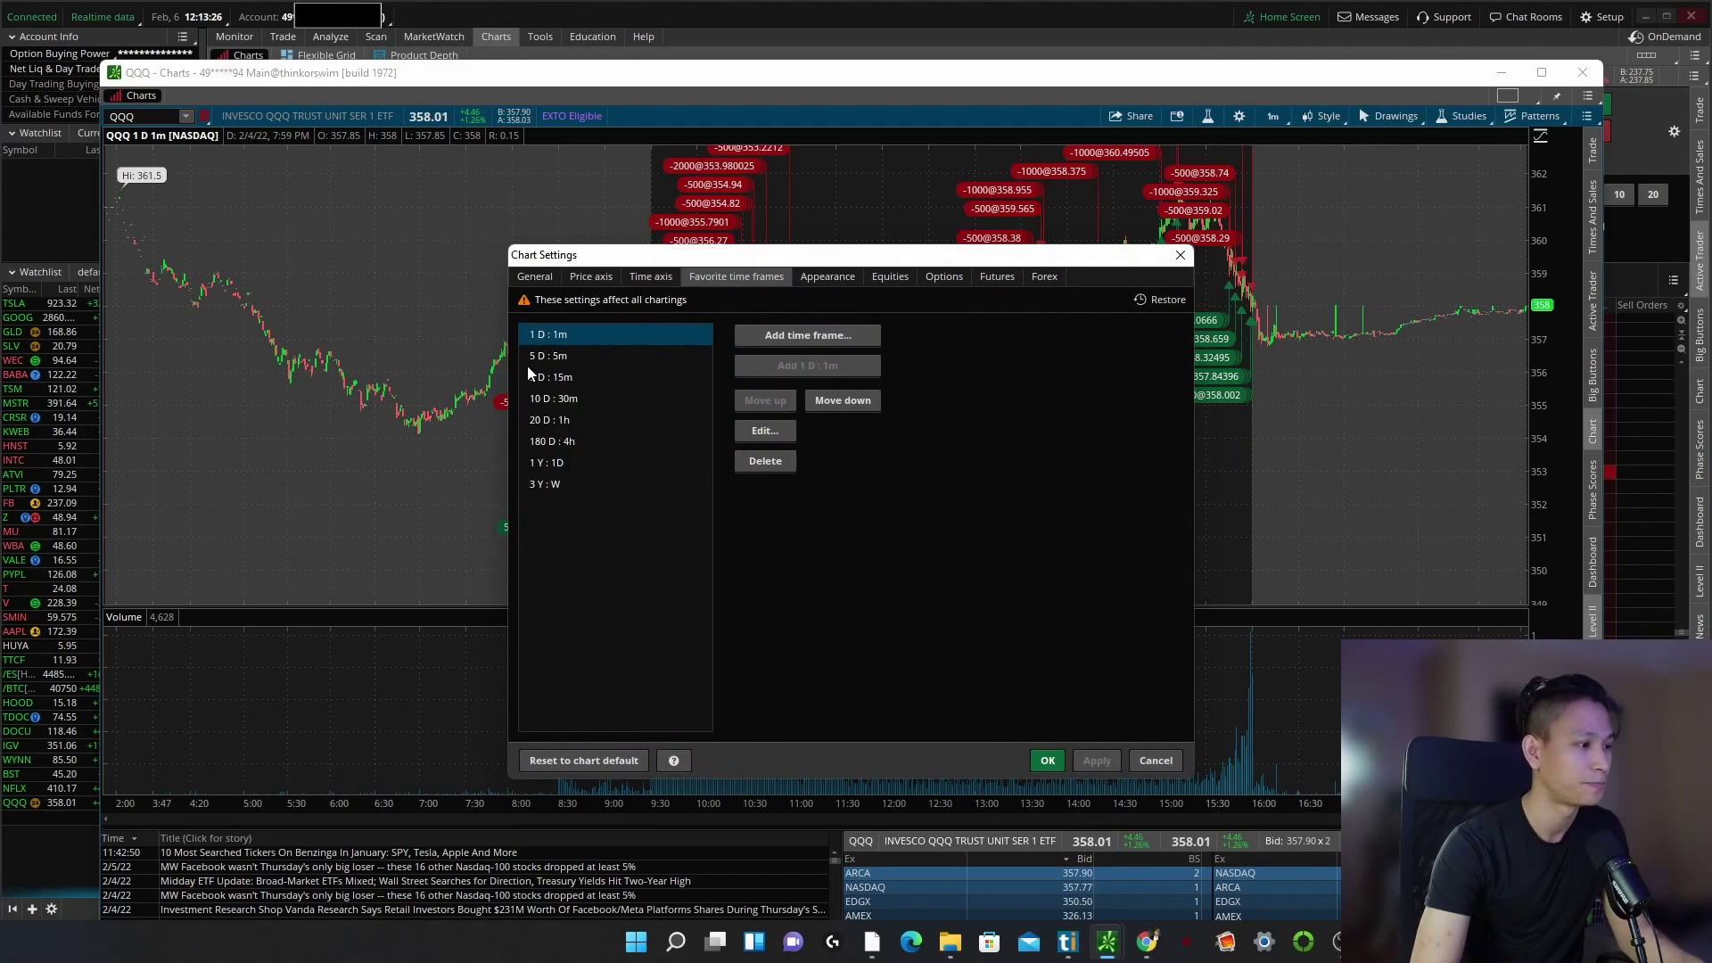
{"action": "left_click", "coordinate": [568, 354]}
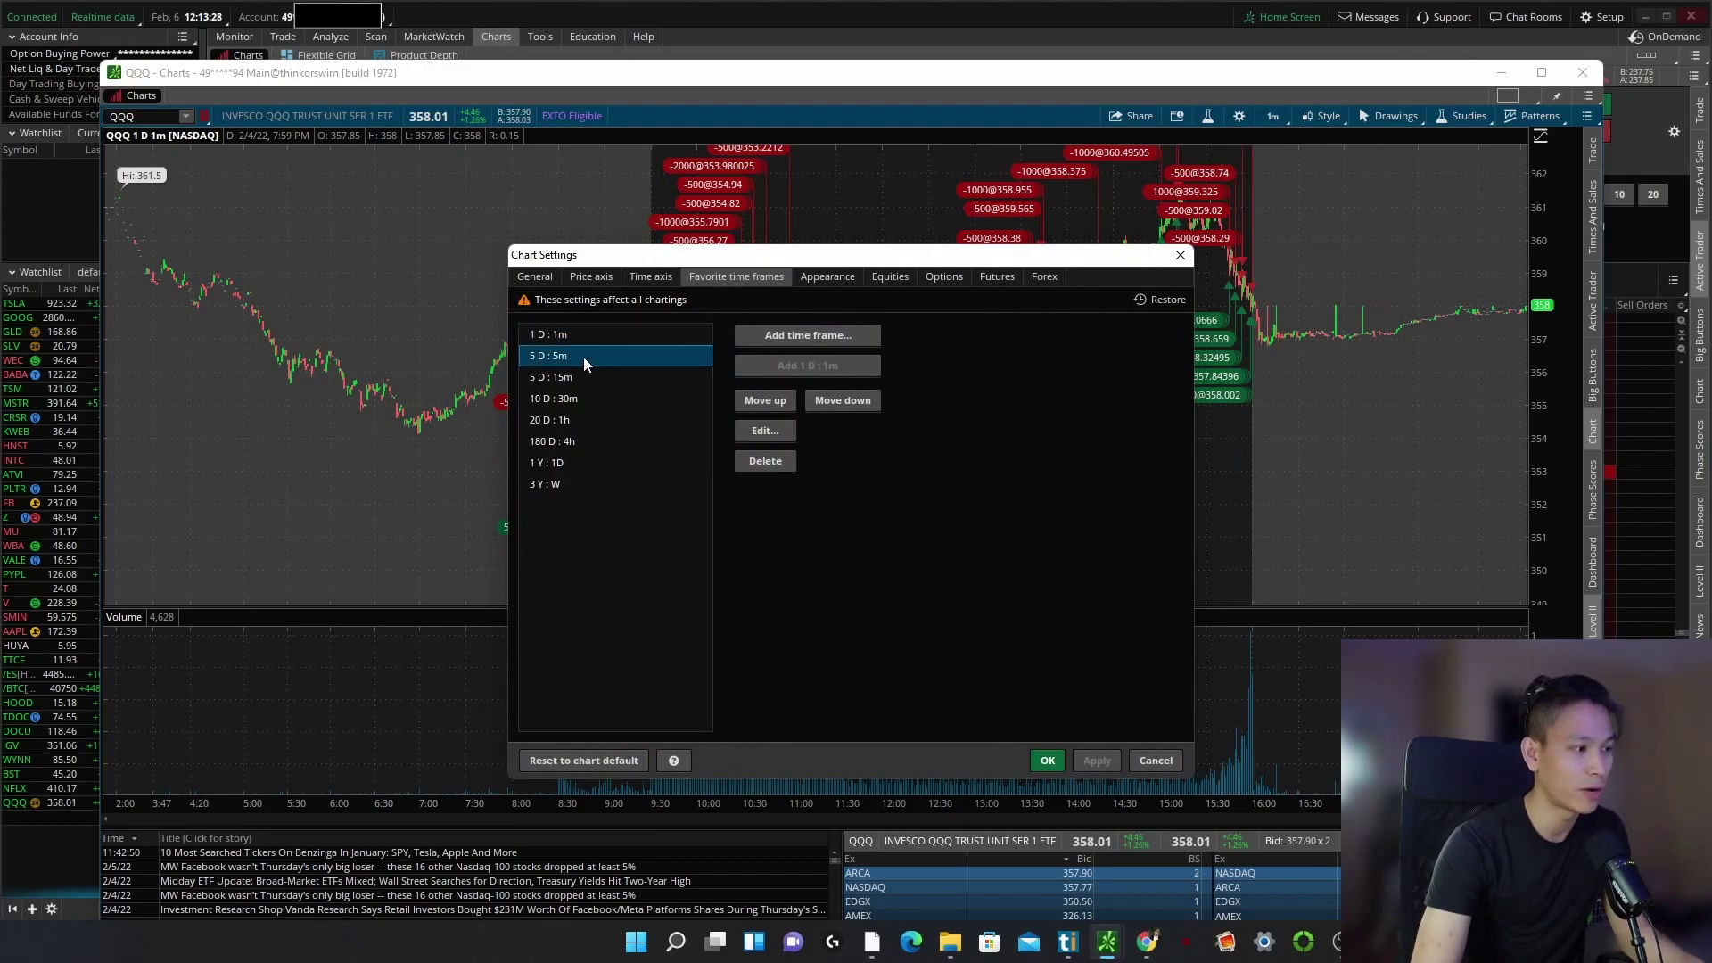
{"action": "left_click", "coordinate": [577, 336]}
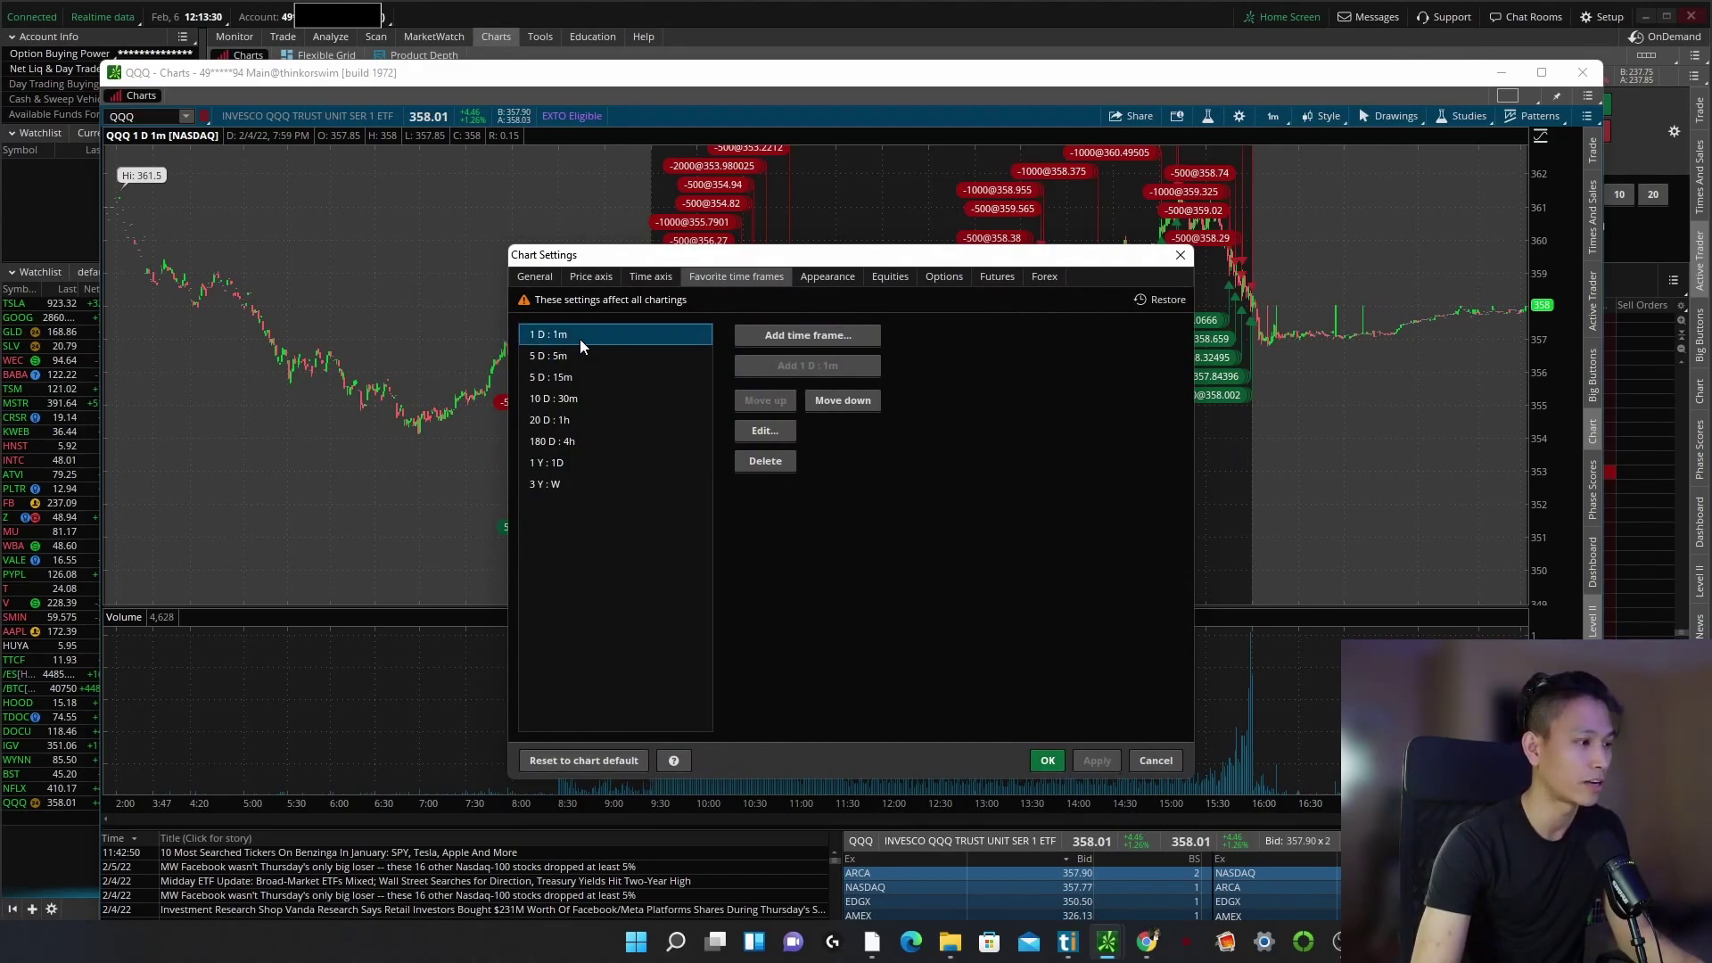
{"action": "left_click", "coordinate": [769, 431]}
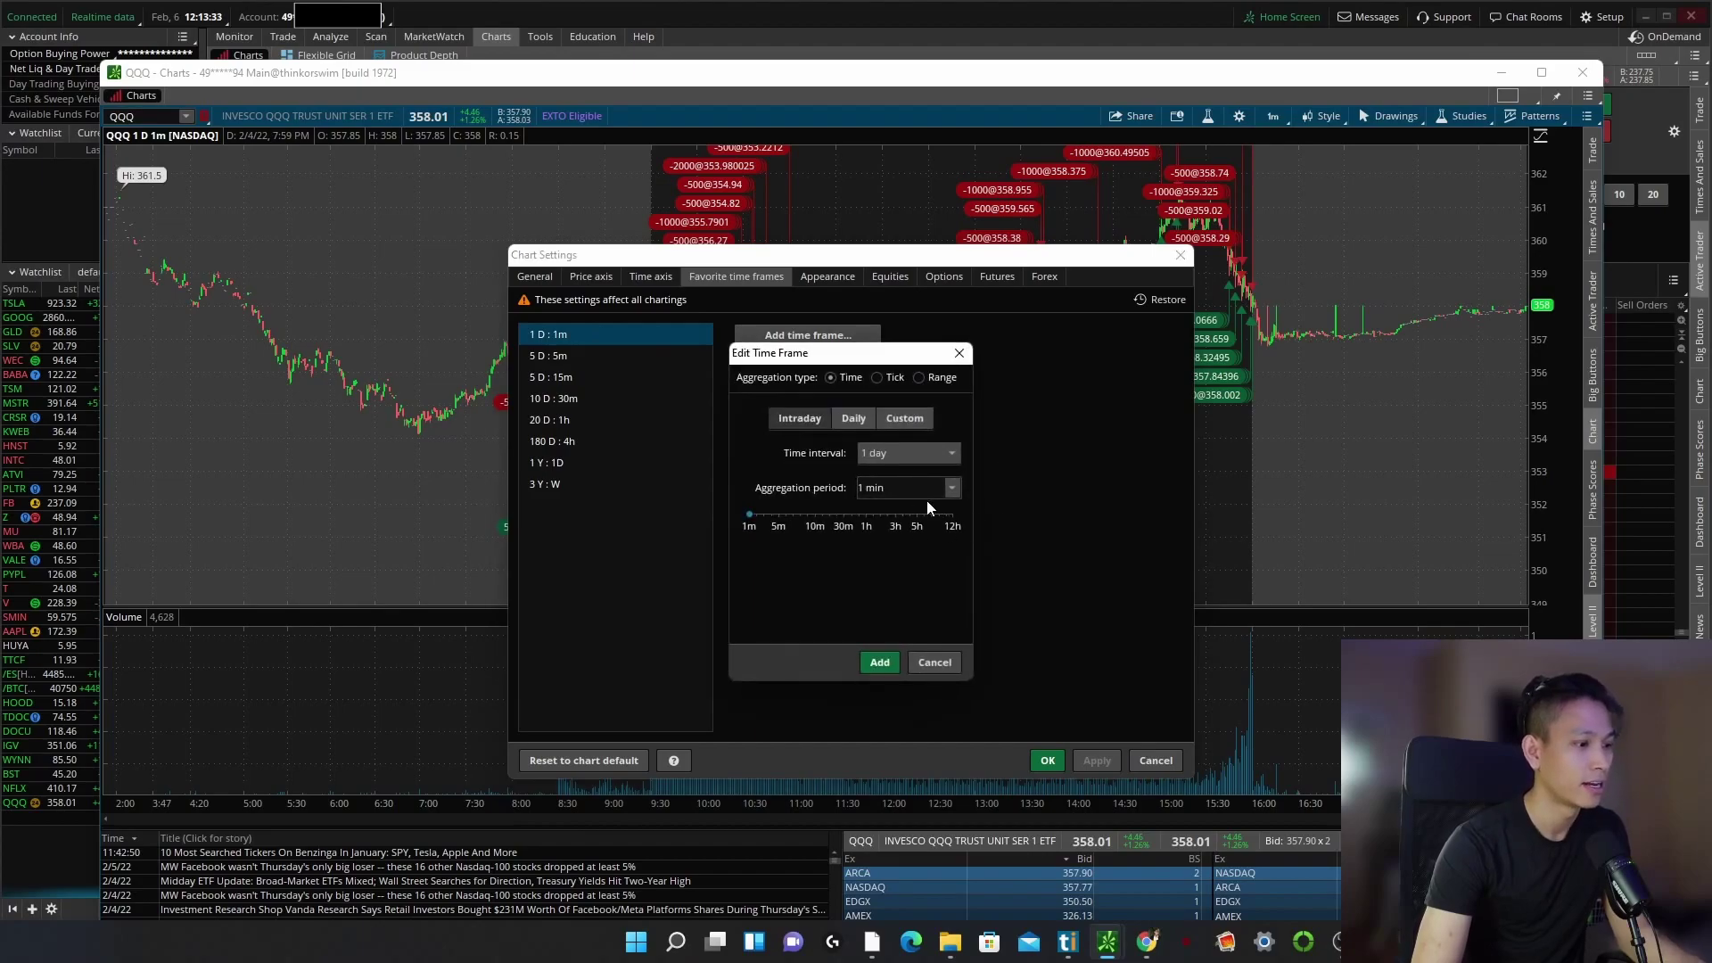
Set its time interval to 20 days and save it as the 20 D : 1m favorite.
{"action": "left_click", "coordinate": [933, 453]}
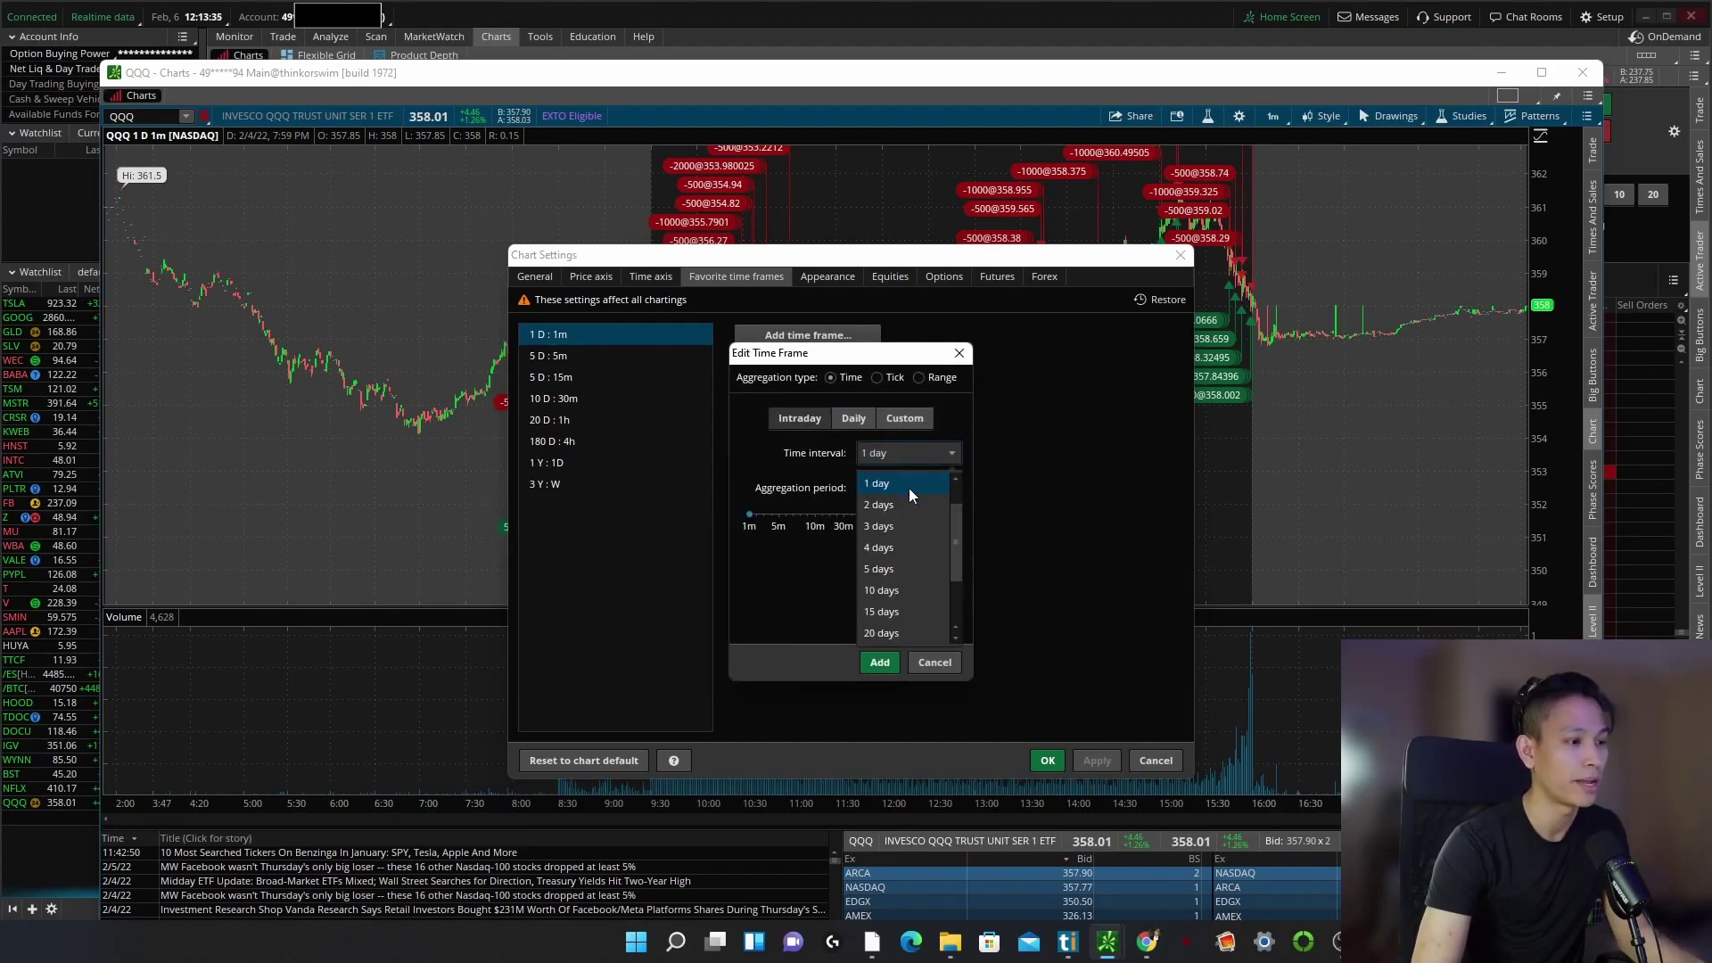
{"action": "left_click", "coordinate": [895, 548]}
{"action": "left_click", "coordinate": [912, 454]}
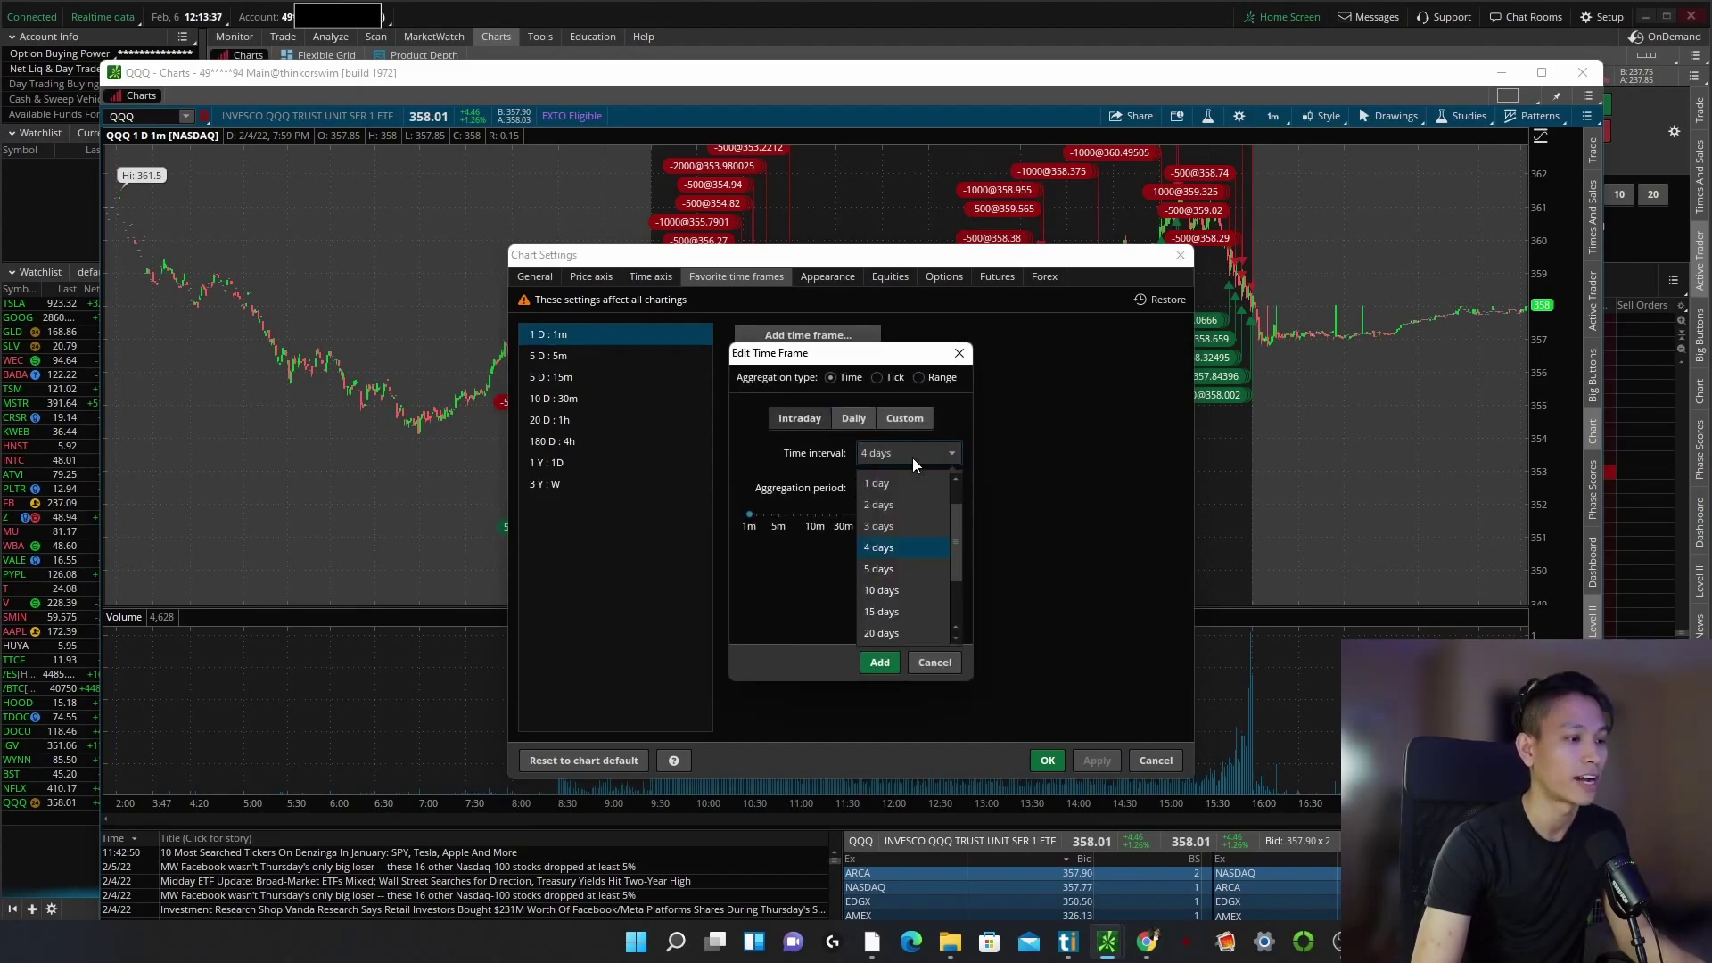
{"action": "left_click", "coordinate": [900, 605]}
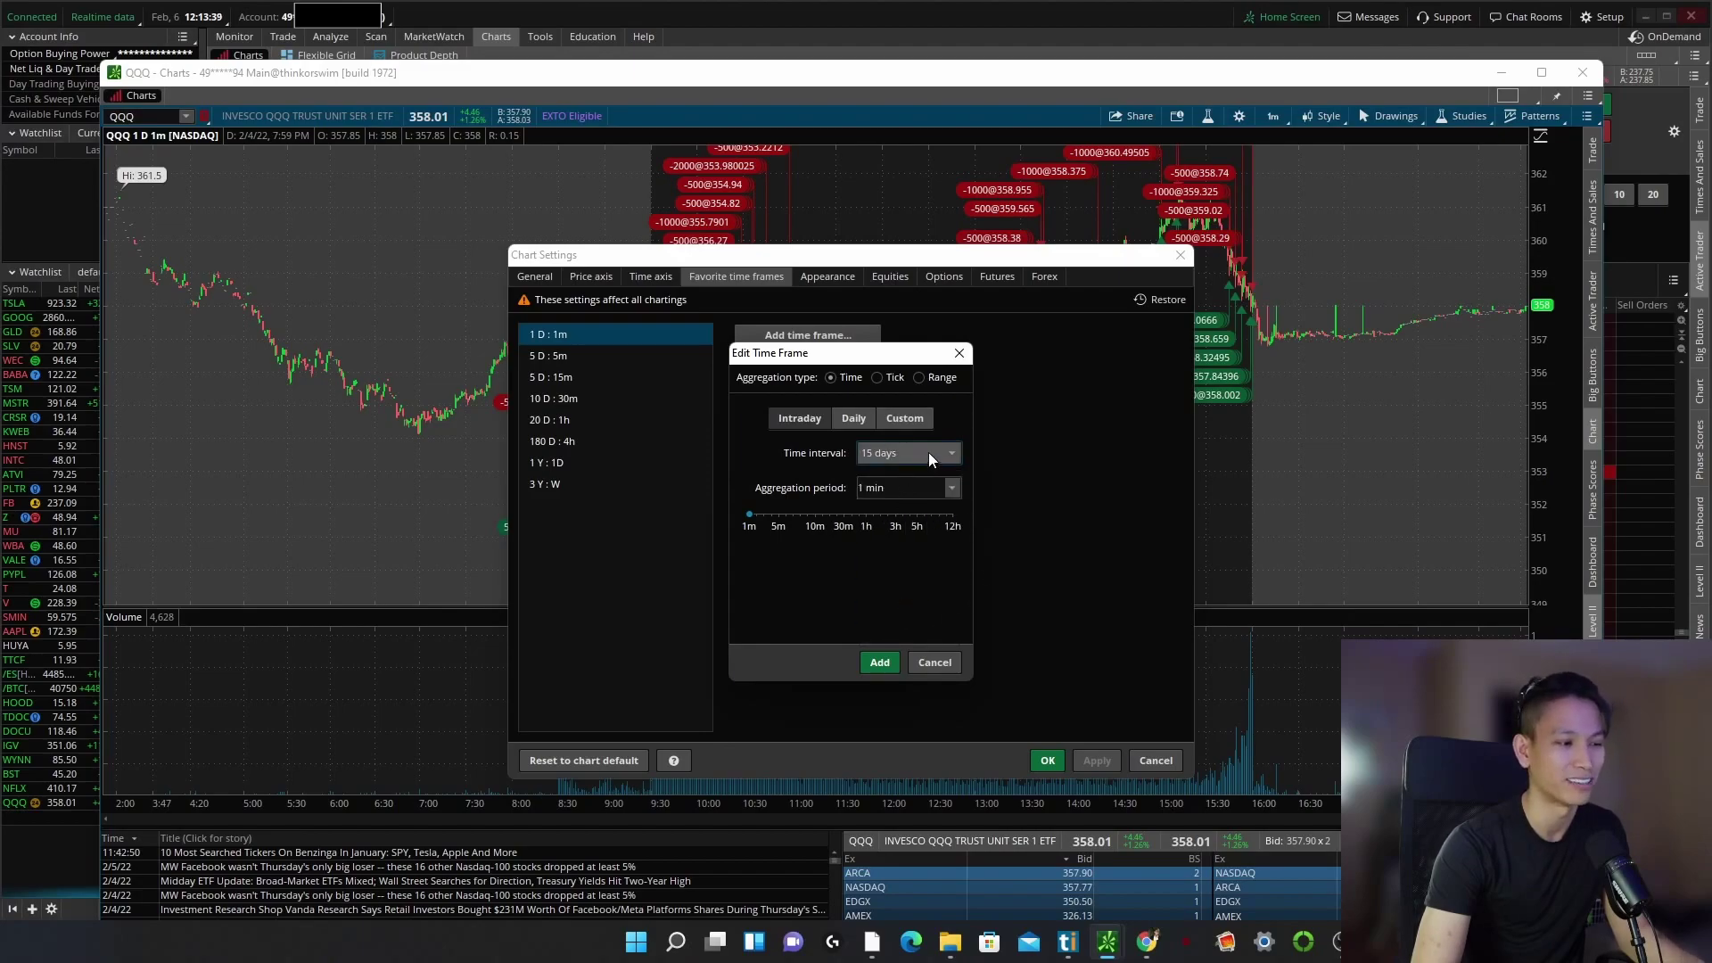
{"action": "left_click", "coordinate": [928, 452]}
{"action": "left_click", "coordinate": [912, 629]}
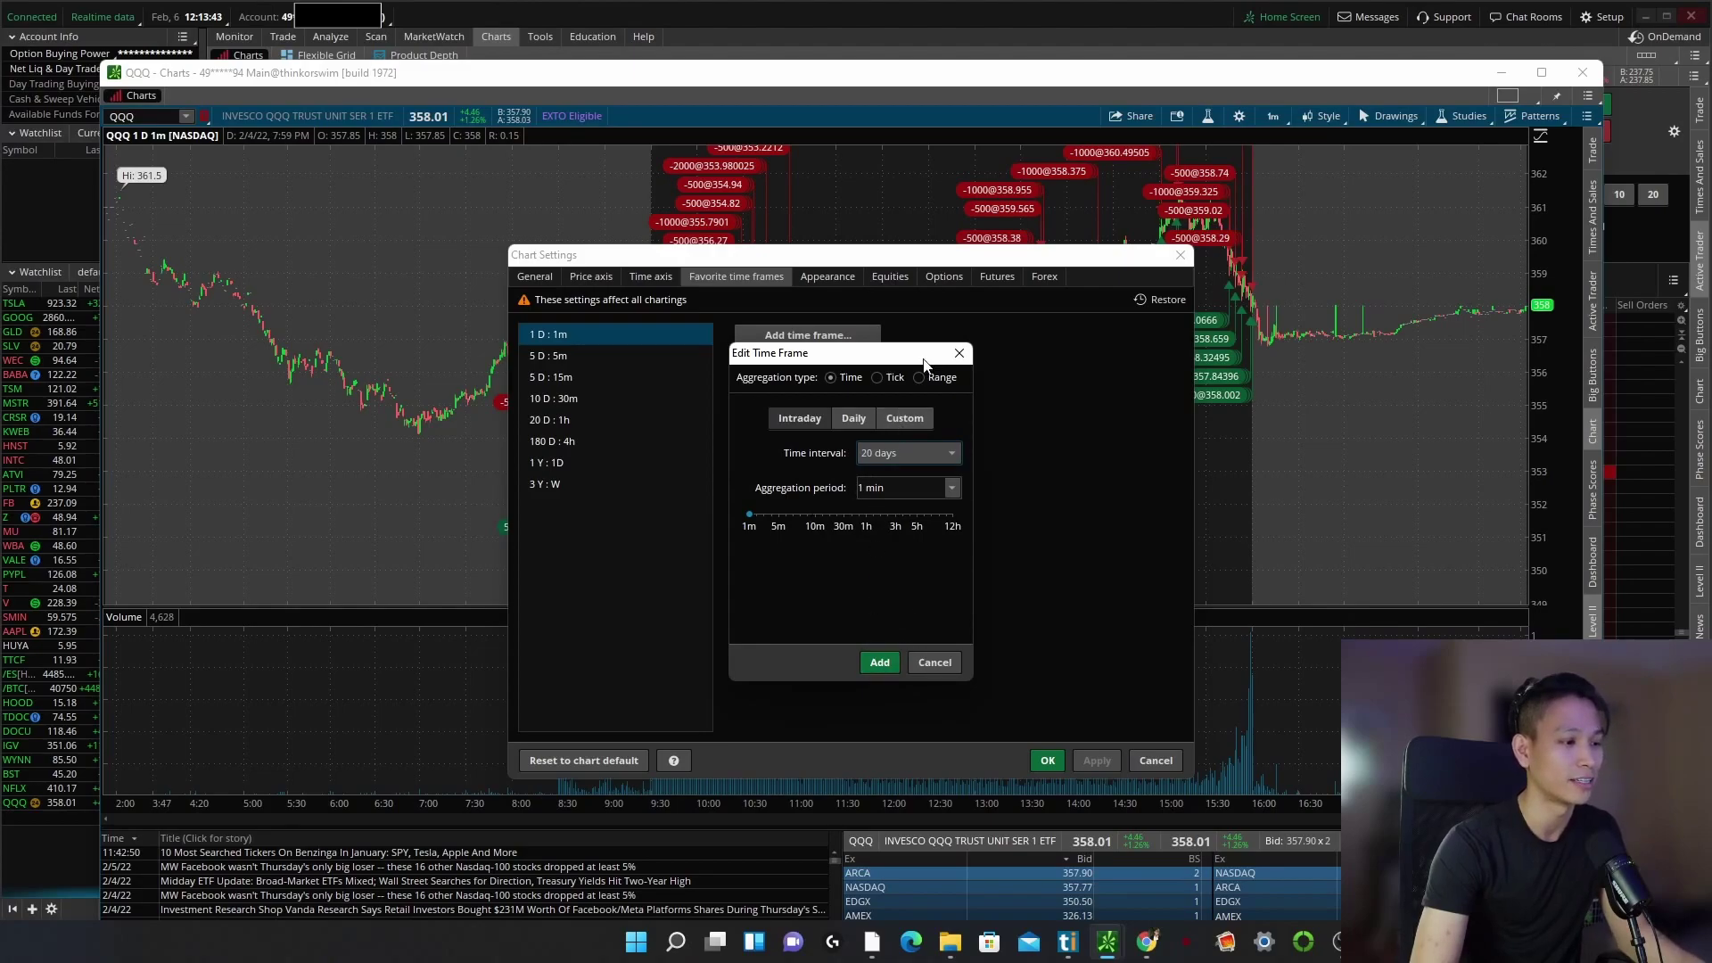
{"action": "left_click", "coordinate": [884, 661]}
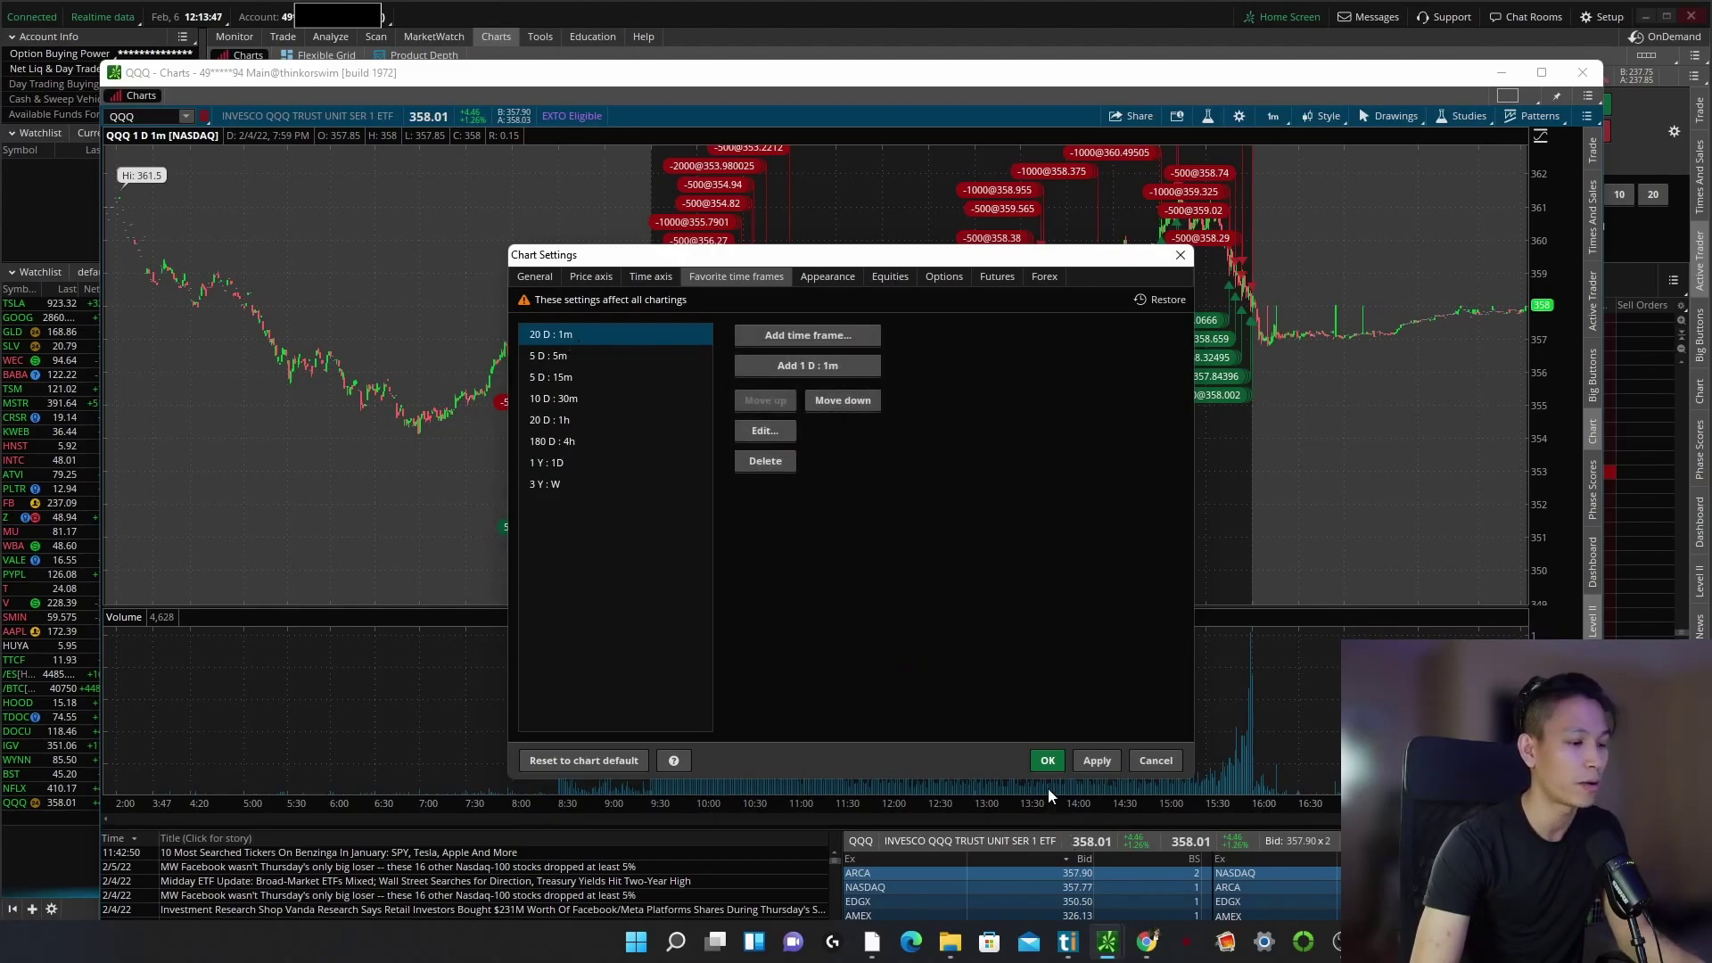
{"action": "left_click", "coordinate": [1047, 759]}
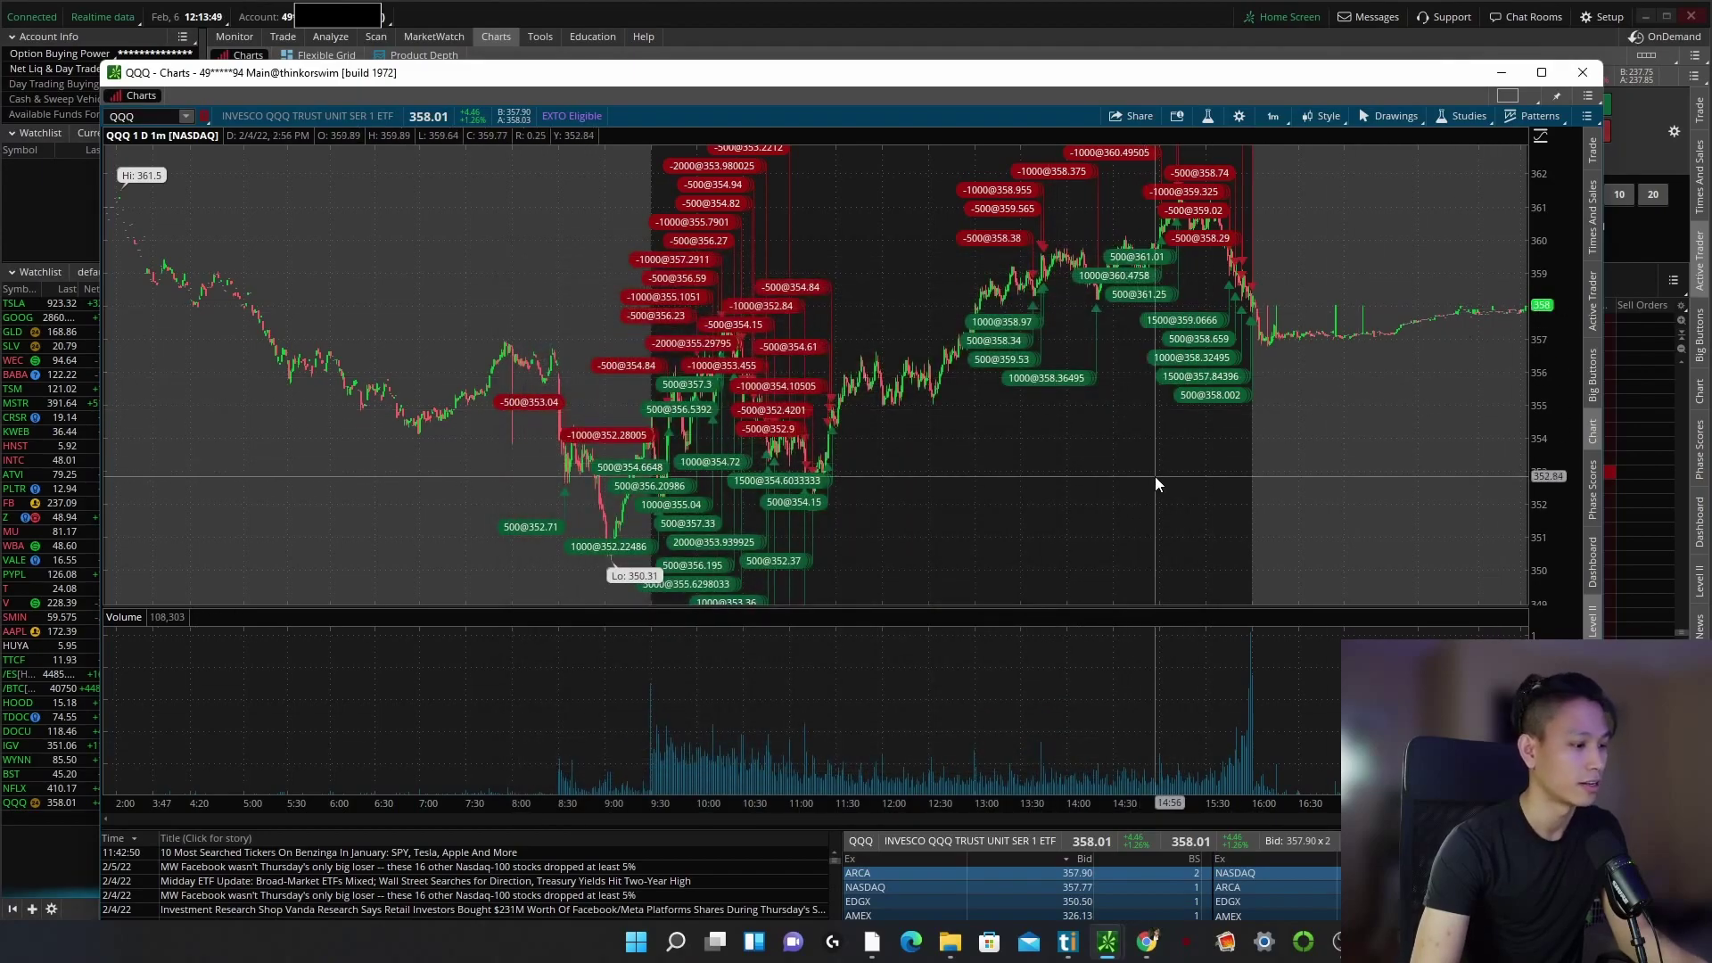
{"action": "left_click", "coordinate": [1235, 117]}
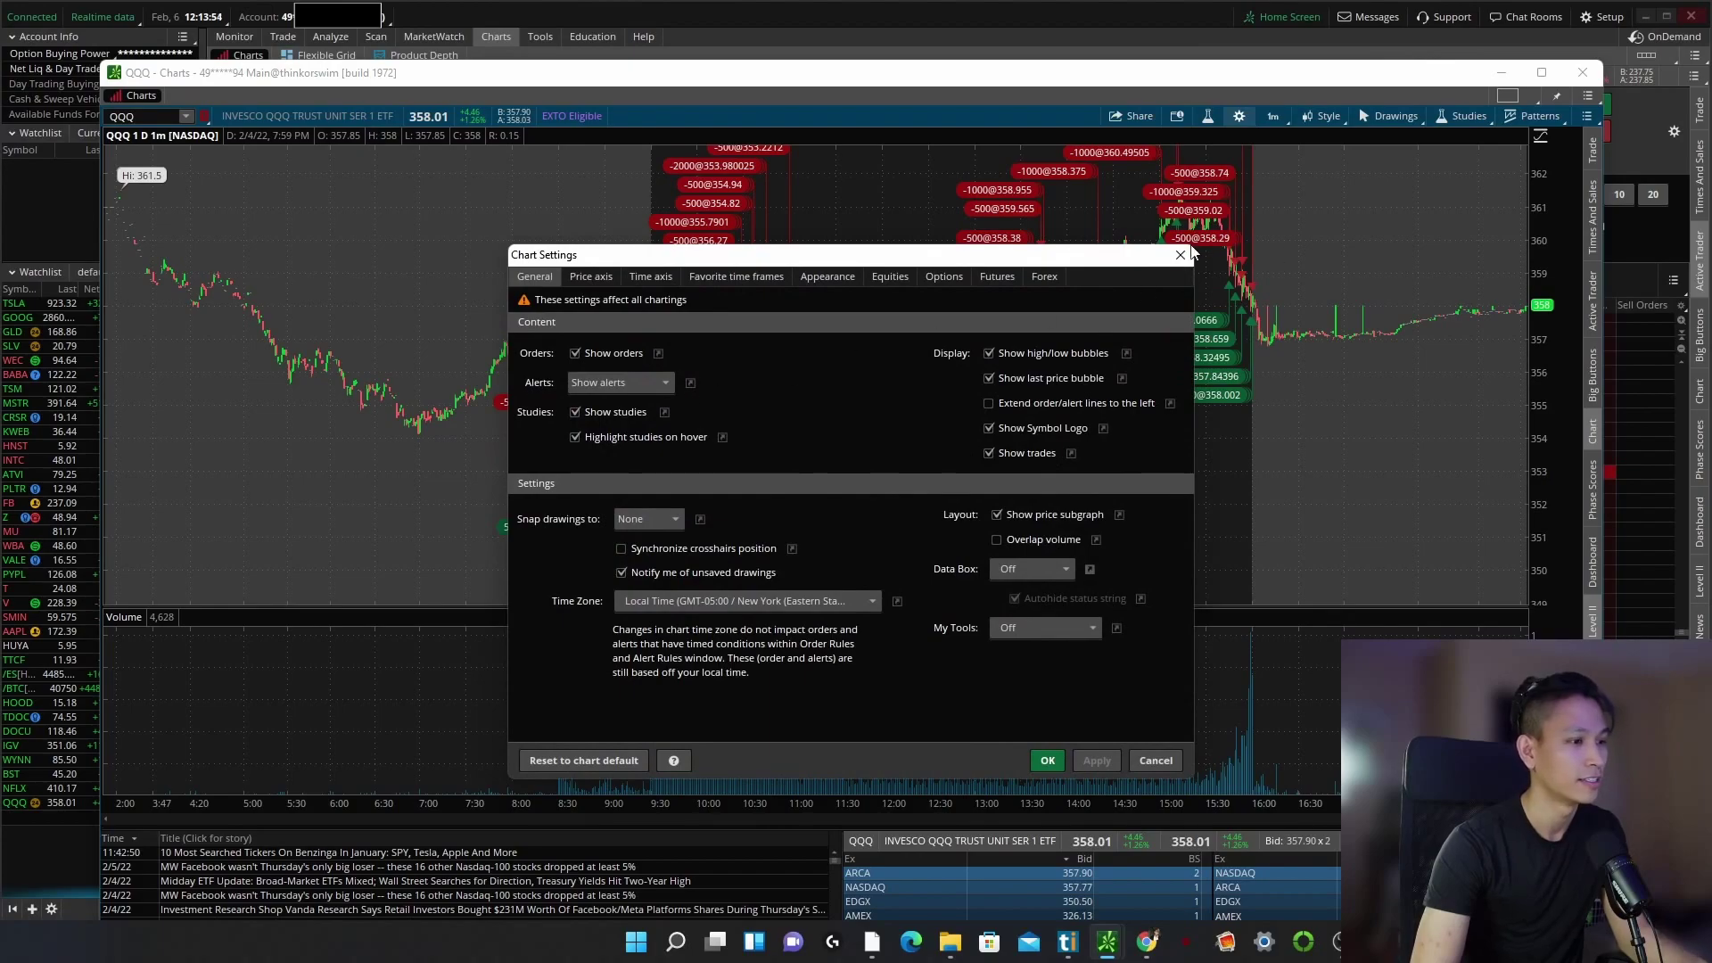
Show QQQ on the 20 D : 1m favorite and scroll back through its trades.
{"action": "left_click", "coordinate": [1179, 255]}
{"action": "left_click", "coordinate": [1272, 116]}
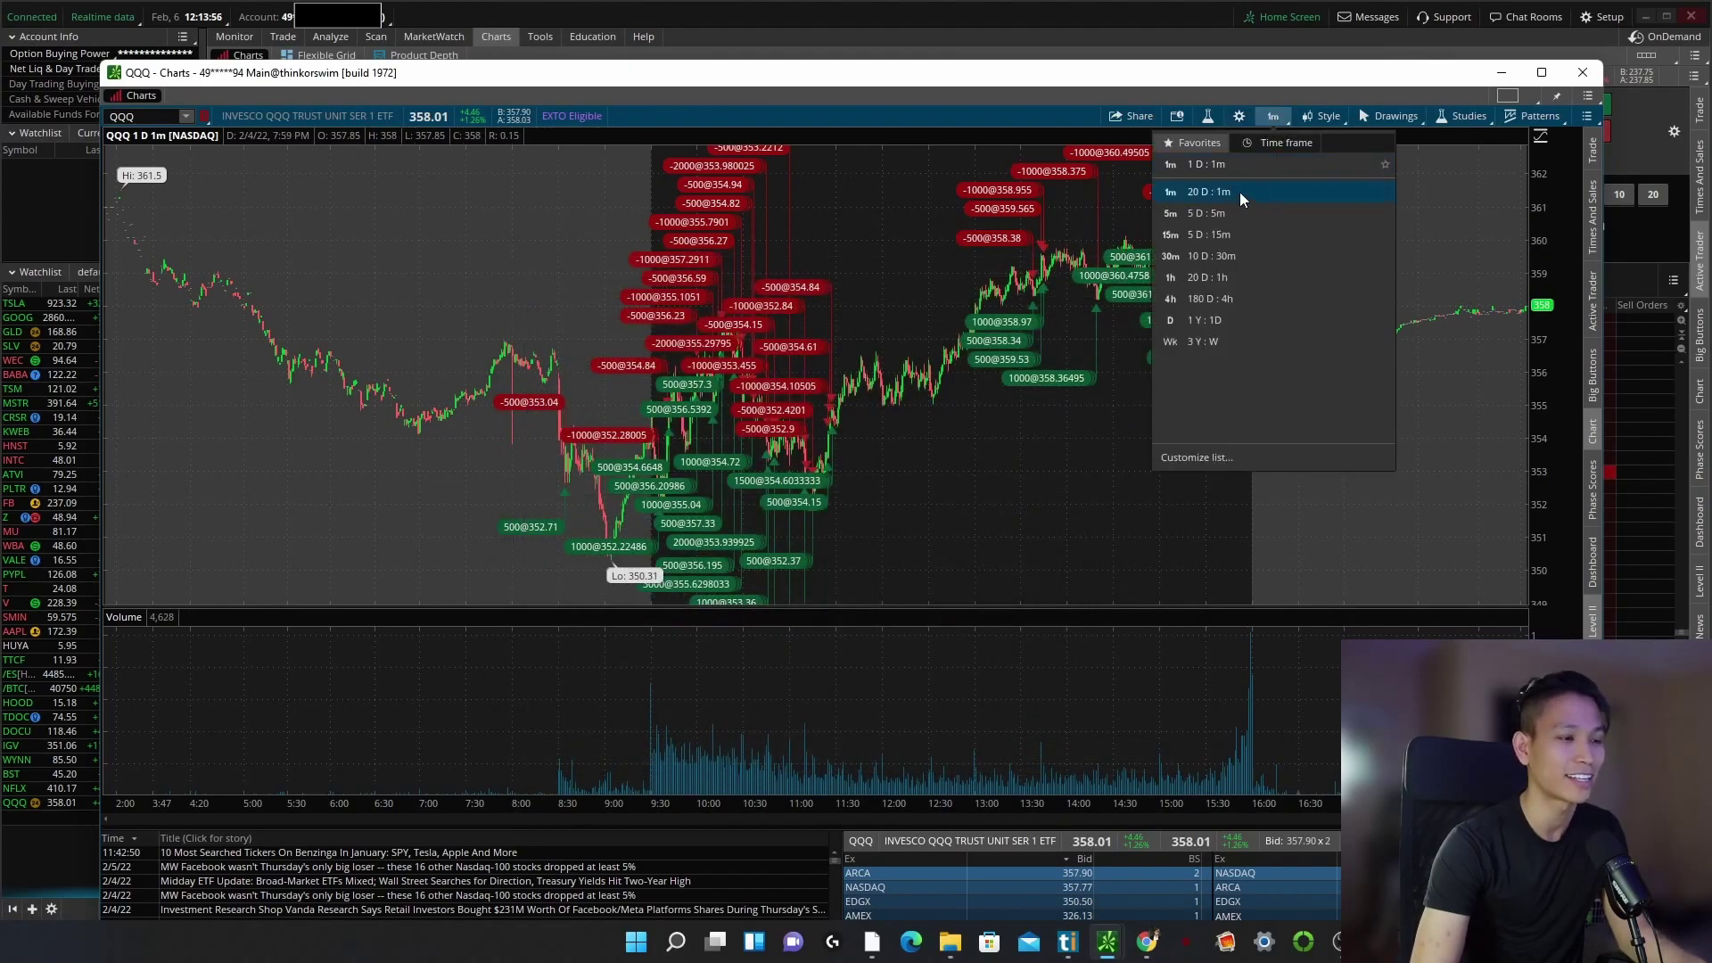
{"action": "left_click", "coordinate": [1237, 191]}
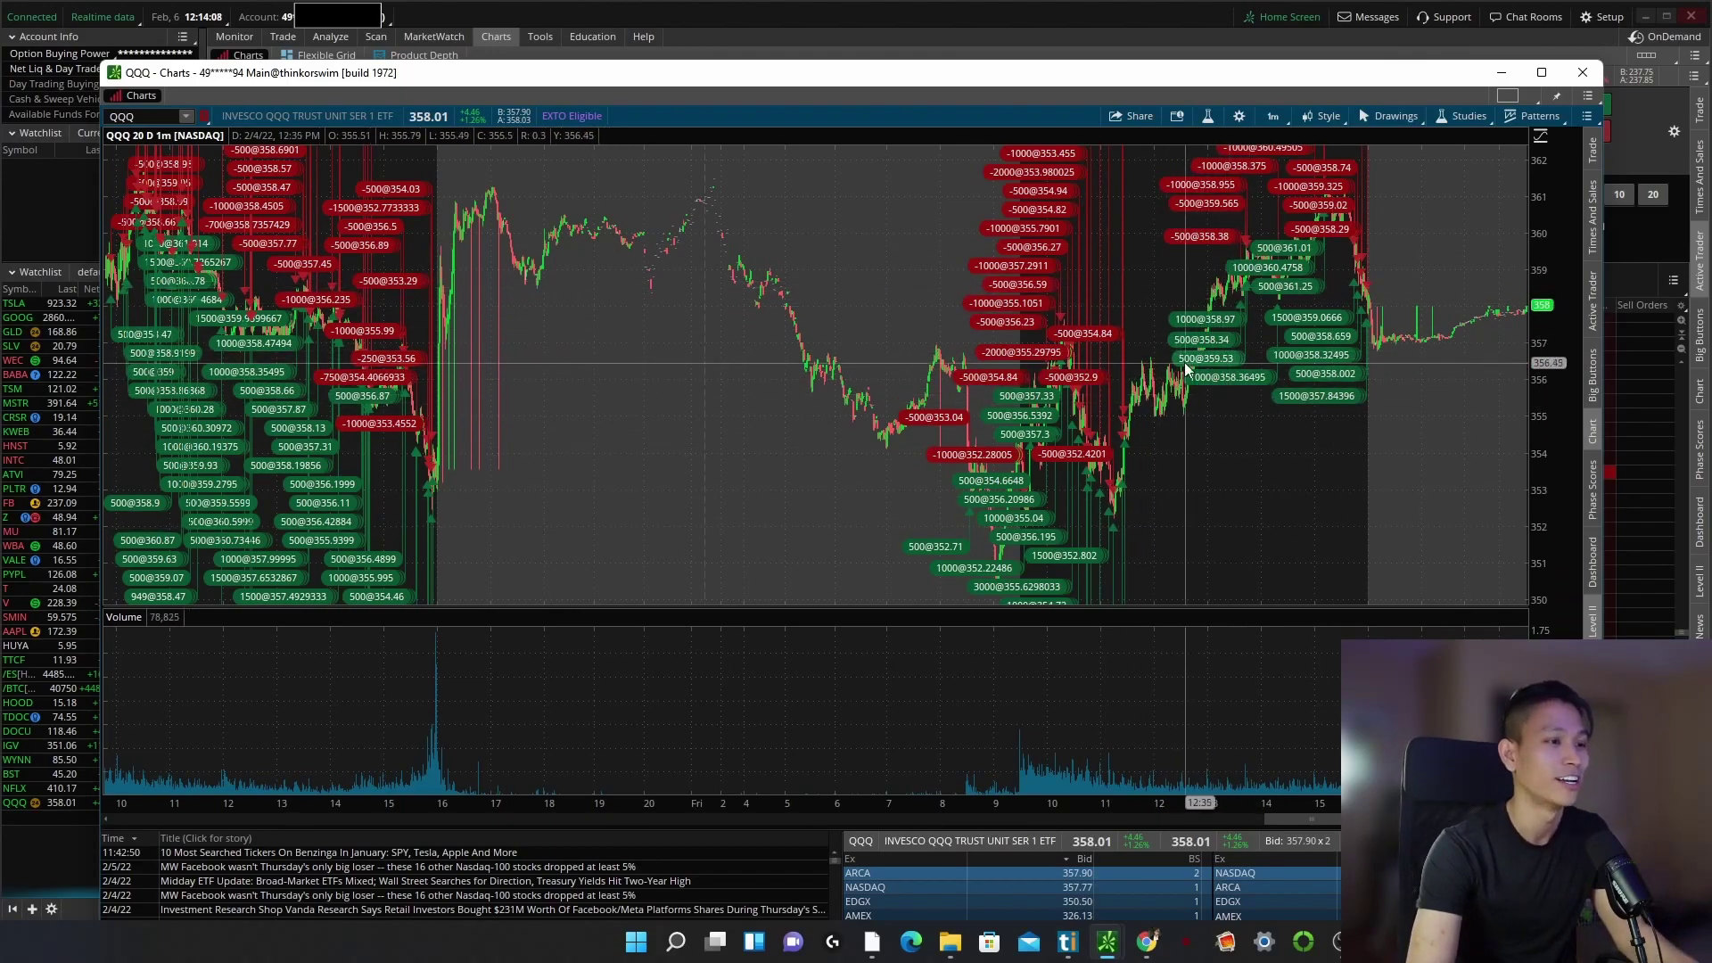
{"action": "scroll", "coordinate": [1158, 427], "scroll_direction": "up", "scroll_amount": 3}
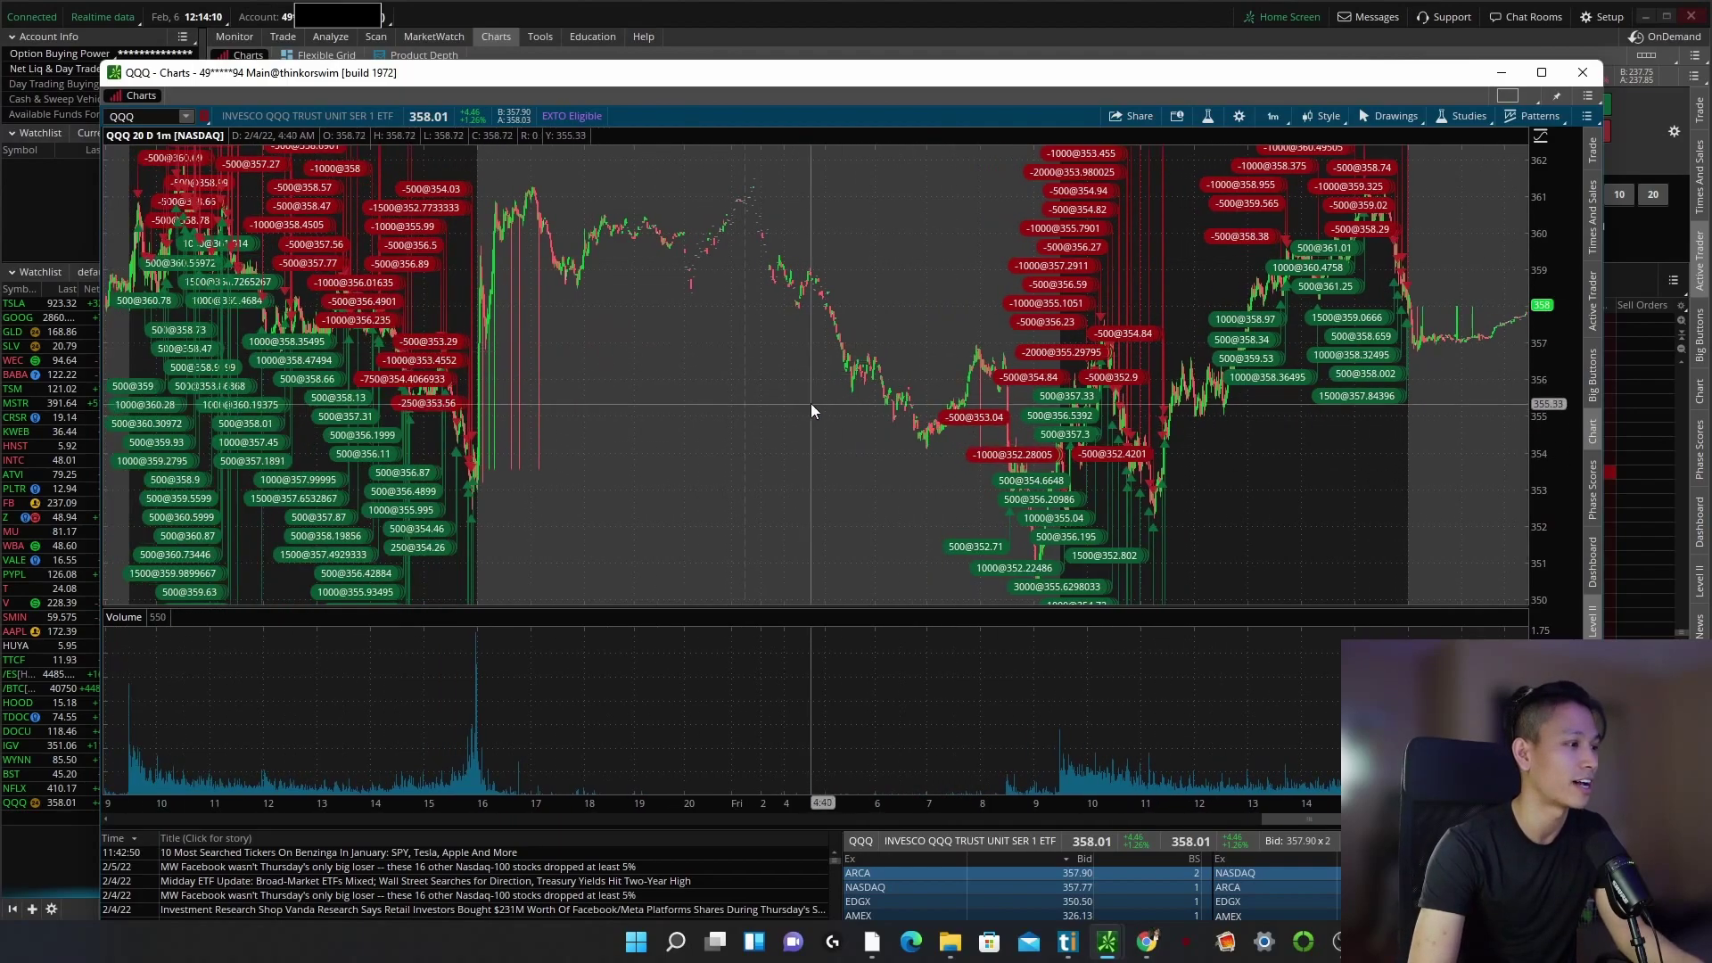
{"action": "scroll", "coordinate": [784, 404], "scroll_direction": "up", "scroll_amount": 3}
{"action": "scroll", "coordinate": [560, 479], "scroll_direction": "up", "scroll_amount": 1}
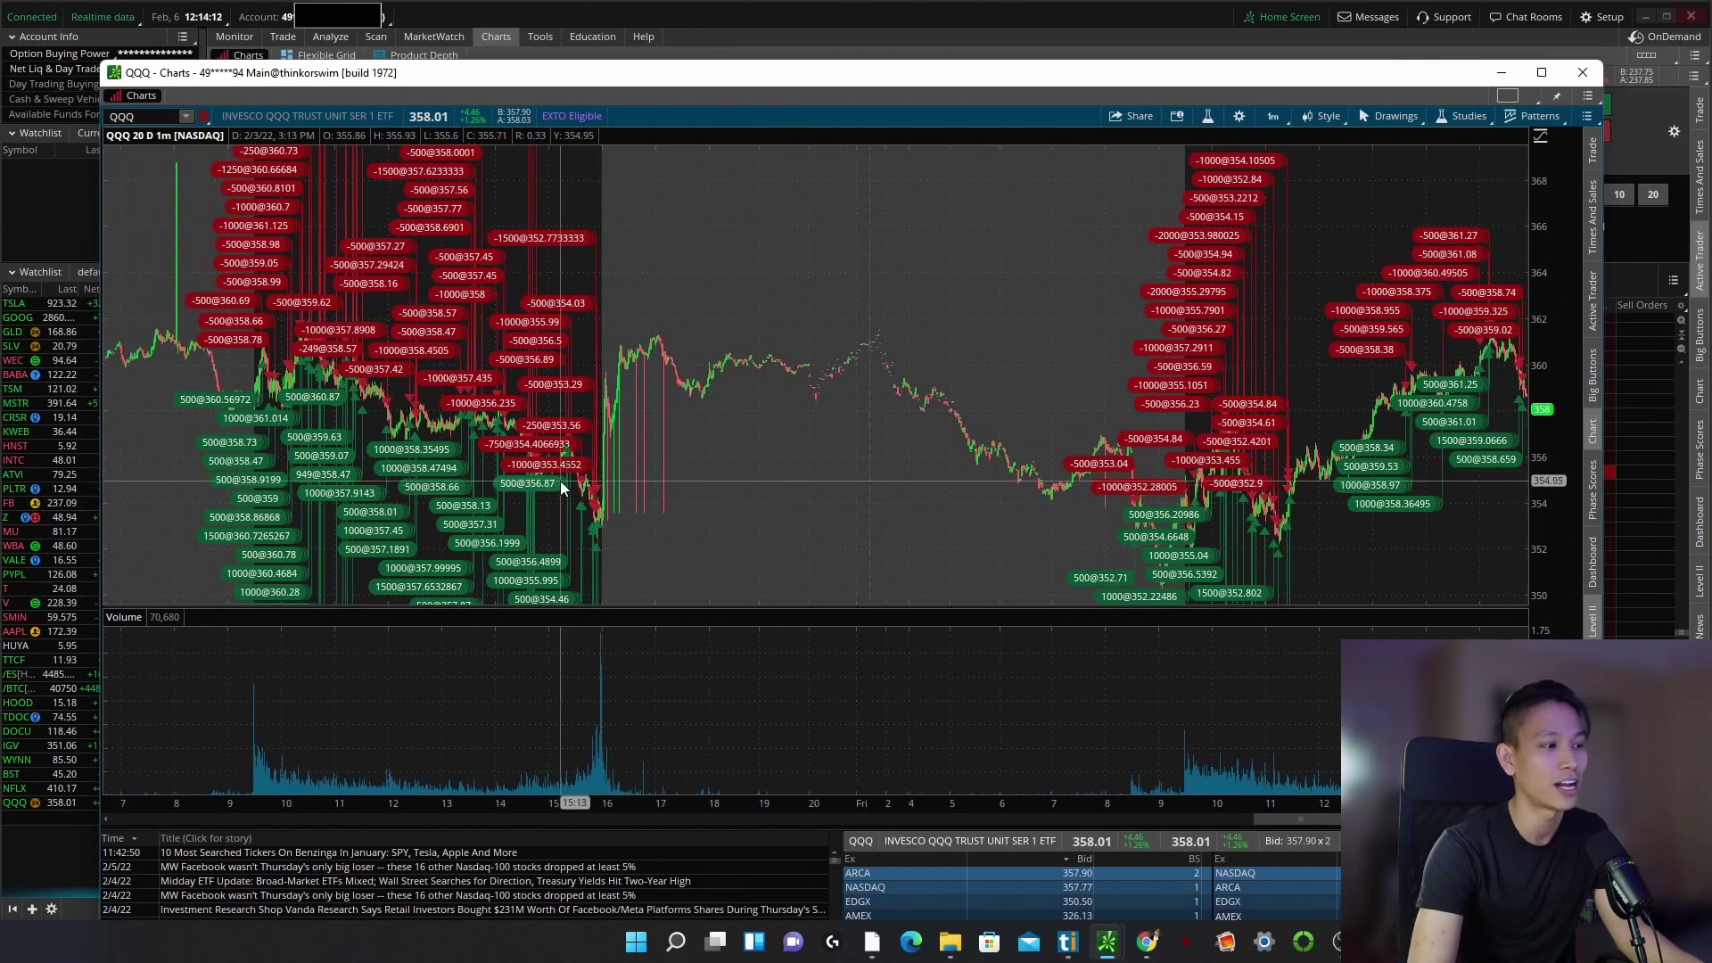
{"action": "scroll", "coordinate": [560, 479], "scroll_direction": "up", "scroll_amount": 2}
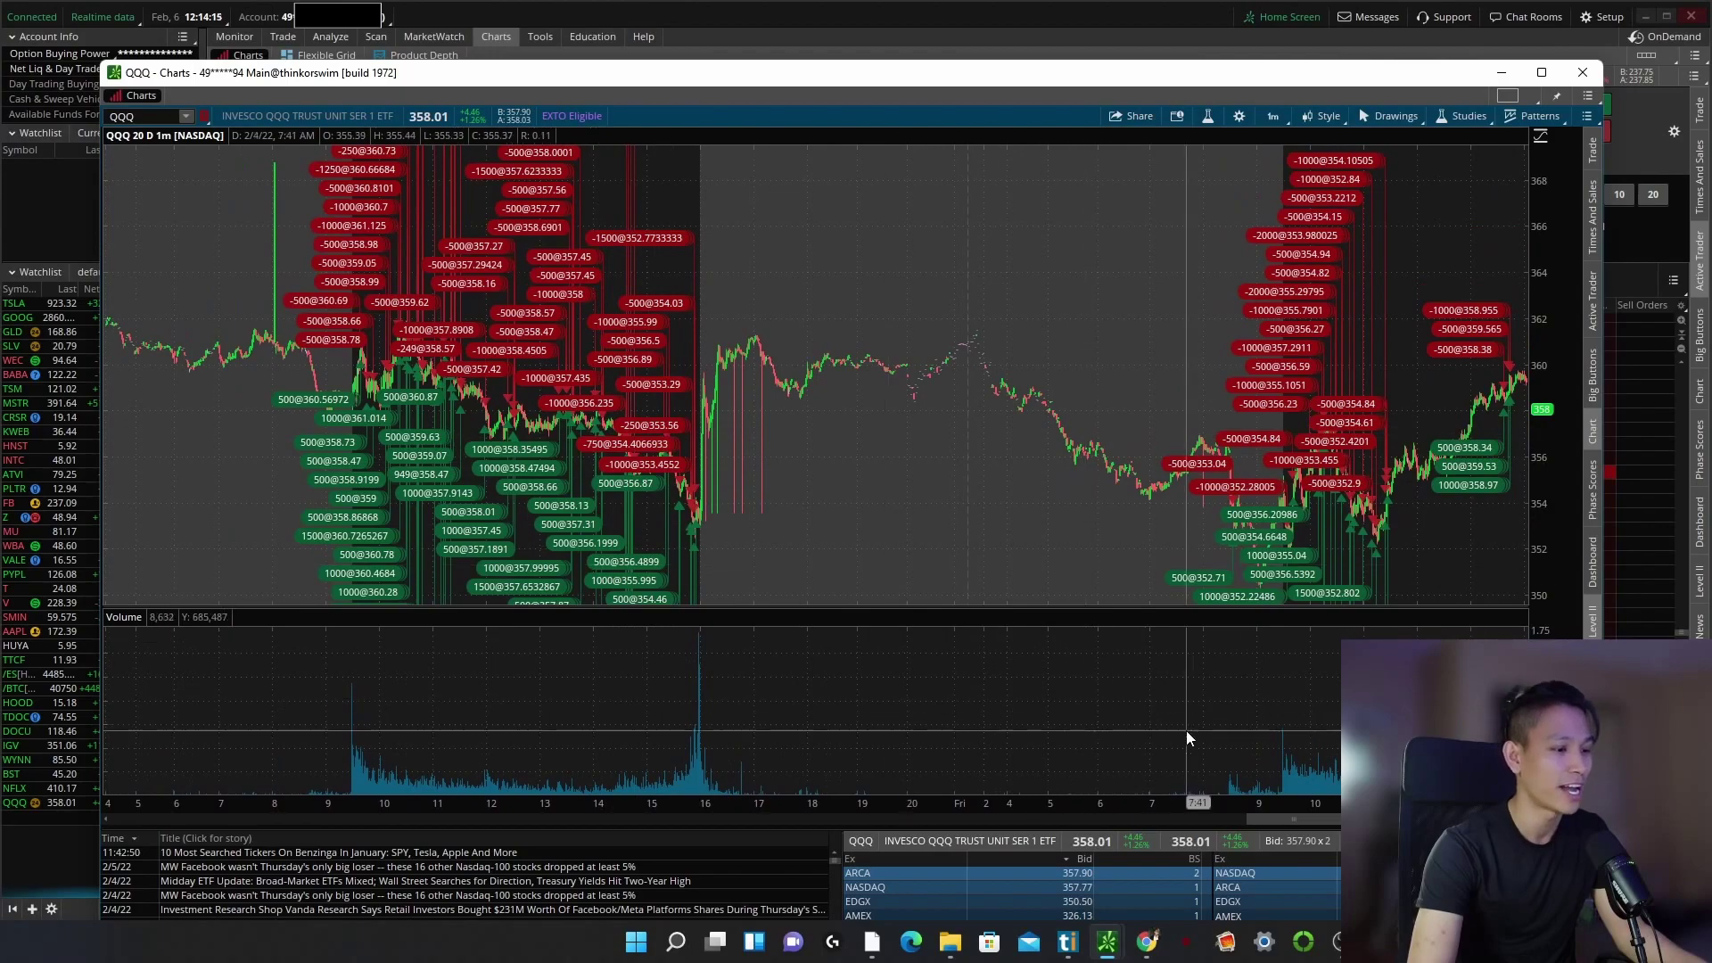
{"action": "left_click_drag", "start_coordinate": [1308, 823], "coordinate": [1143, 817]}
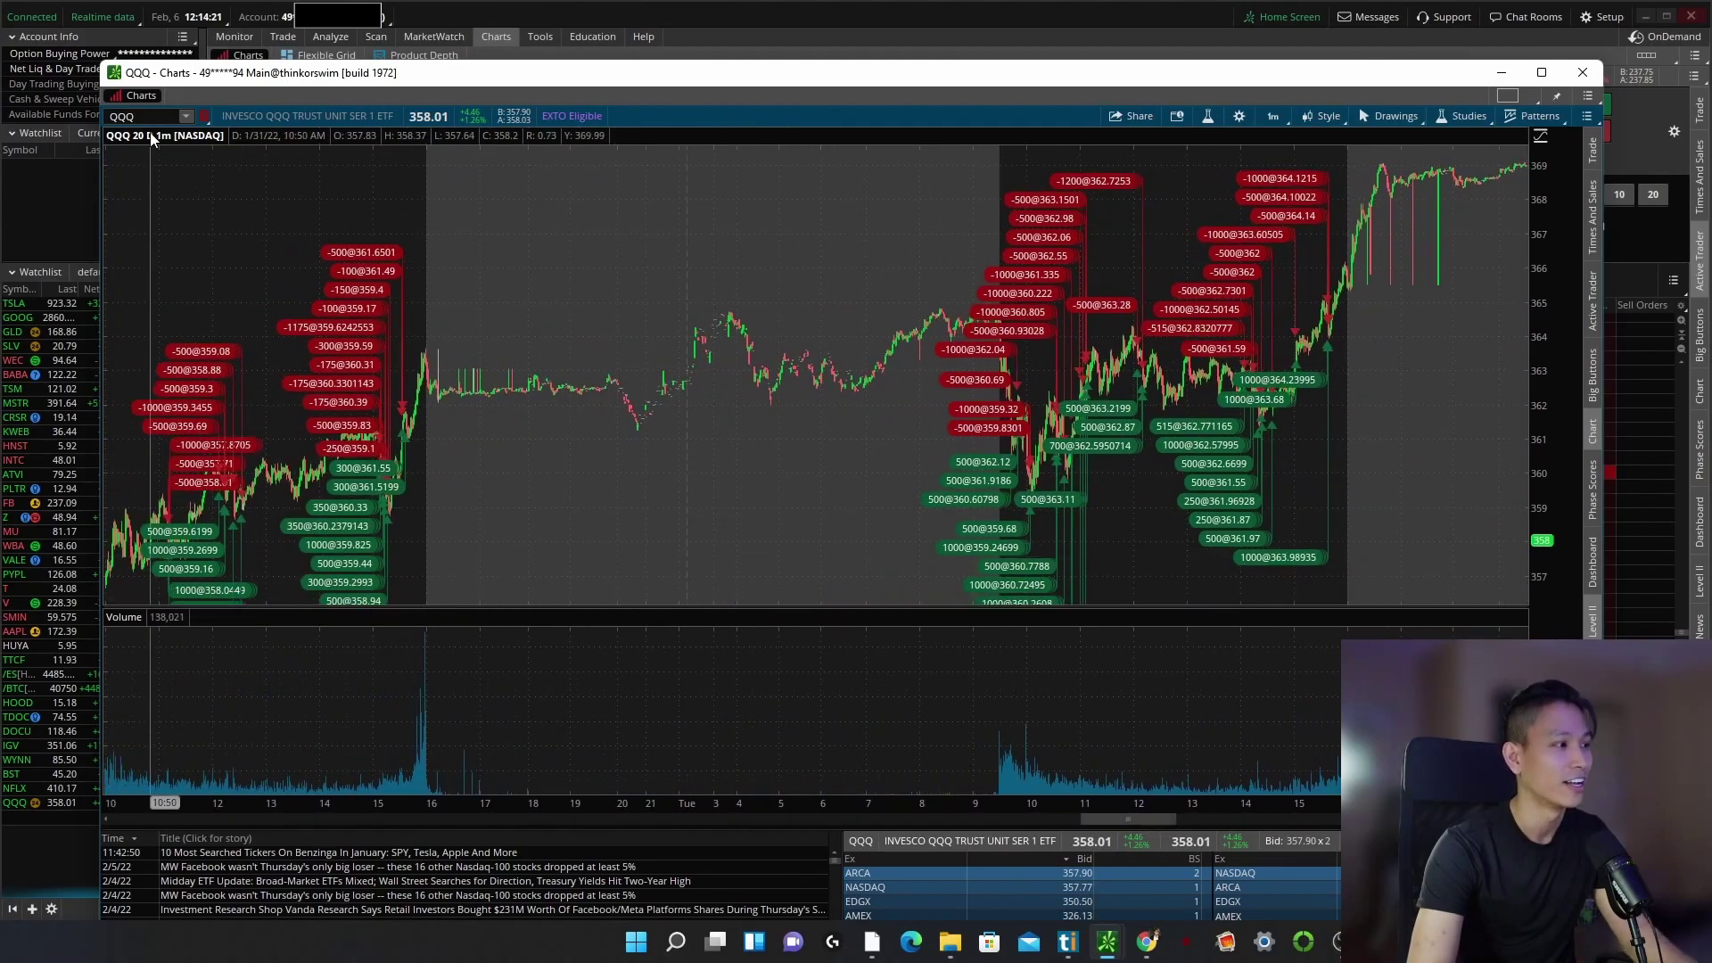
Load FB on the chart and scroll back through its history.
{"action": "type", "text": "FB"}
{"action": "key", "text": "Return"}
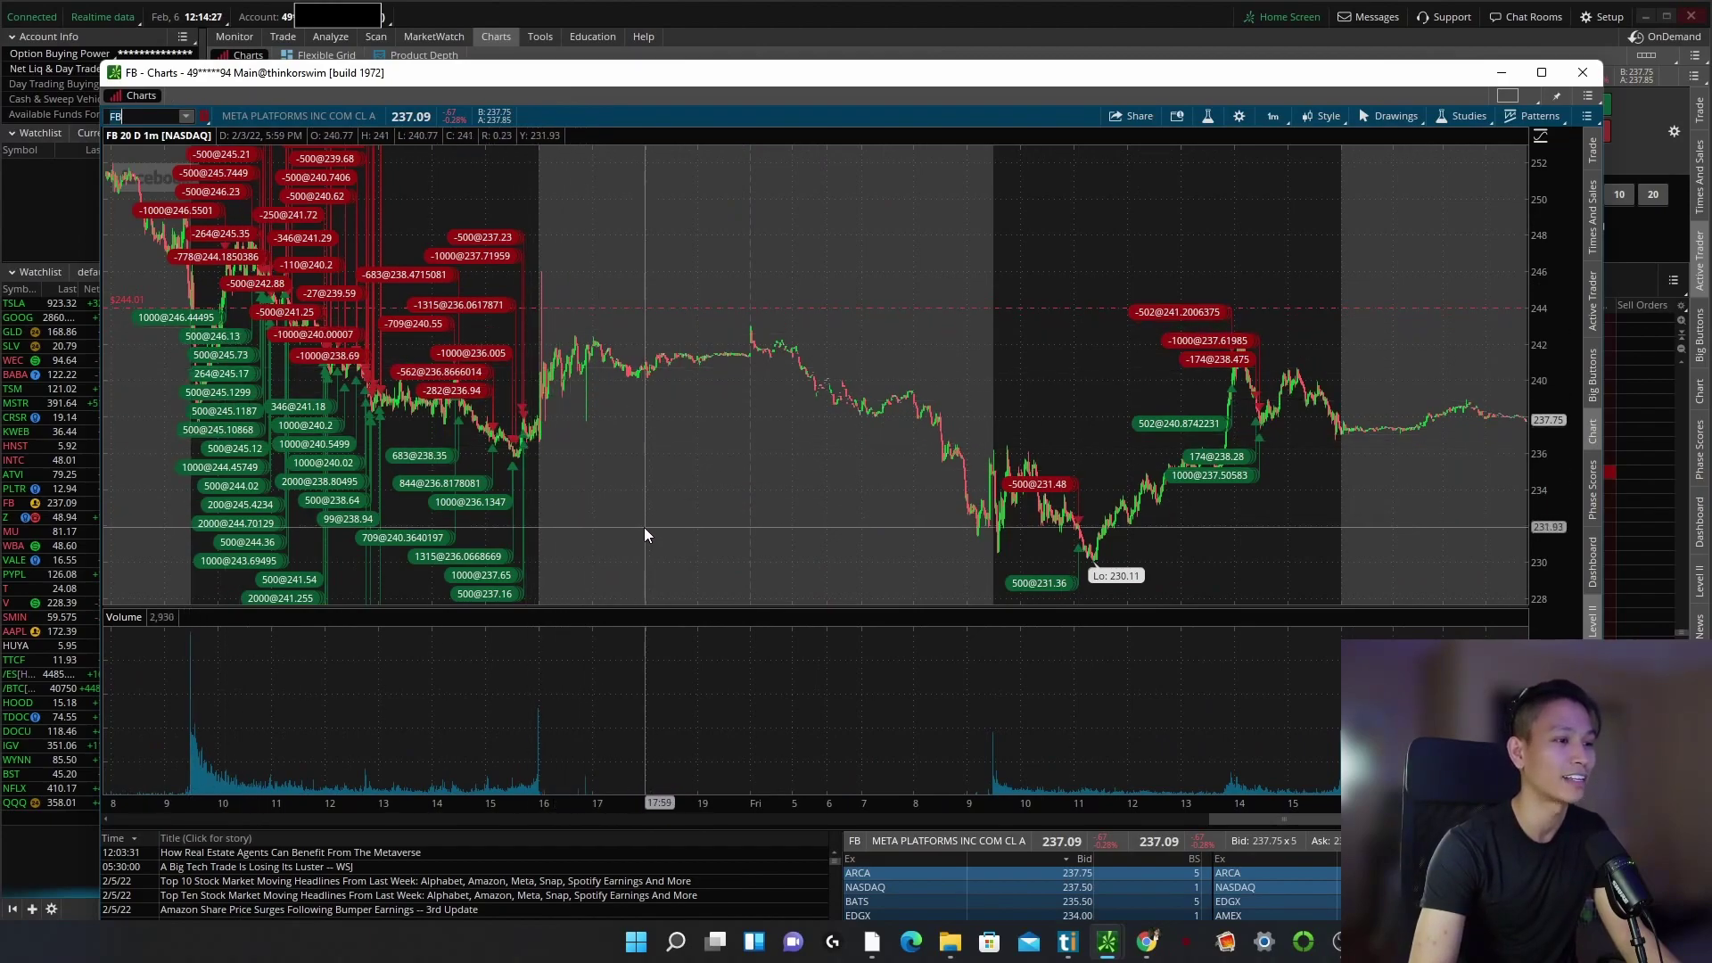
{"action": "scroll", "coordinate": [640, 414], "scroll_direction": "up", "scroll_amount": 3}
{"action": "scroll", "coordinate": [640, 413], "scroll_direction": "up", "scroll_amount": 5}
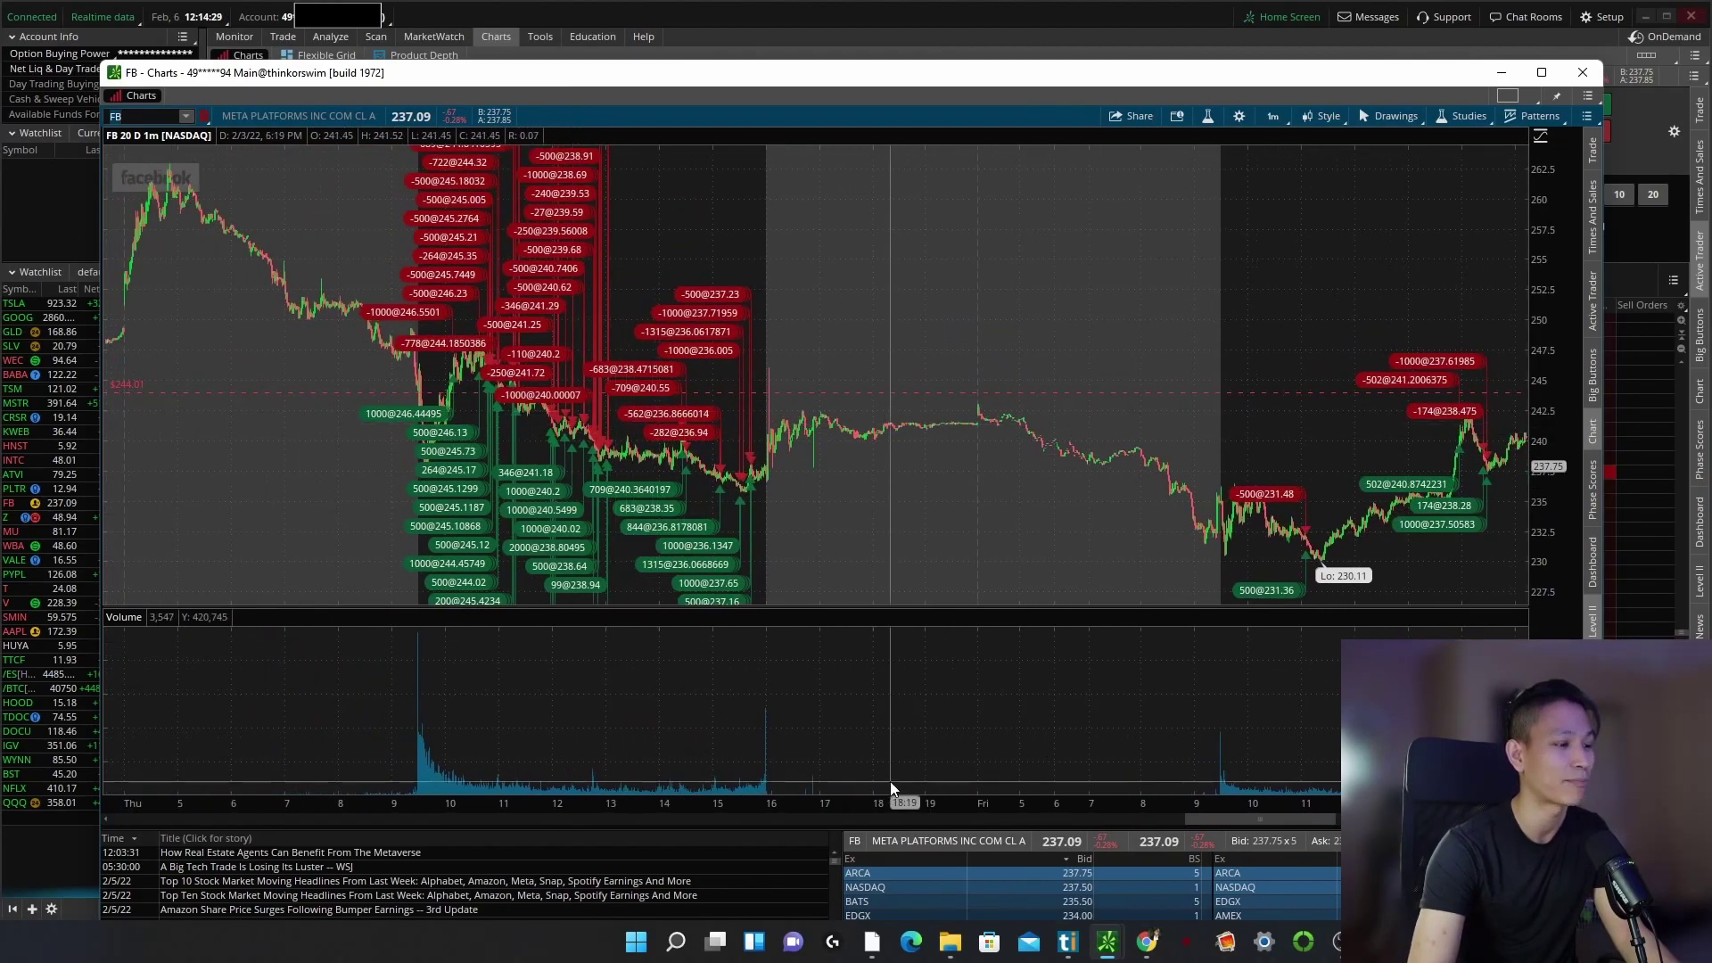
{"action": "mouse_move", "coordinate": [1289, 822]}
{"action": "left_mouse_down"}
{"action": "mouse_move", "coordinate": [1244, 818]}
{"action": "mouse_move", "coordinate": [1258, 818]}
{"action": "left_mouse_up"}
Change the chart symbol to SNAP.
{"action": "left_click", "coordinate": [140, 114]}
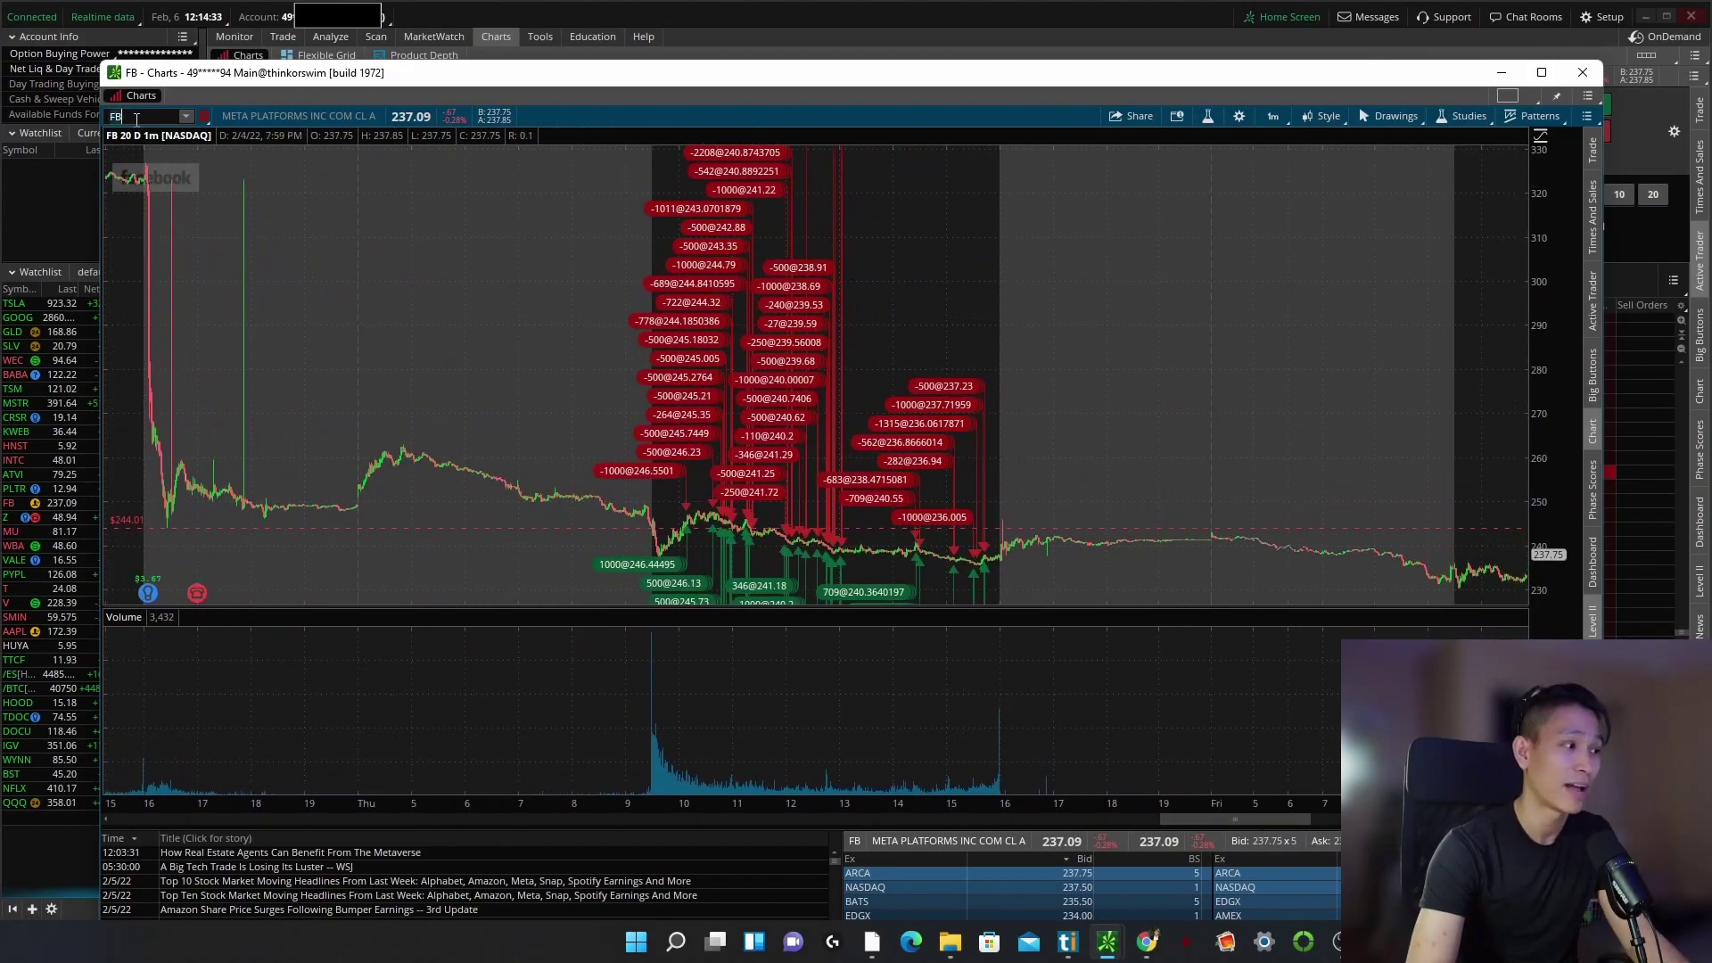
{"action": "type", "text": "SNAP"}
{"action": "key", "text": "Return"}
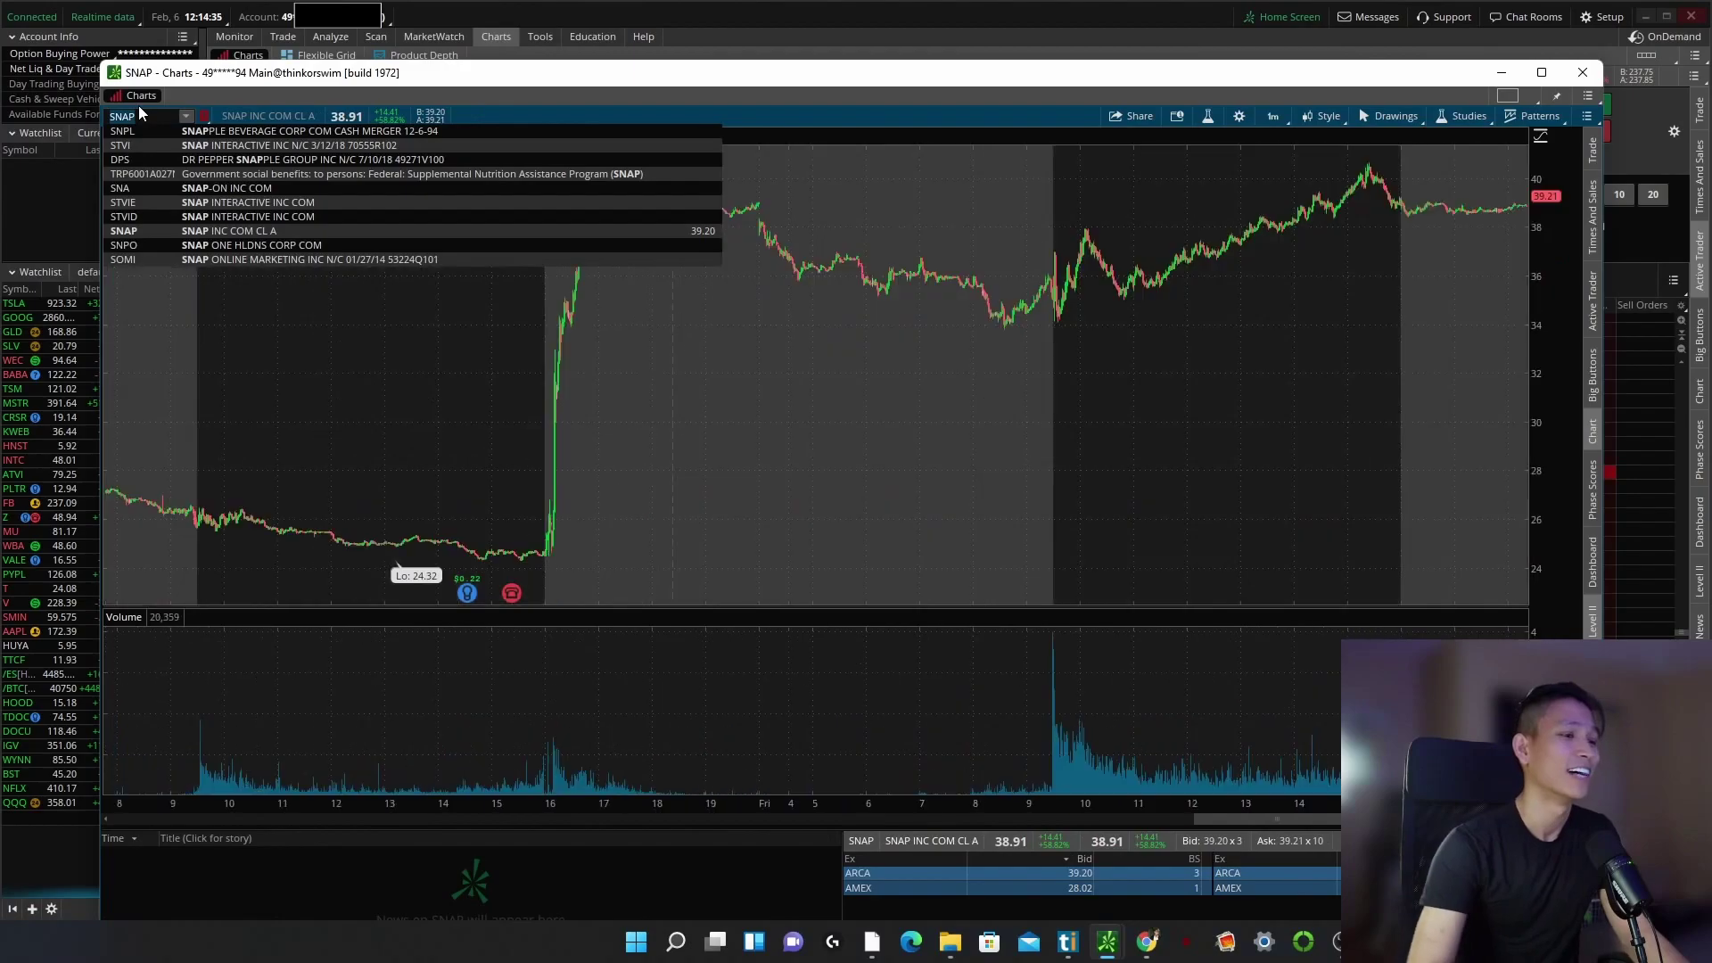